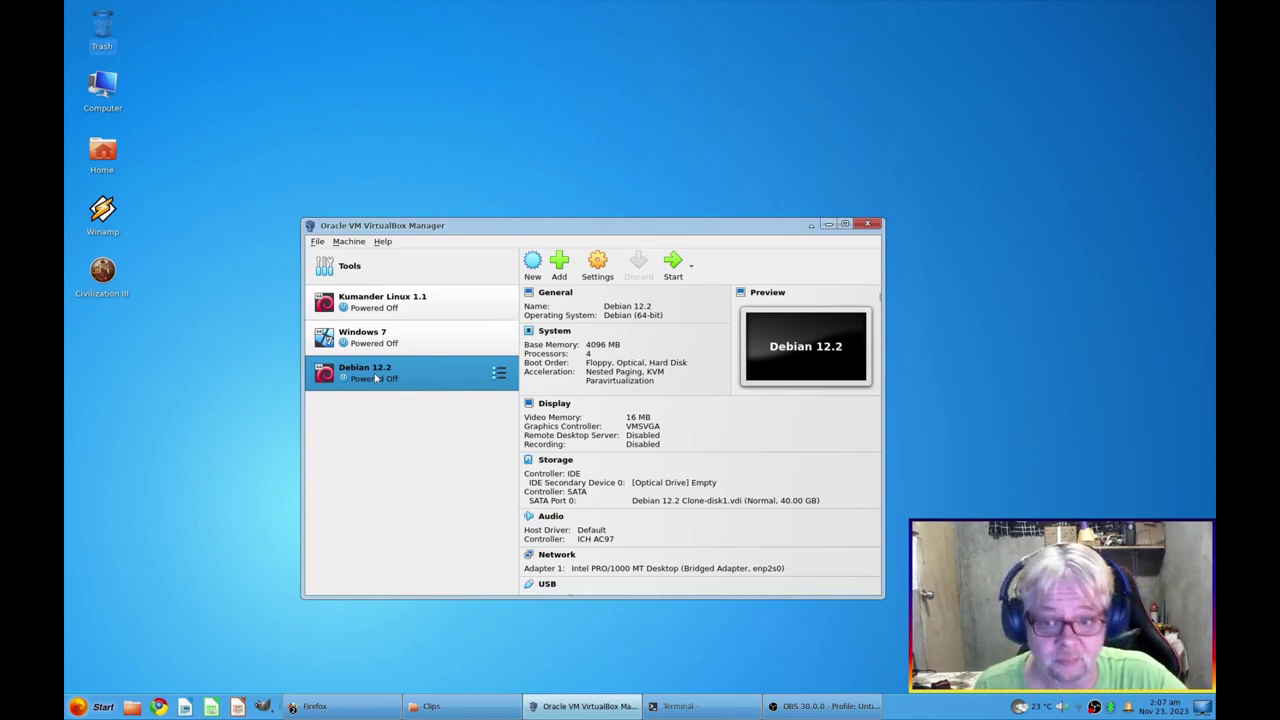
Open the context menu of the Debian 12.2 VM in the VirtualBox machine list
right_click(376, 378)
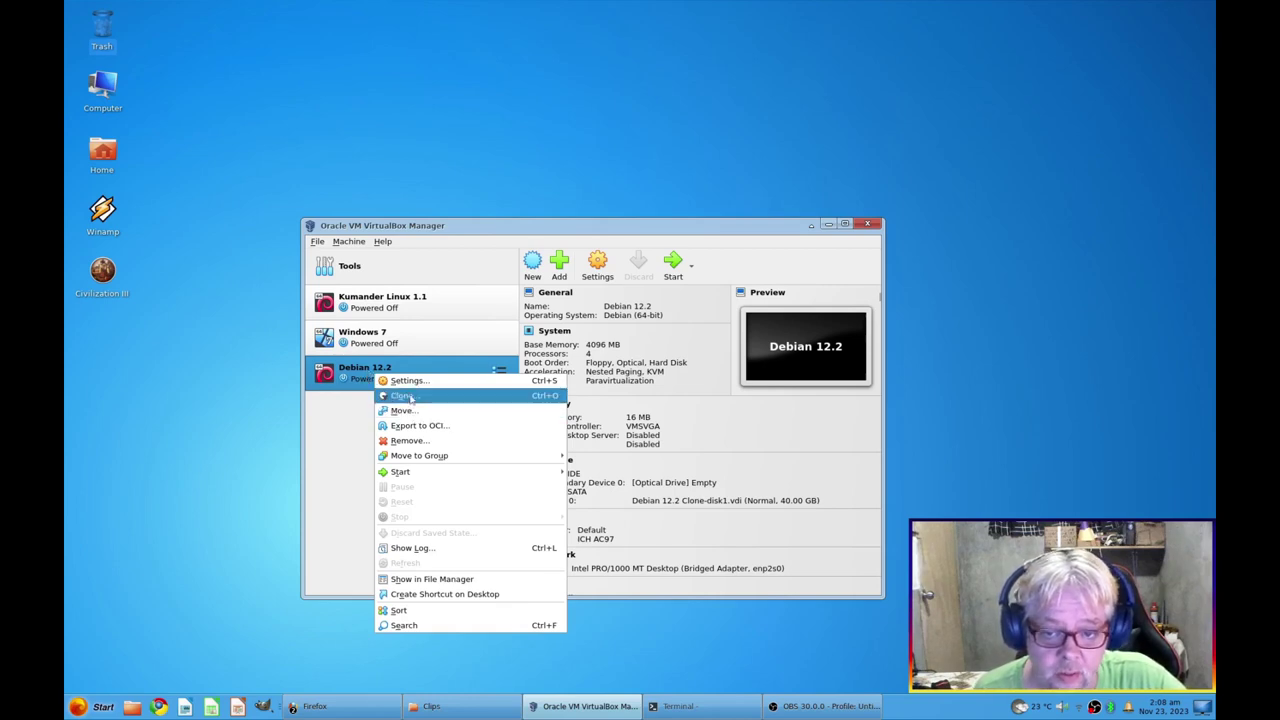
Create a full clone of Debian 12.2 named 'Debian 12.2 Clone'
click(401, 396)
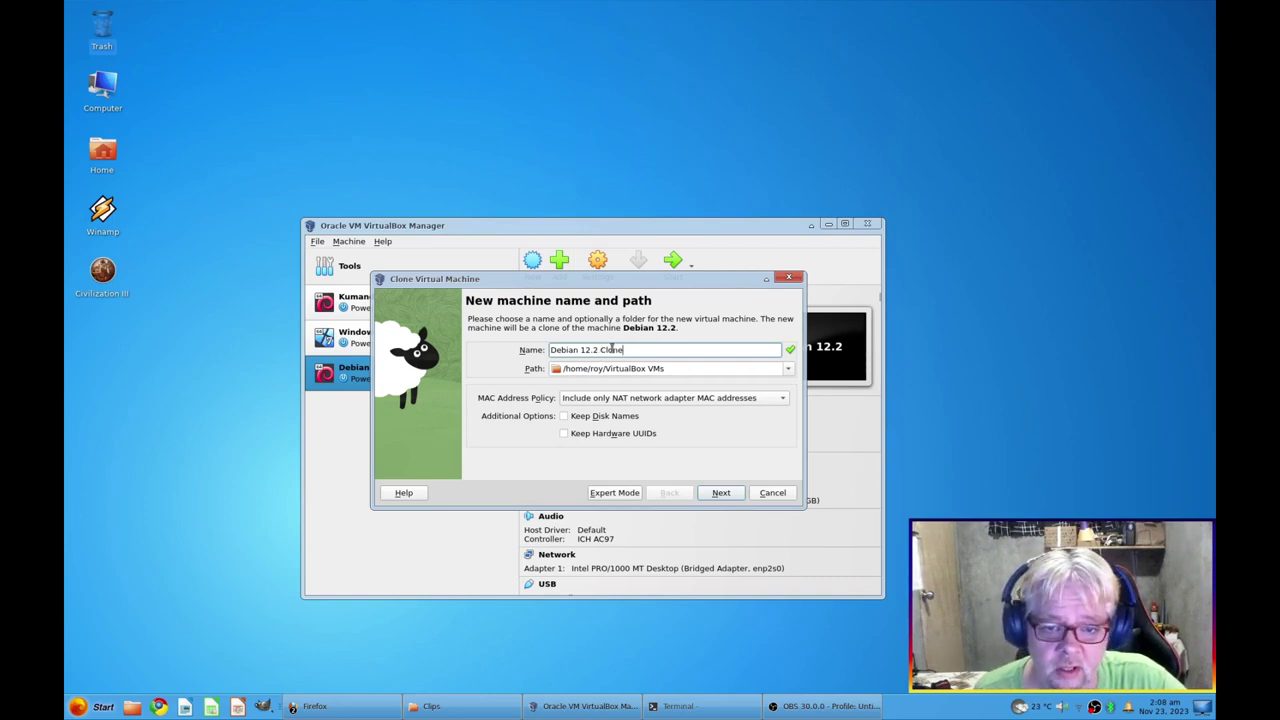
triple_click(600, 352)
key(End)
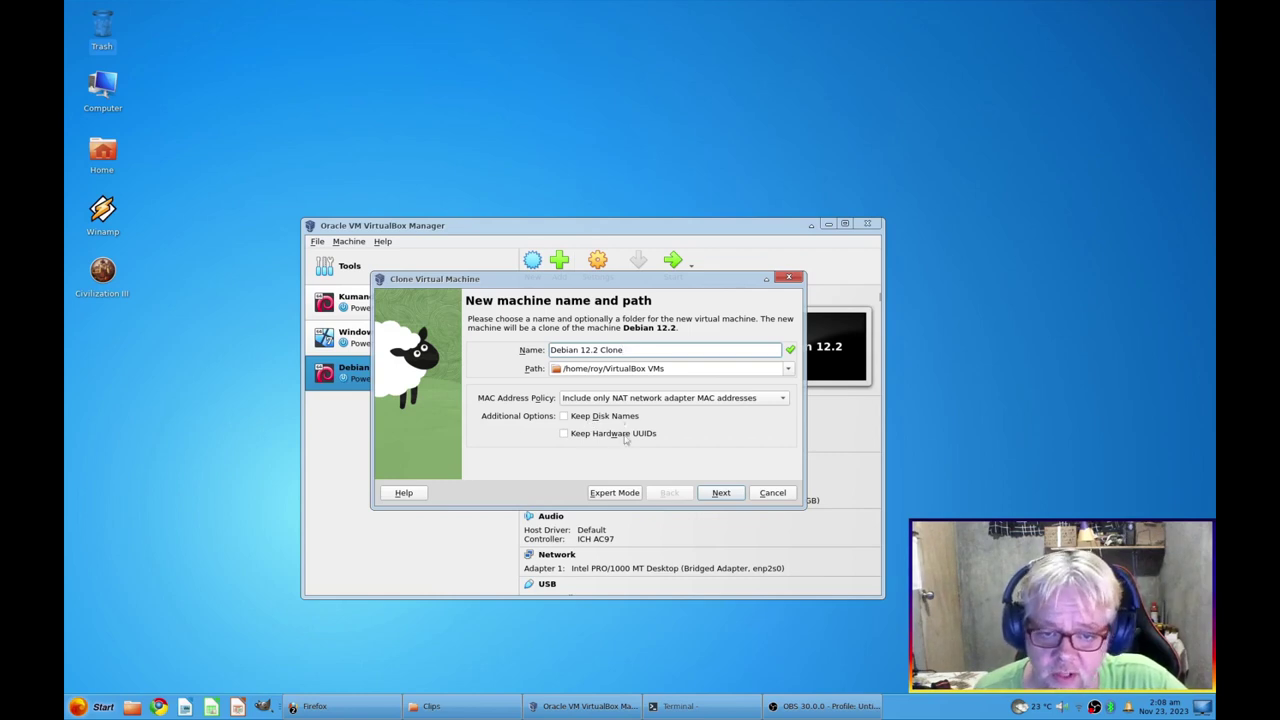
click(732, 493)
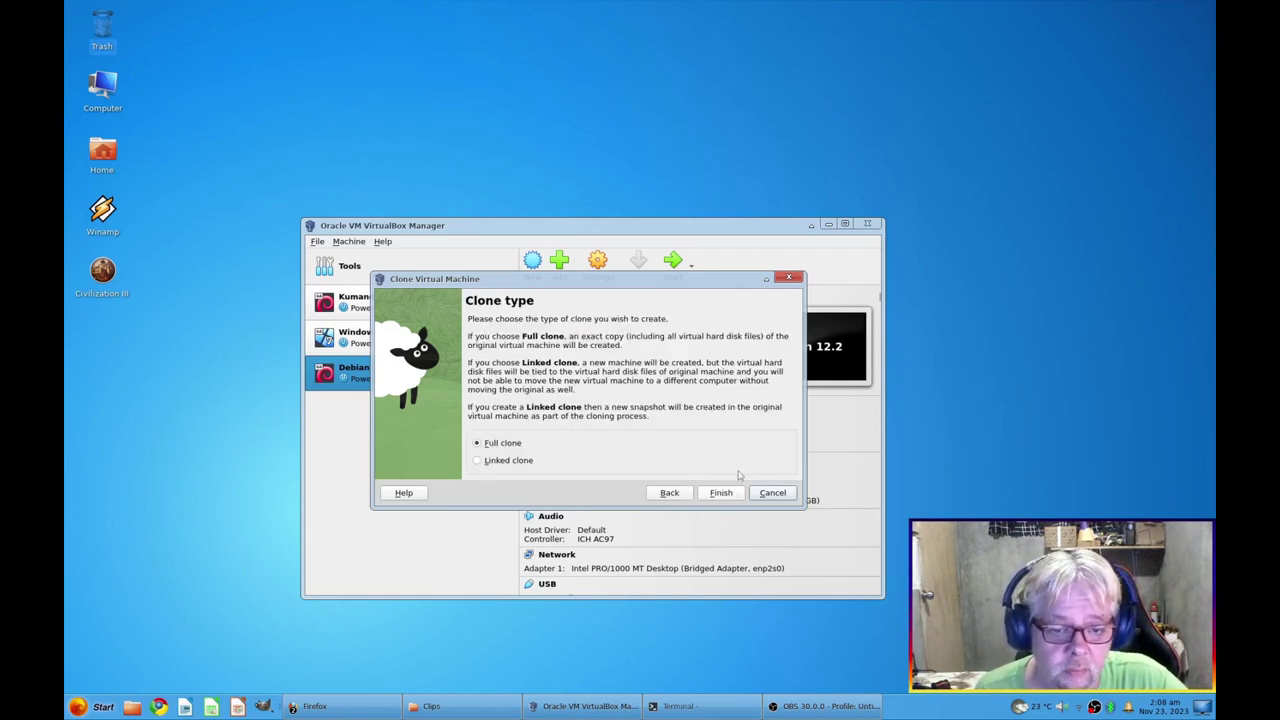
click(721, 493)
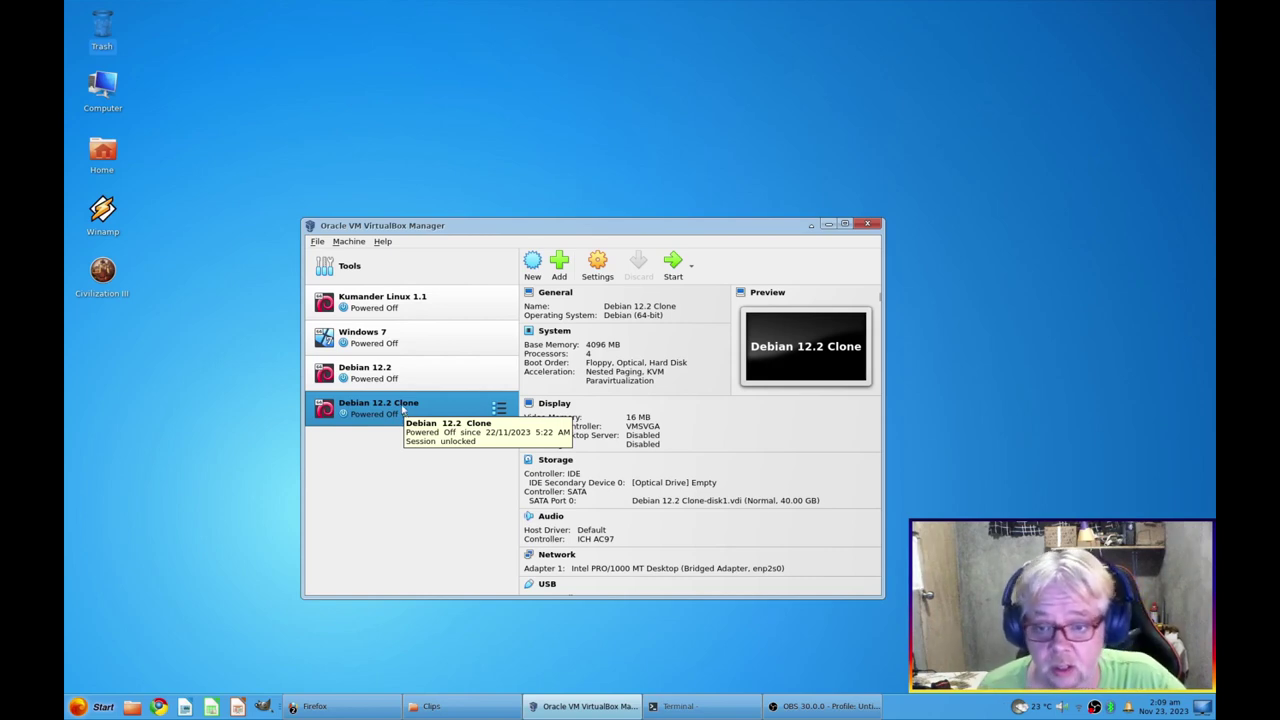
Start the original Debian 12.2 VM and log in with the user's credentials at the greeter
click(379, 378)
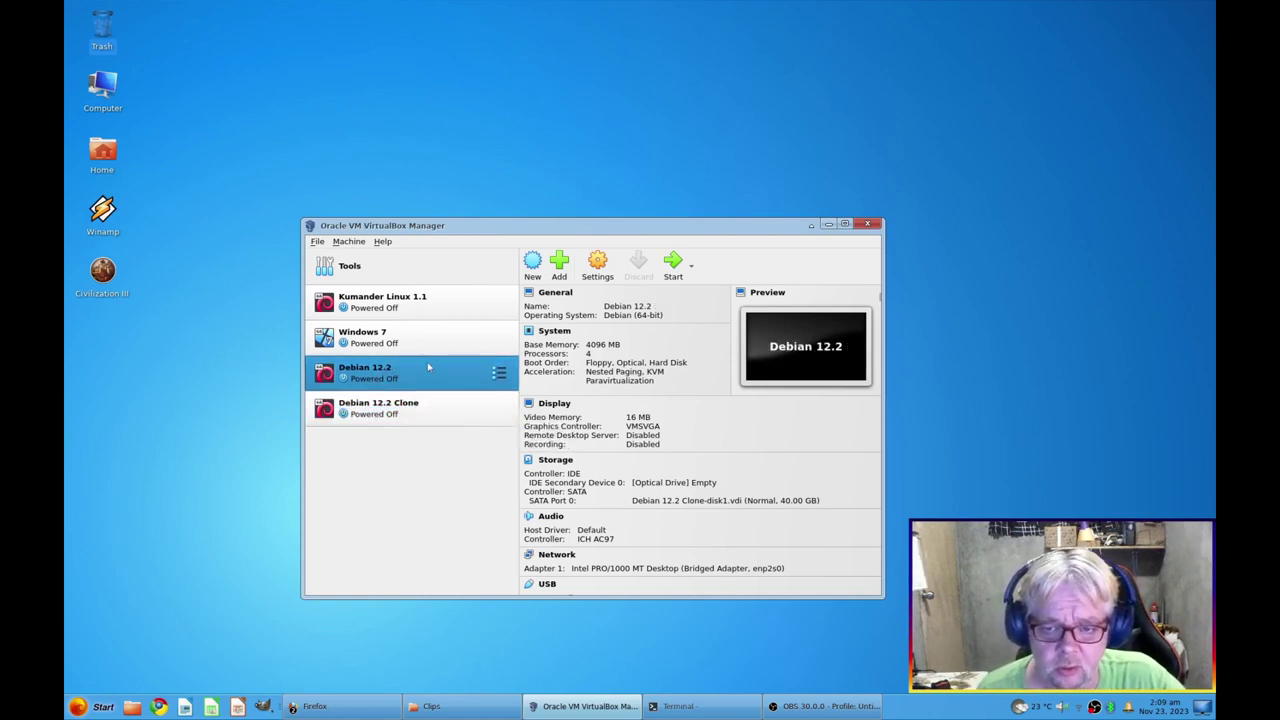
click(673, 264)
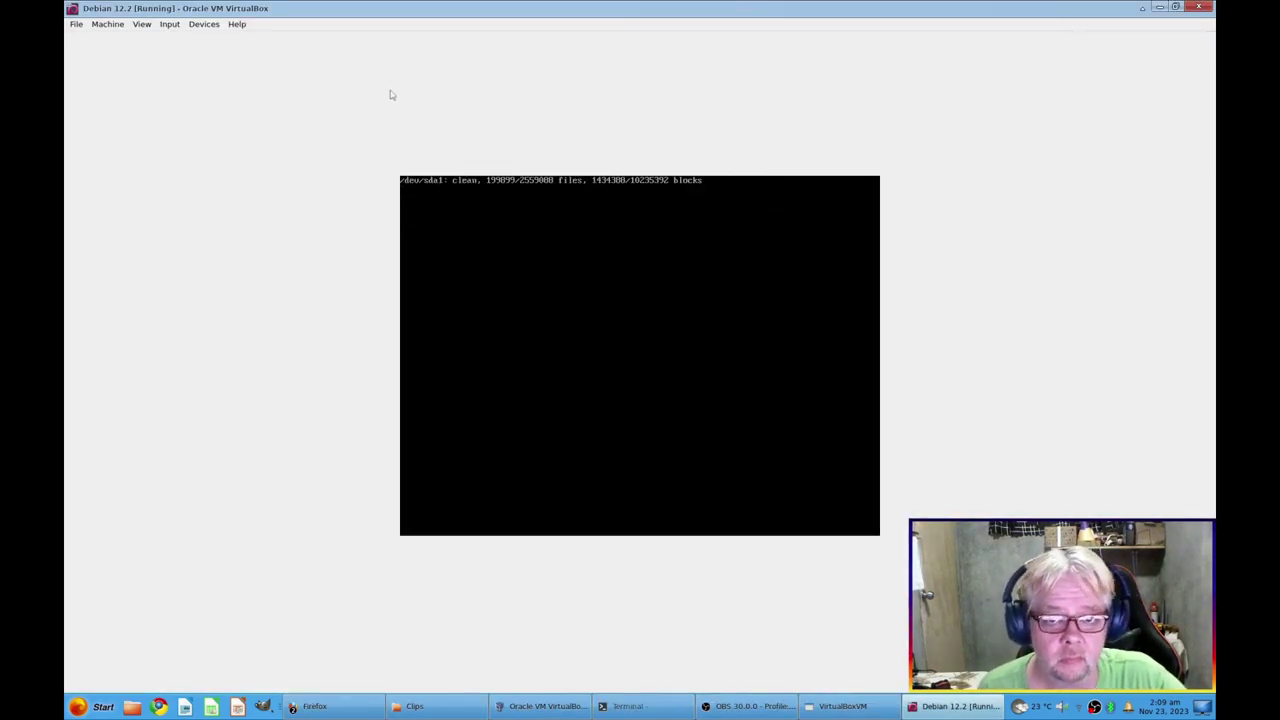
key(Return)
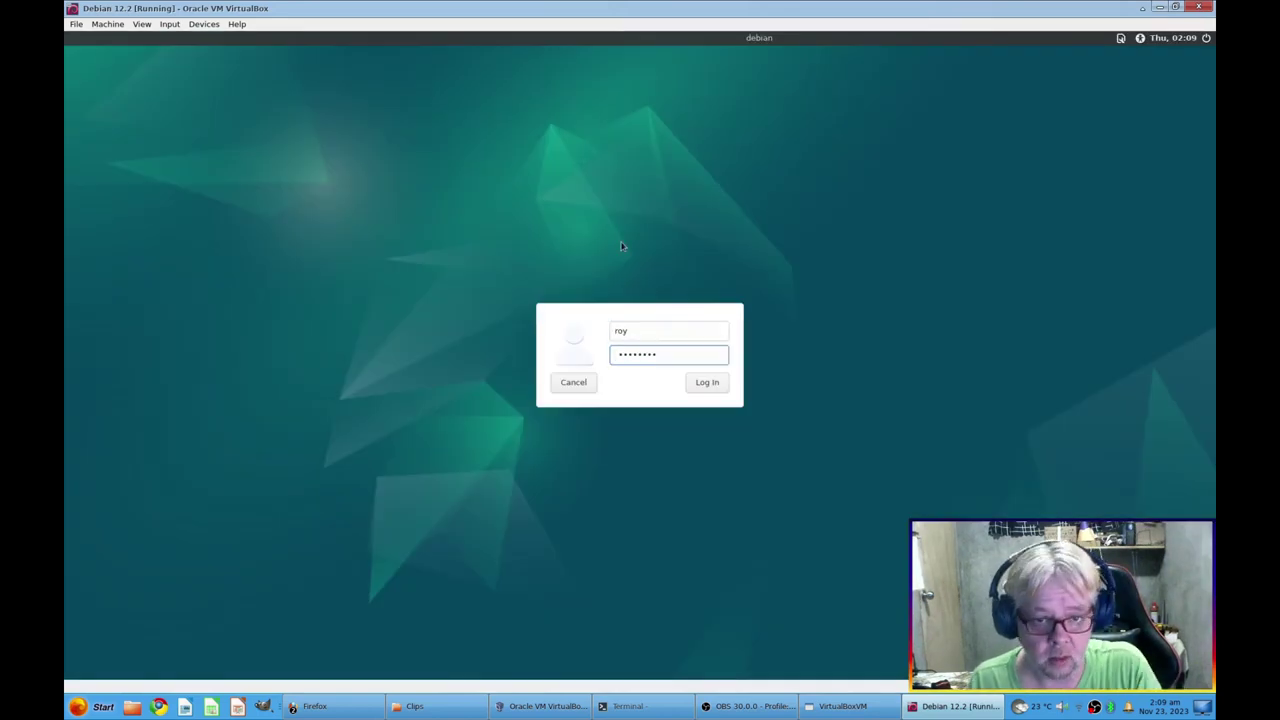
key(Return)
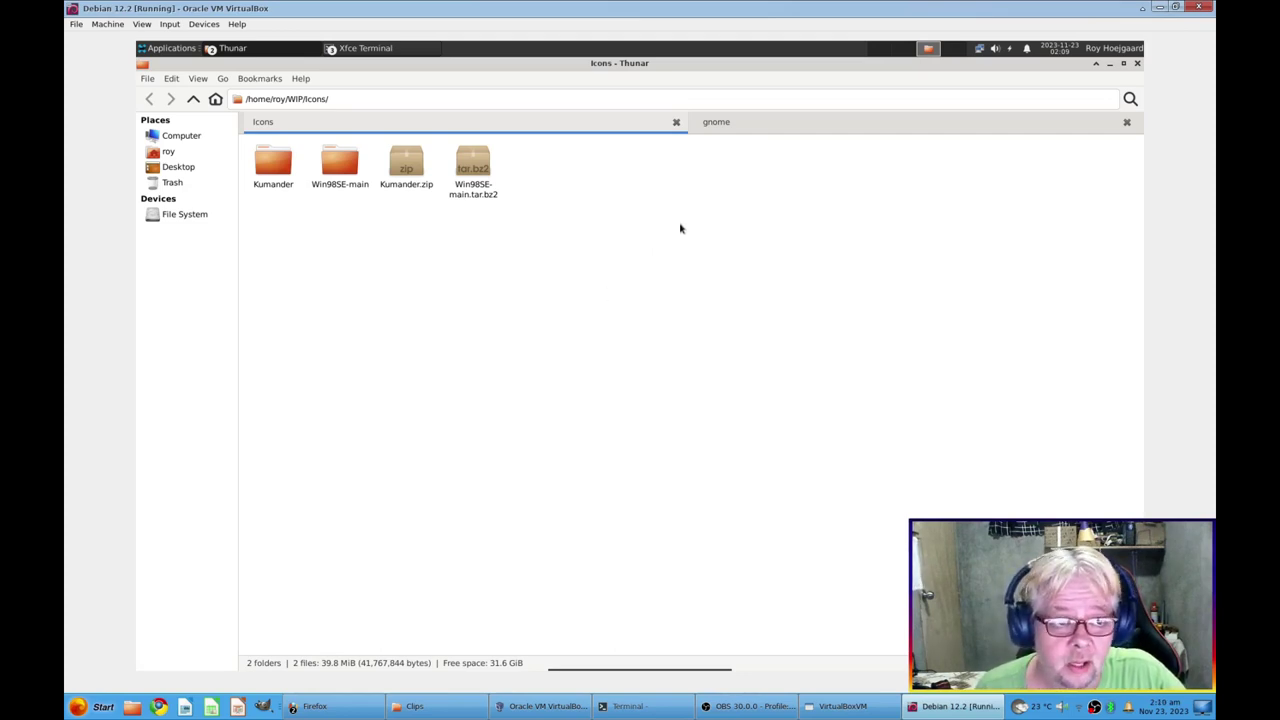
Switch the VM to full screen, then open and cancel the Log Out dialog
key(Control_R+f)
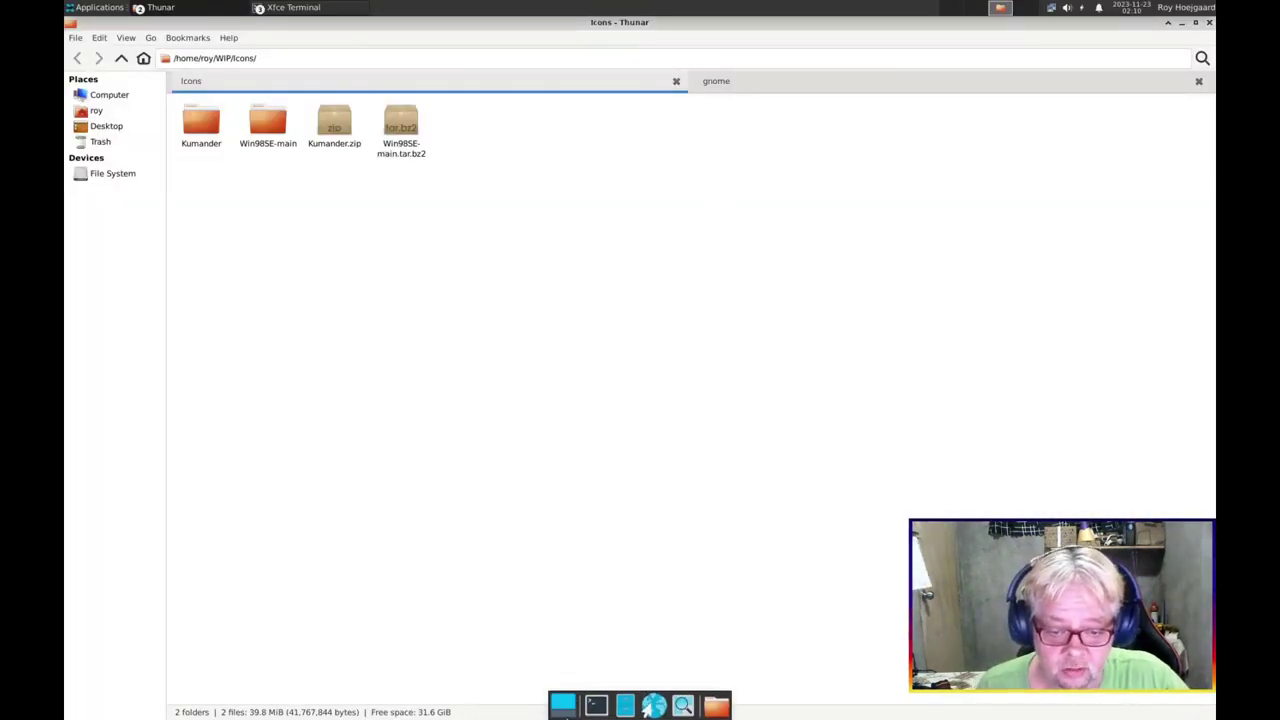
click(106, 10)
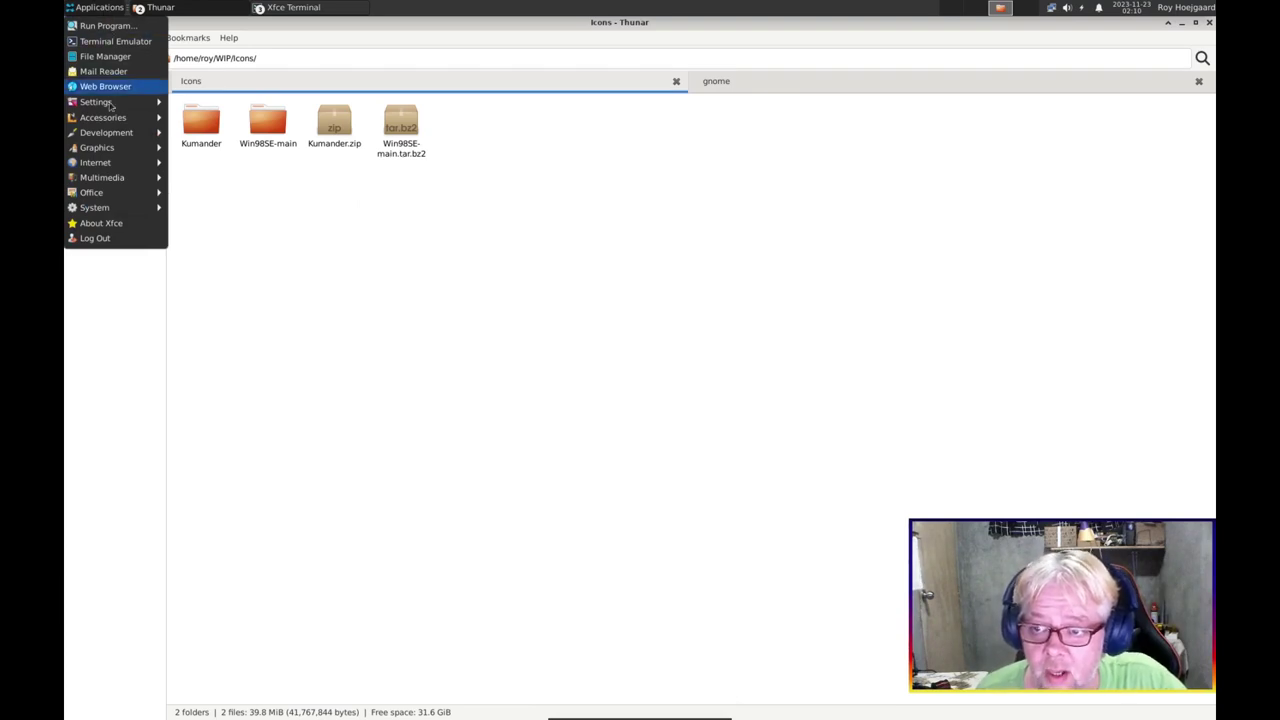
click(106, 238)
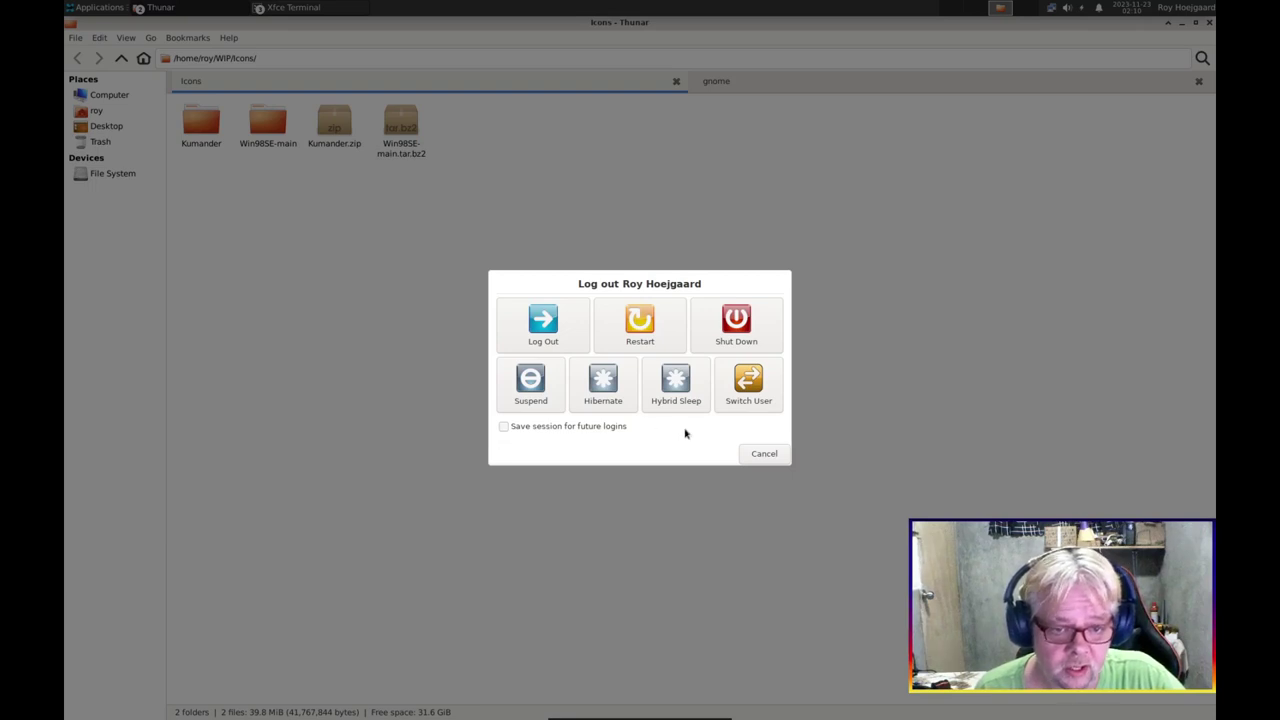
click(763, 455)
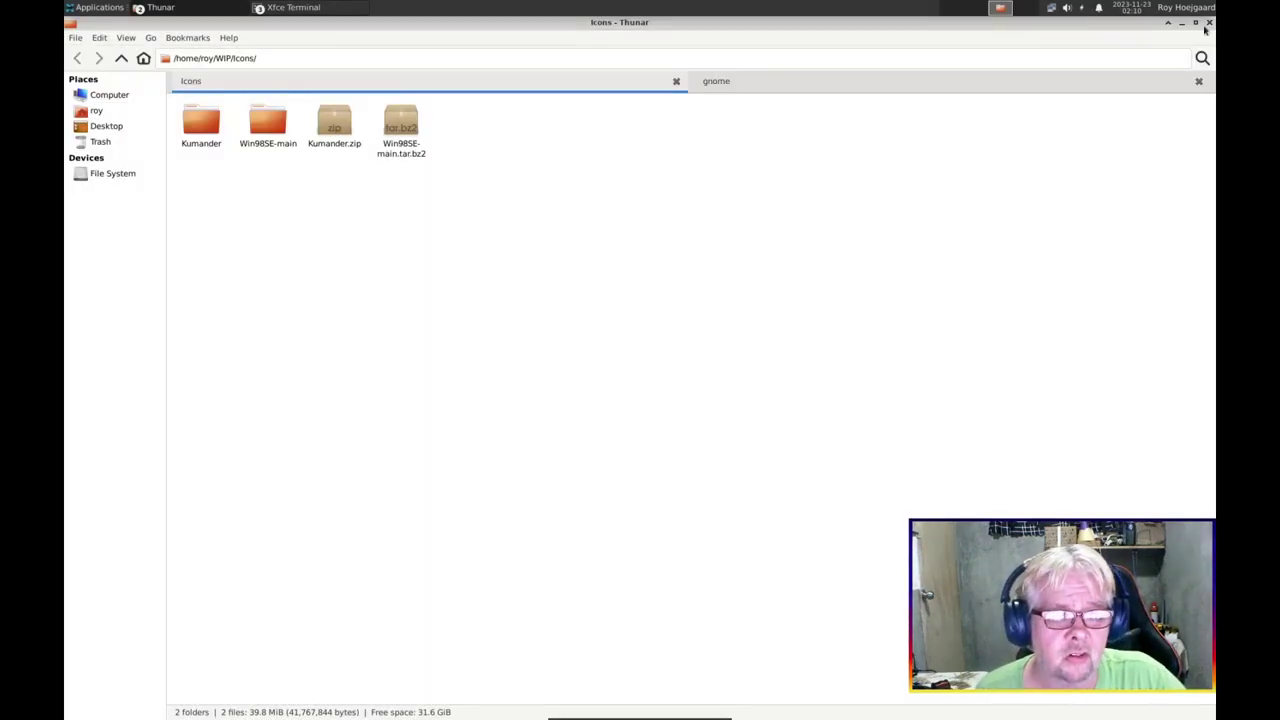
Close both Thunar windows along with all their tabs
click(1209, 22)
click(757, 432)
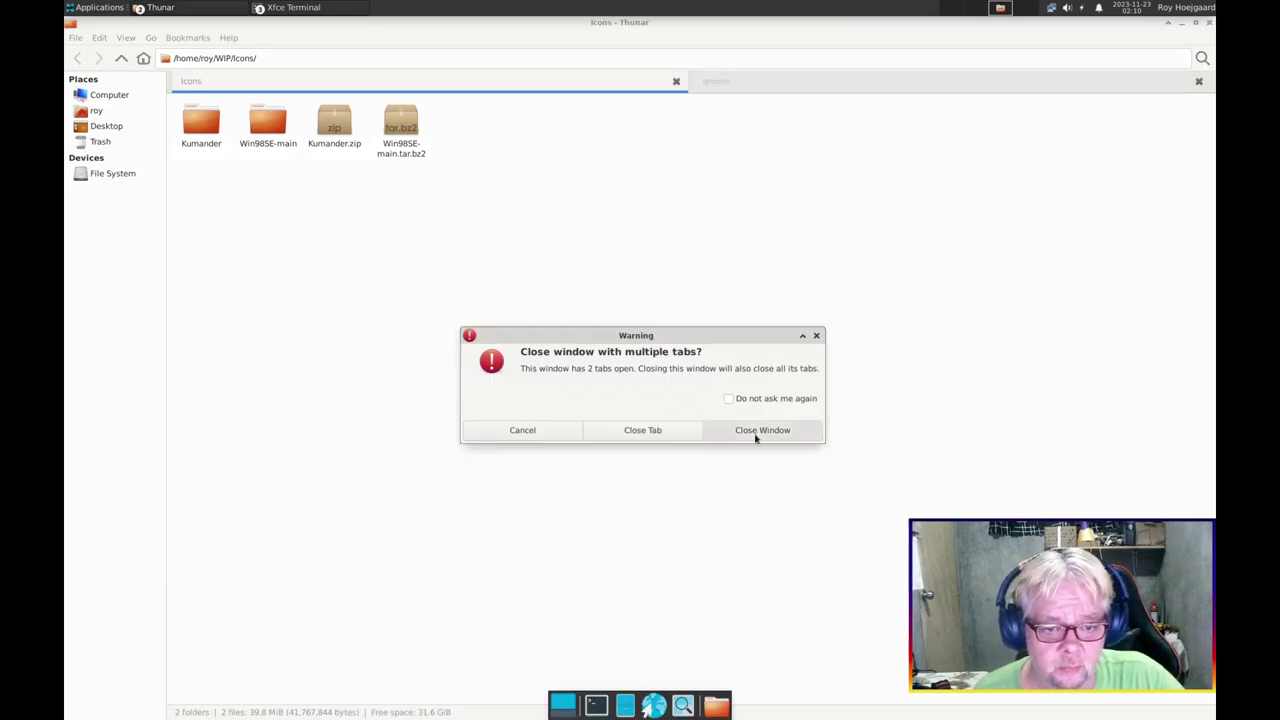
click(1180, 70)
click(1209, 22)
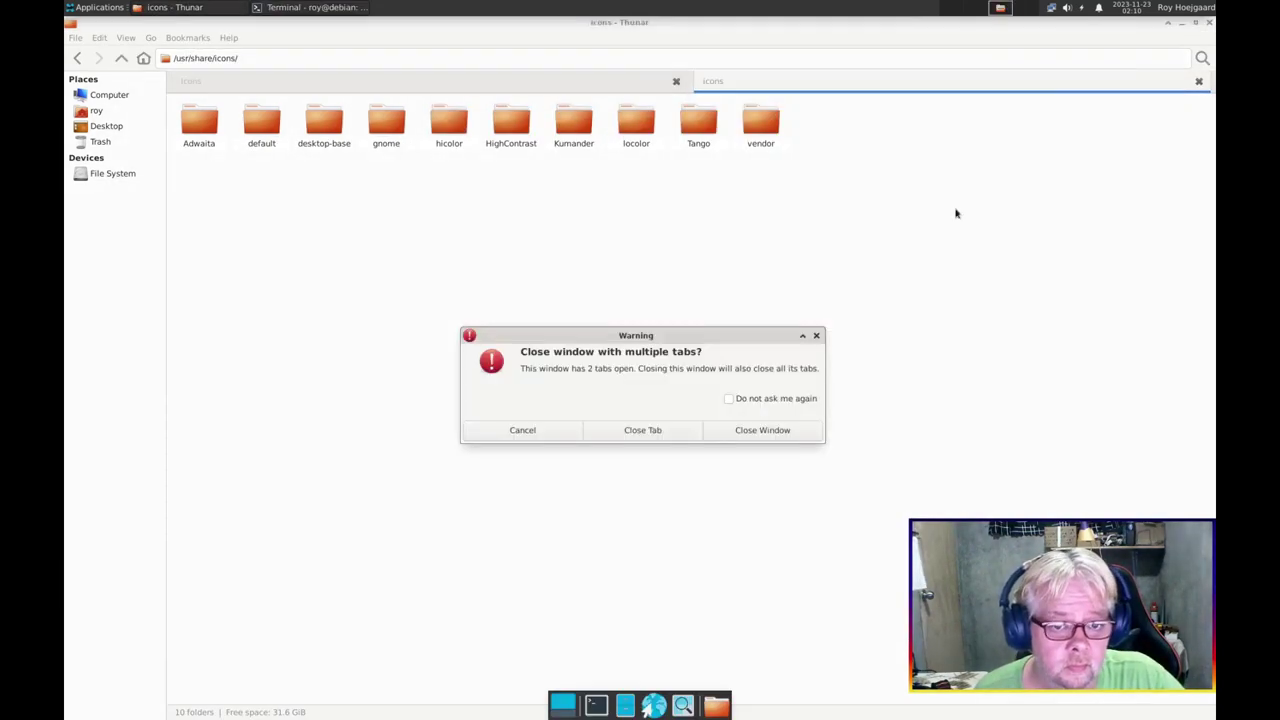
click(757, 432)
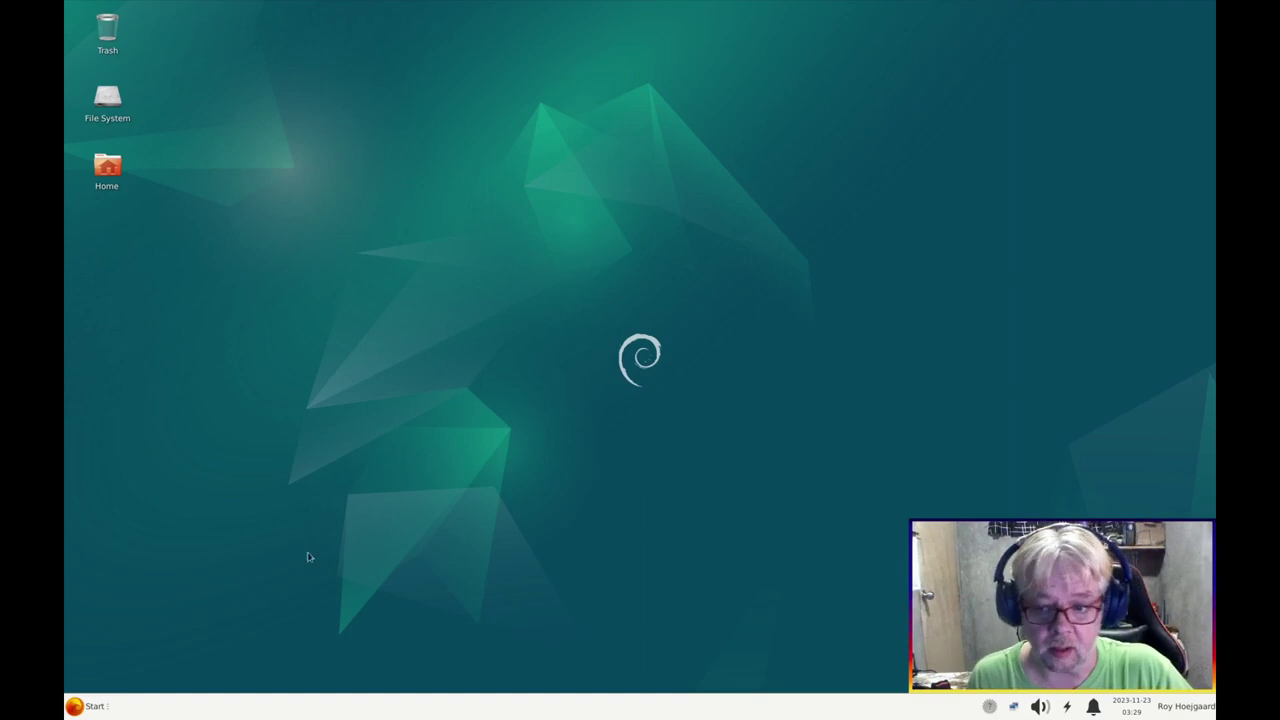
Clear the saved sessions in Session and Startup's Saved Sessions tab, then close the dialog
click(95, 707)
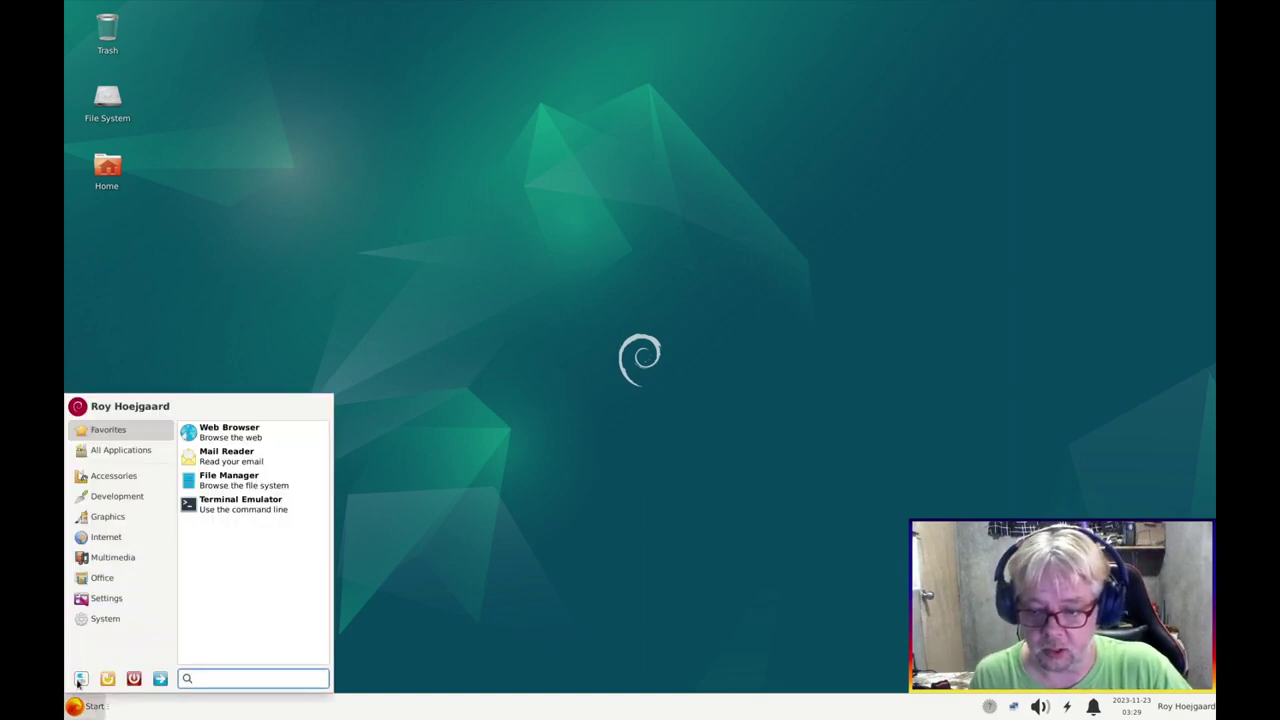
click(81, 678)
scroll(600, 345, down, 3)
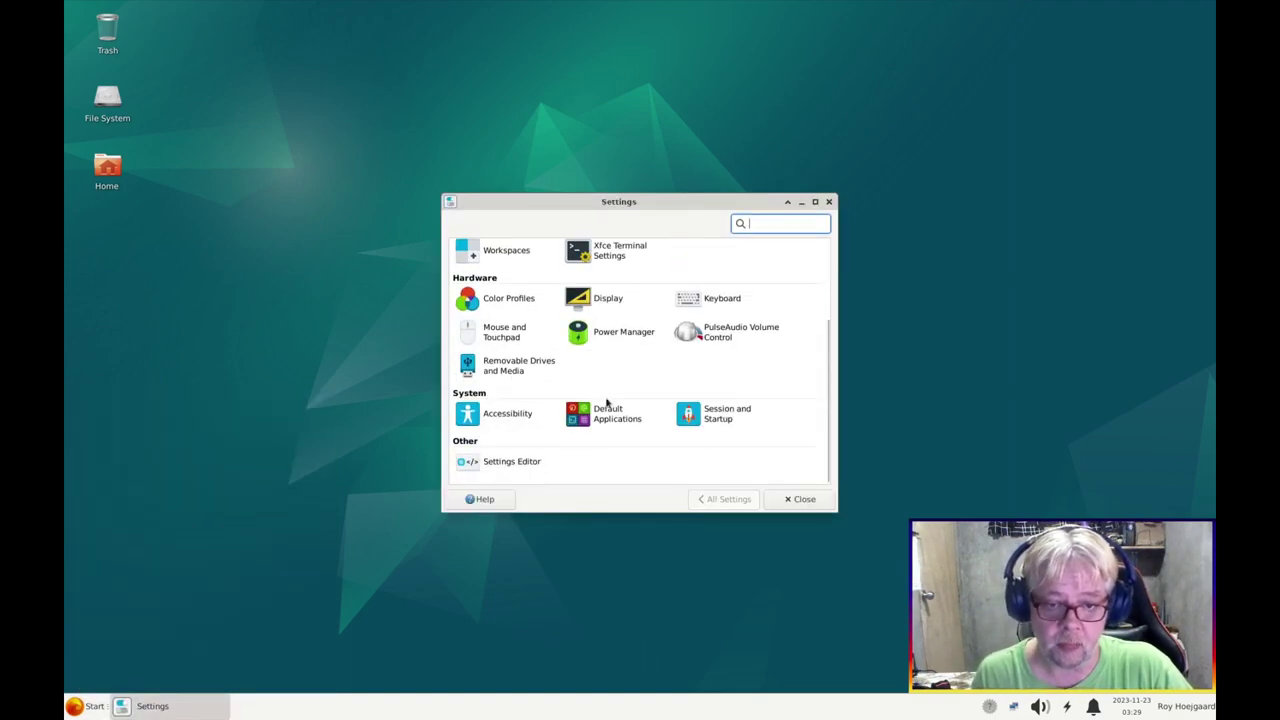
click(718, 418)
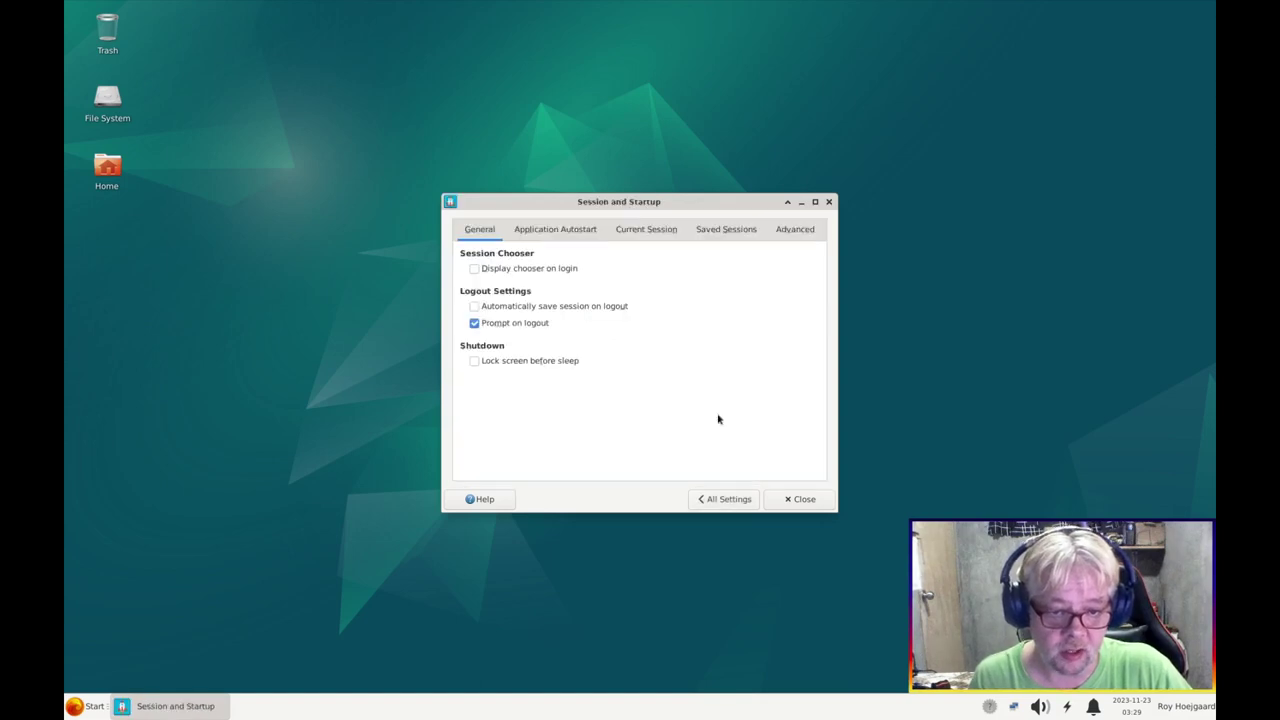
click(718, 238)
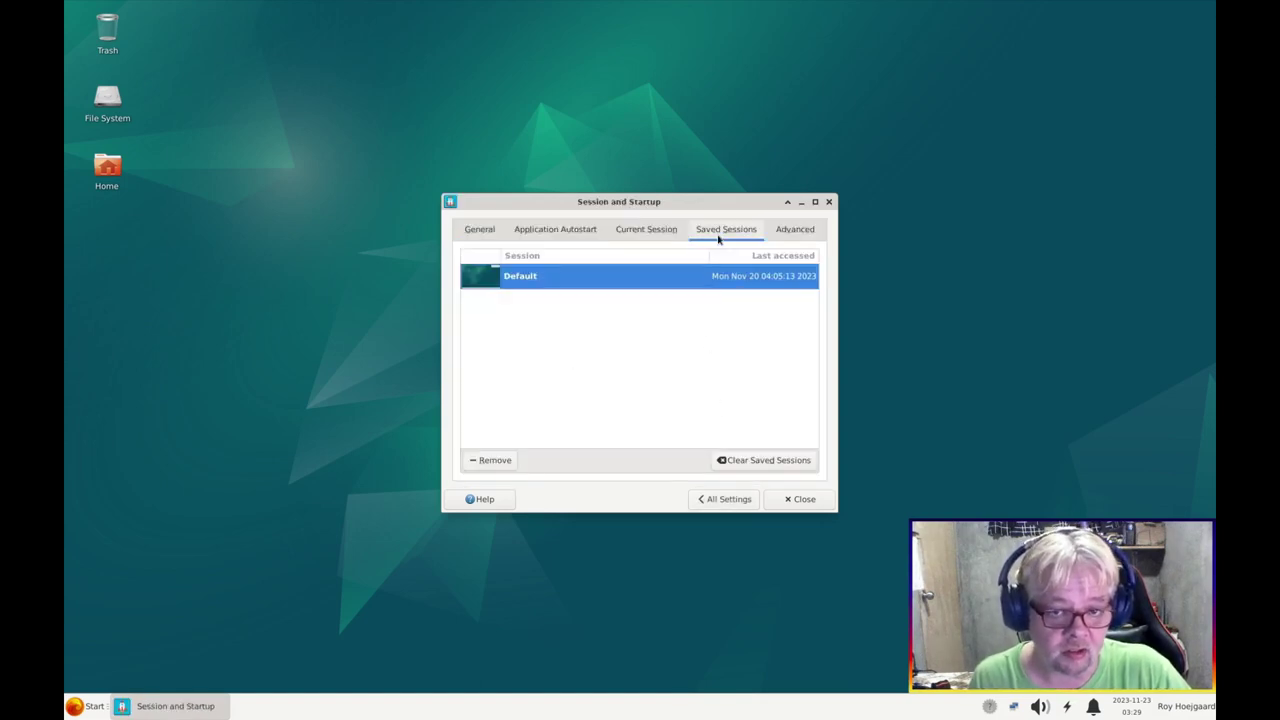
click(762, 460)
click(718, 388)
click(800, 500)
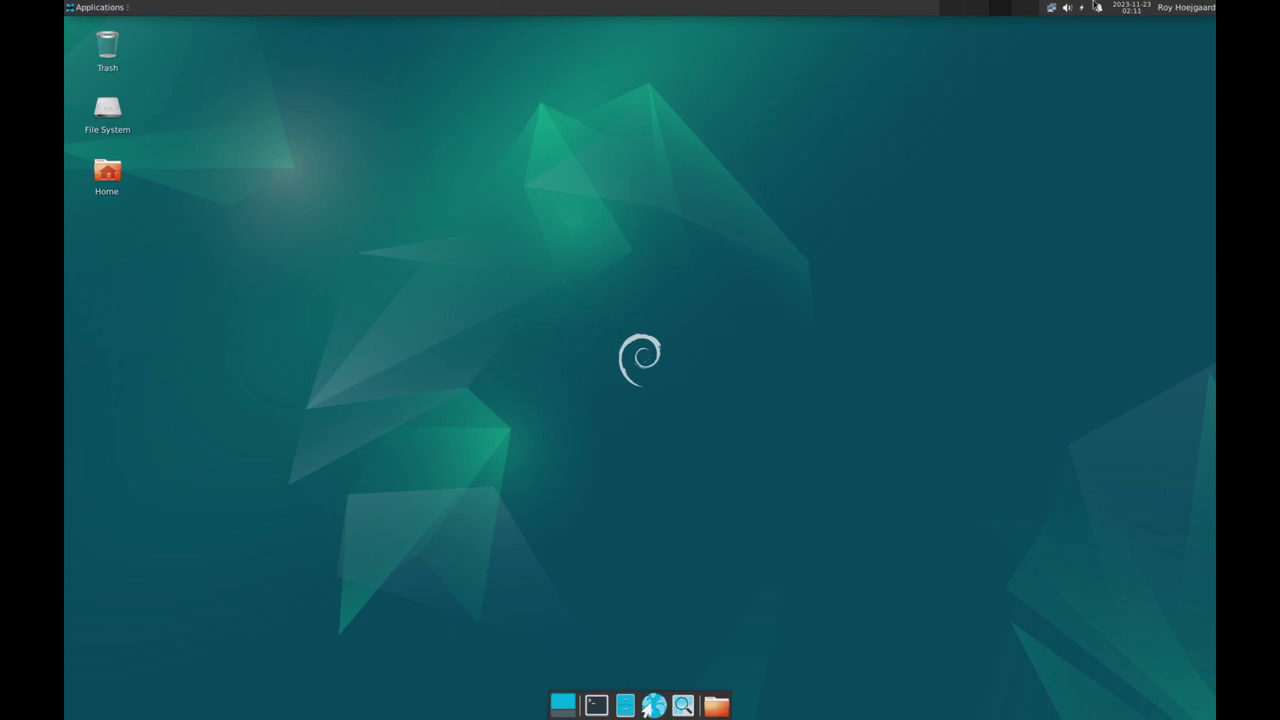
Open Panel Preferences from a launcher and delete Panel 2
click(101, 6)
click(101, 6)
right_click(597, 706)
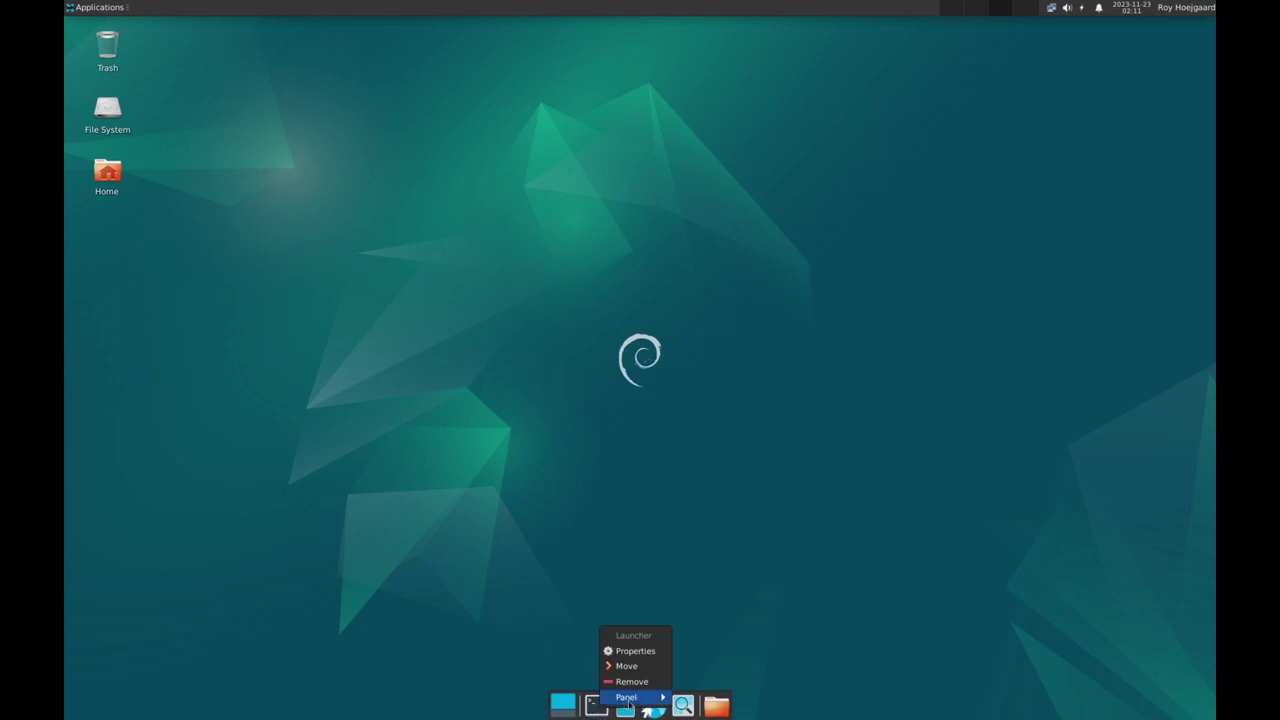
mouse_move(633, 699)
click(721, 665)
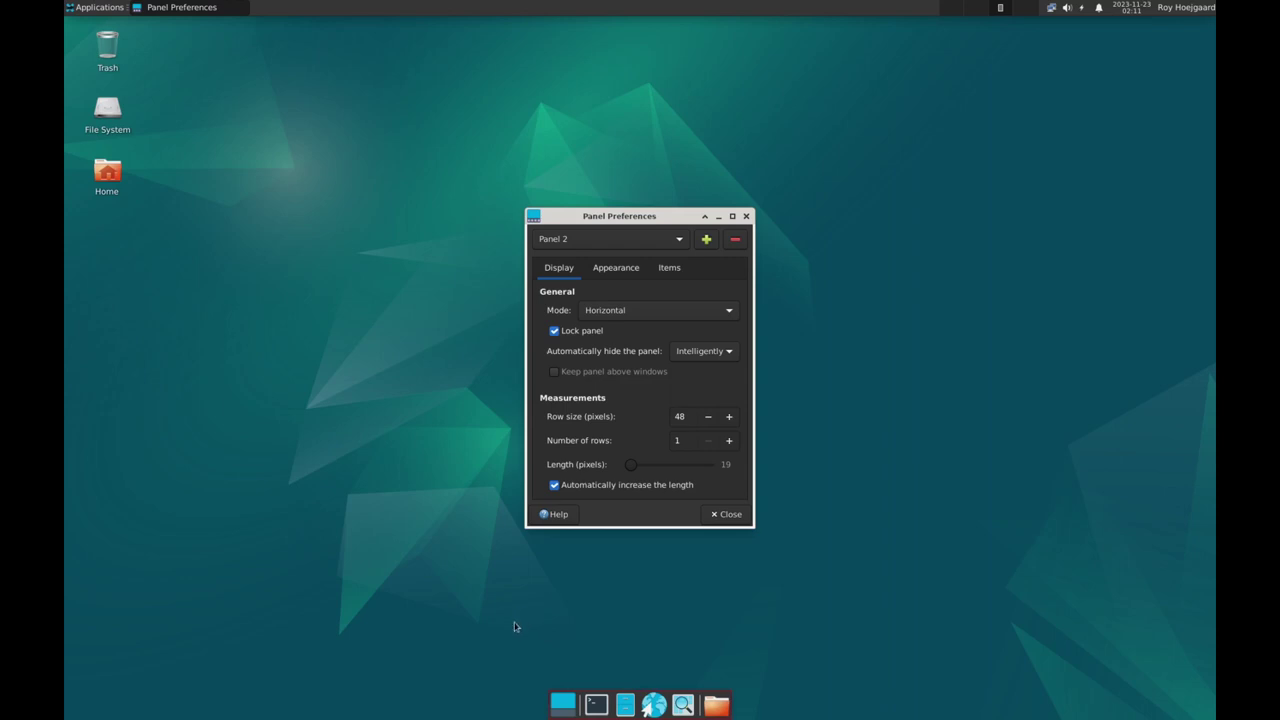
click(620, 241)
click(737, 240)
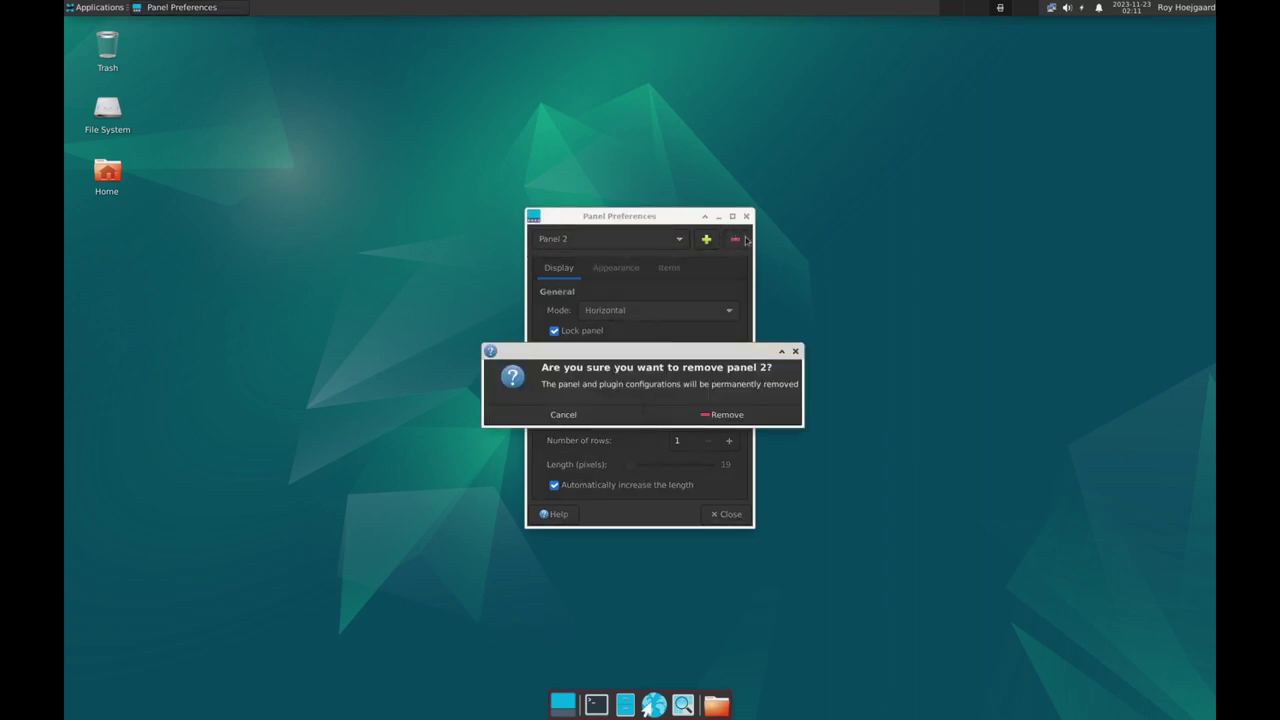
click(738, 416)
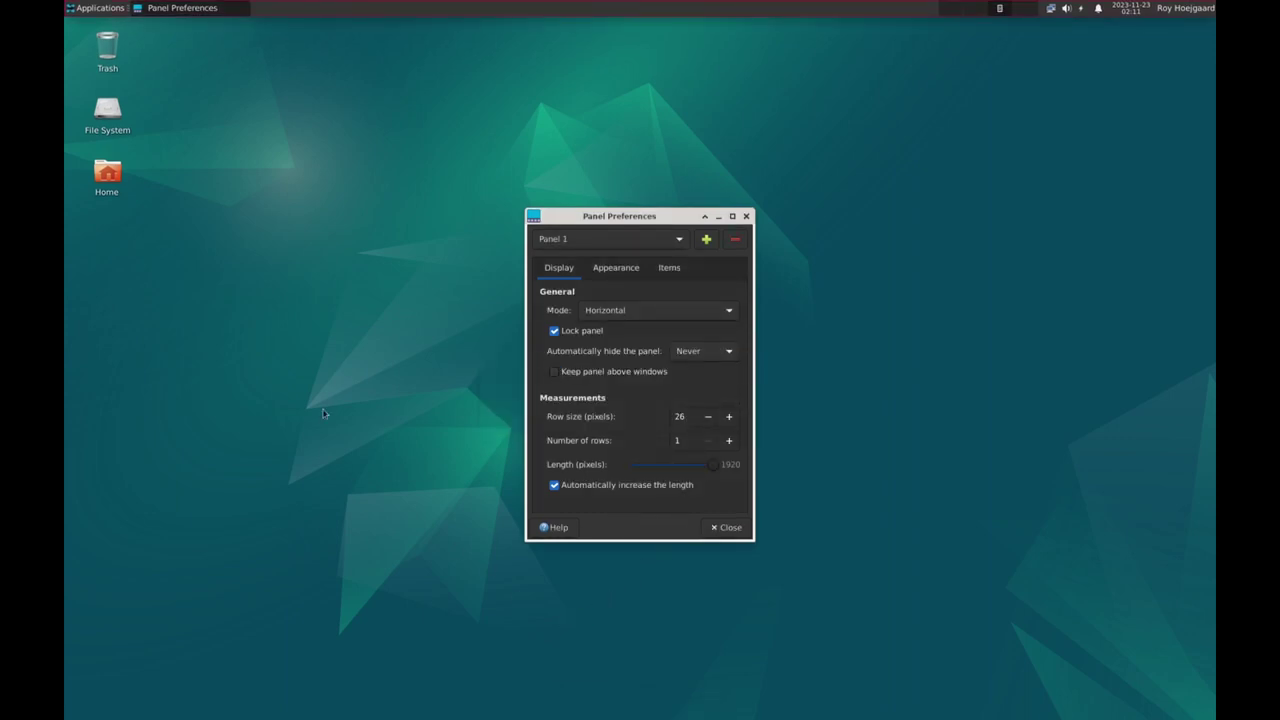
Unlock Panel 1, move it to the bottom edge, relock it, and select its 26-pixel row size
click(554, 333)
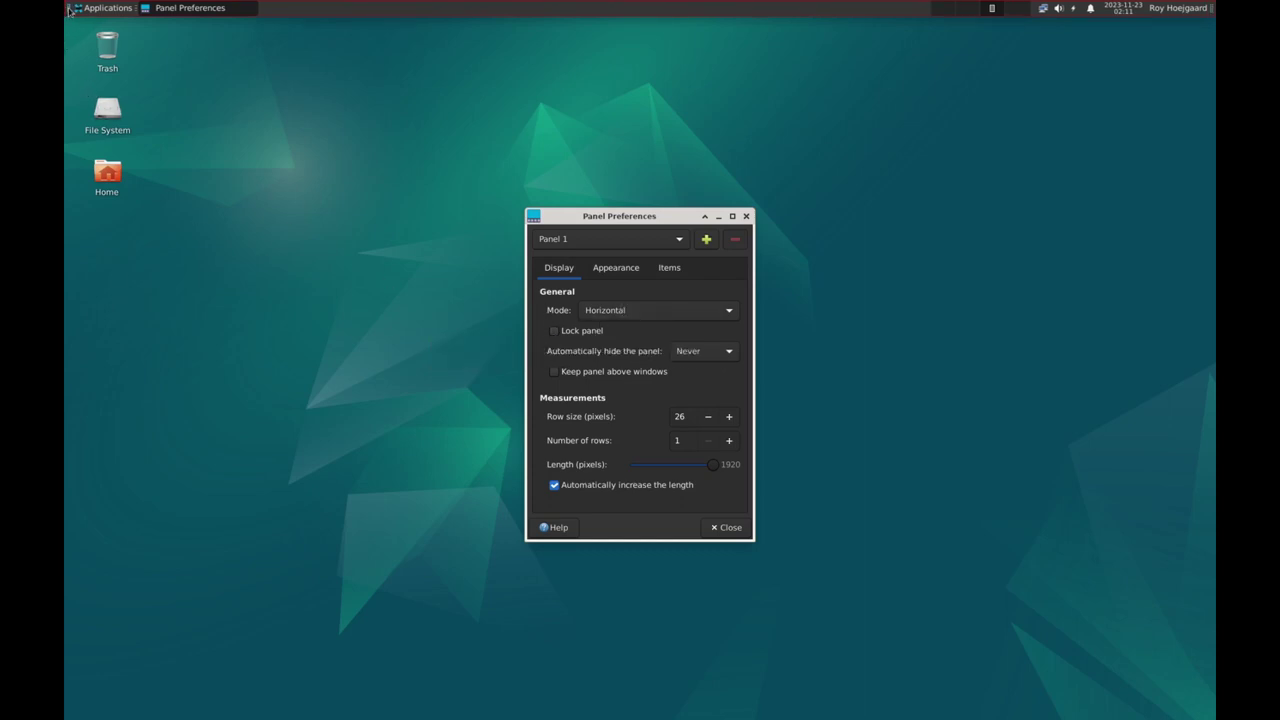
drag(99, 40, 111, 716)
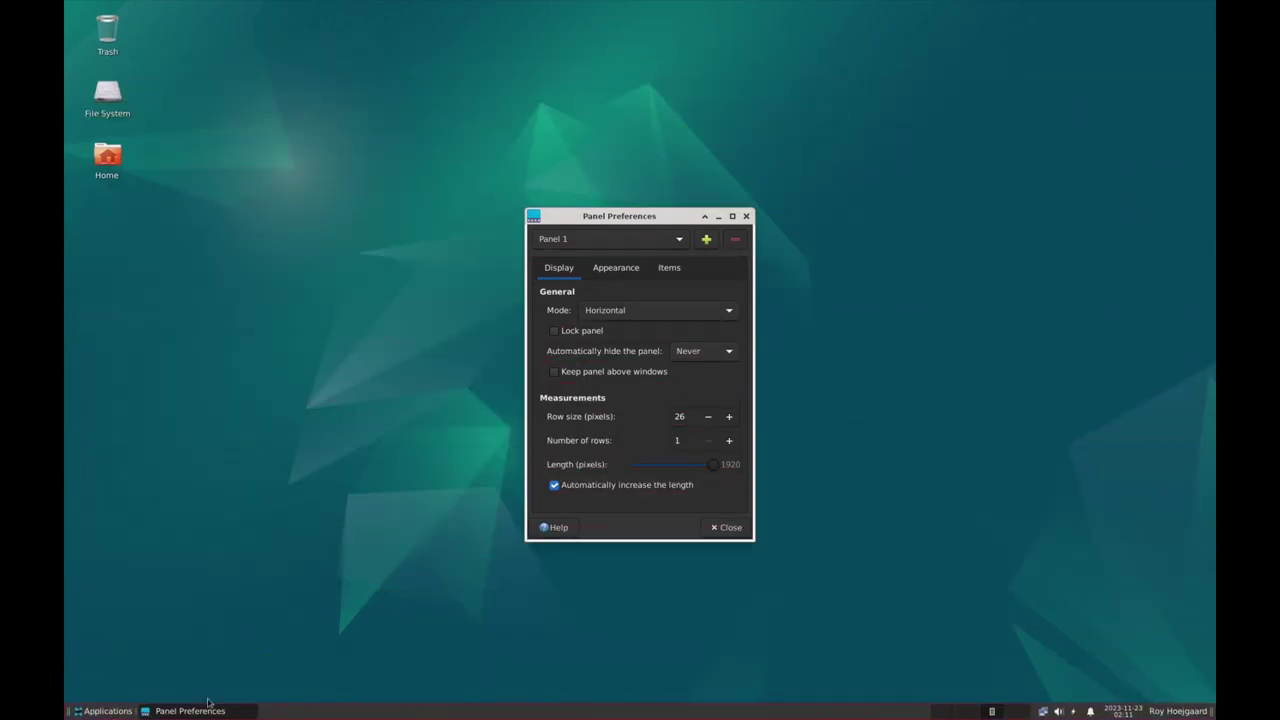
click(555, 331)
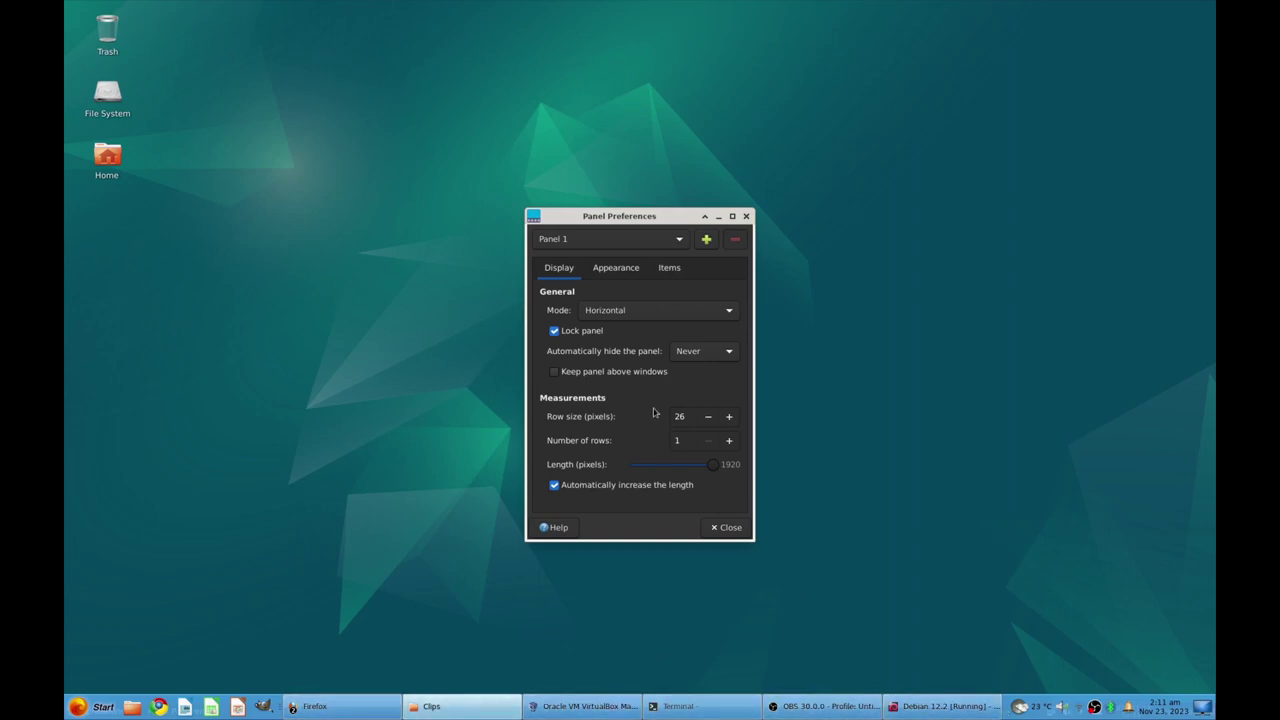
double_click(687, 419)
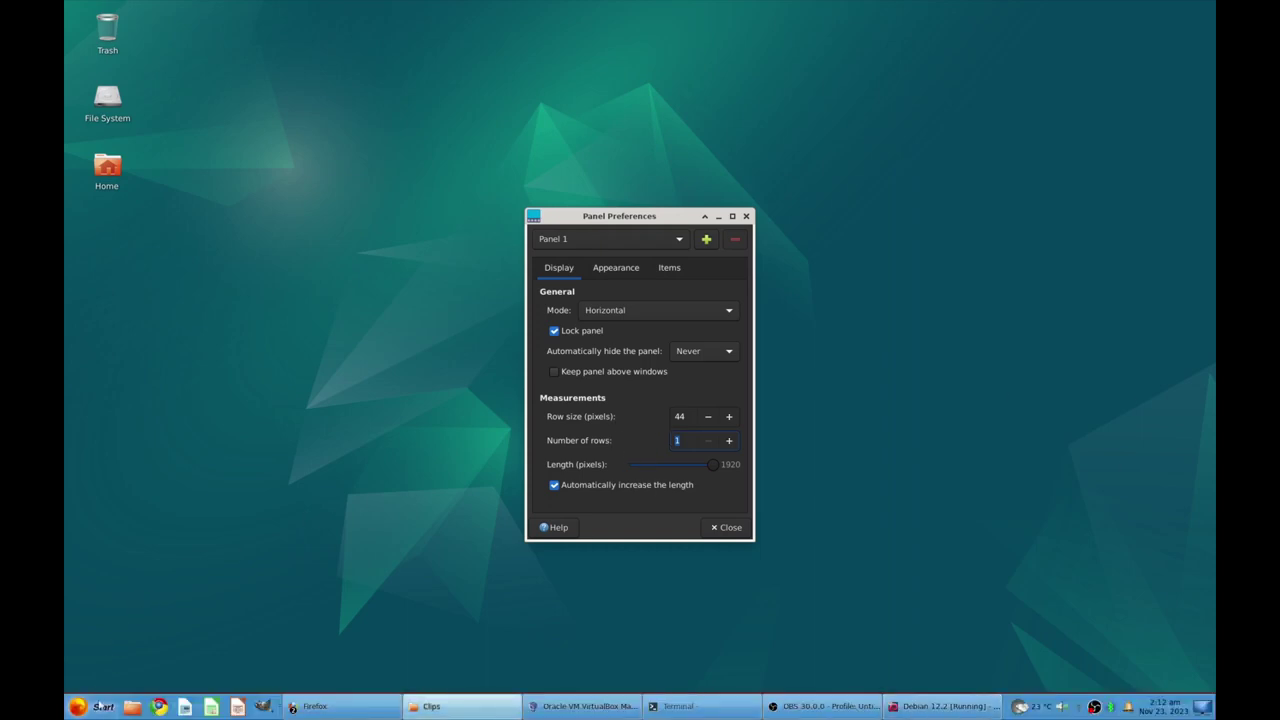
Open a second Panel Preferences from the start menu, drag the light window aside, and close it
right_click(90, 714)
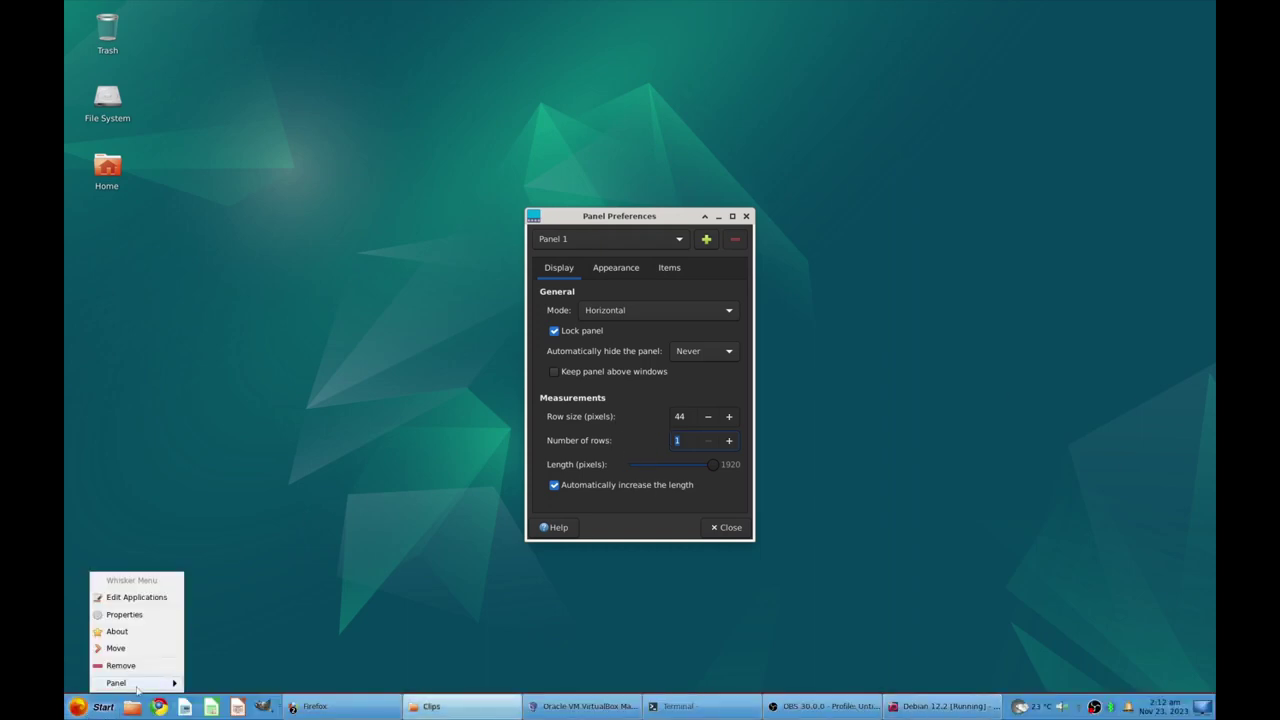
mouse_move(137, 688)
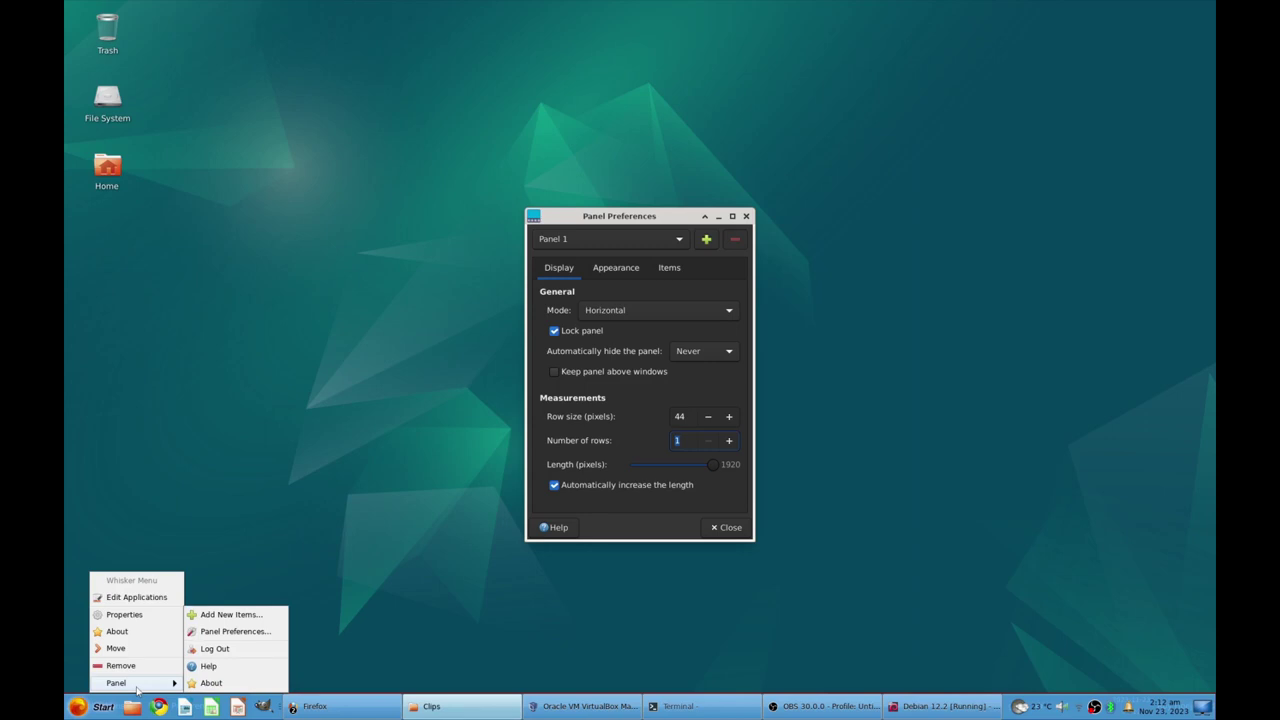
click(235, 631)
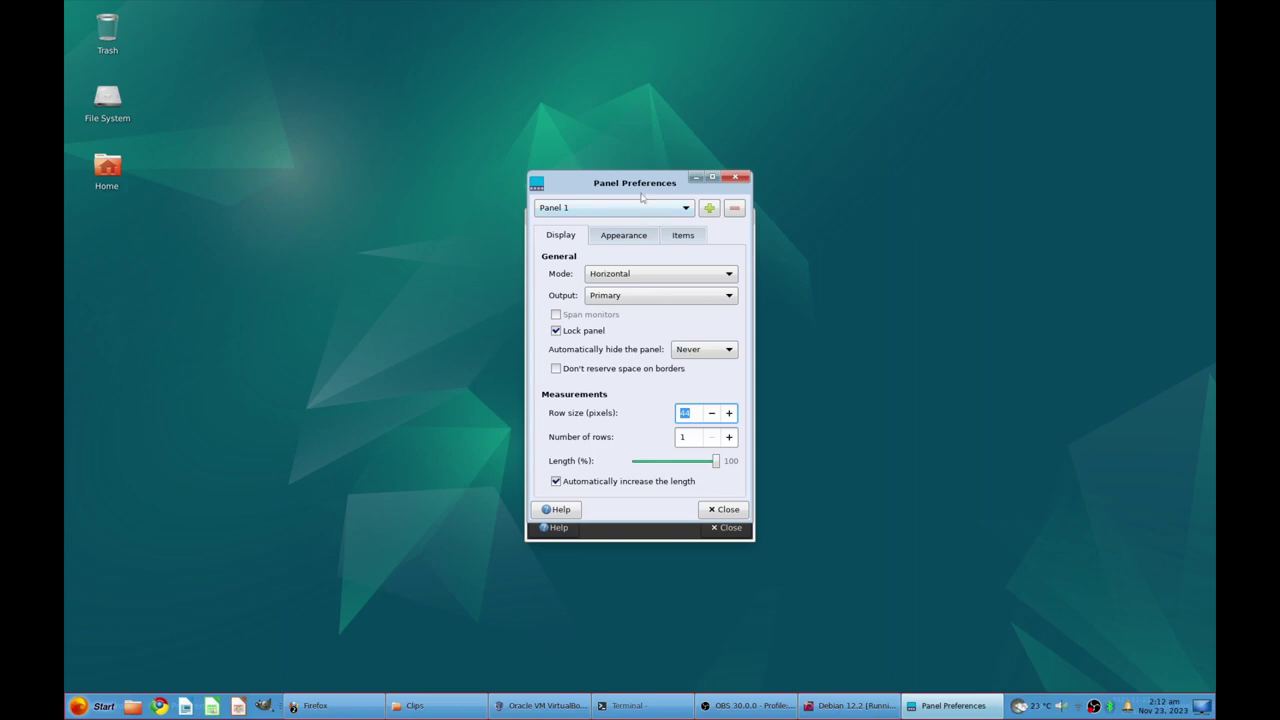
drag(634, 184, 886, 203)
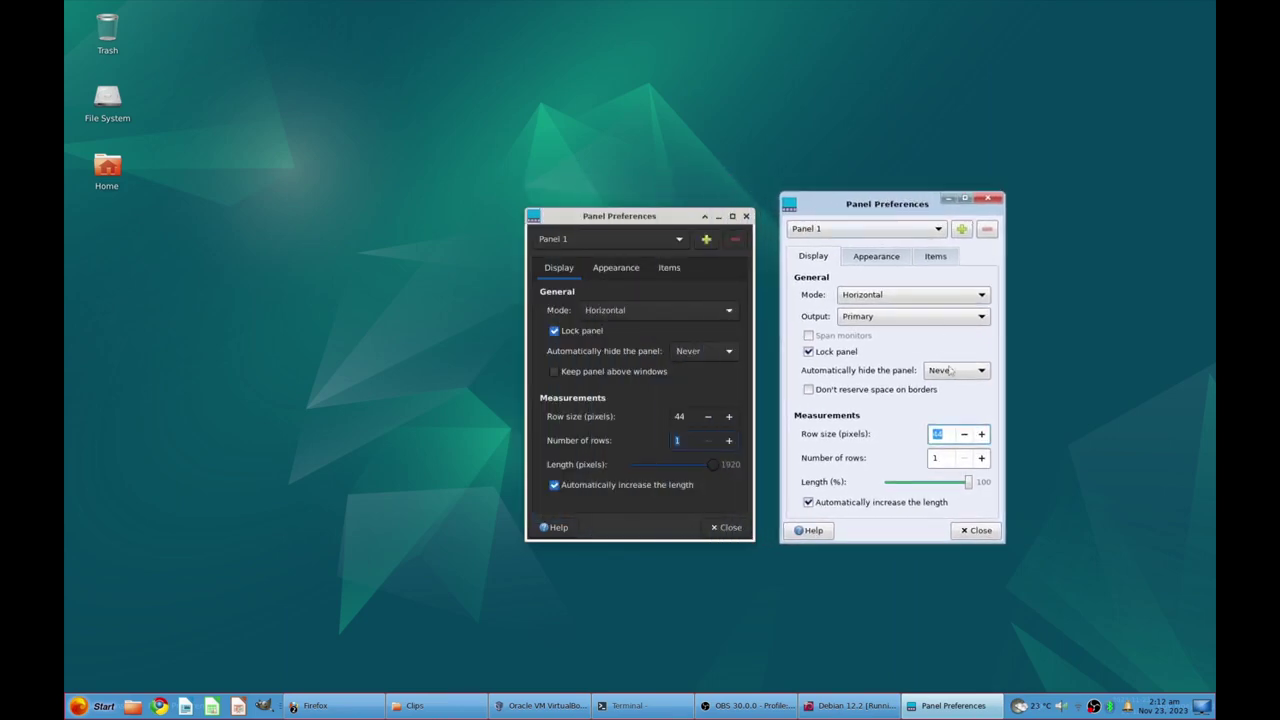
key(Escape)
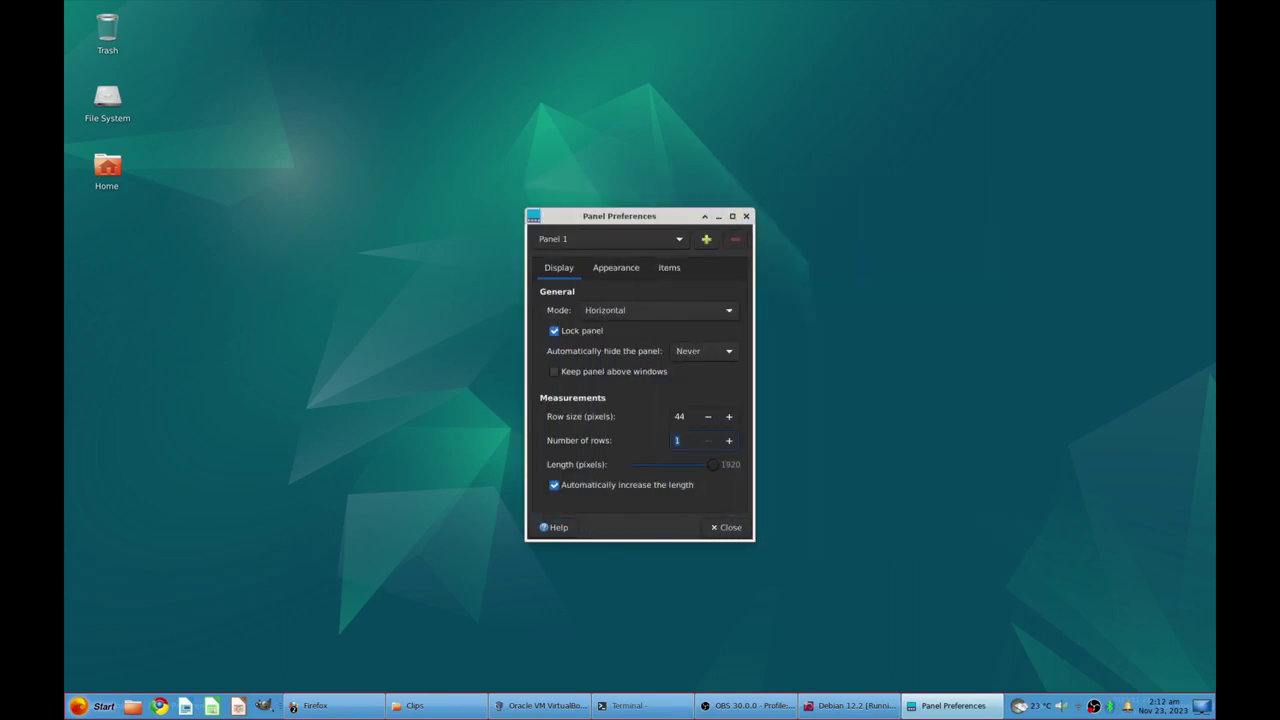
Turn Dark mode off in Appearance, keeping Background Style on None (use system style)
click(613, 268)
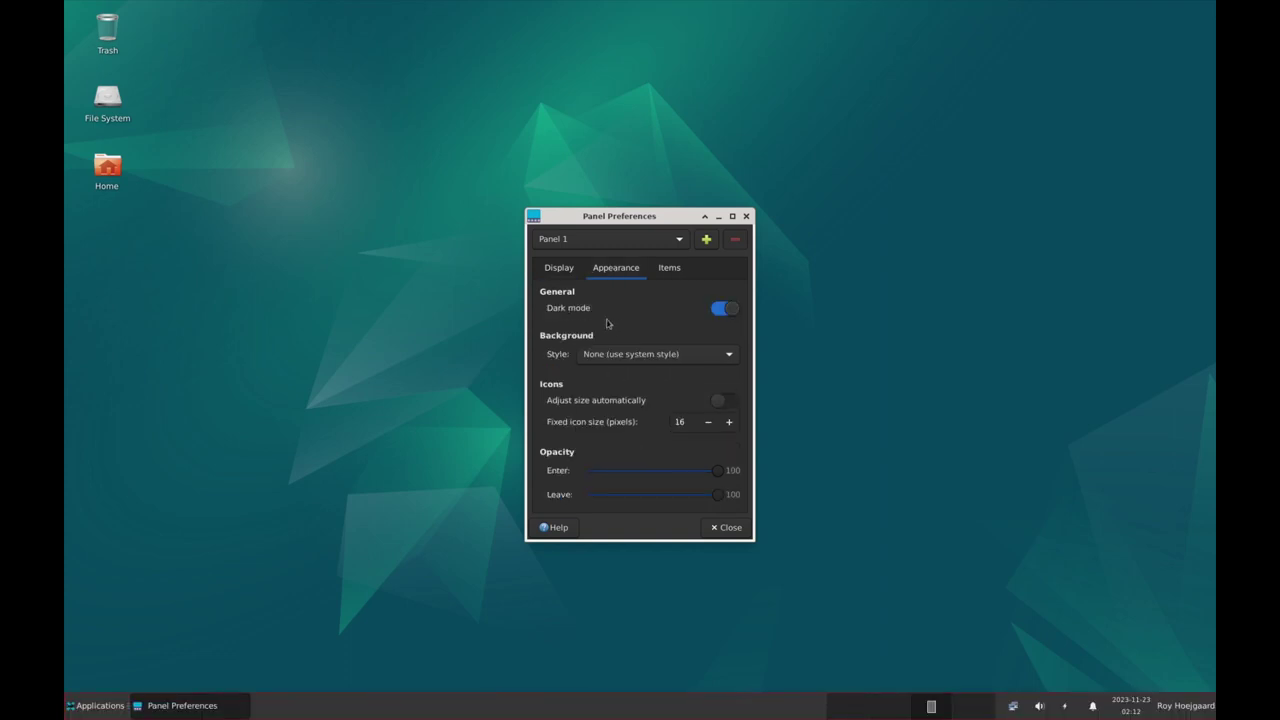
click(734, 310)
click(735, 312)
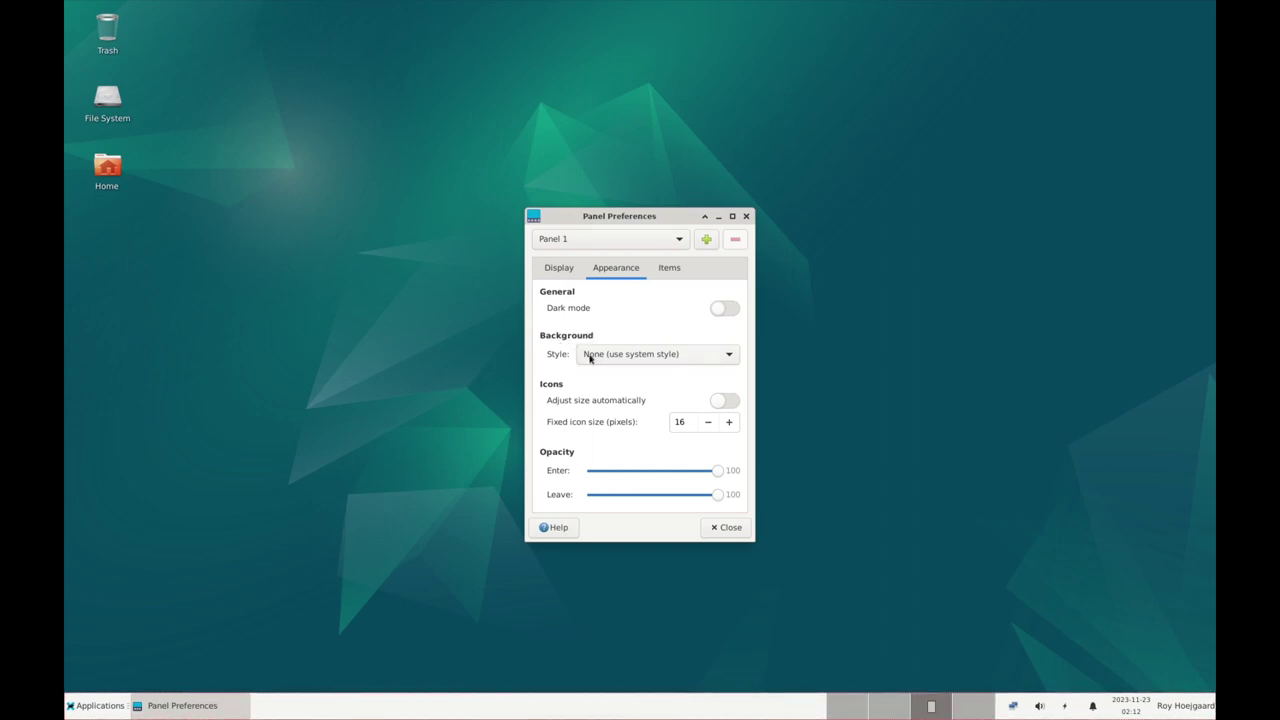
click(594, 356)
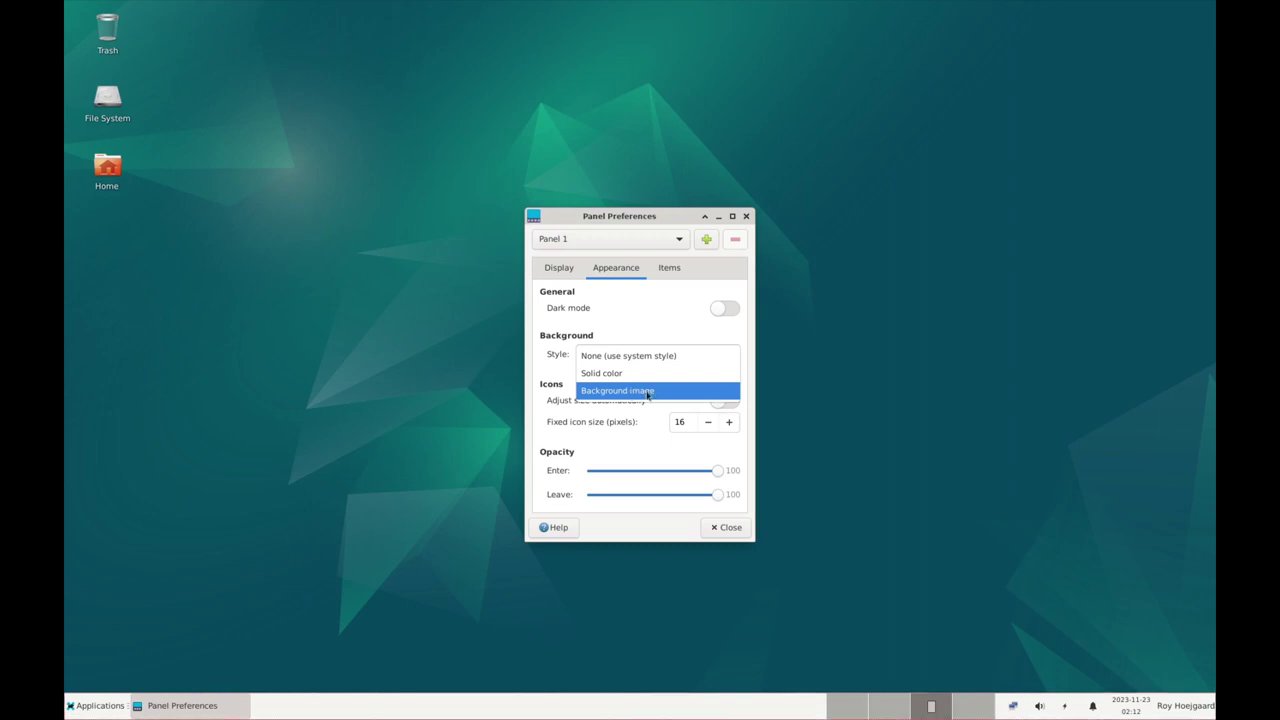
click(438, 488)
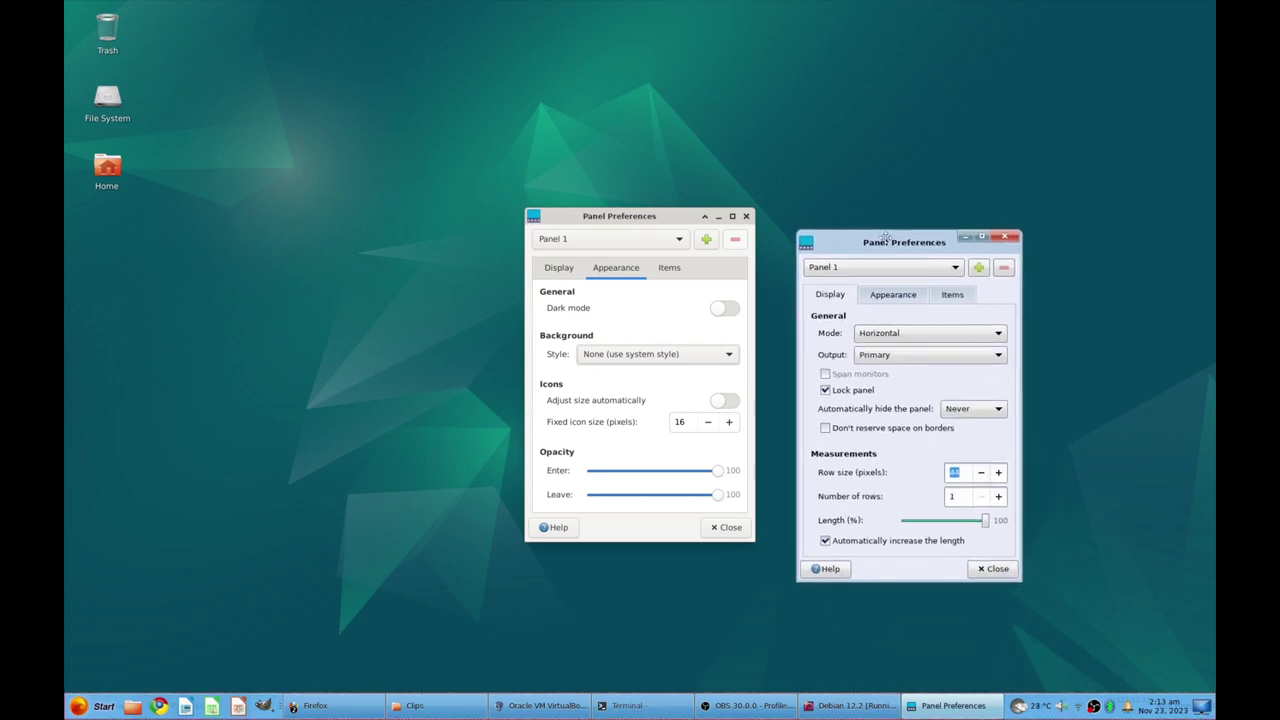
click(906, 261)
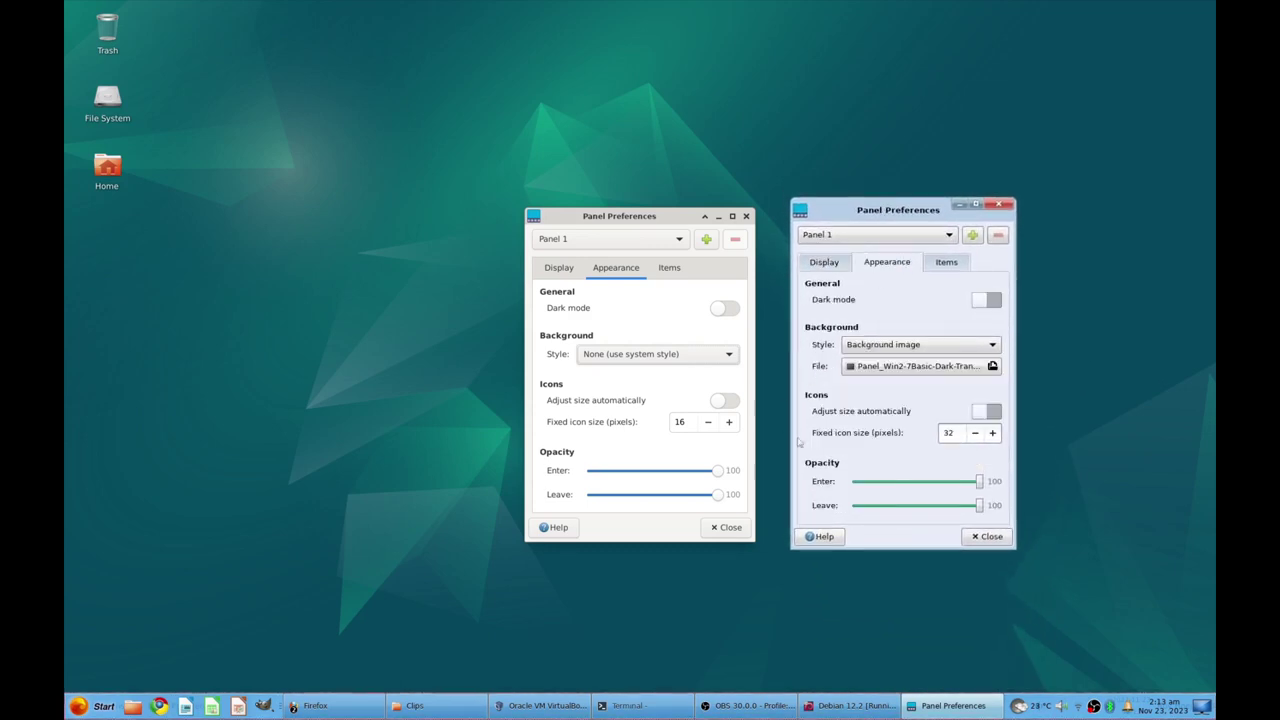
Set Panel 1's fixed icon size from 16 to 32 pixels
double_click(958, 435)
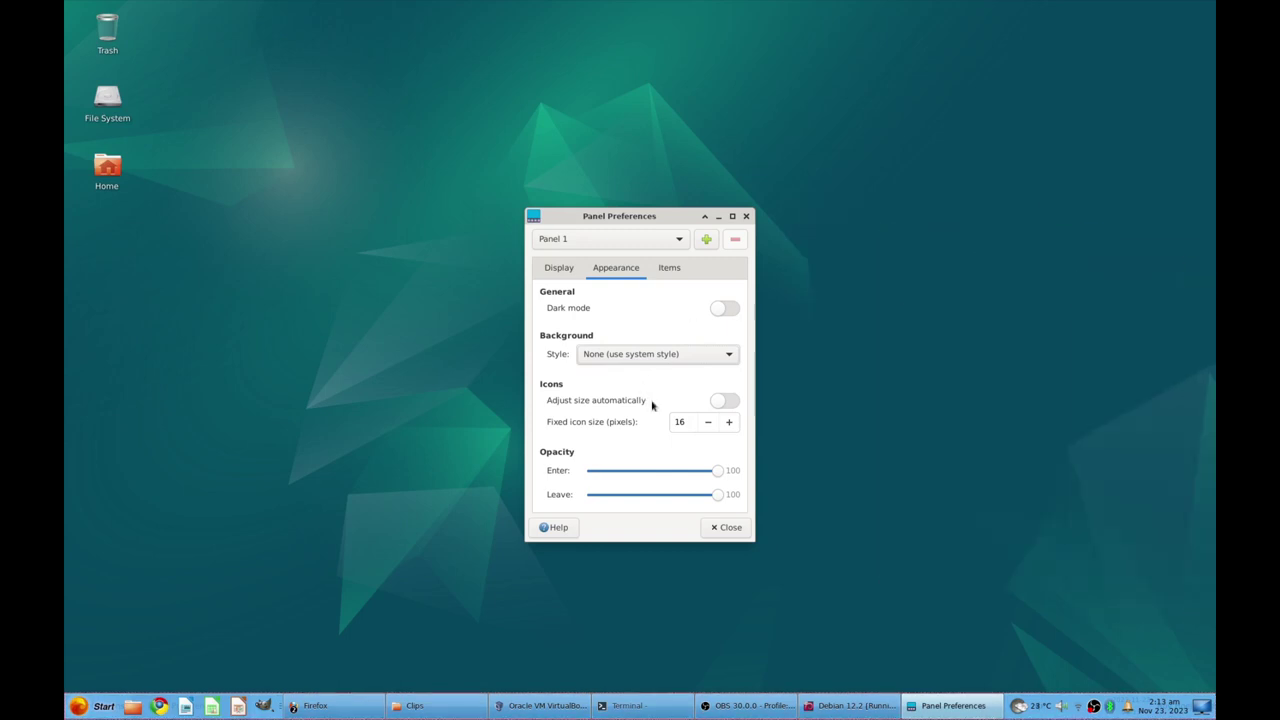
click(675, 422)
double_click(674, 422)
text(3)
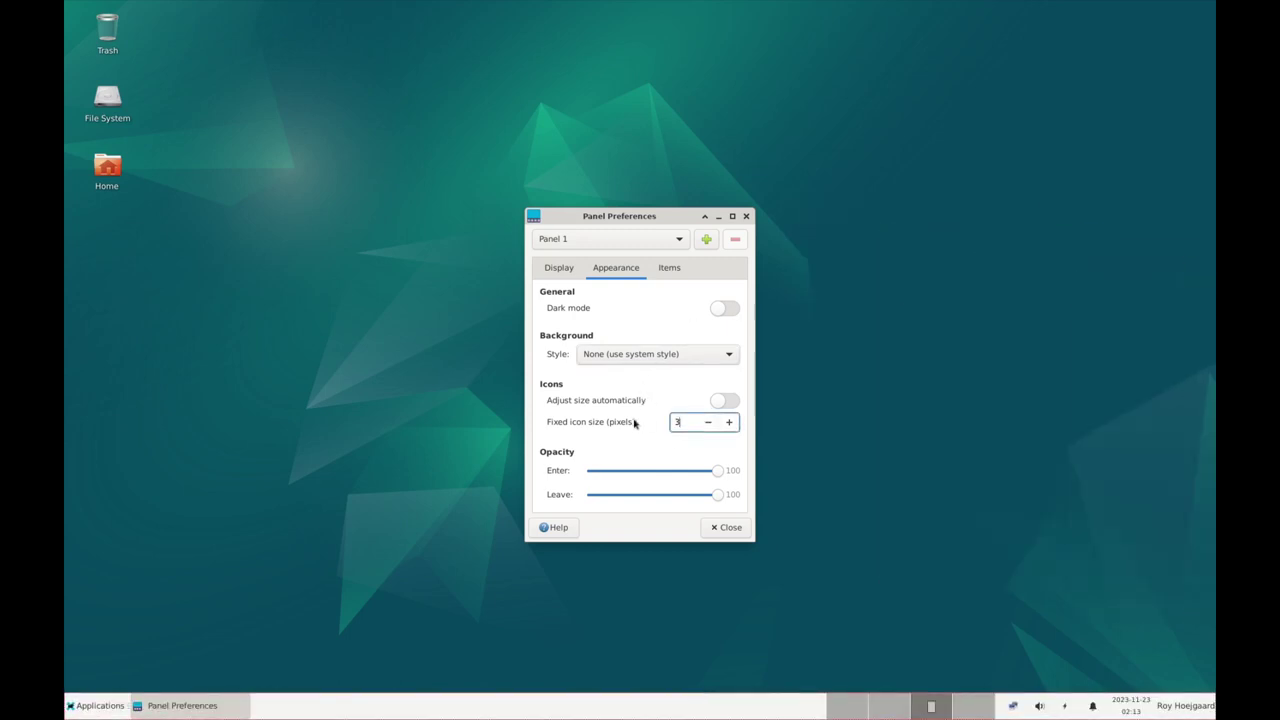
text(2)
key(Return)
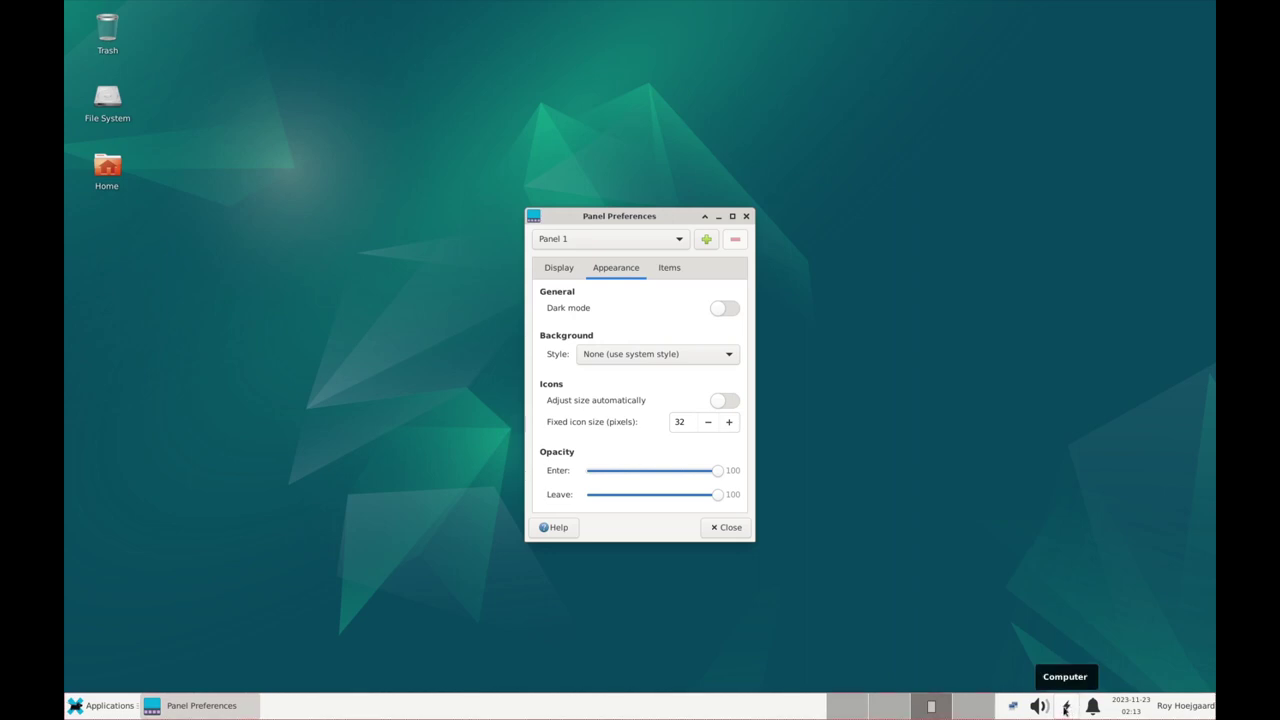
Check the power manager and network tray popups, then bring up the panel's items list
click(1066, 708)
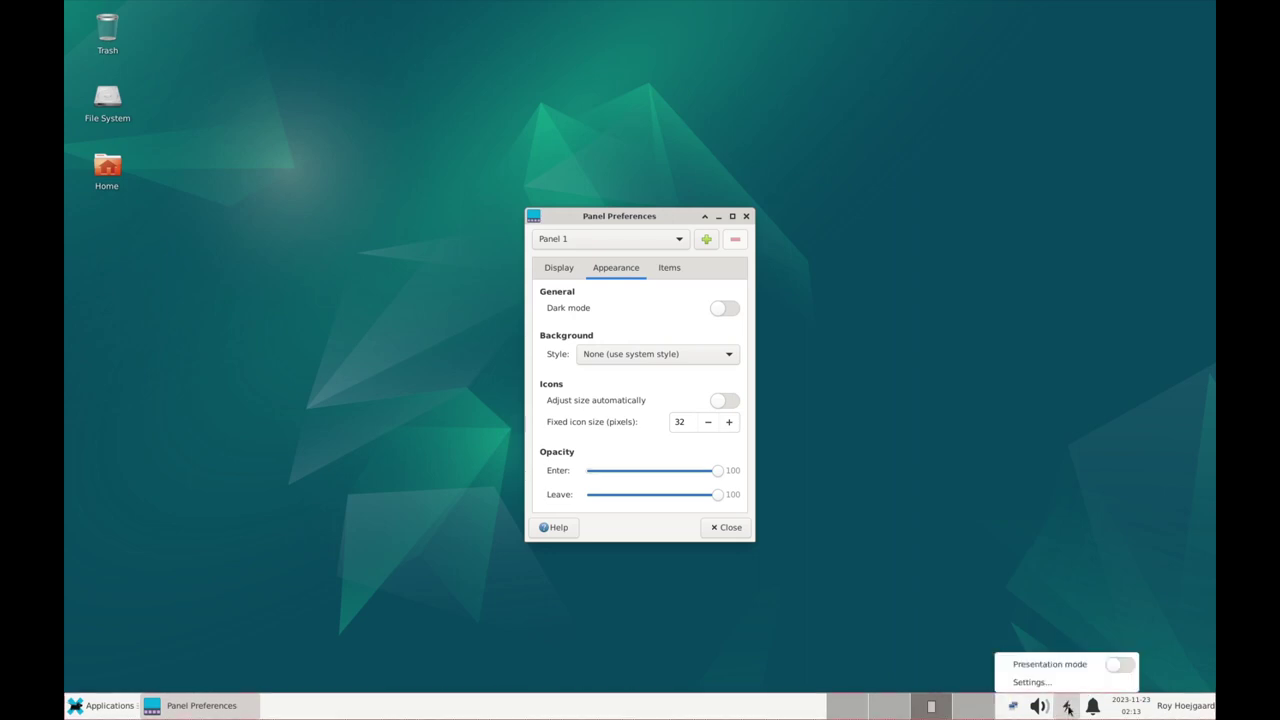
click(1067, 708)
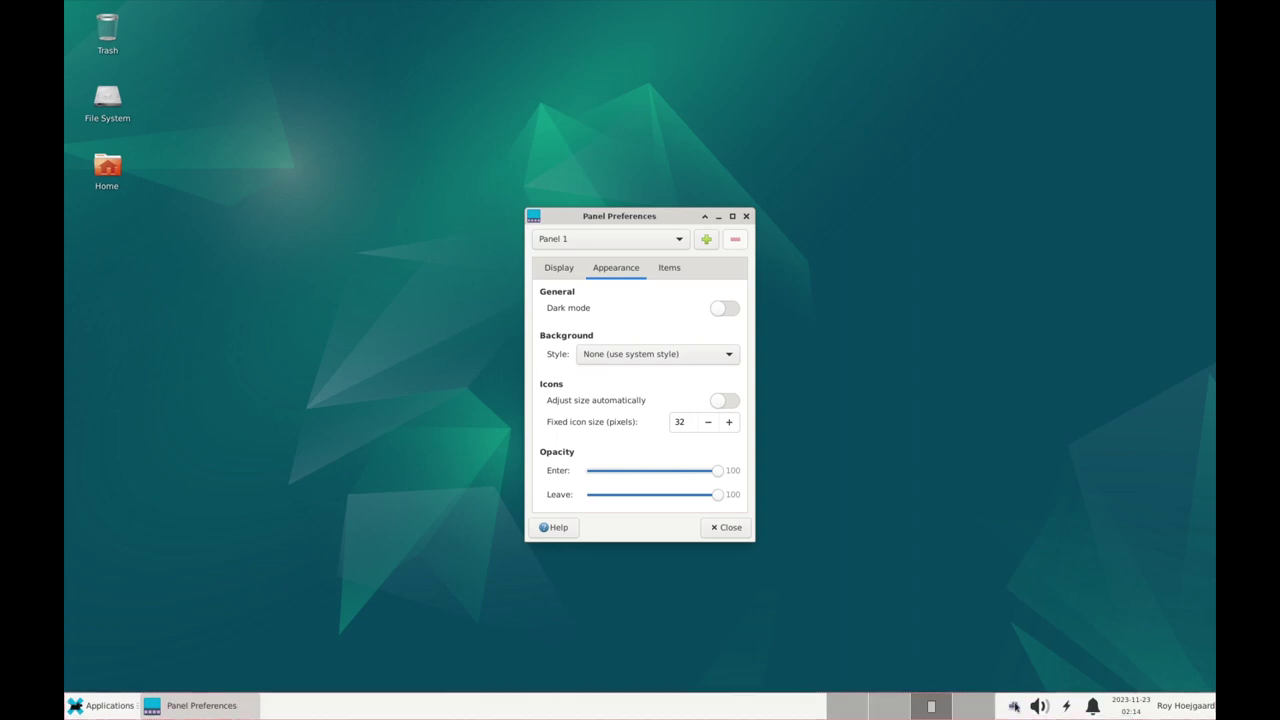
click(1013, 706)
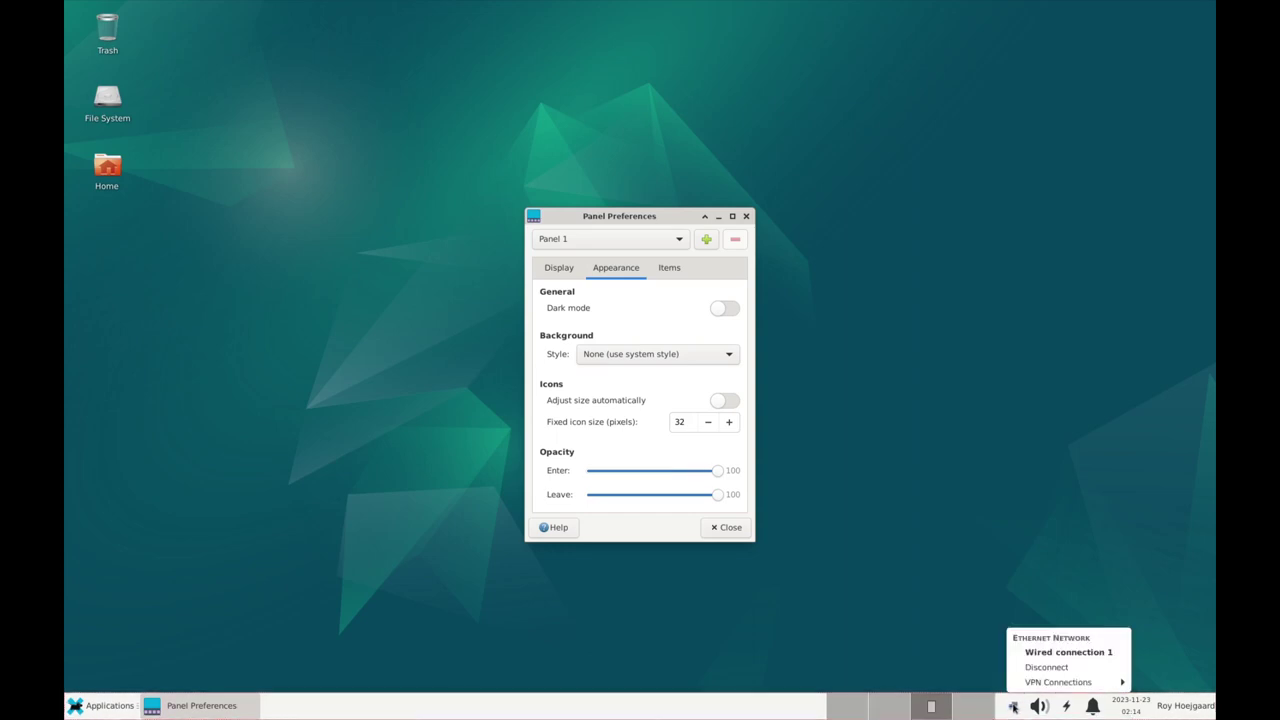
click(1013, 706)
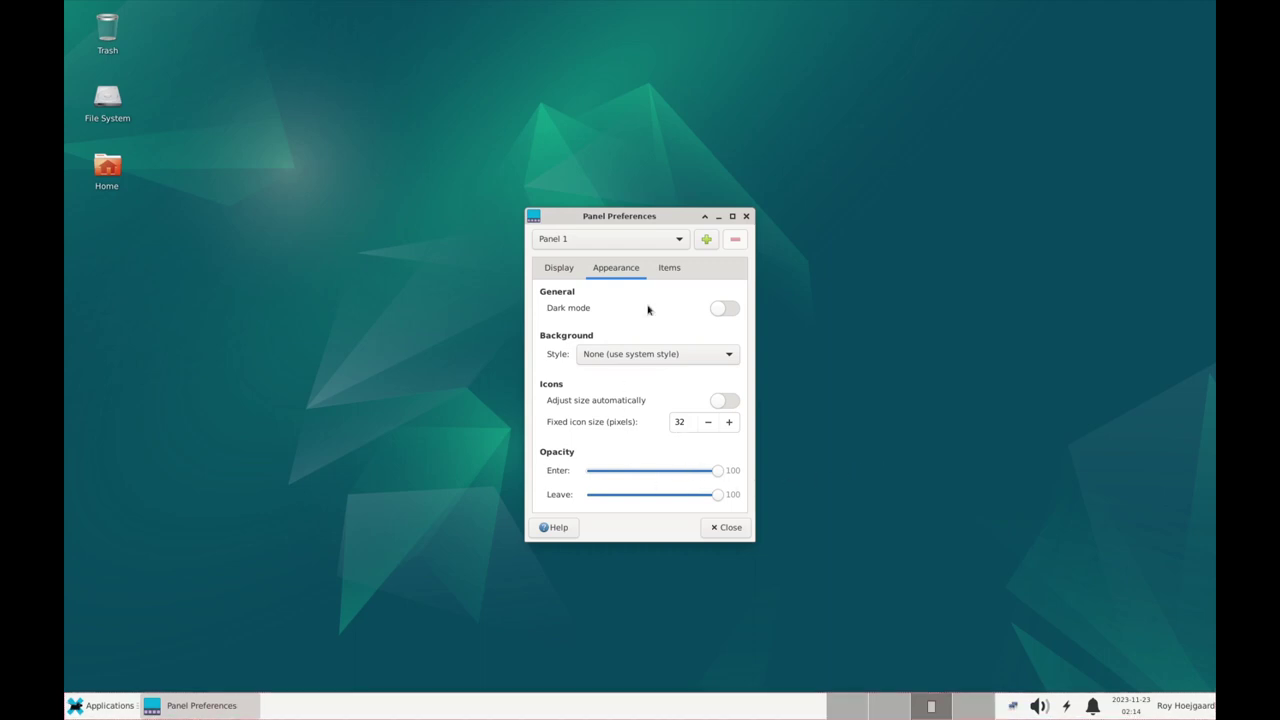
click(669, 267)
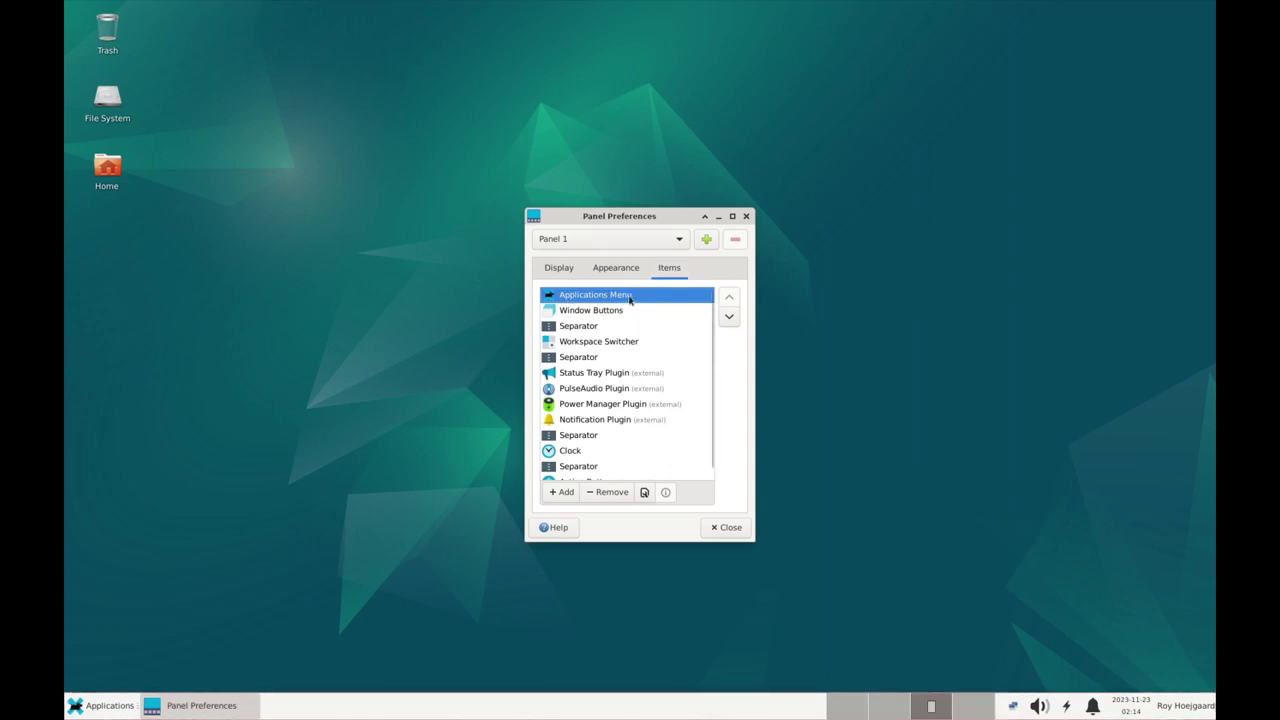
Add a Whisker Menu item to Panel 1
click(101, 705)
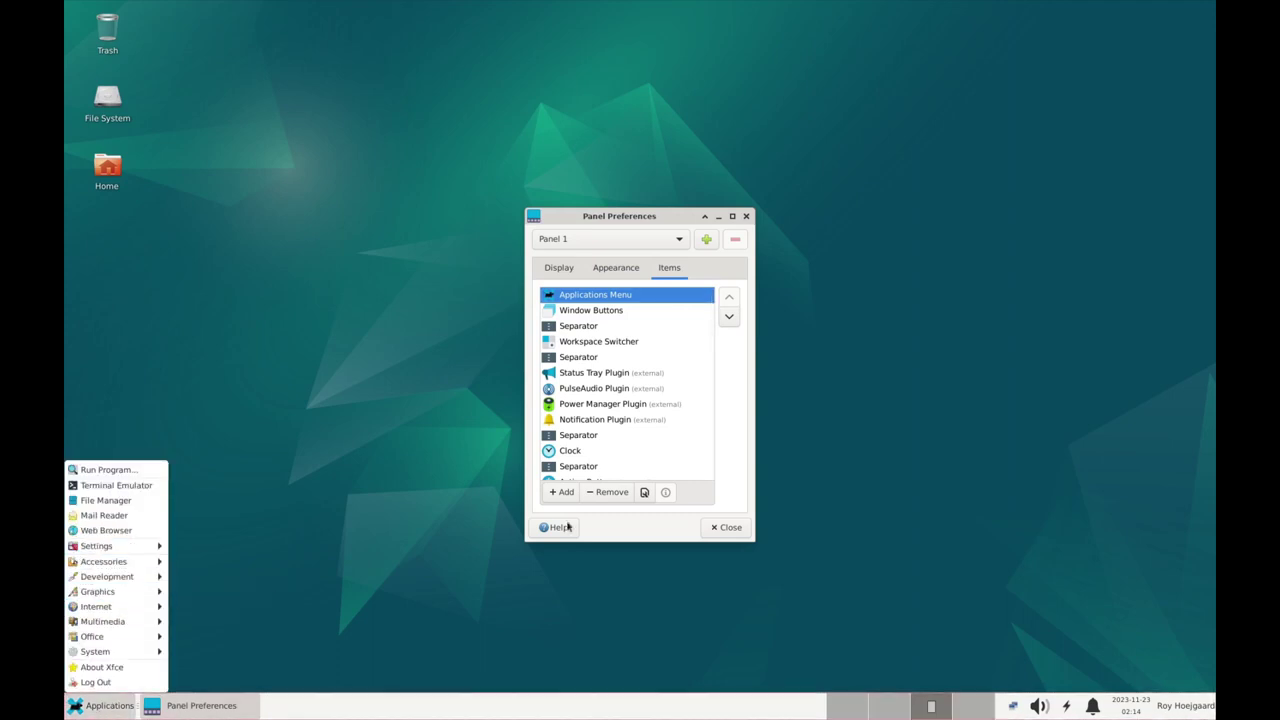
click(640, 537)
scroll(610, 405, down, 1)
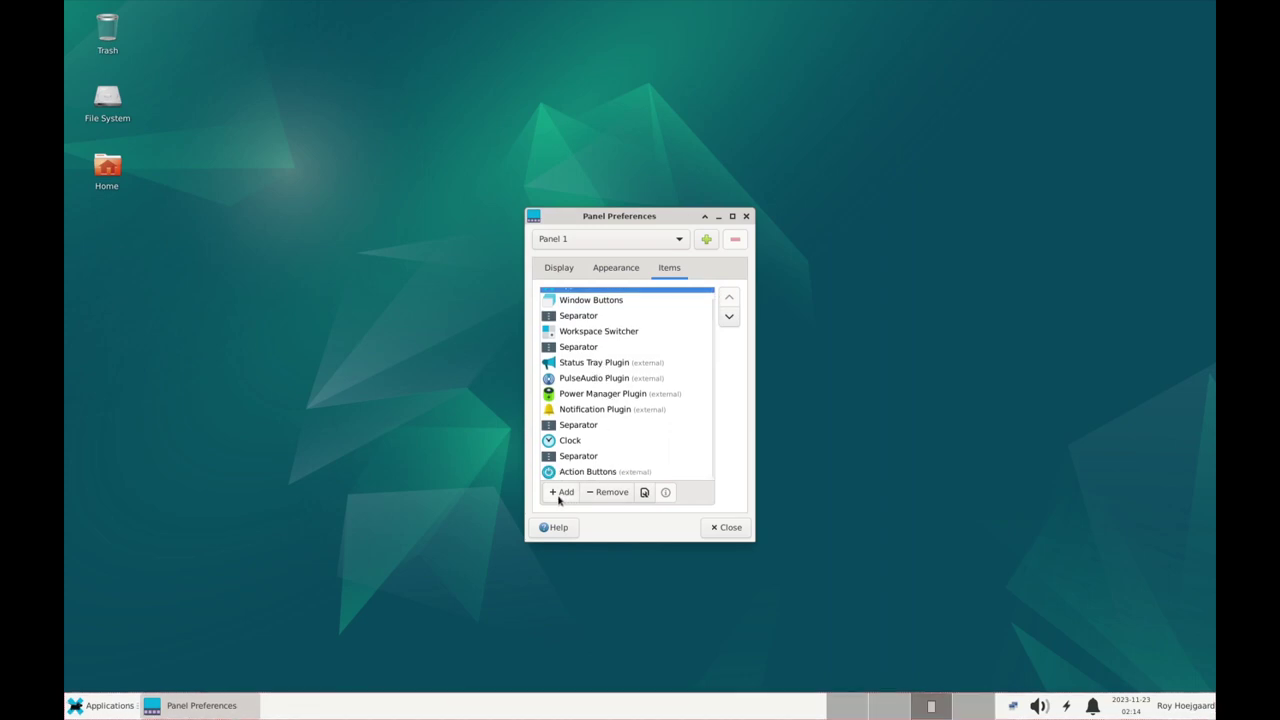
click(562, 494)
scroll(642, 343, down, 5)
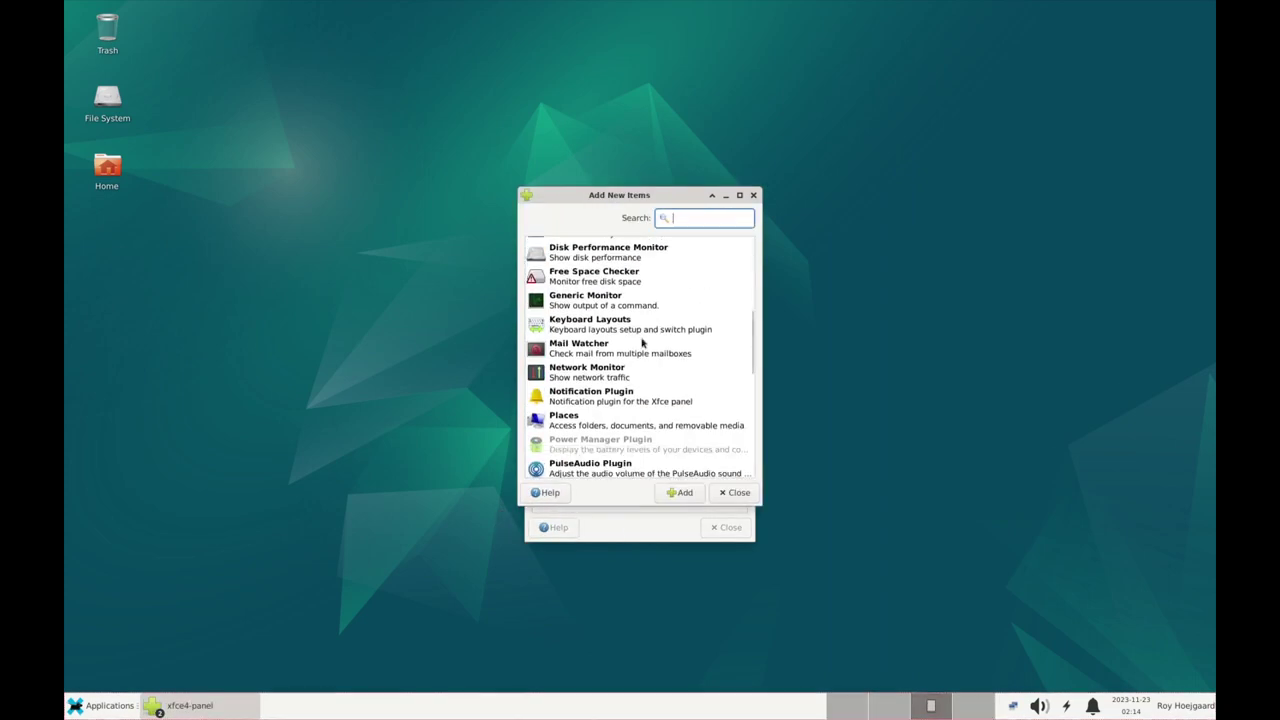
scroll(642, 343, down, 5)
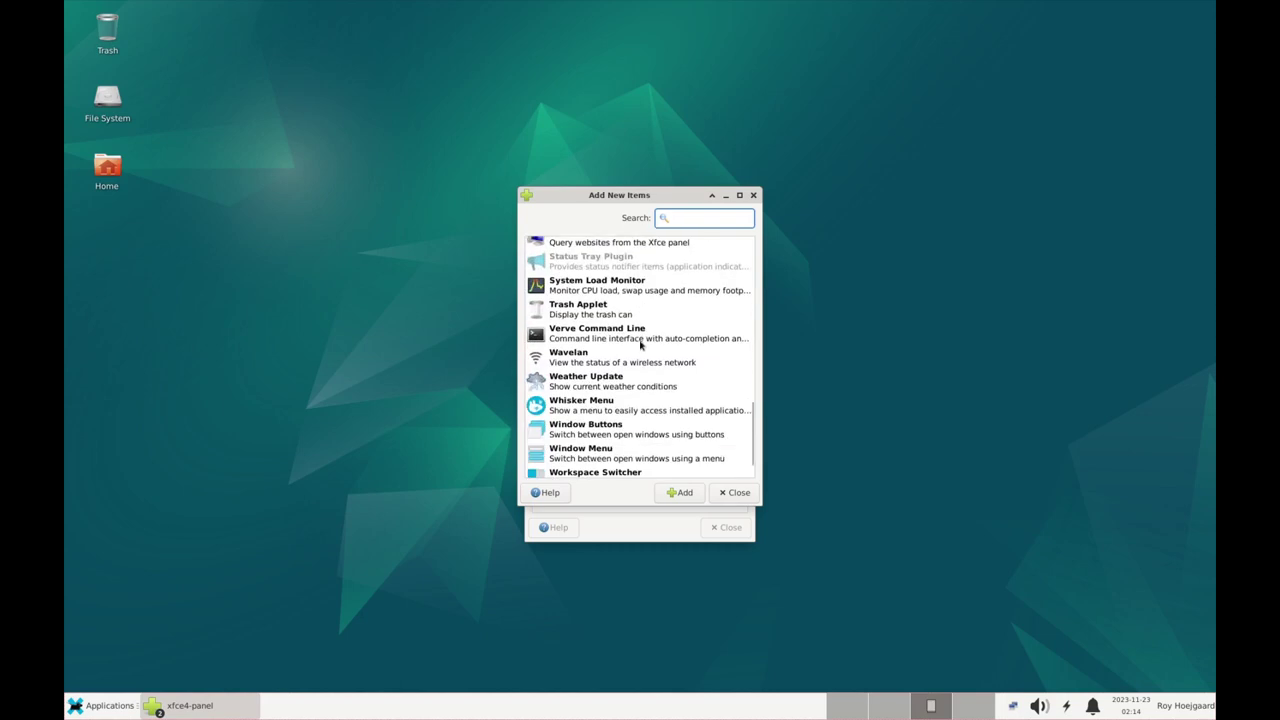
click(574, 372)
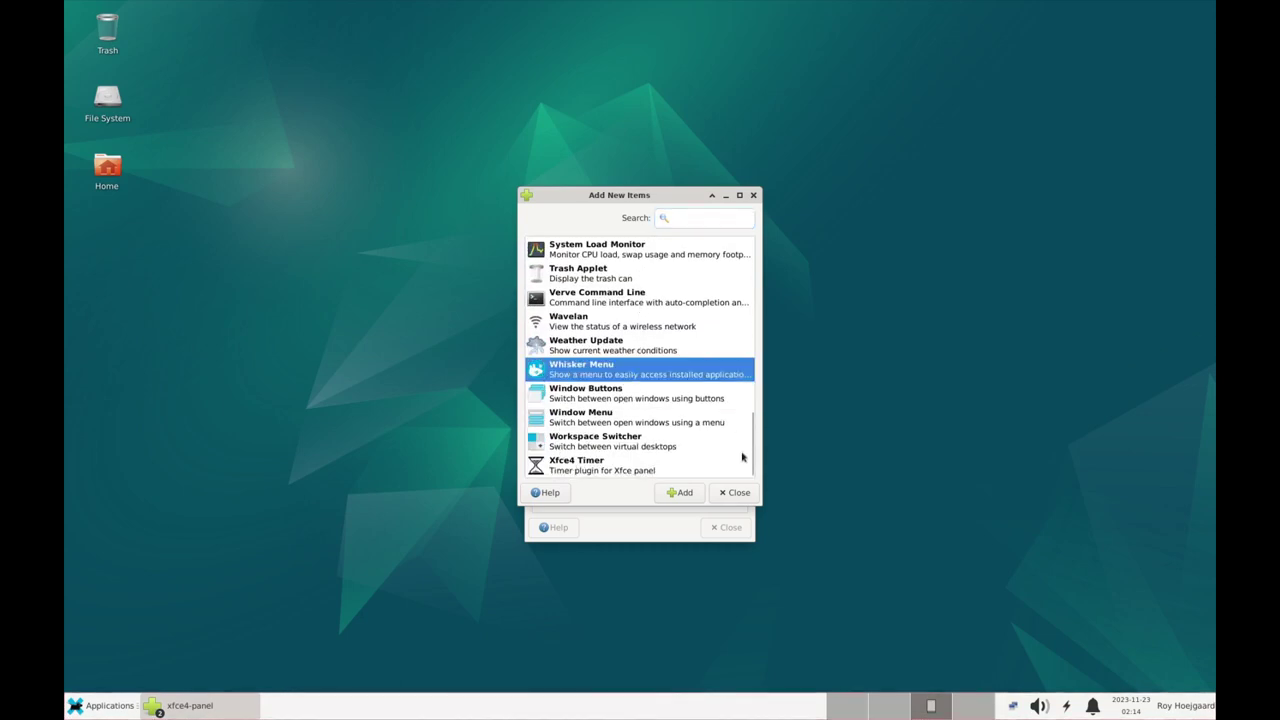
click(676, 493)
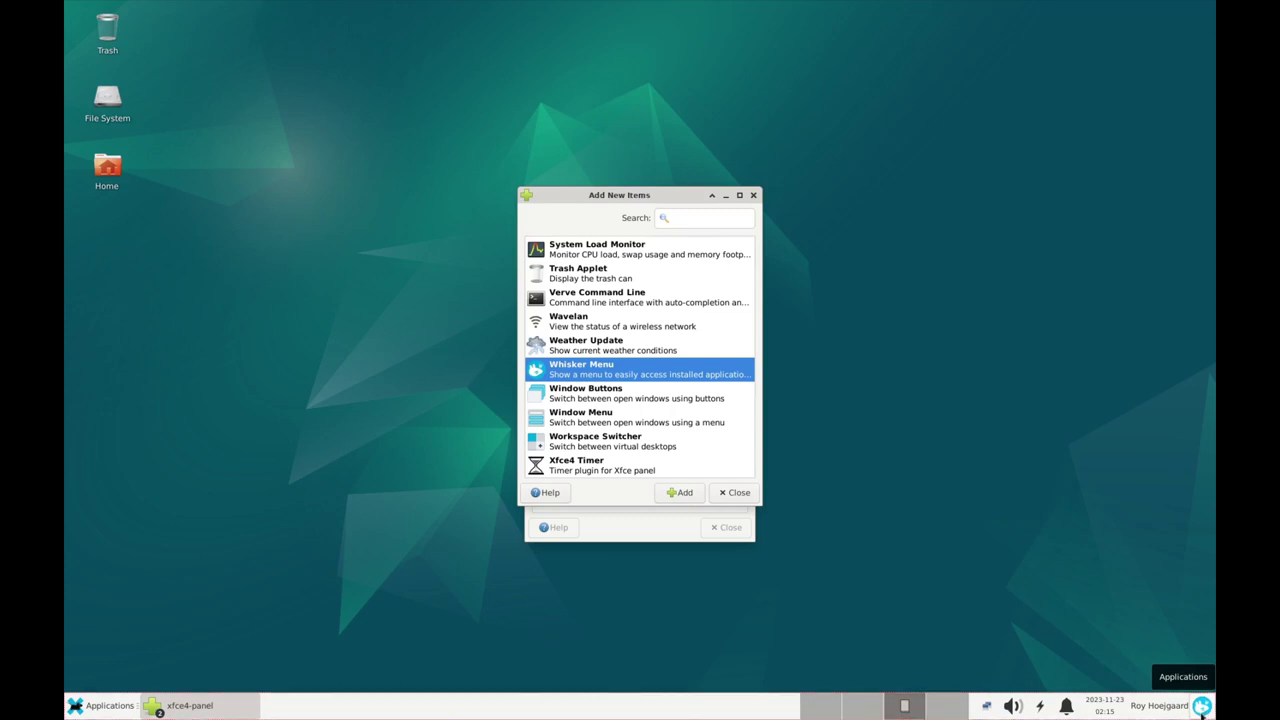
Move the Whisker Menu to the panel's left end and remove the old Applications Menu
right_click(1201, 706)
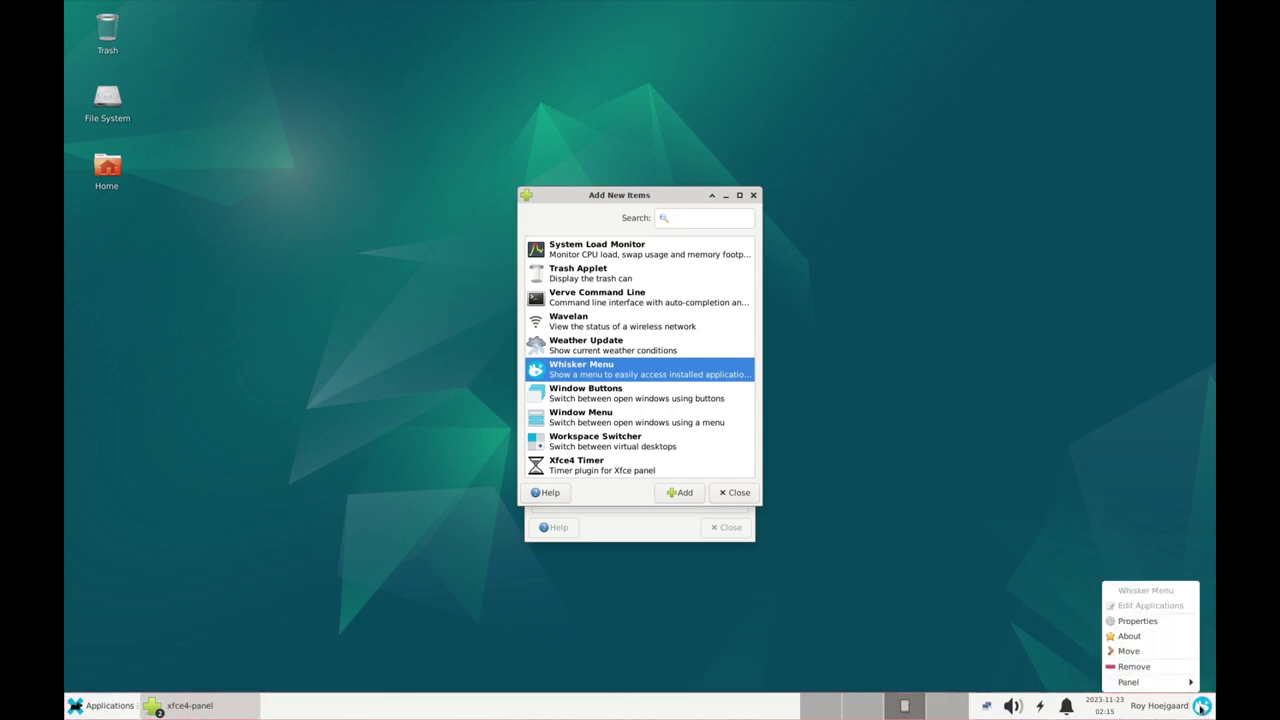
click(1153, 653)
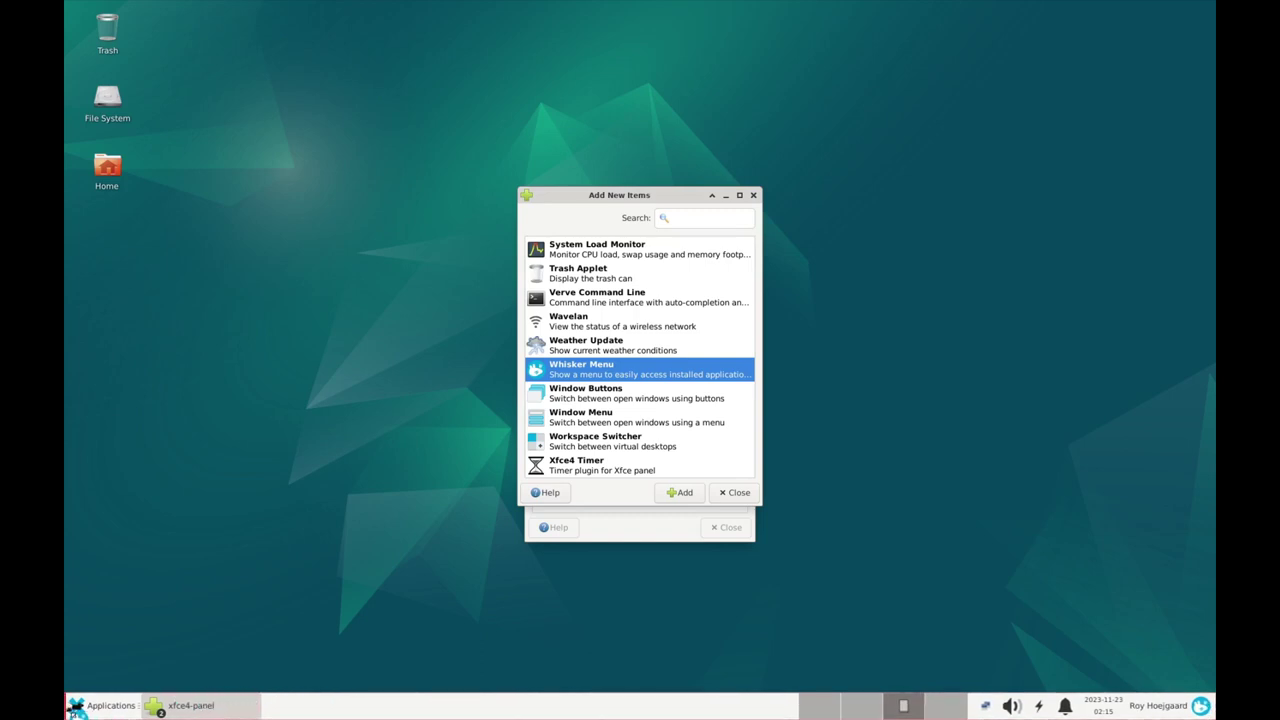
drag(75, 706, 75, 706)
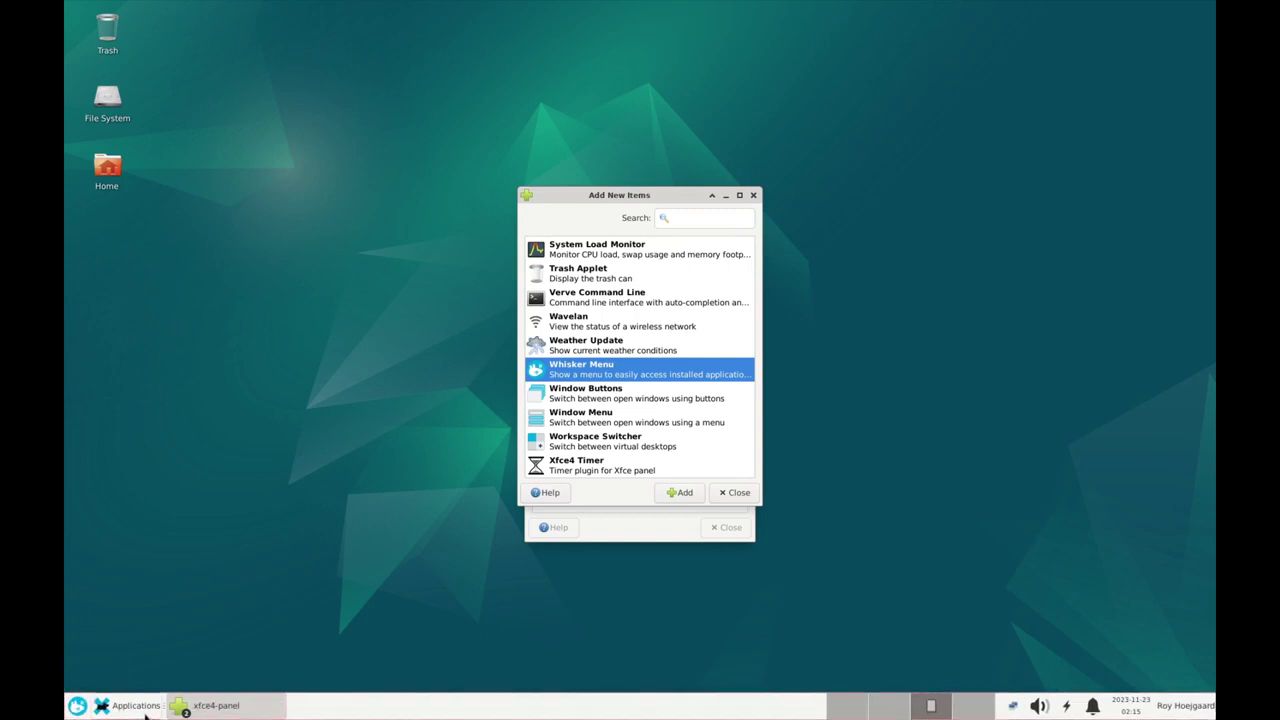
scroll(622, 411, up, 3)
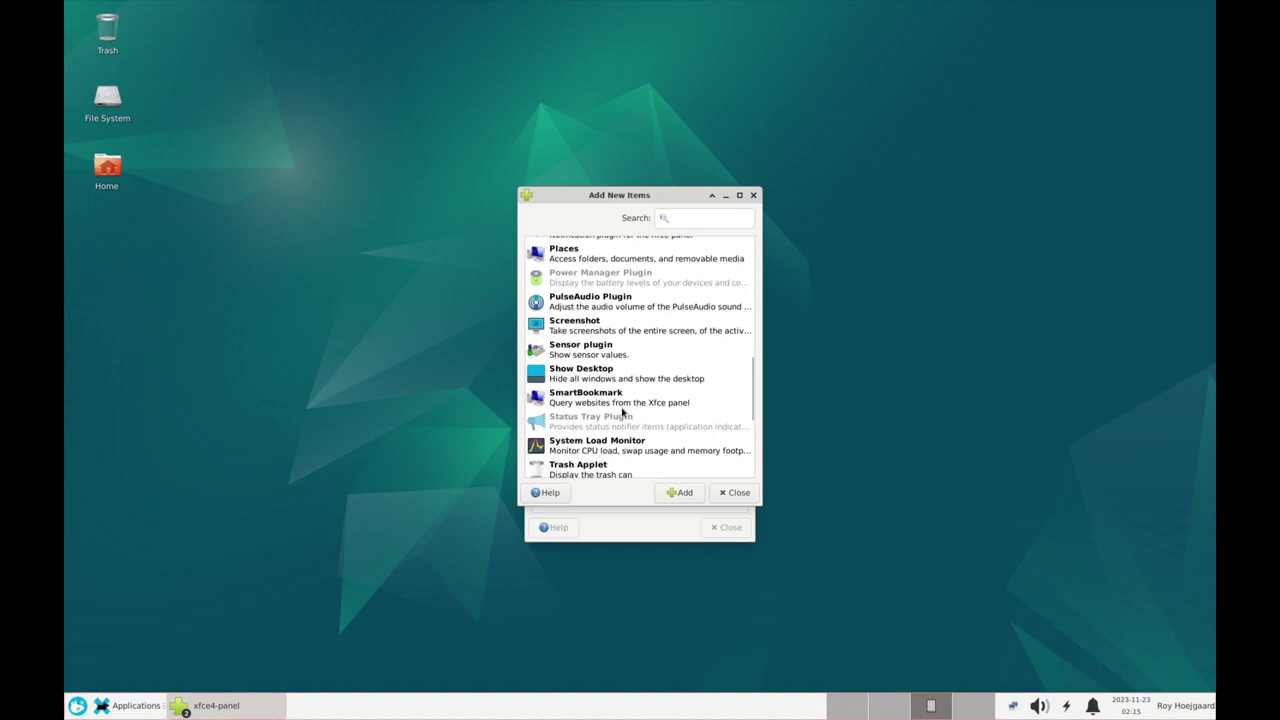
click(734, 492)
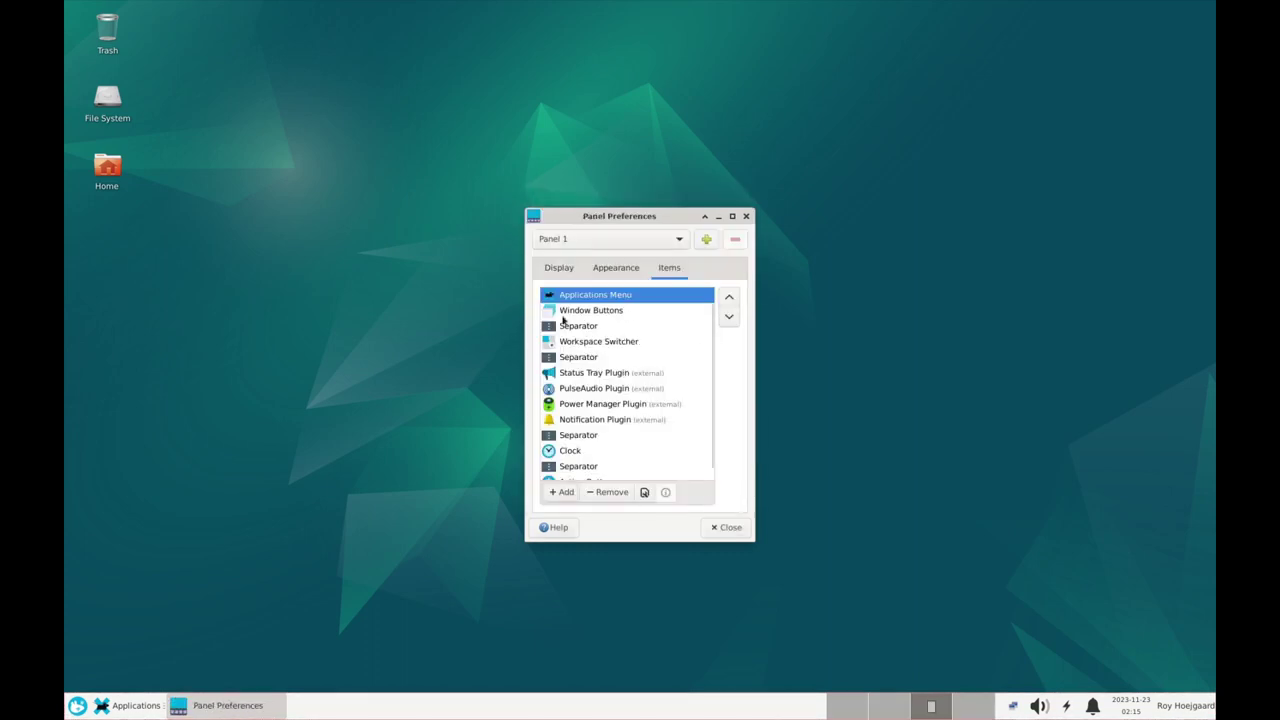
scroll(597, 313, up, 1)
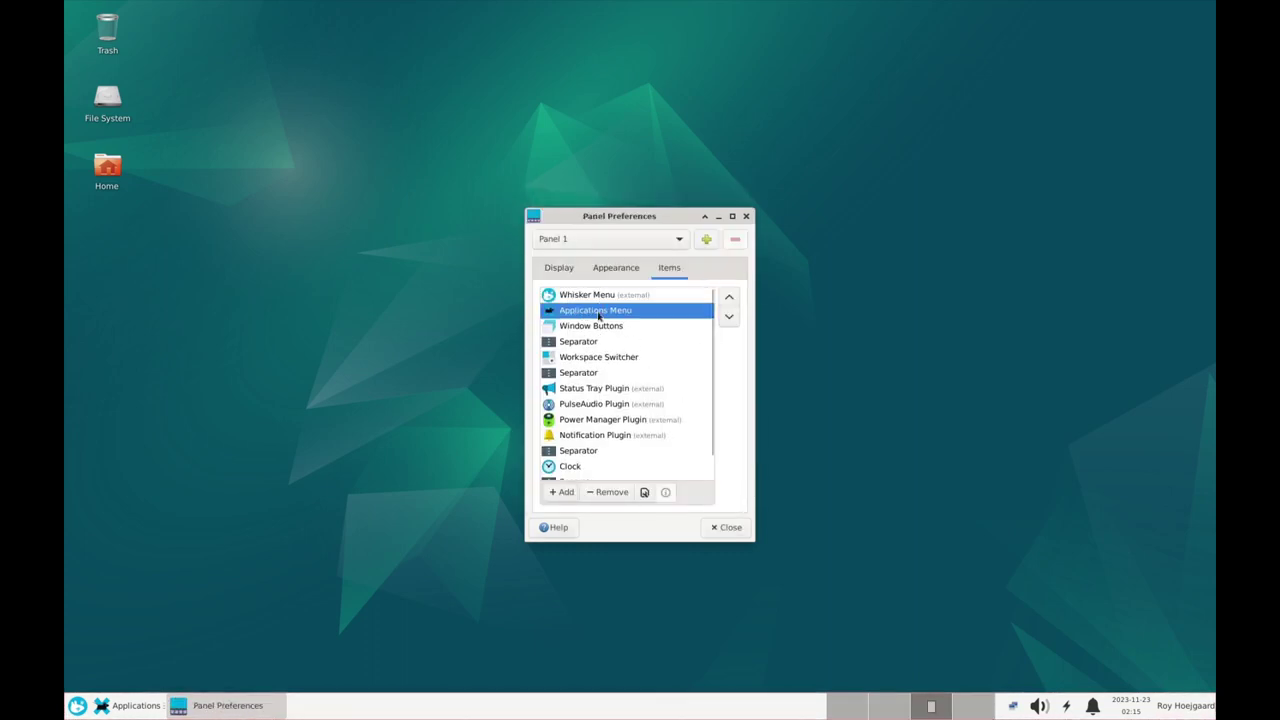
click(613, 492)
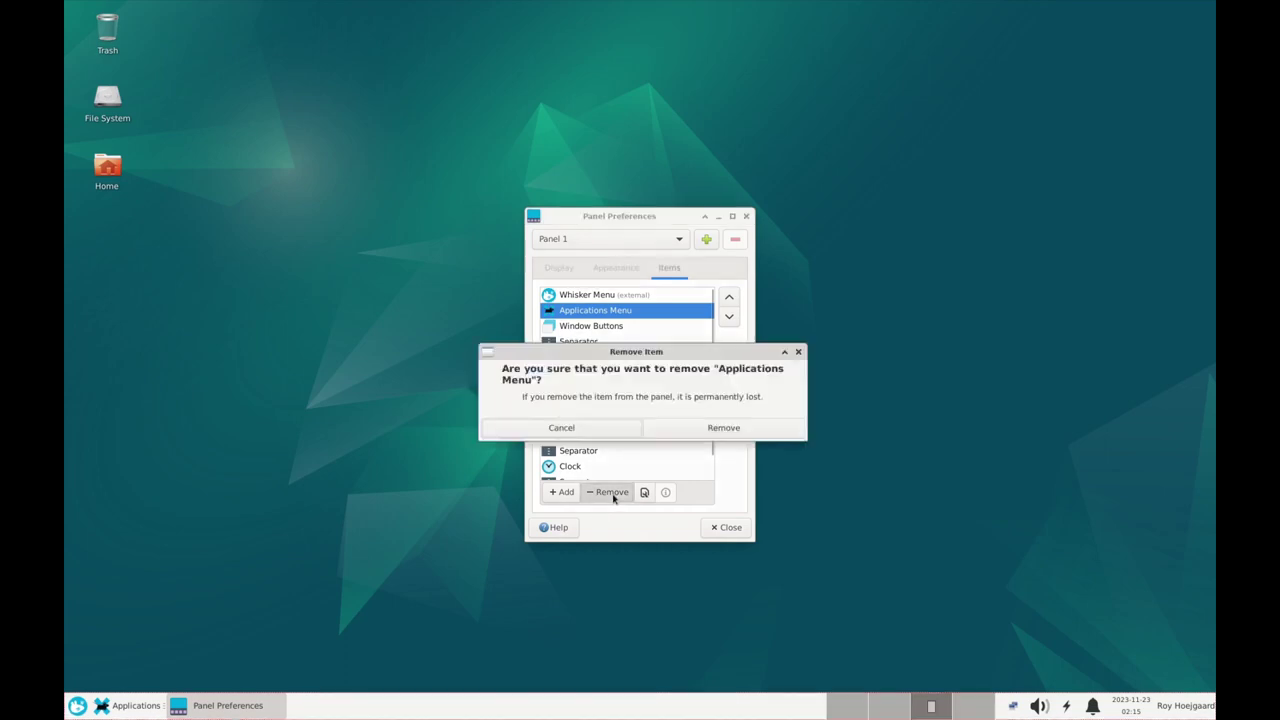
click(706, 430)
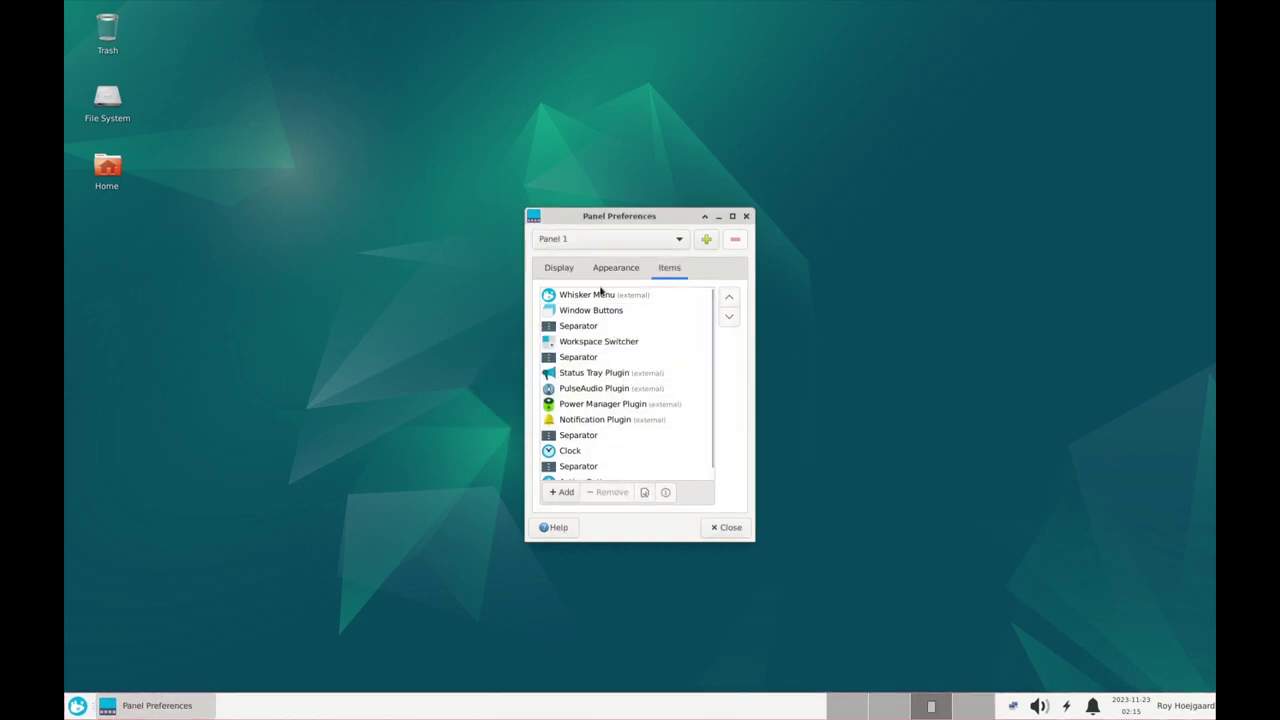
right_click(78, 706)
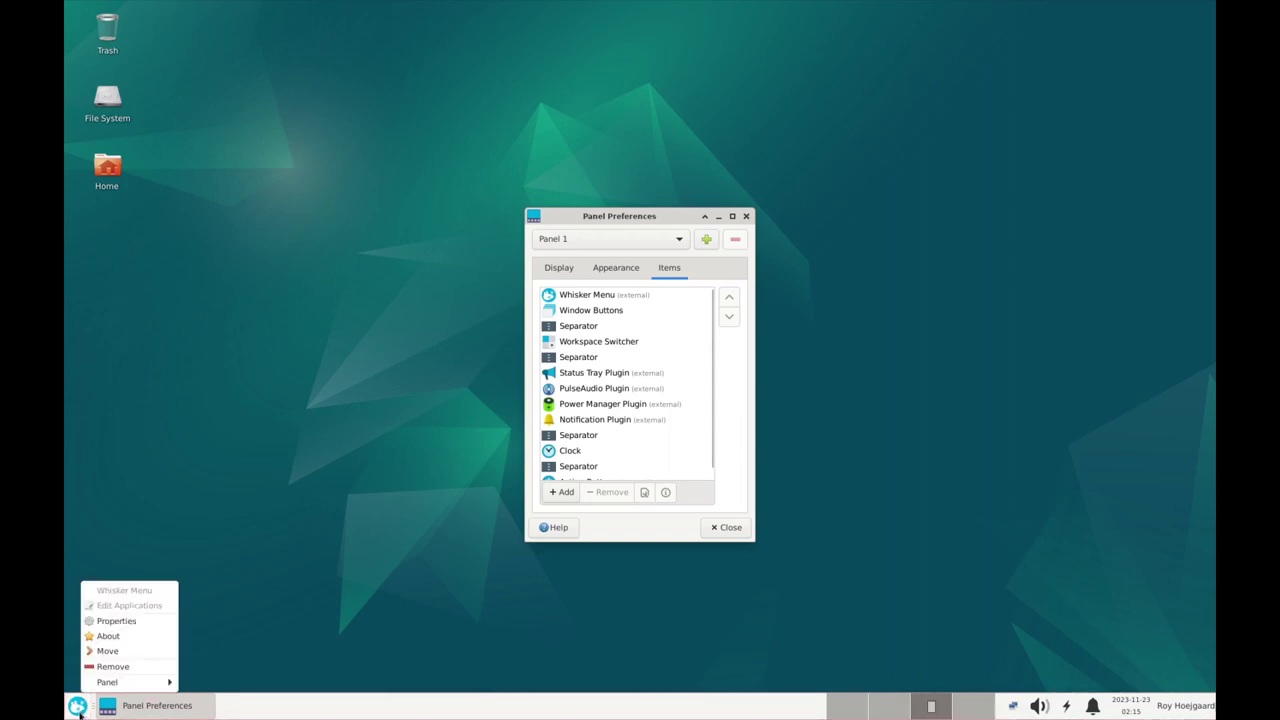
Open the VM's and the host's Whisker Menu properties side by side for comparison
click(131, 622)
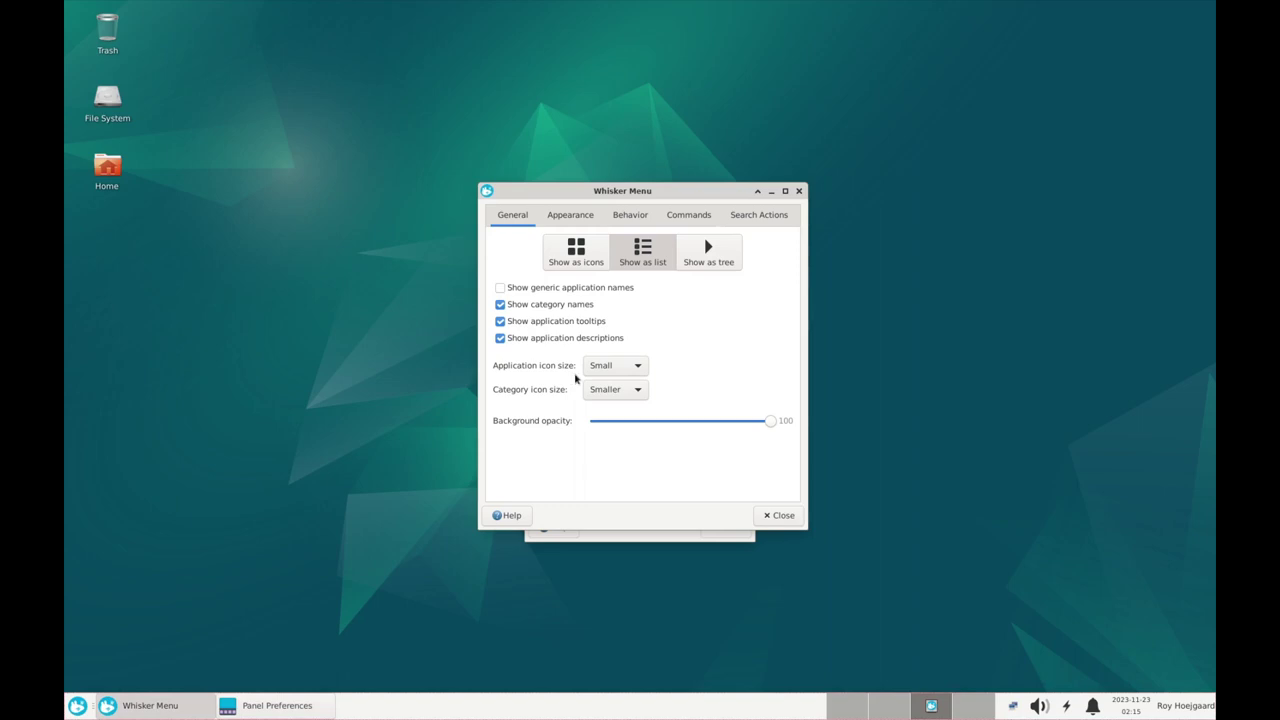
drag(614, 191, 513, 204)
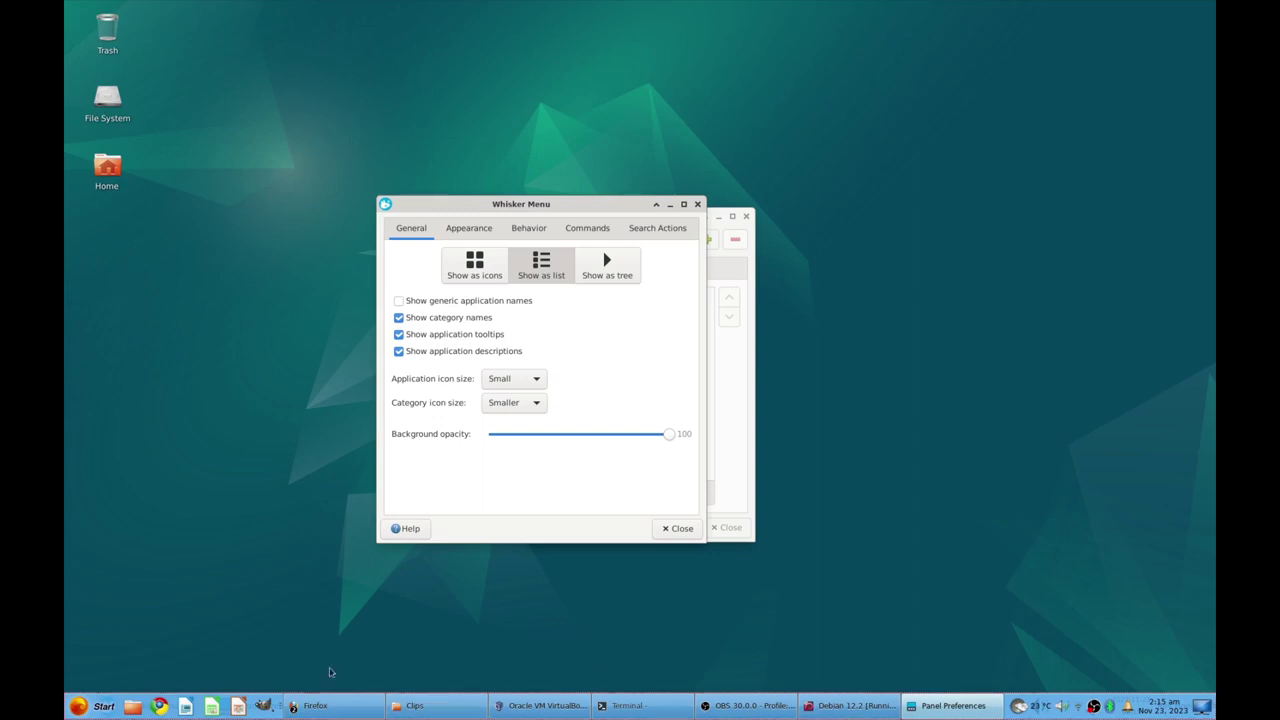
right_click(88, 706)
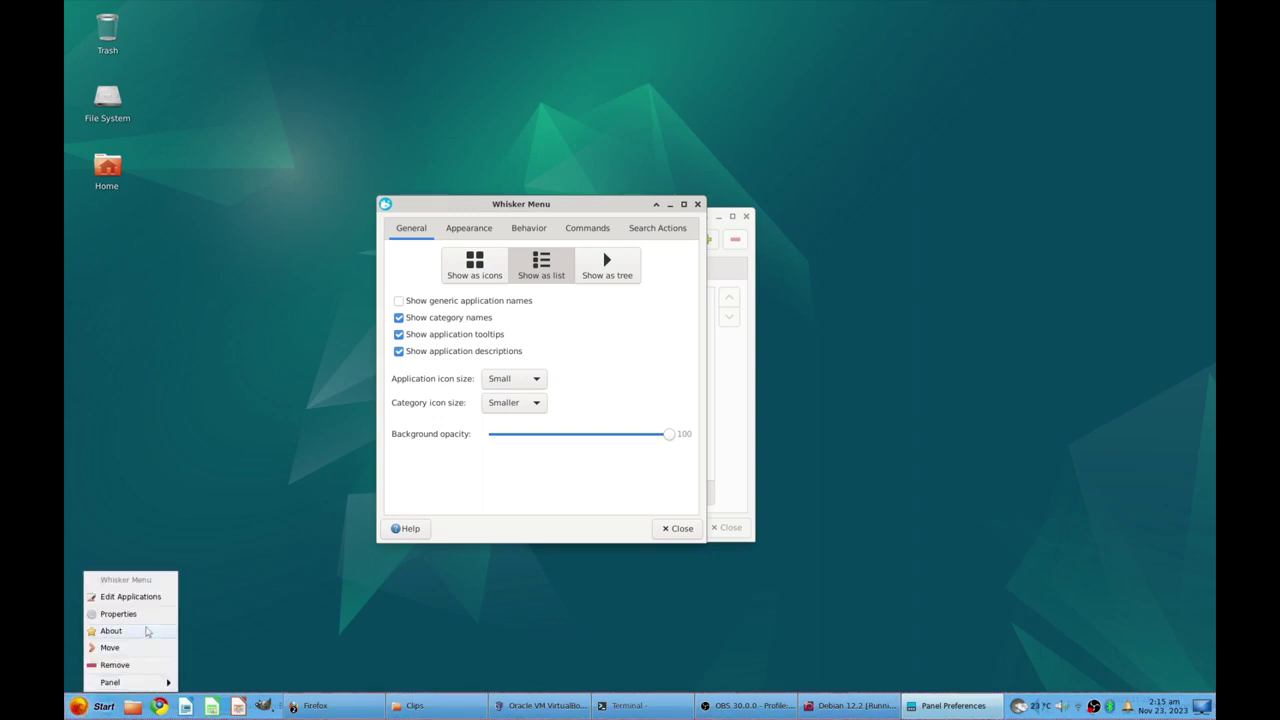
click(143, 617)
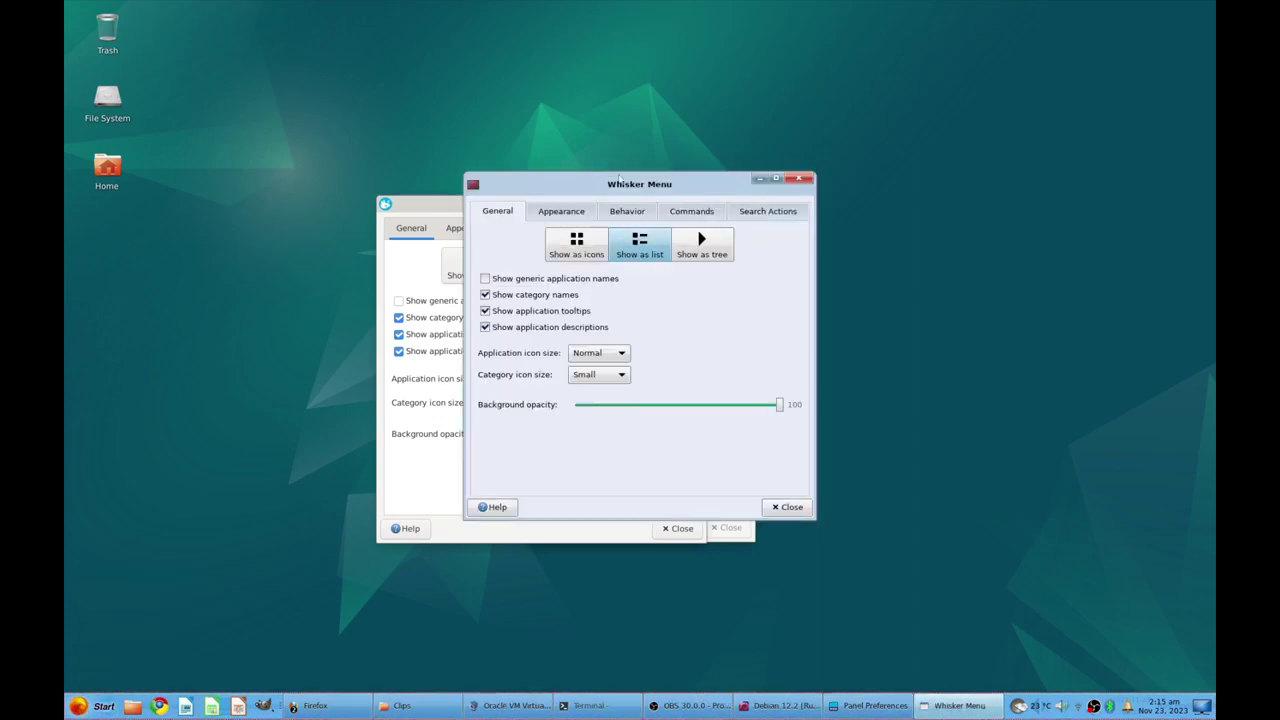
drag(610, 184, 882, 201)
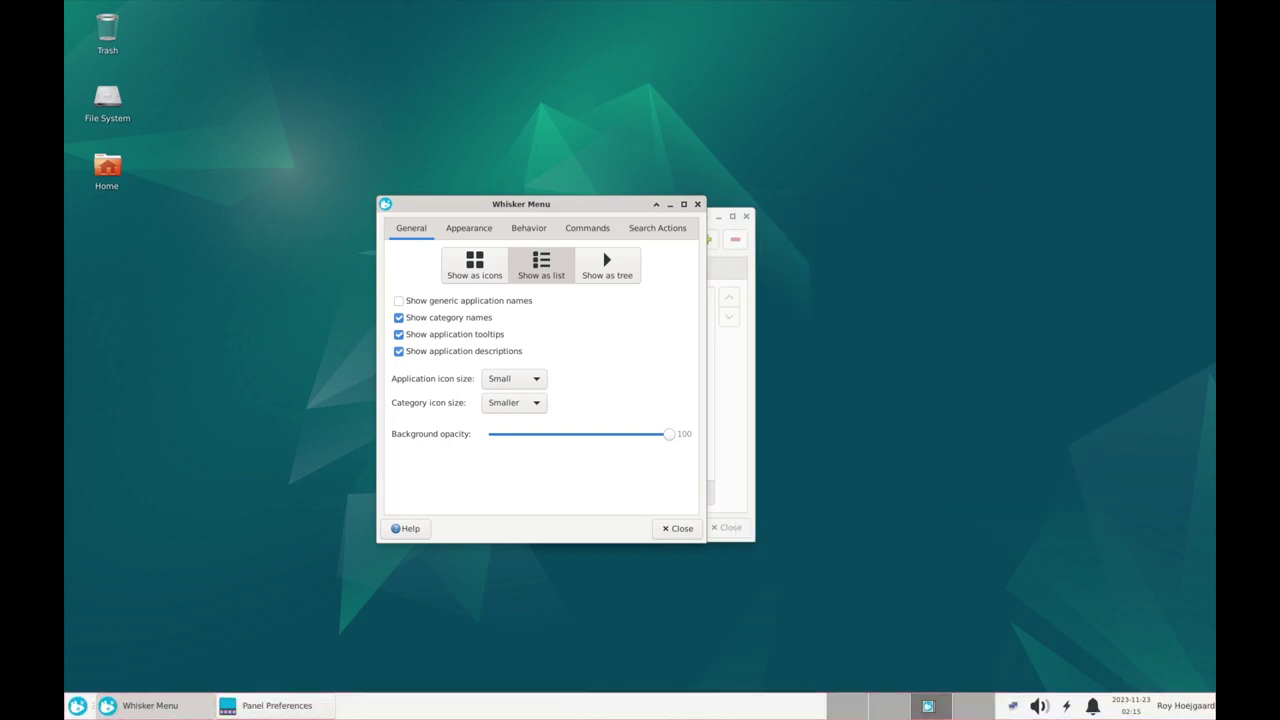
Set application icon size to Normal and category icon size to Small, previewing the menu
click(84, 706)
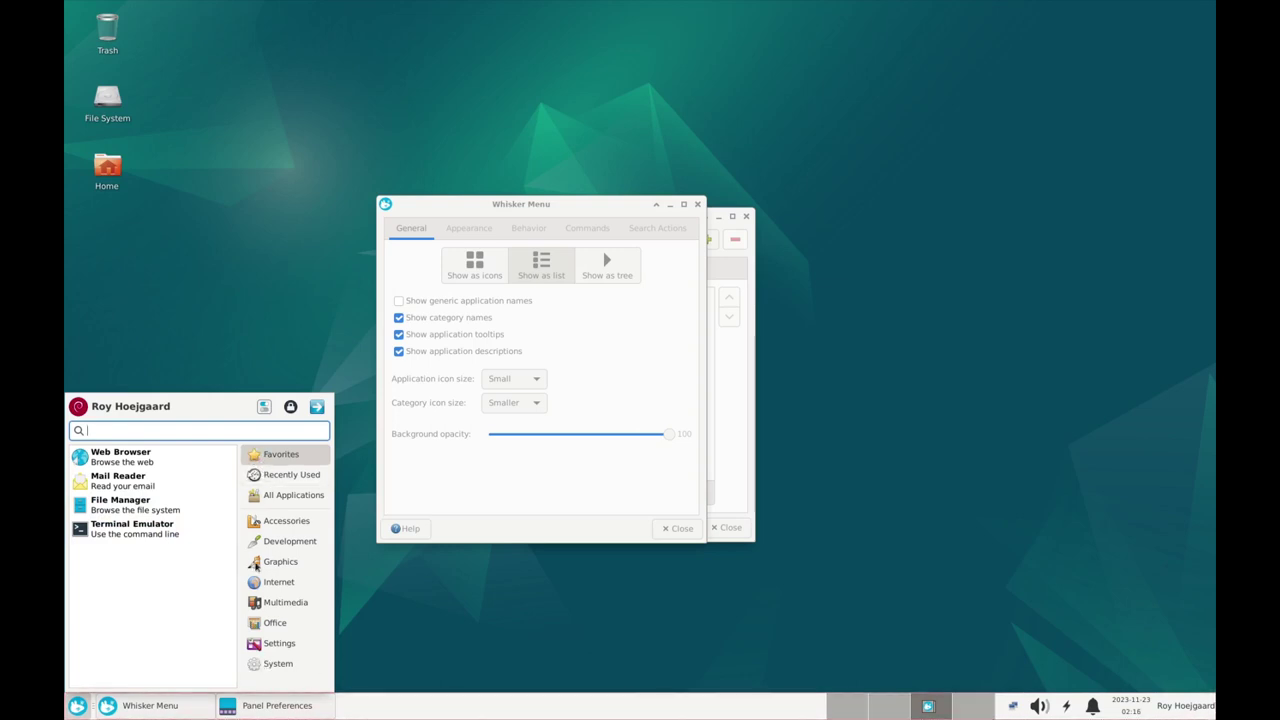
click(486, 457)
click(520, 381)
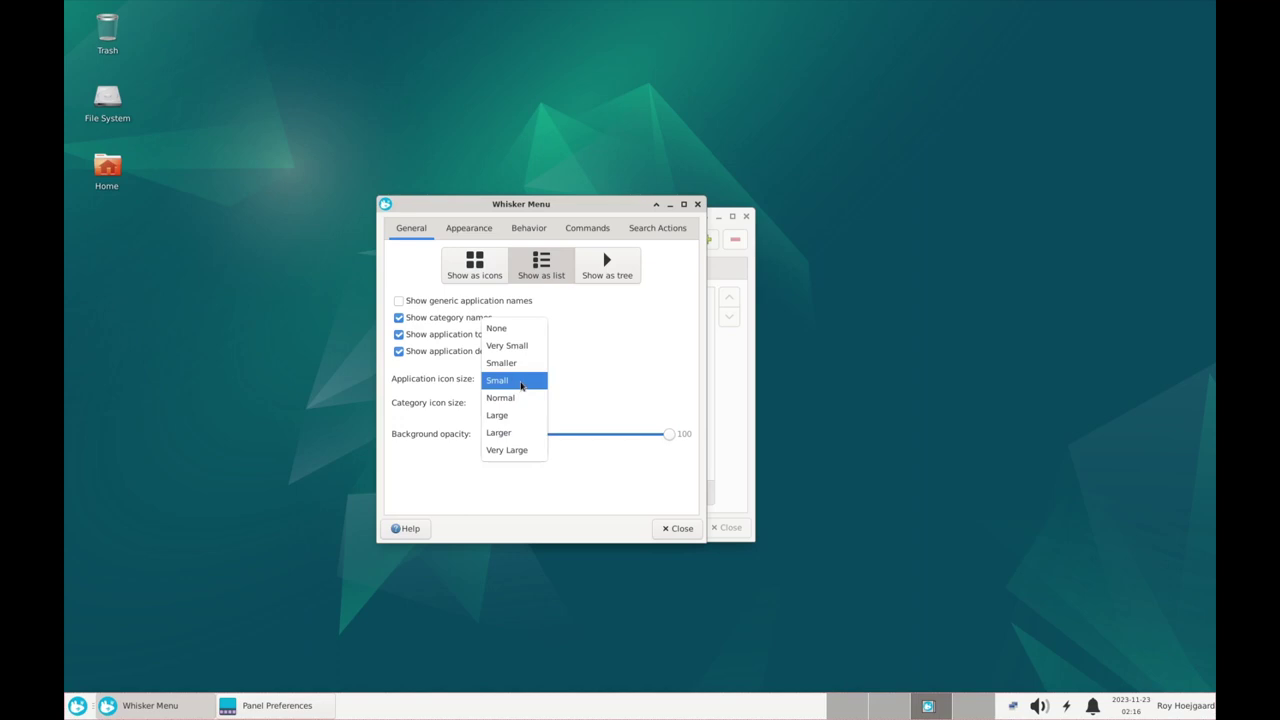
click(516, 398)
click(522, 403)
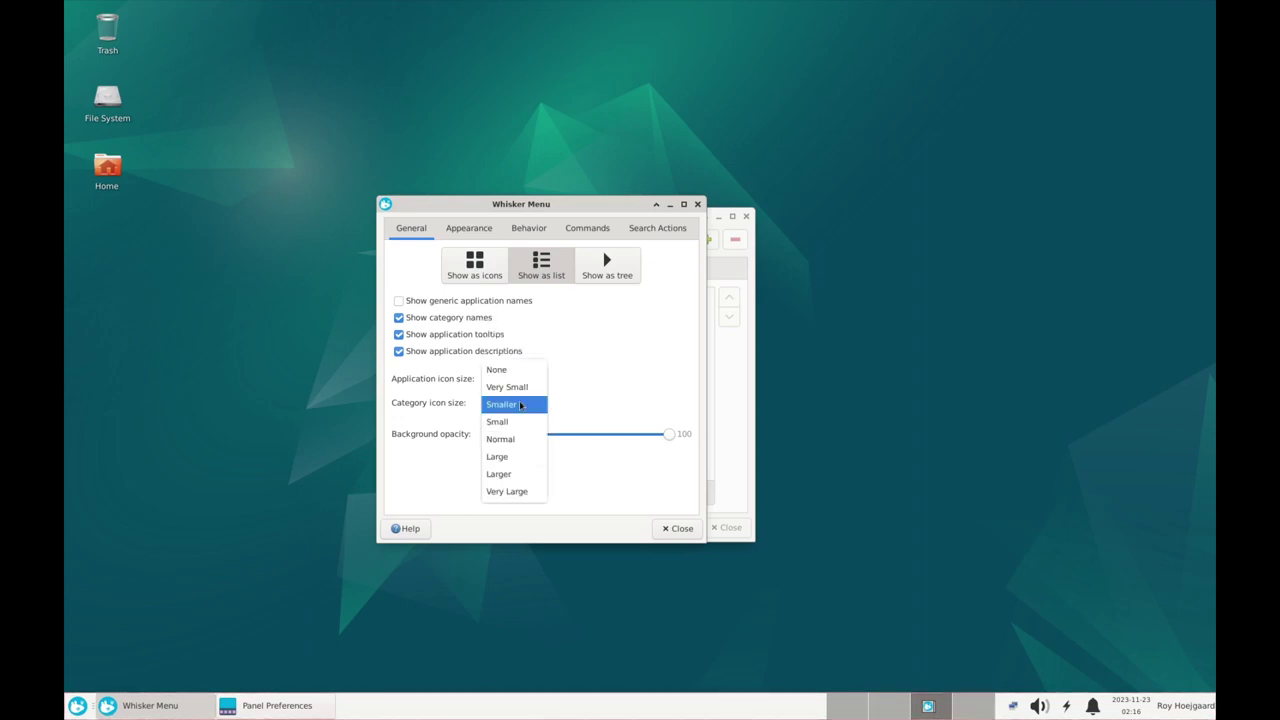
click(519, 425)
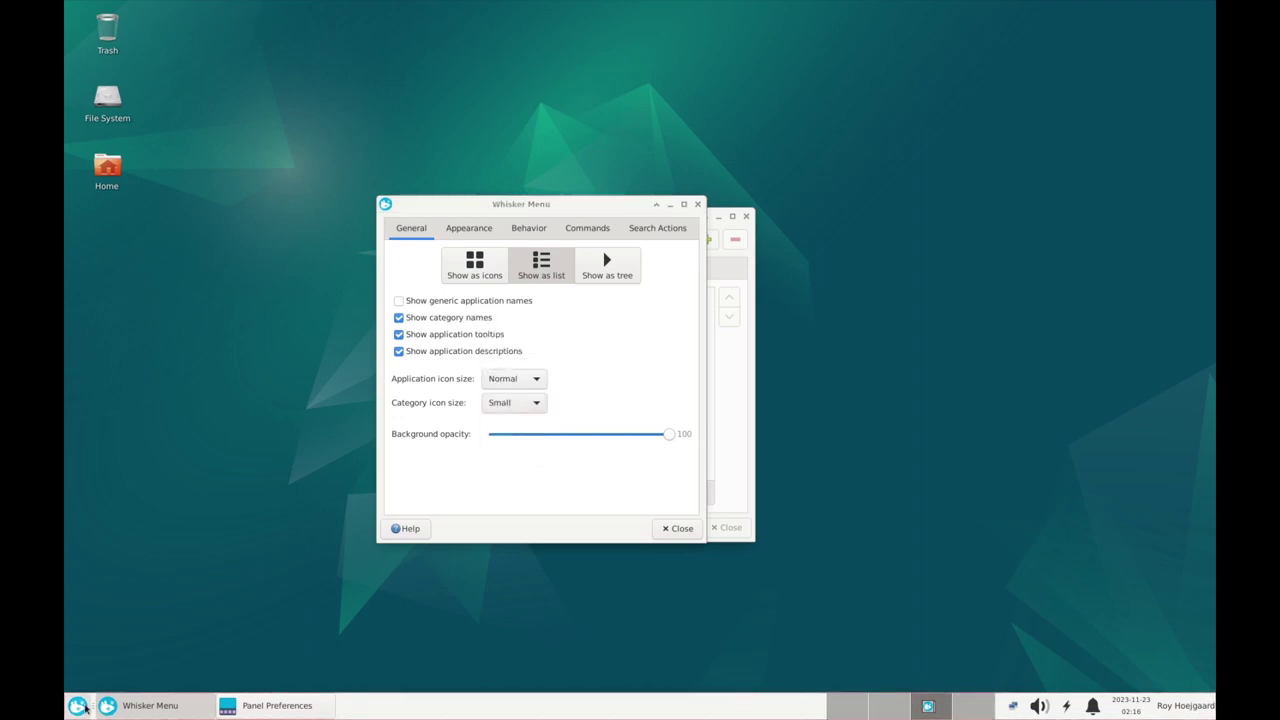
click(79, 705)
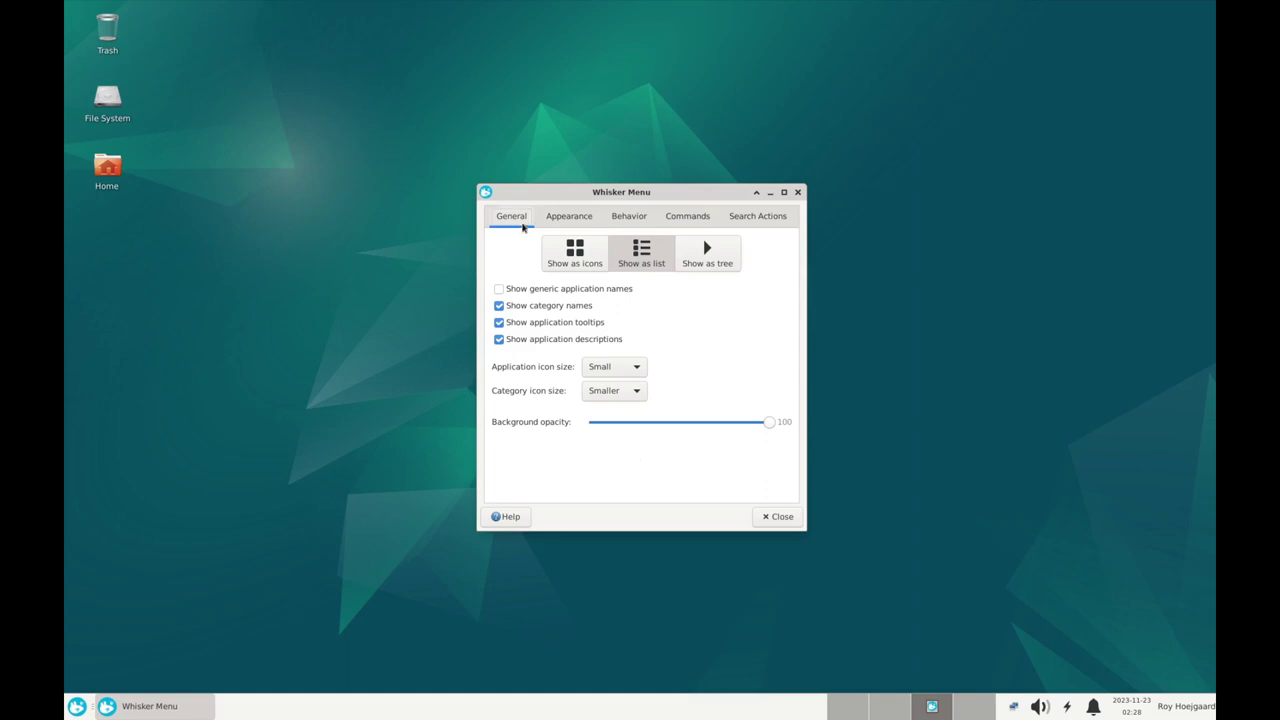
click(564, 218)
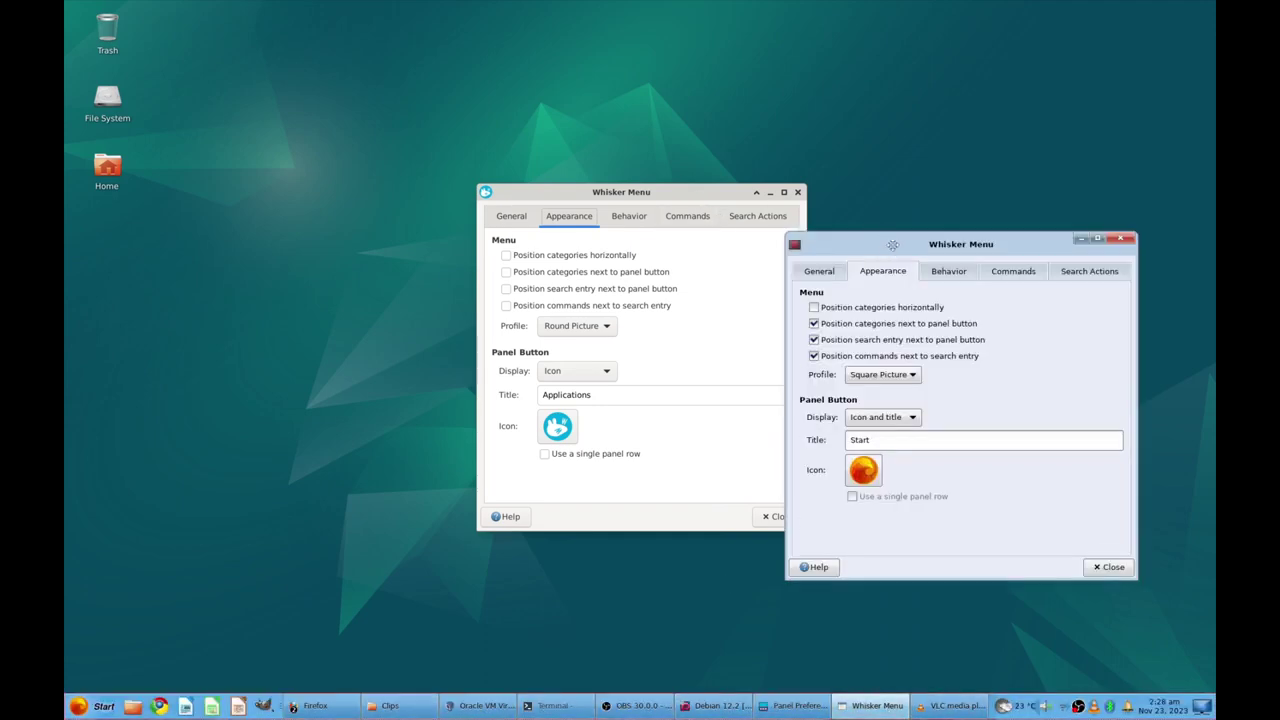
Position categories, search entry and commands next to the panel button, previewing each change
drag(893, 244, 920, 204)
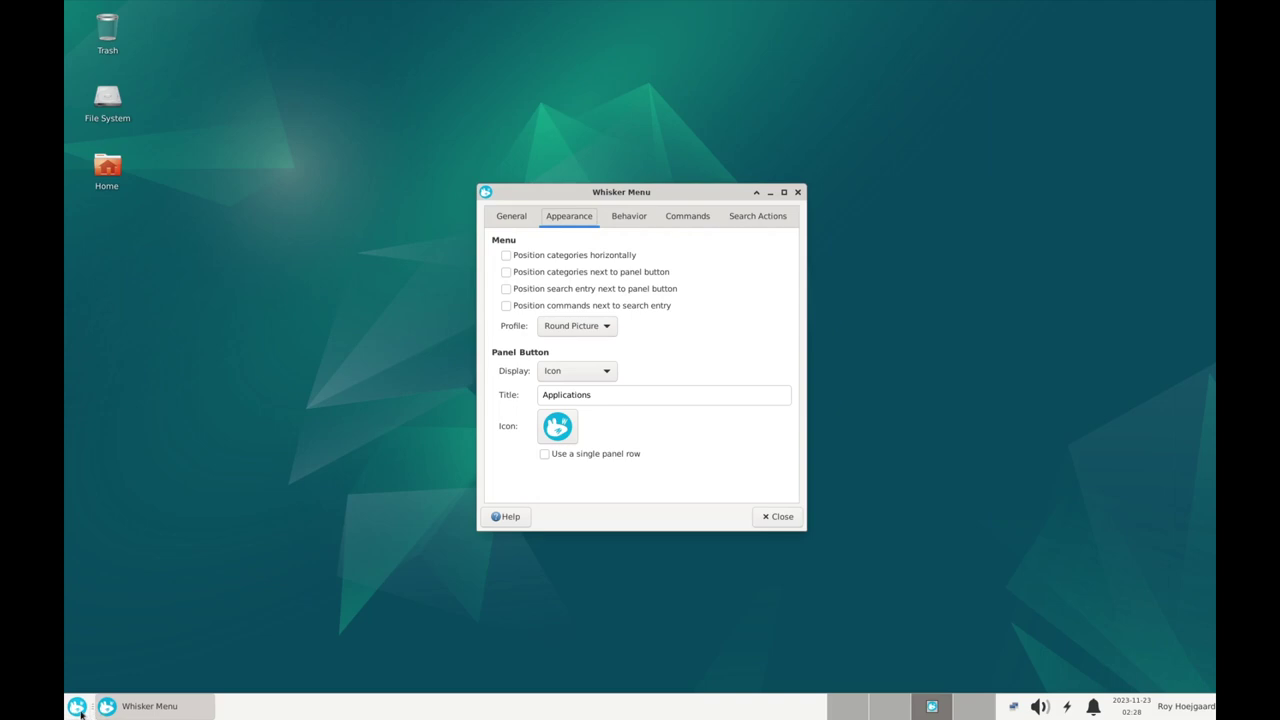
click(77, 706)
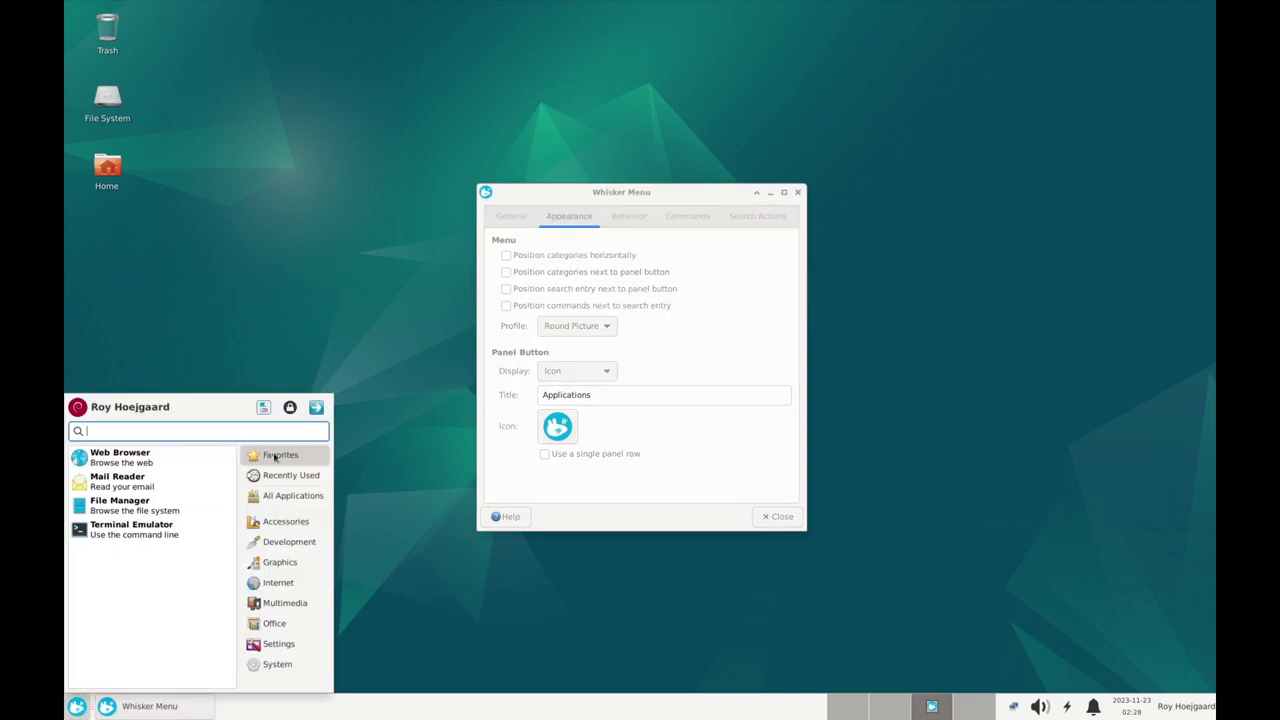
click(524, 196)
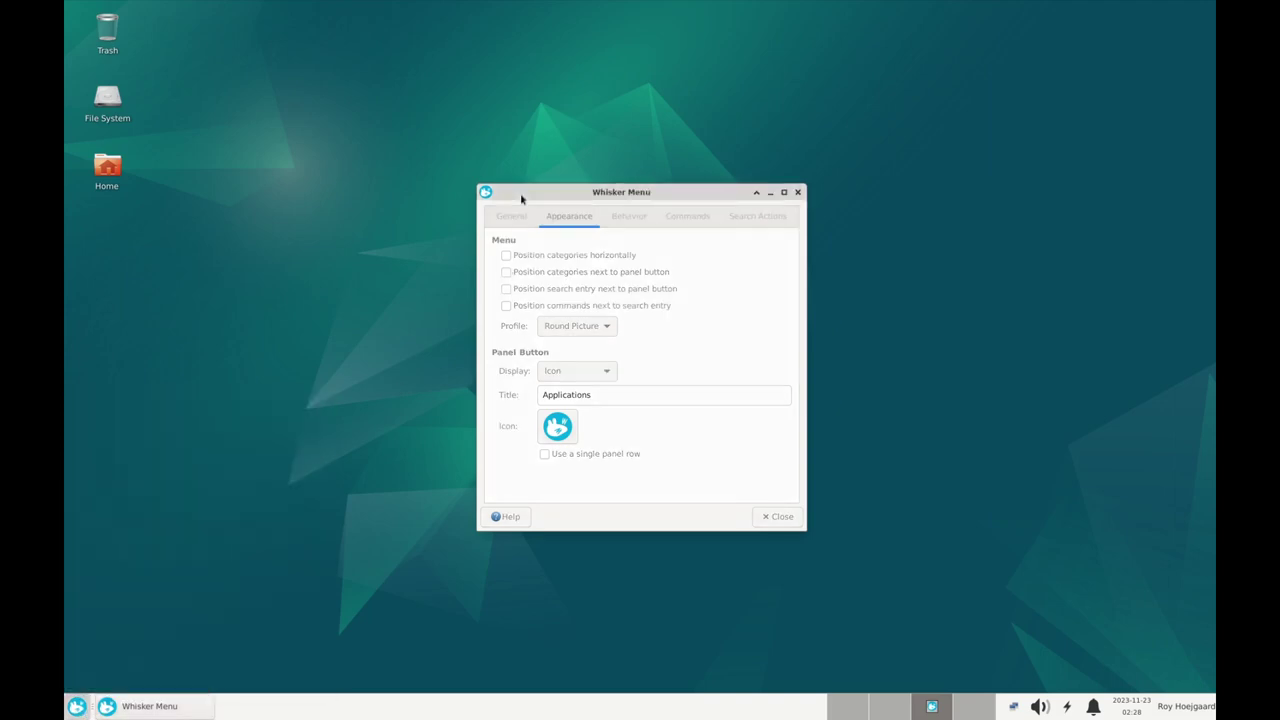
click(506, 272)
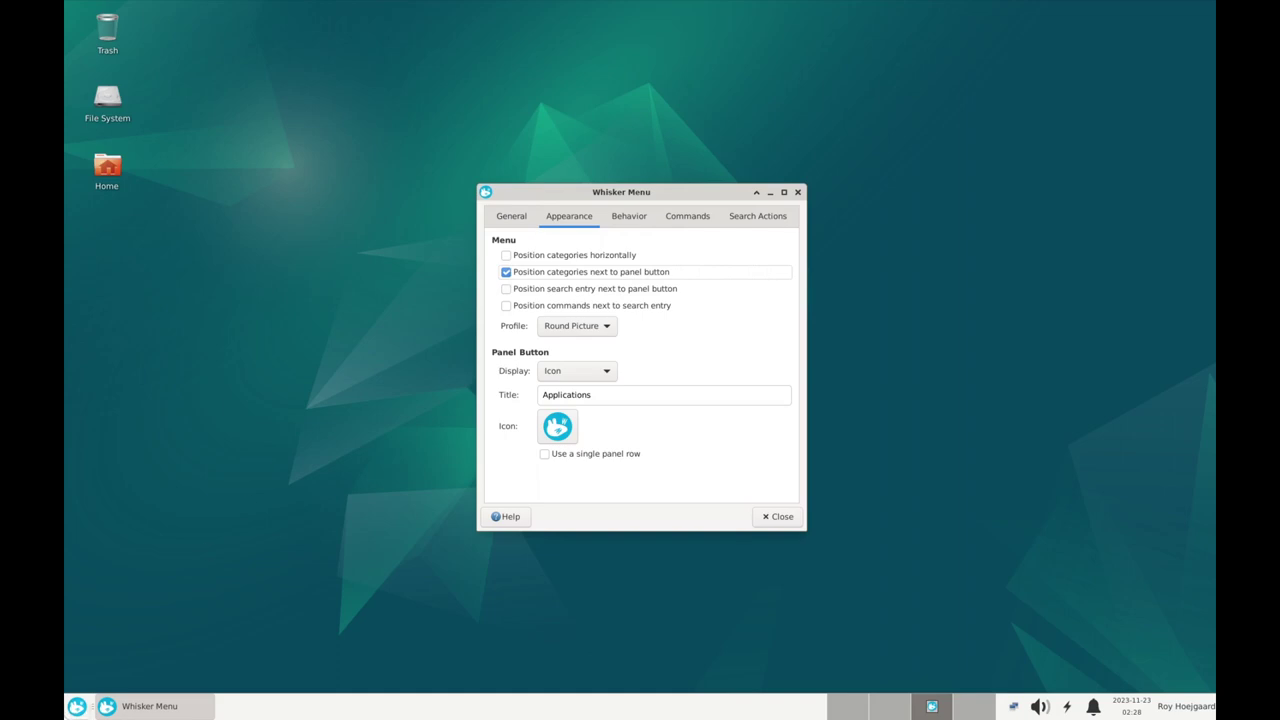
click(72, 710)
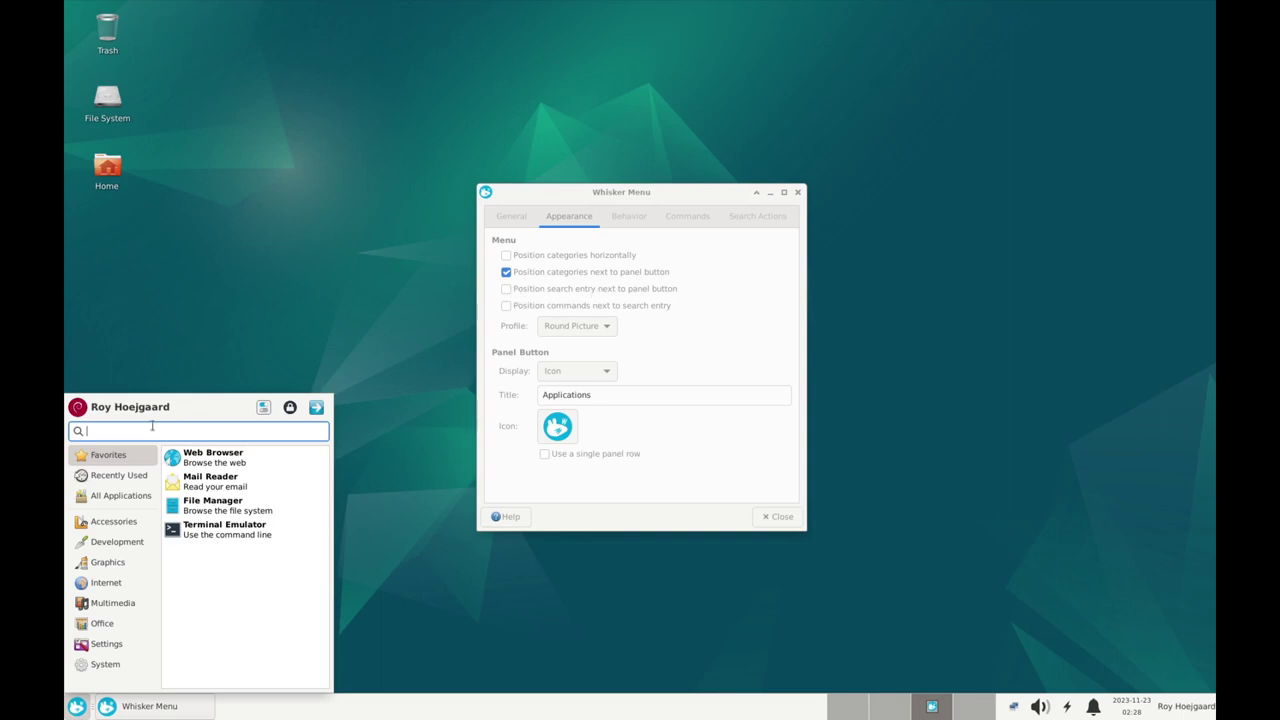
click(506, 294)
click(506, 290)
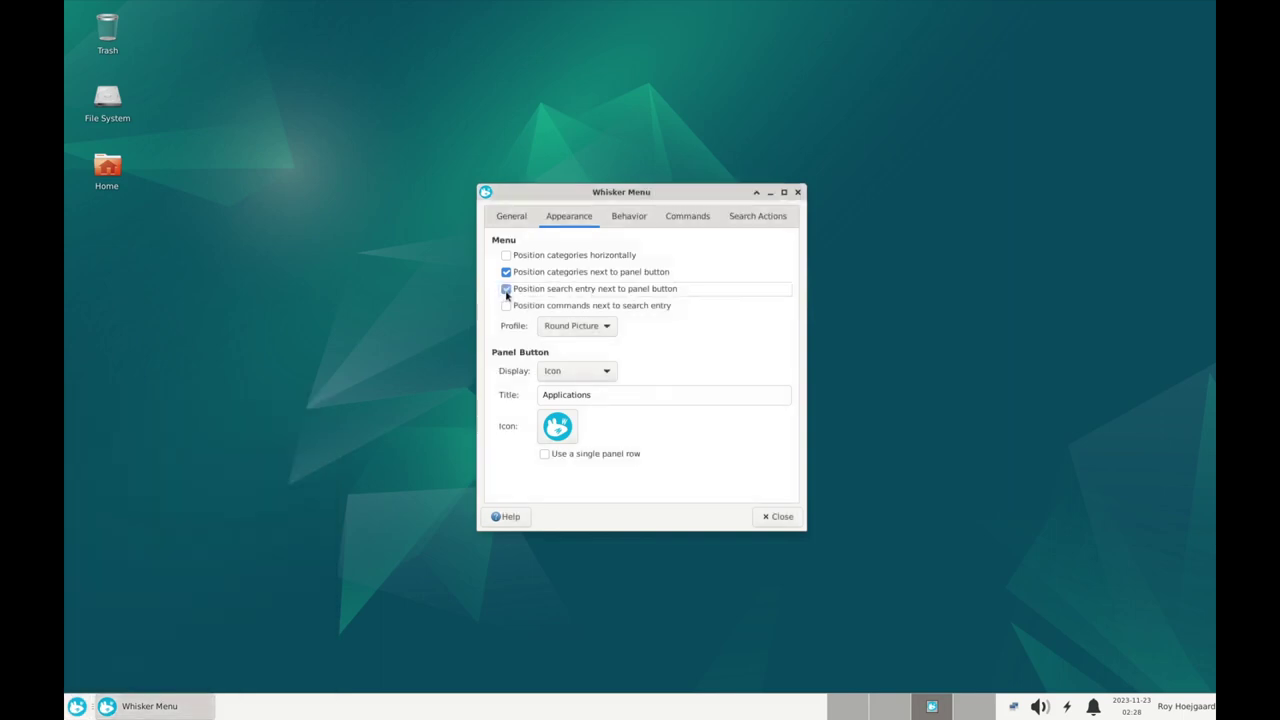
click(78, 708)
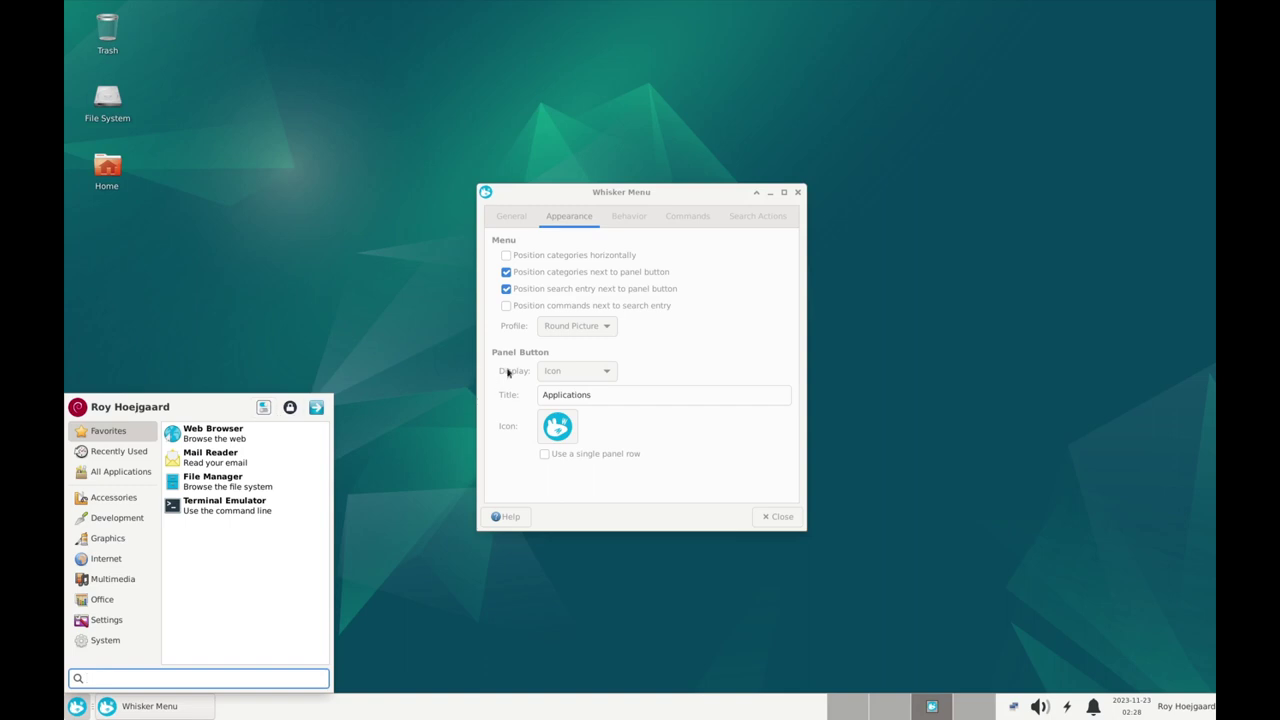
click(498, 313)
click(506, 307)
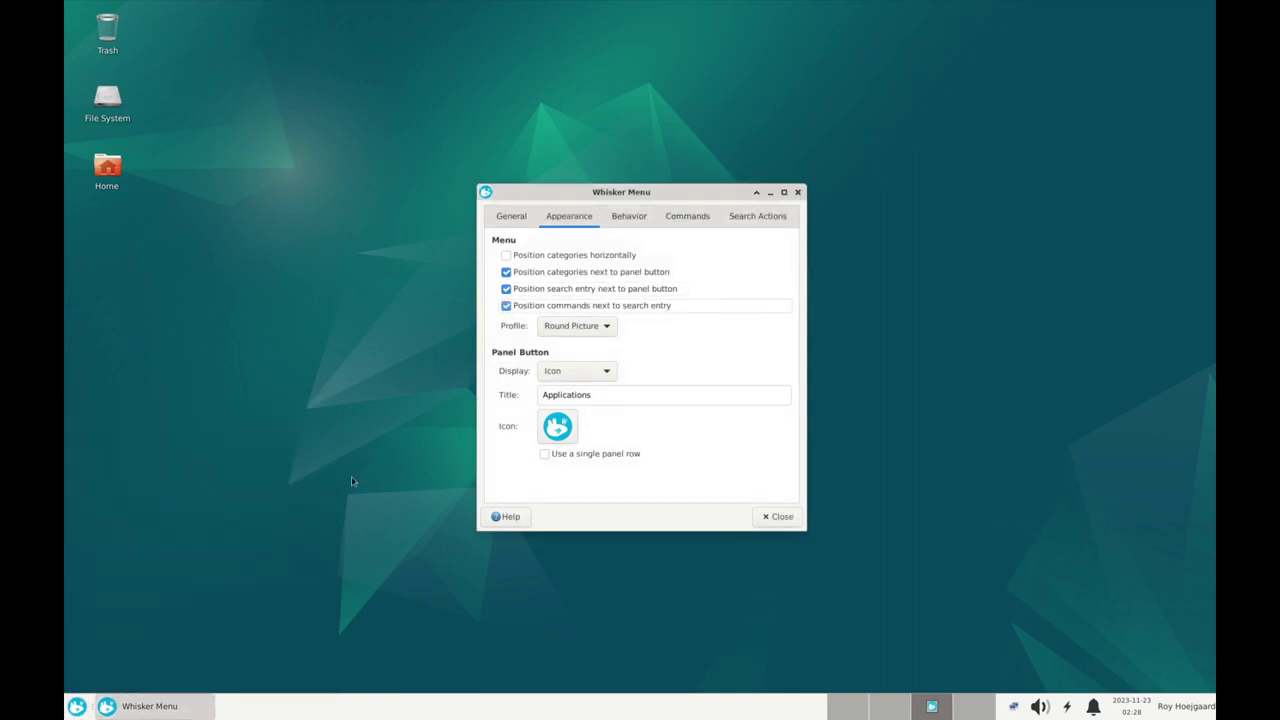
click(77, 706)
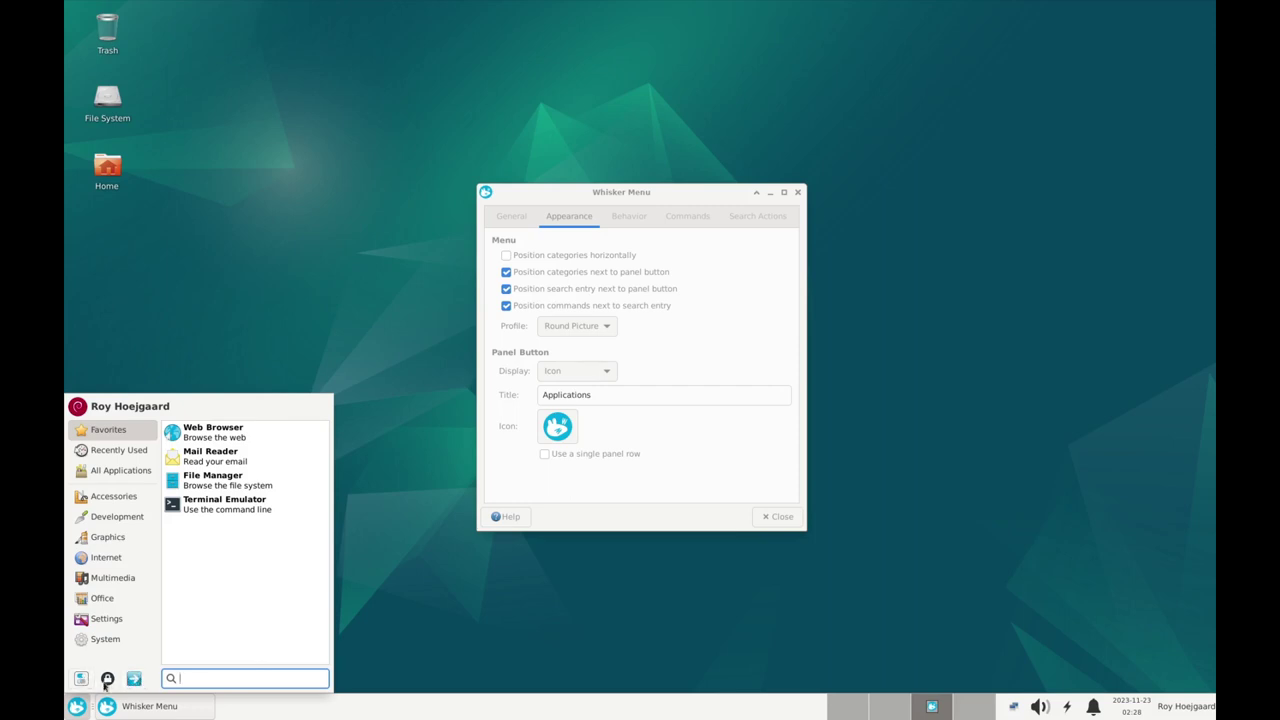
click(699, 362)
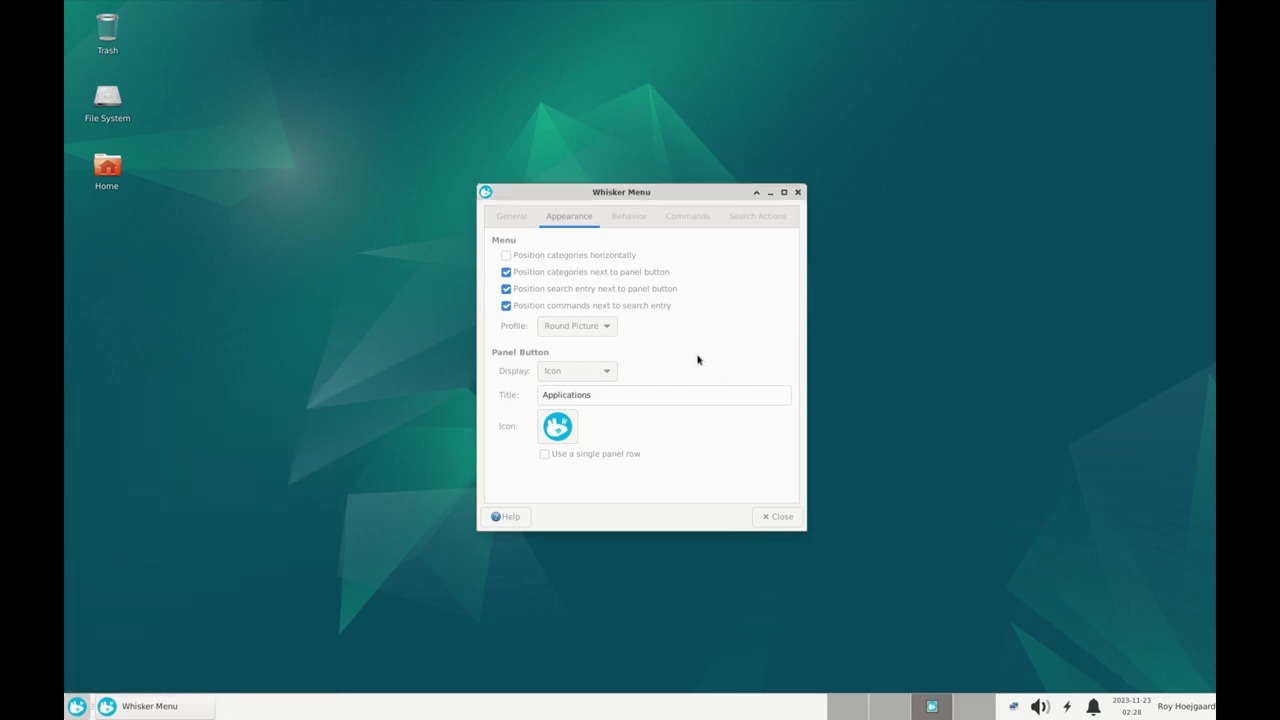
click(76, 706)
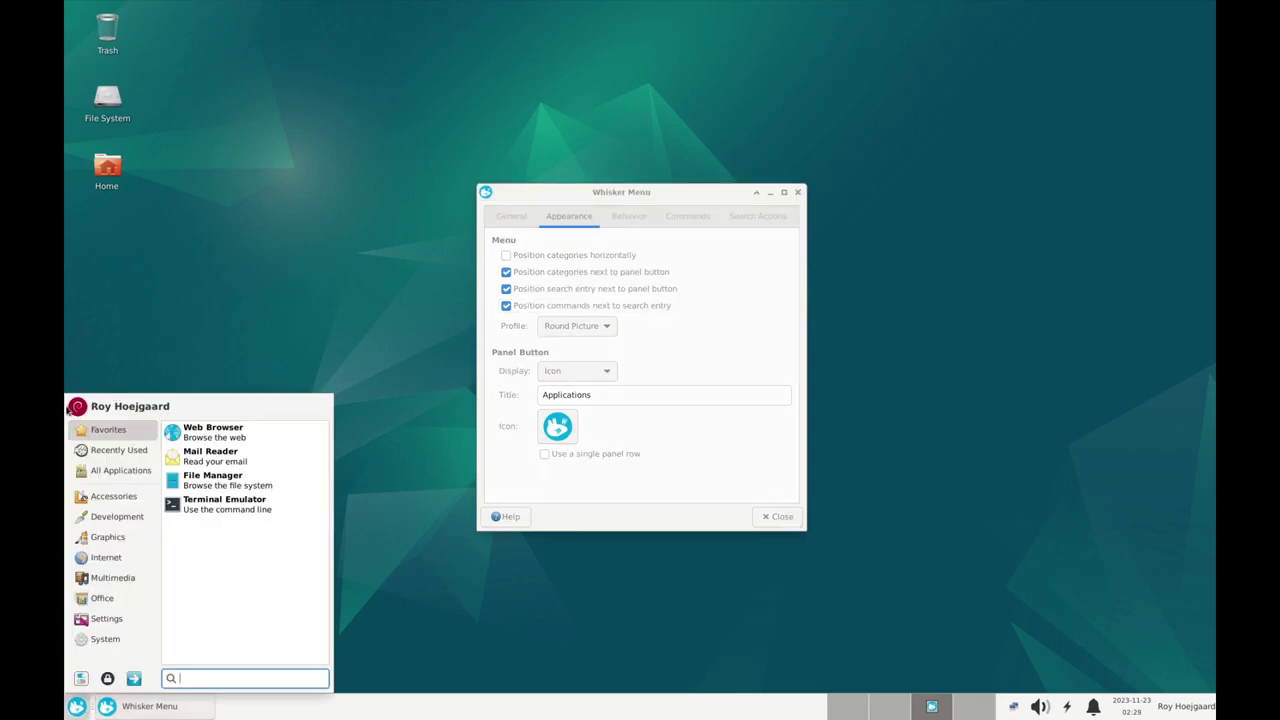
click(583, 330)
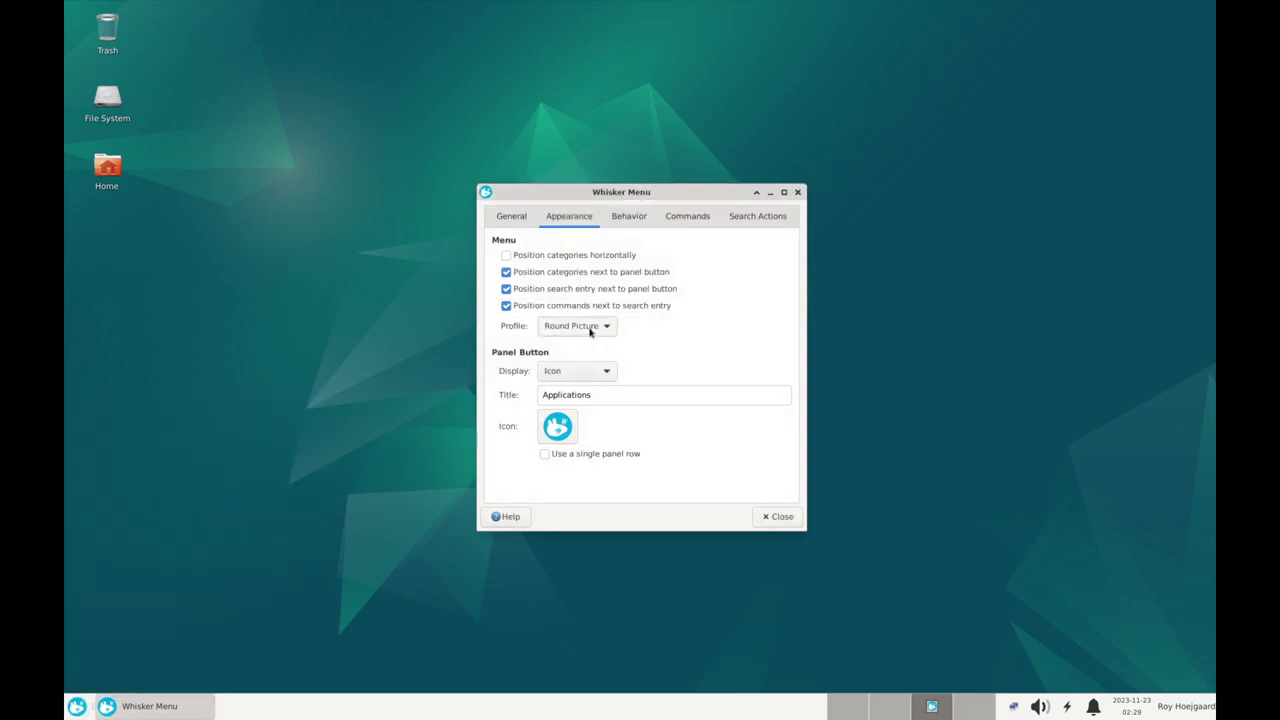
Switch the Whisker Menu profile to Square Picture and preview it
click(583, 328)
click(592, 346)
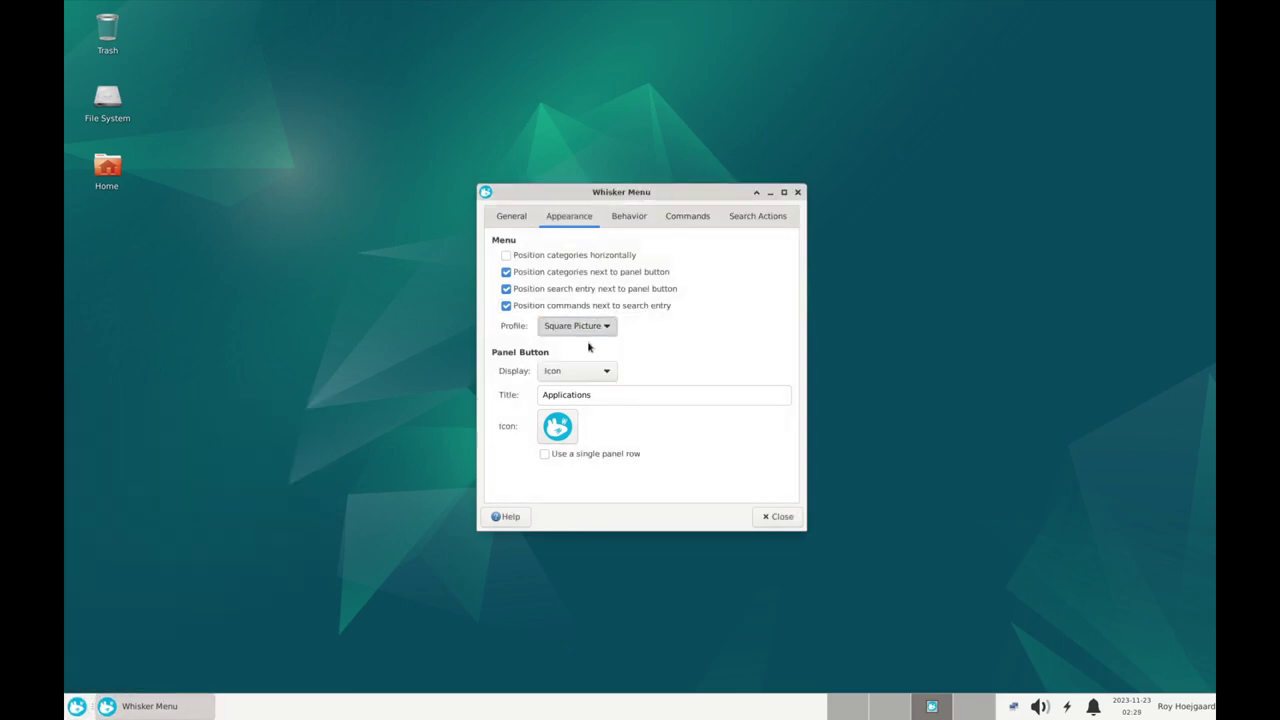
click(77, 706)
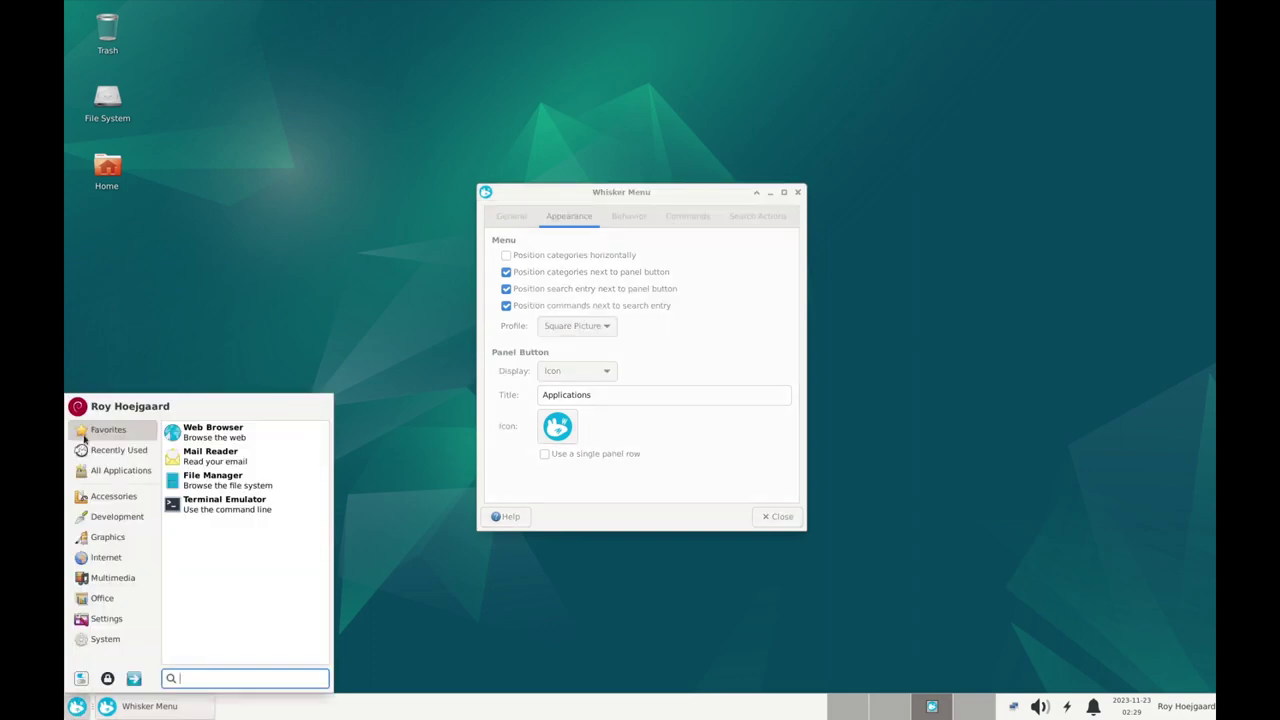
click(525, 392)
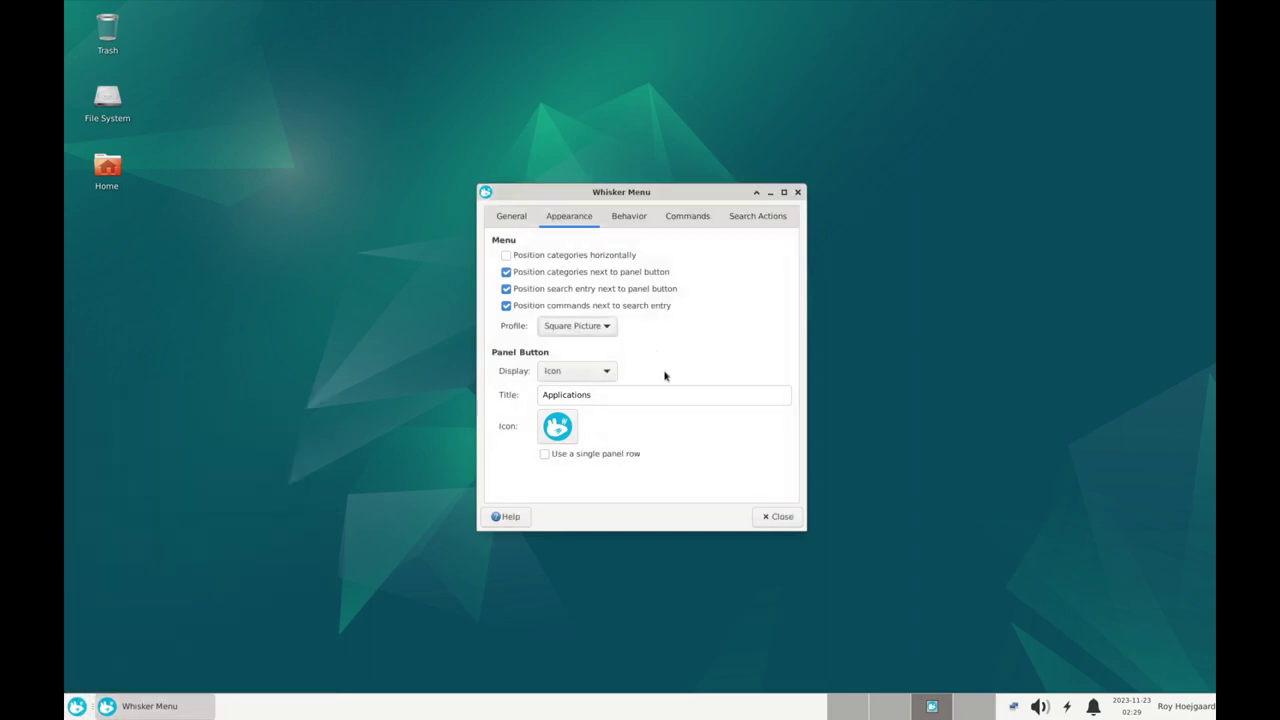
Display the panel button as icon and title, with the title 'Start'
click(584, 372)
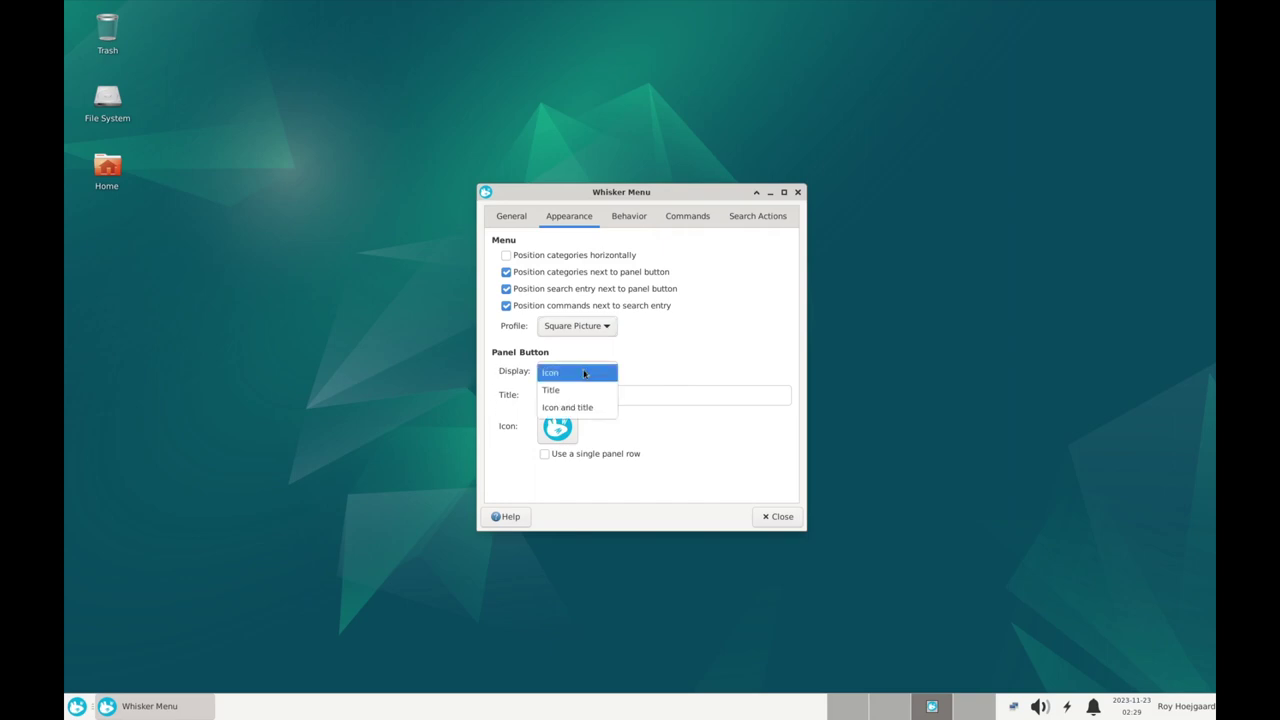
click(588, 411)
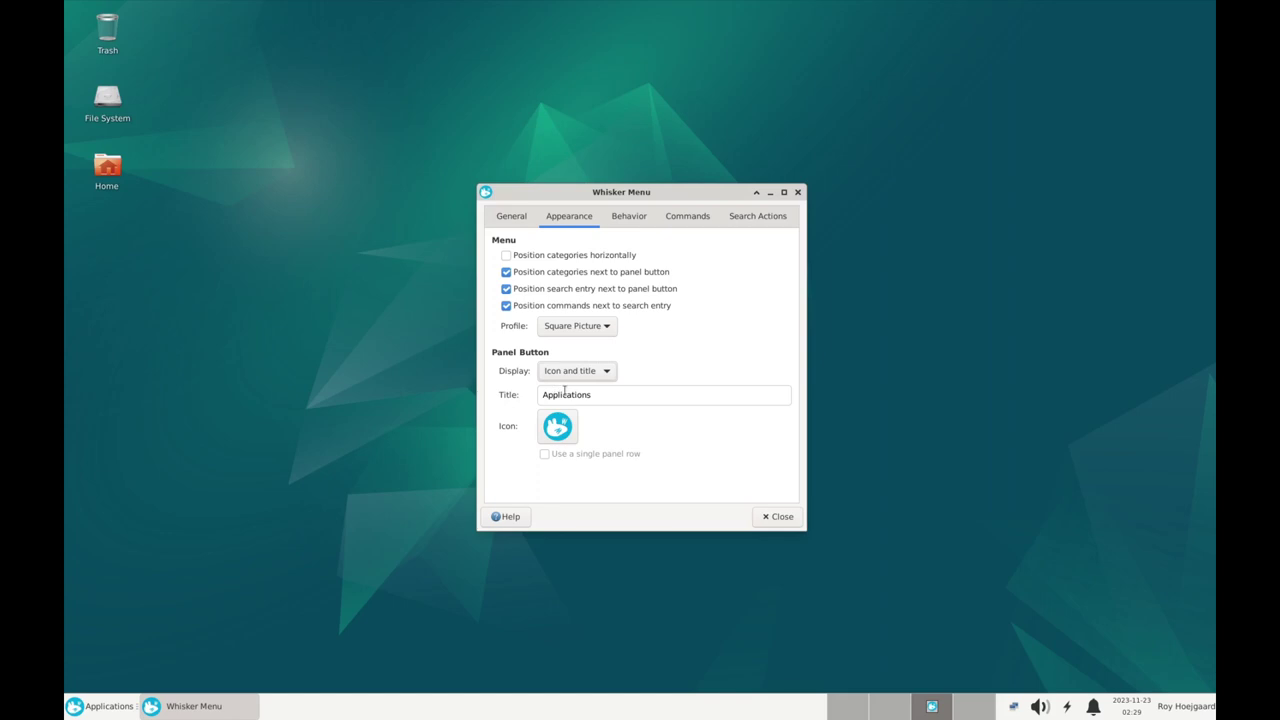
triple_click(619, 395)
text(Start)
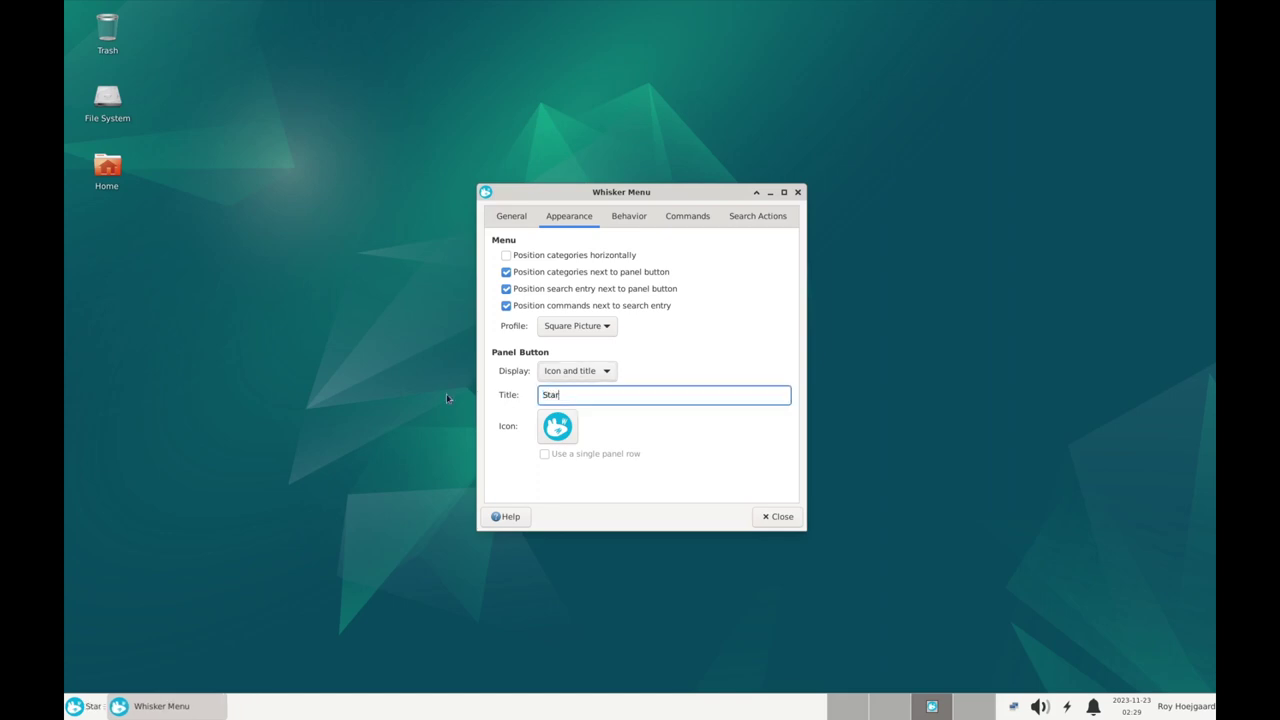
click(364, 477)
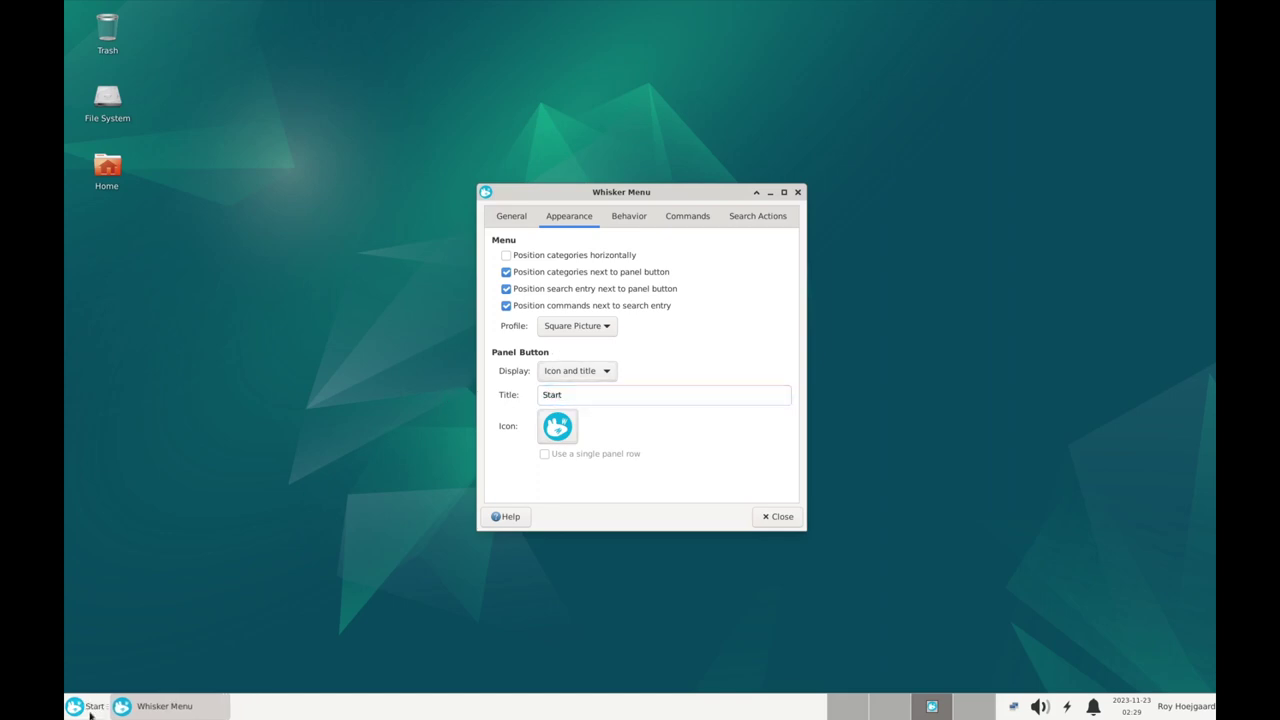
click(558, 428)
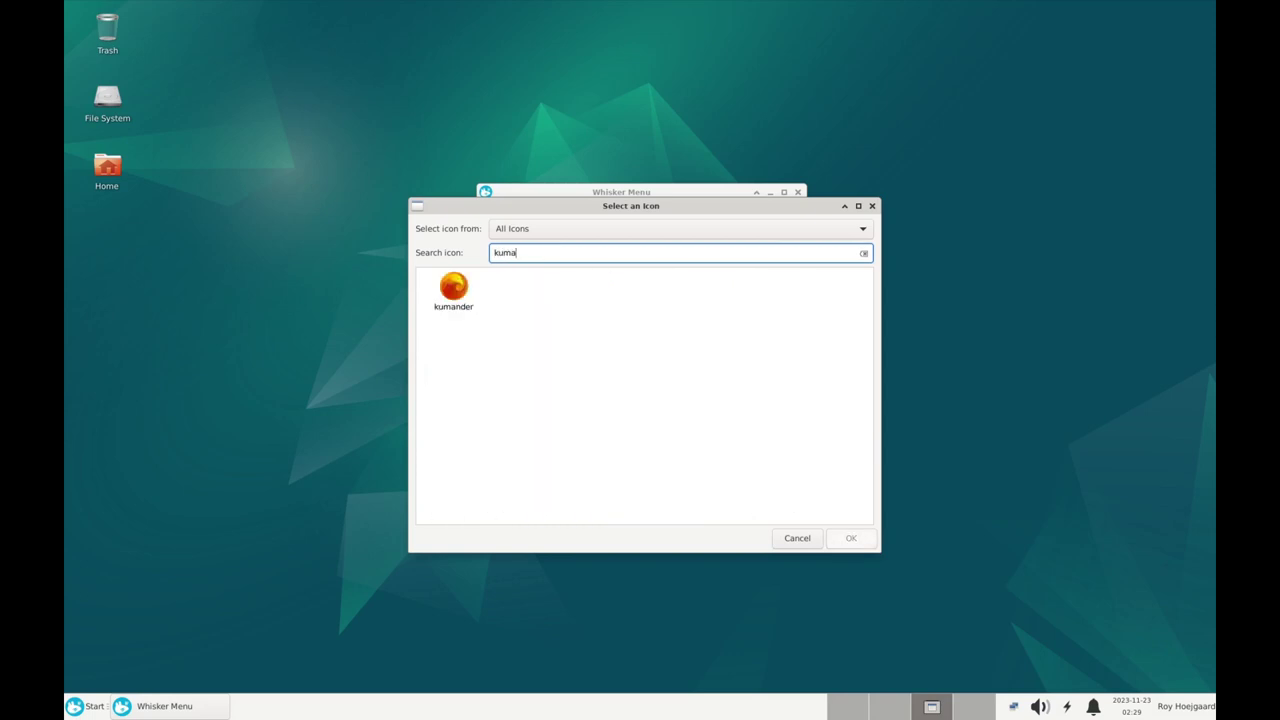
Give the Start button the kumander icon and show the menu's Behavior settings
click(462, 300)
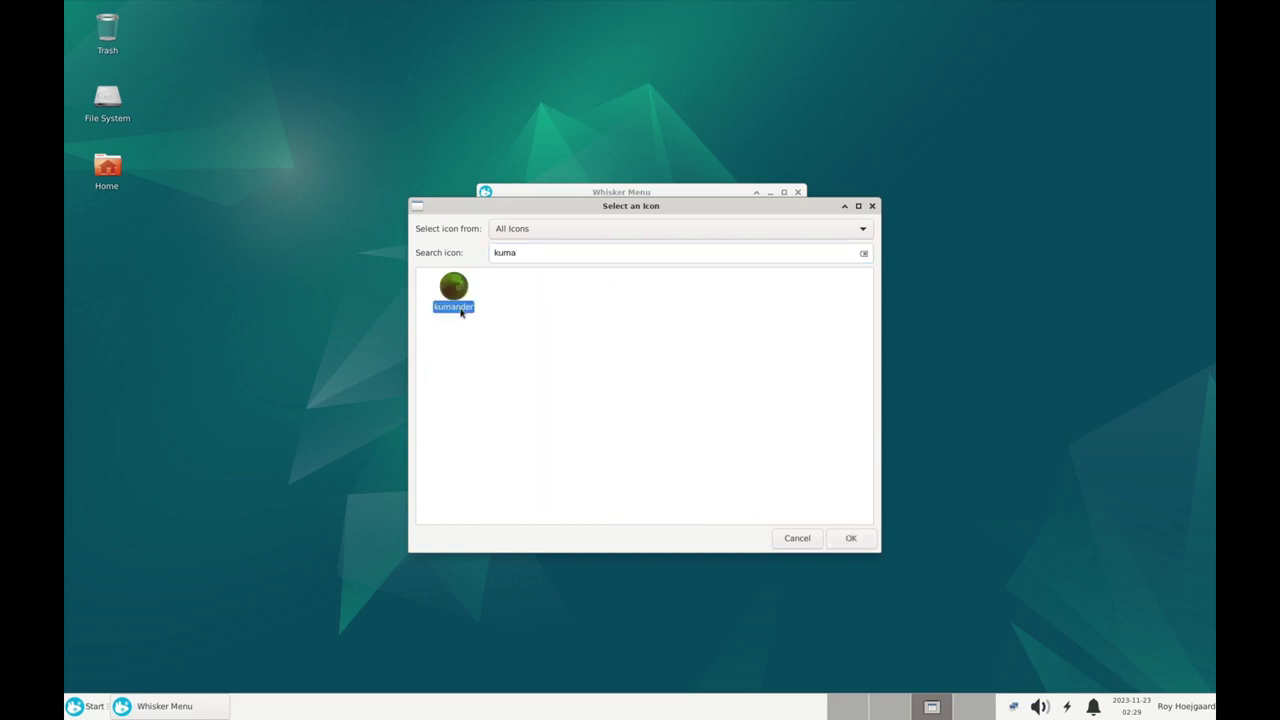
click(850, 538)
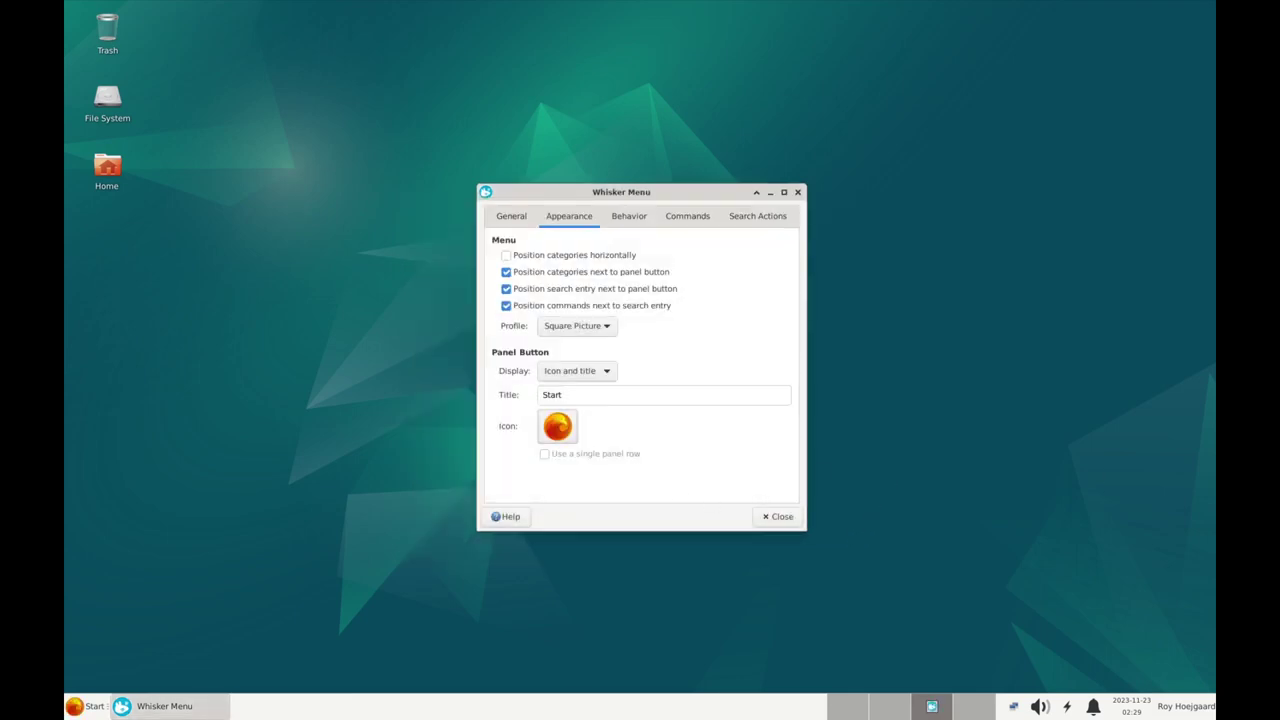
click(870, 706)
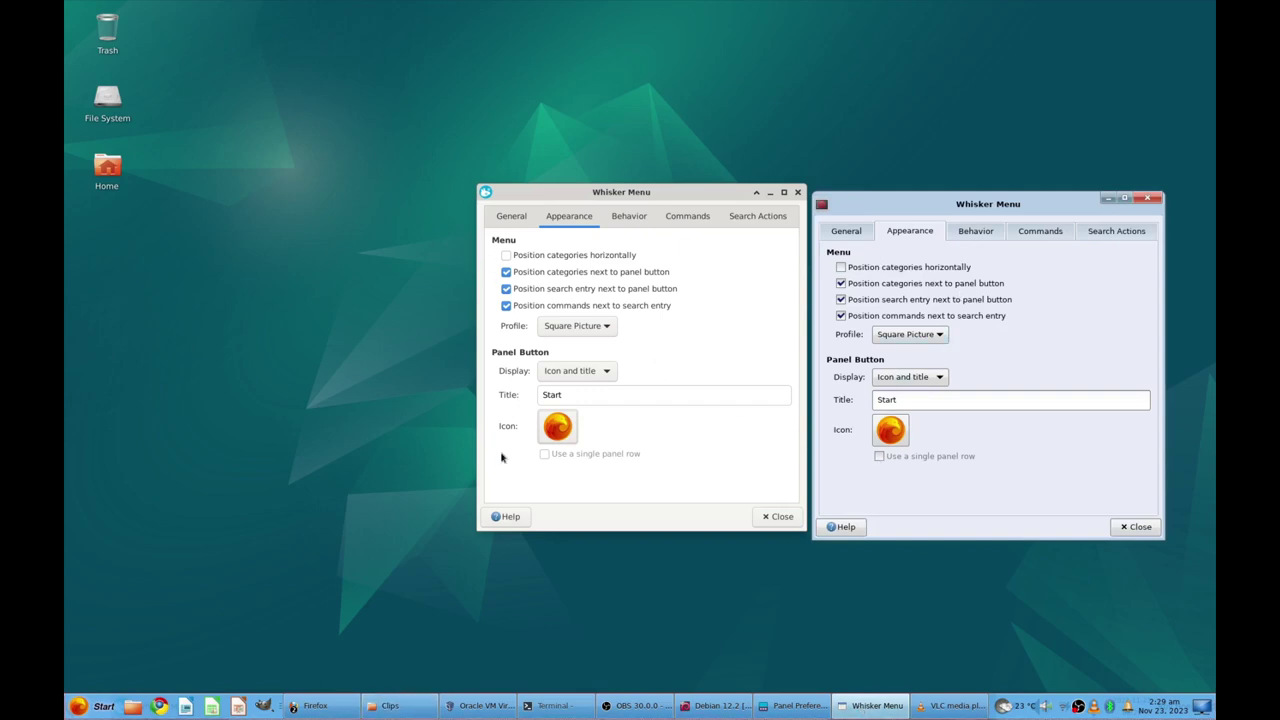
click(630, 217)
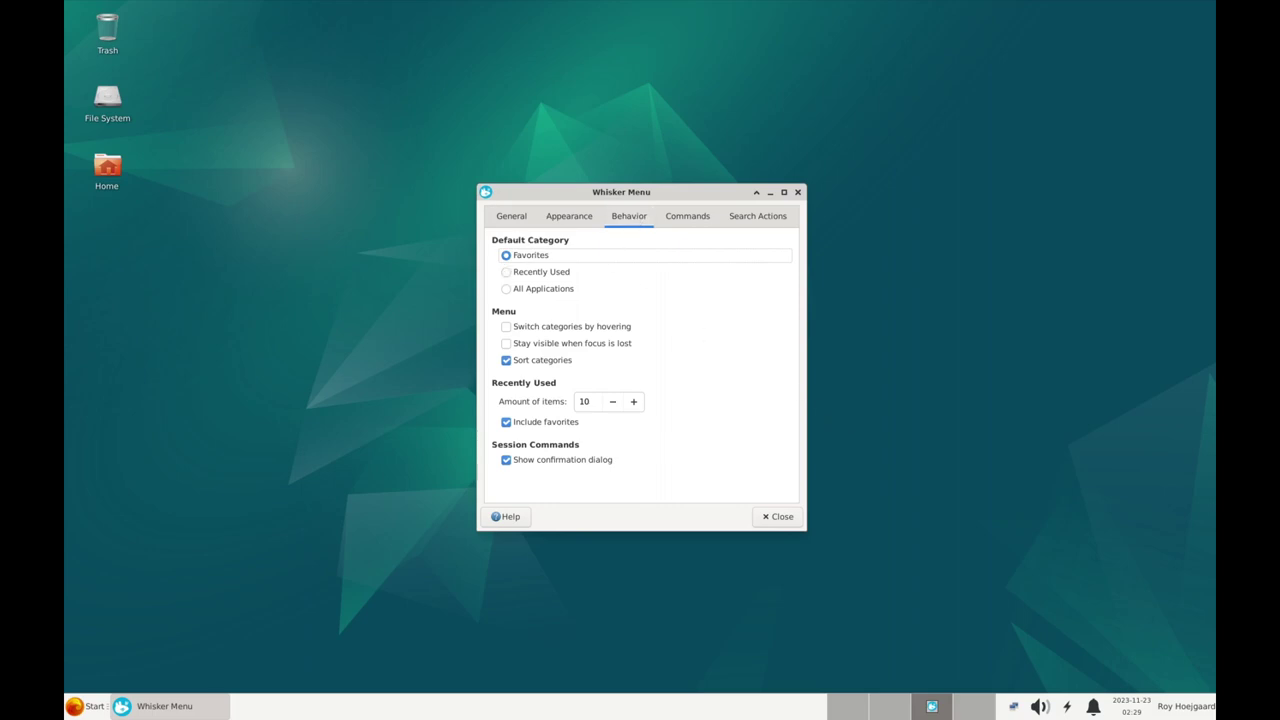
Enable switching categories by hovering, checking the host's behavior settings and testing the menu
click(875, 706)
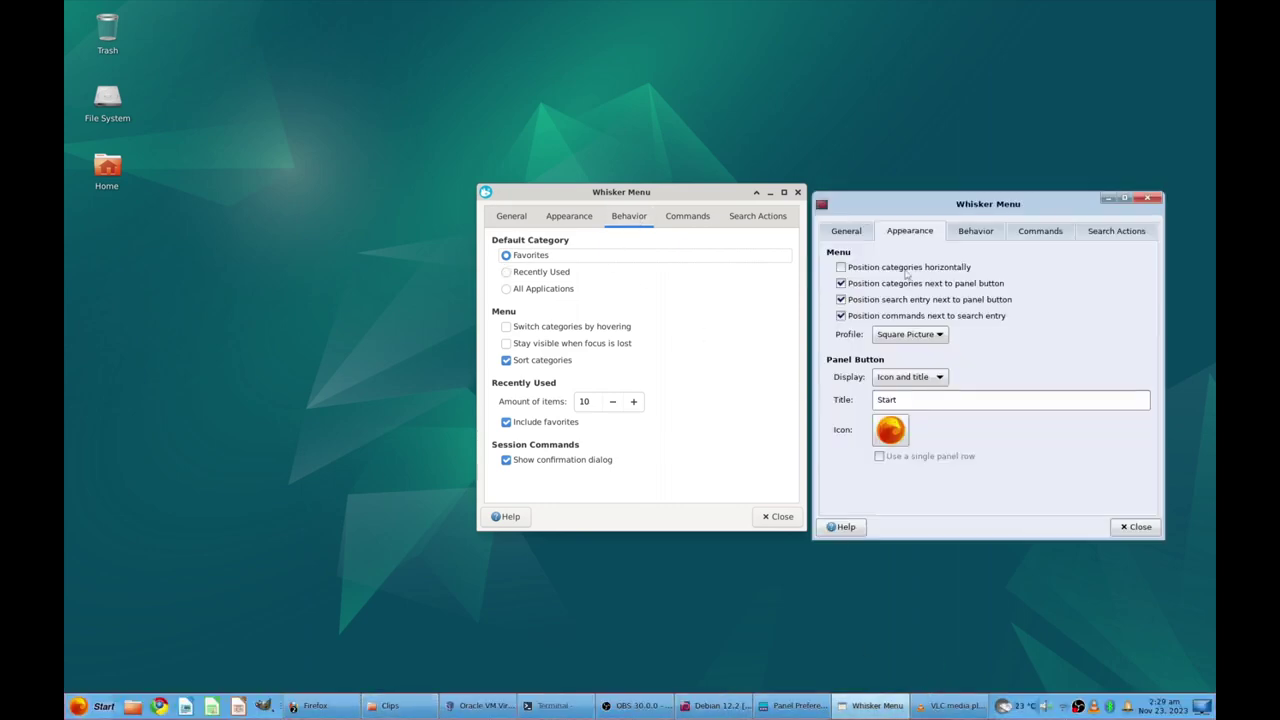
click(973, 231)
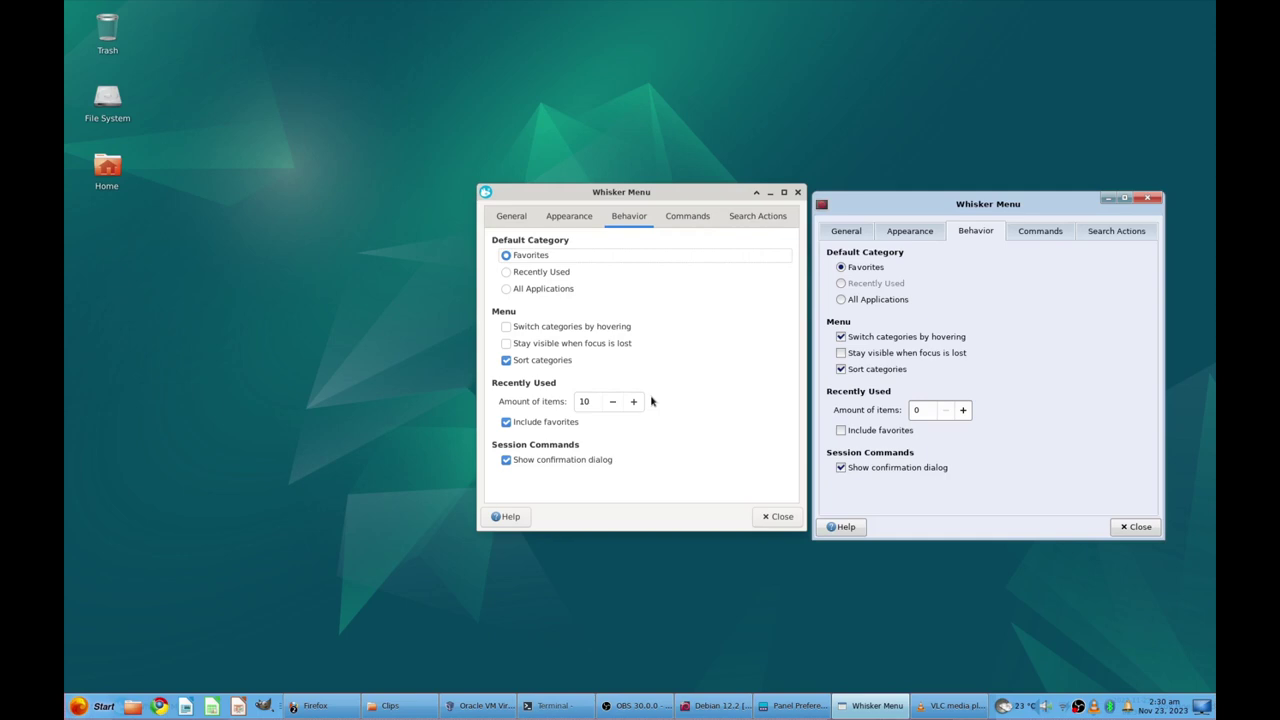
click(506, 327)
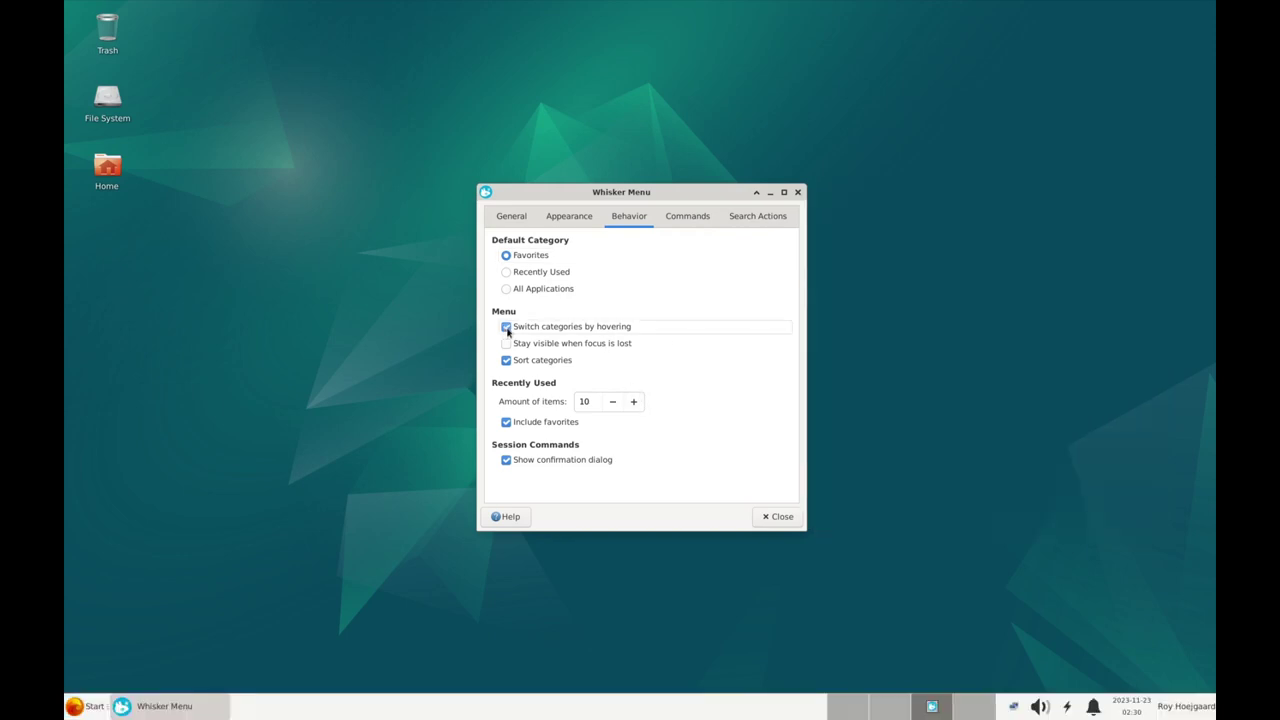
click(88, 706)
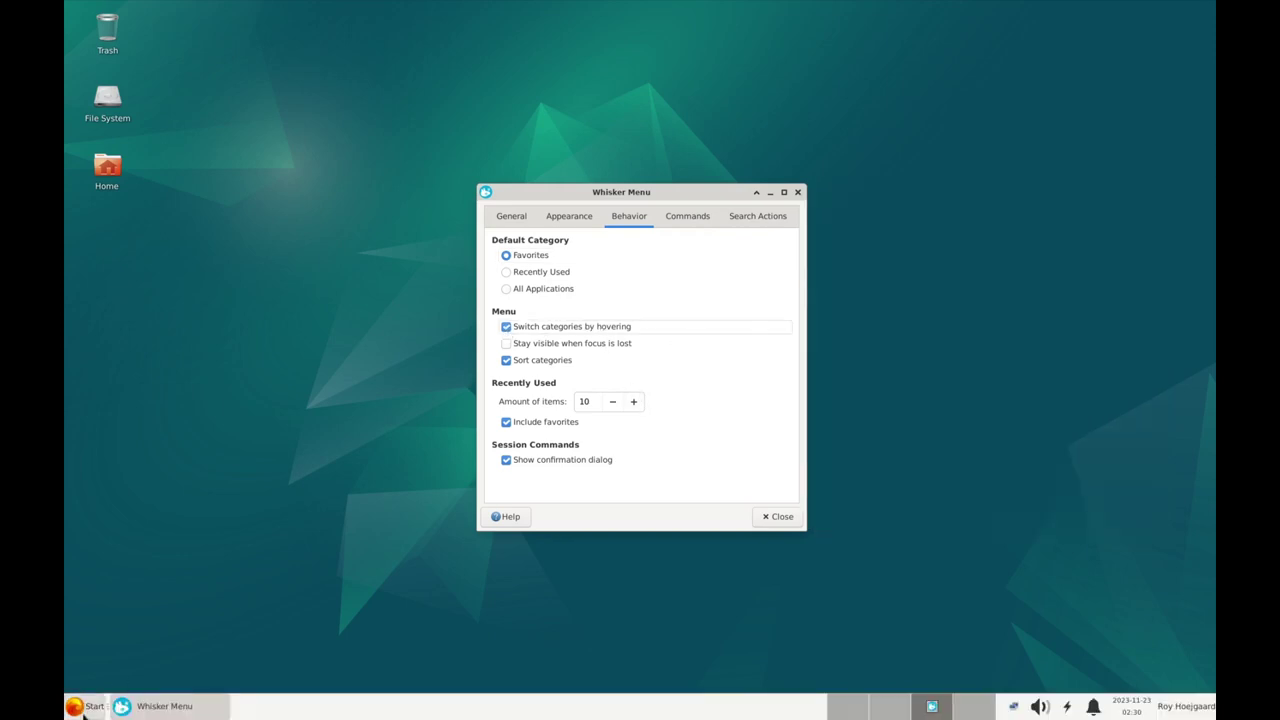
mouse_move(113, 580)
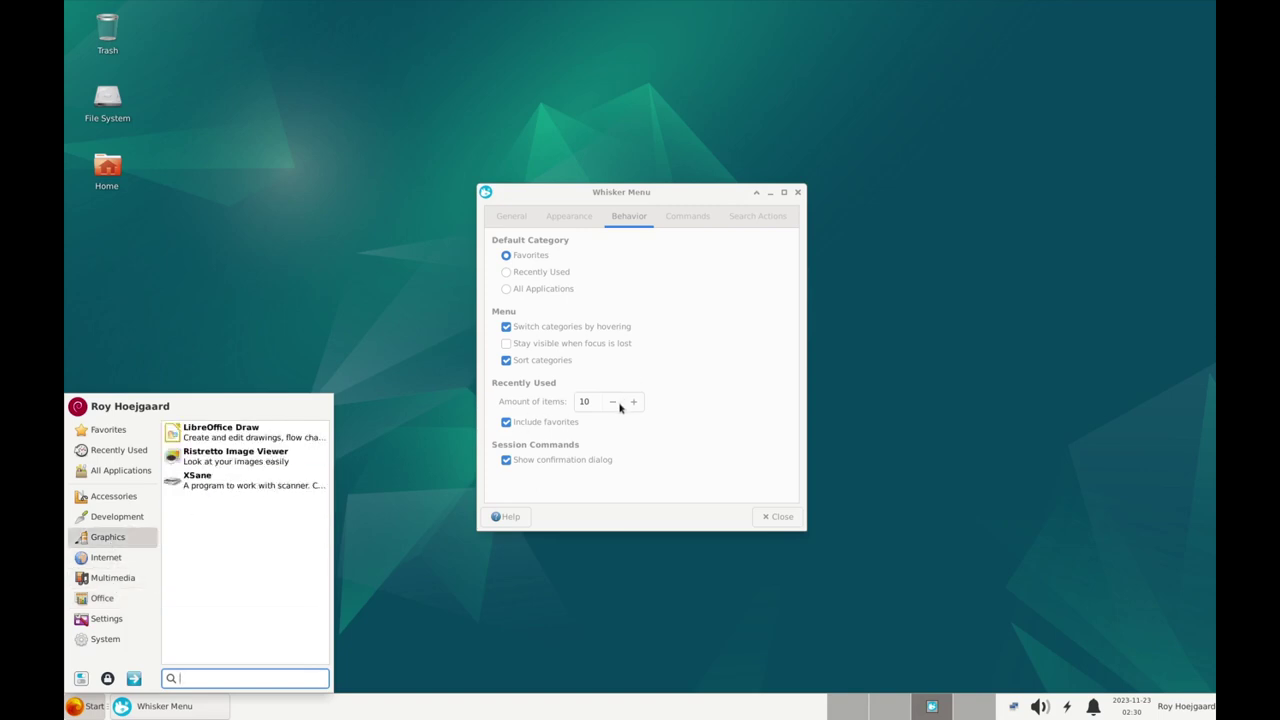
mouse_move(118, 450)
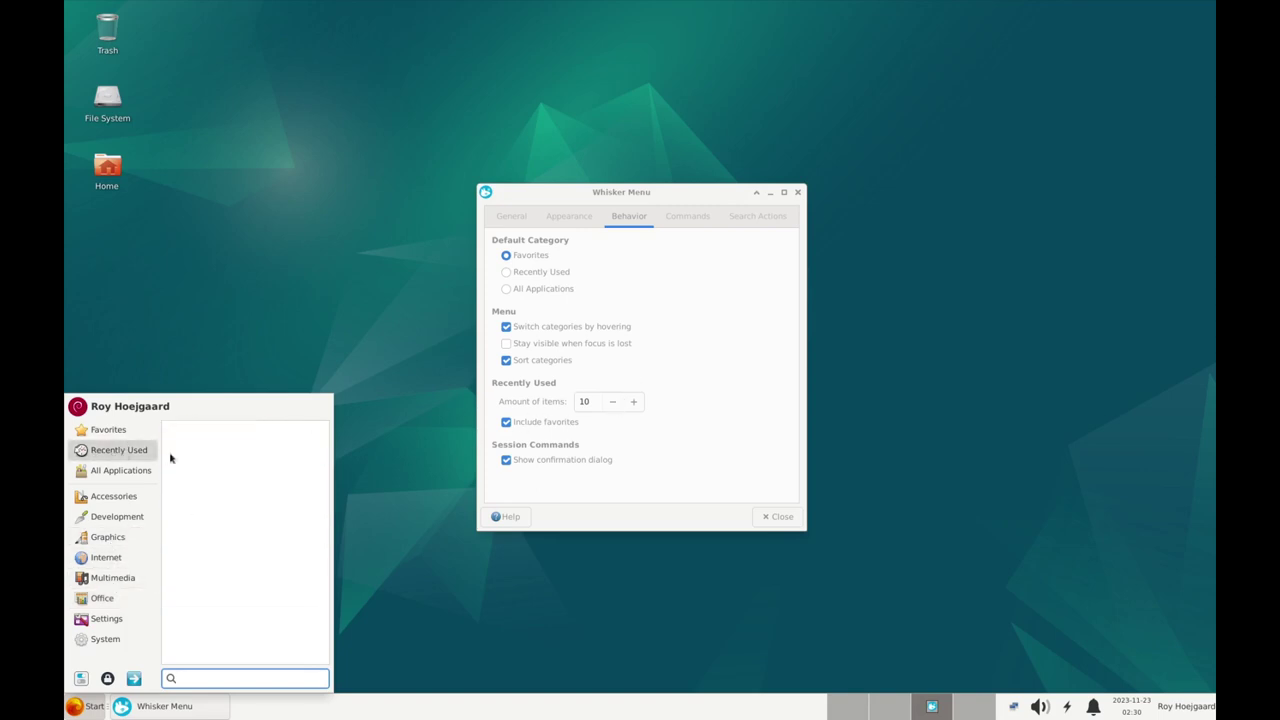
Set recently used items to 0 and stop including favorites, then check the menu
click(612, 407)
double_click(614, 405)
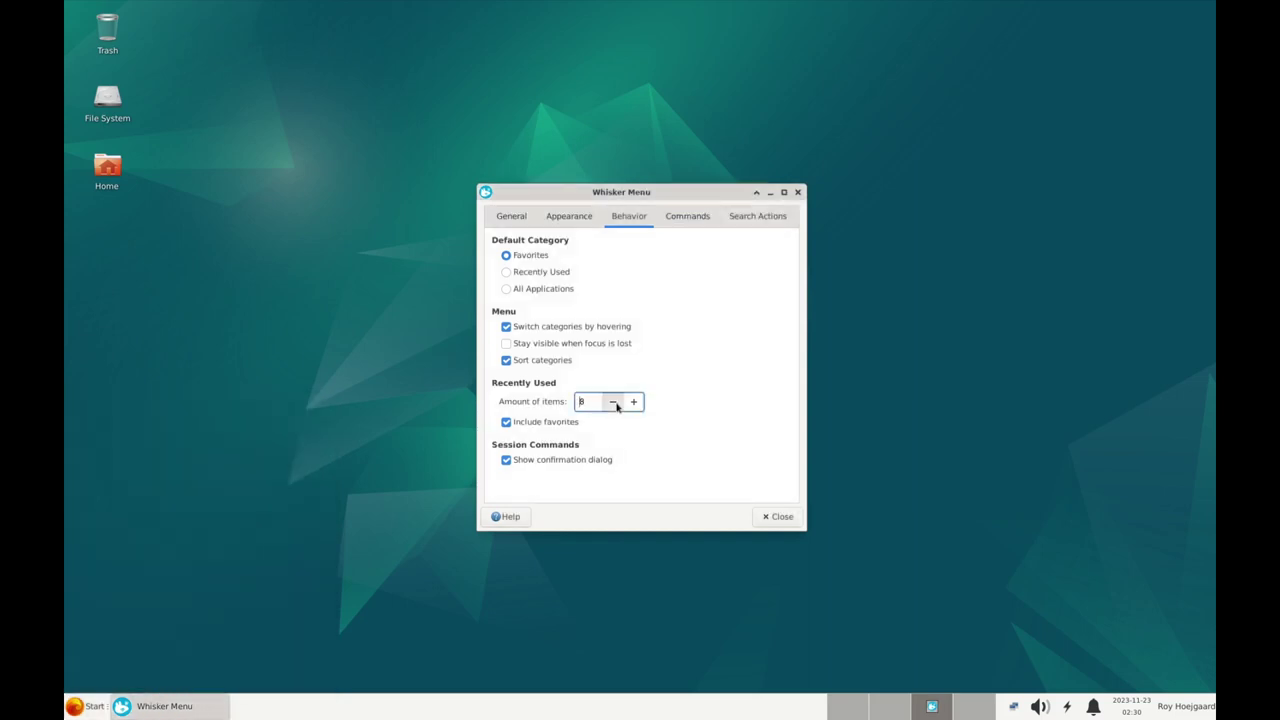
click(614, 404)
click(506, 422)
click(82, 706)
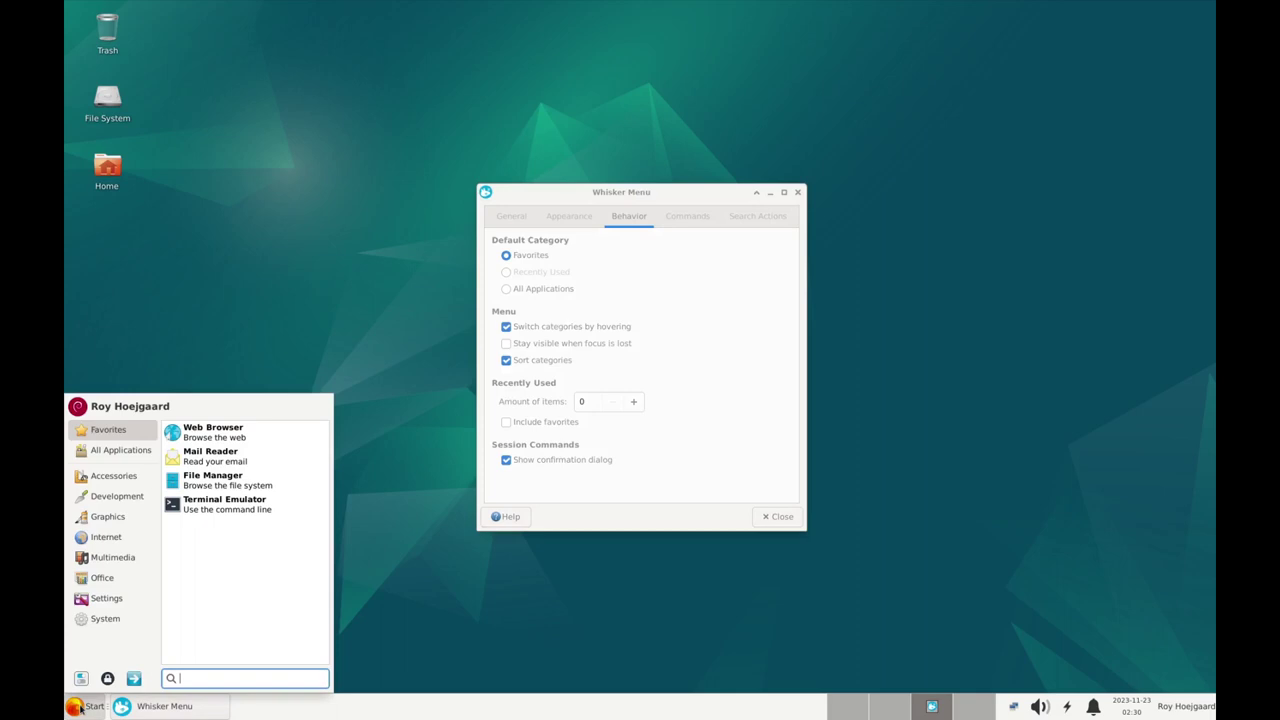
mouse_move(124, 452)
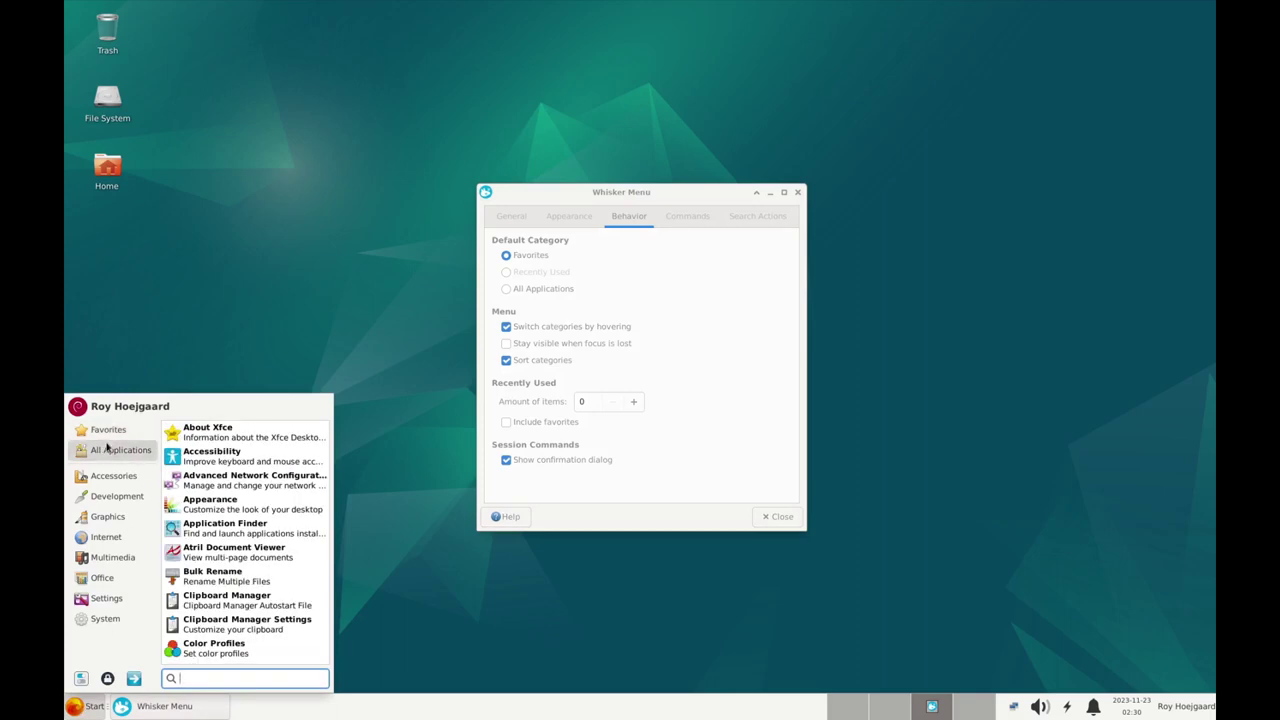
click(687, 216)
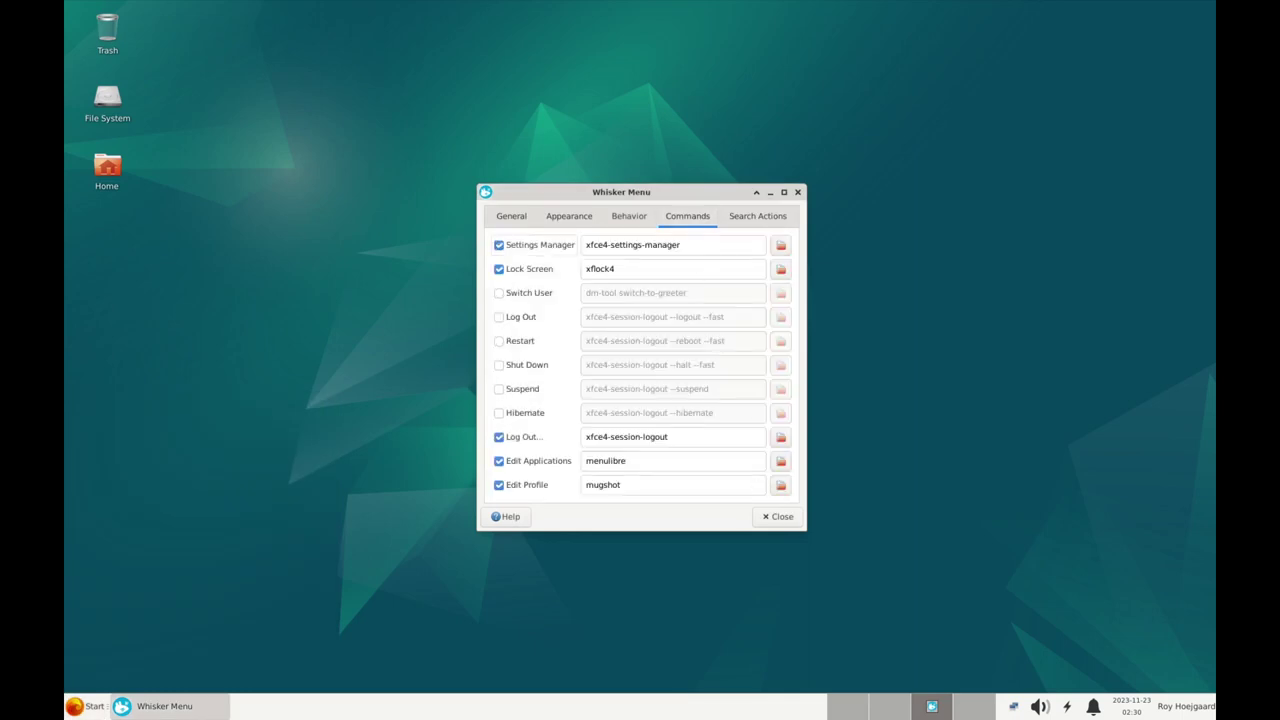
Untick Lock Screen and tick Restart and Shut Down, comparing against the host's menu
click(872, 706)
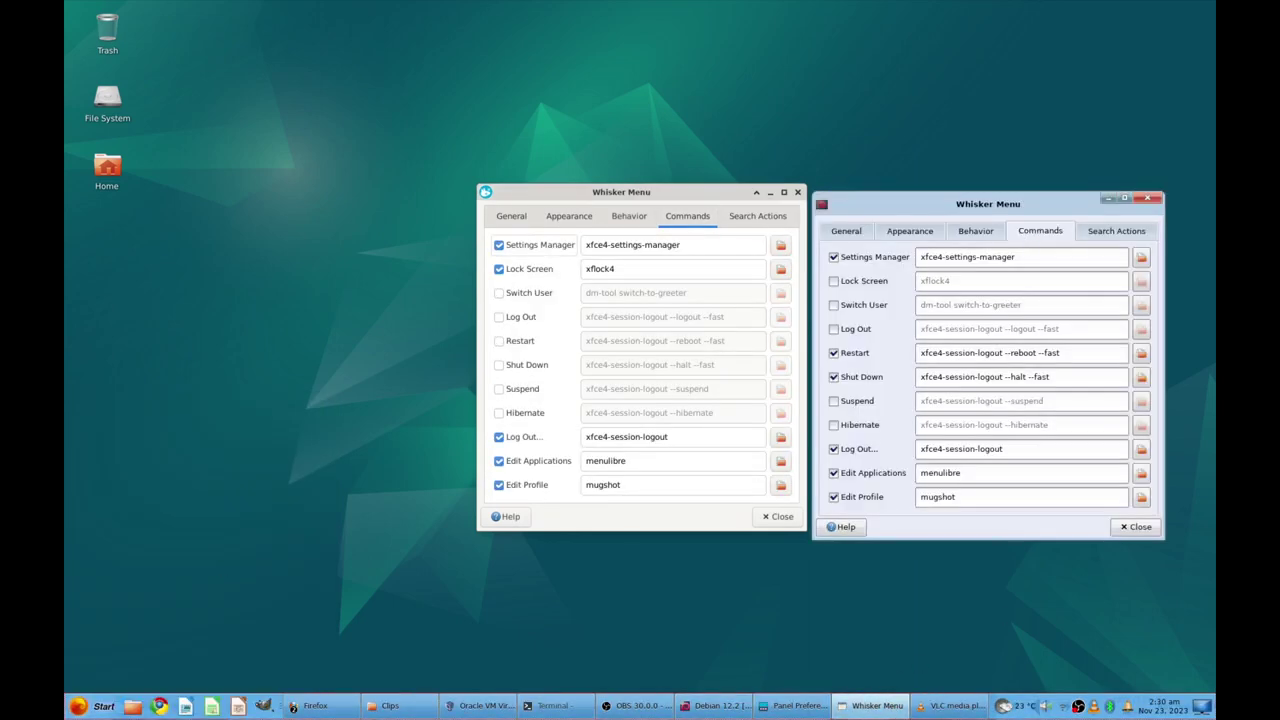
click(80, 706)
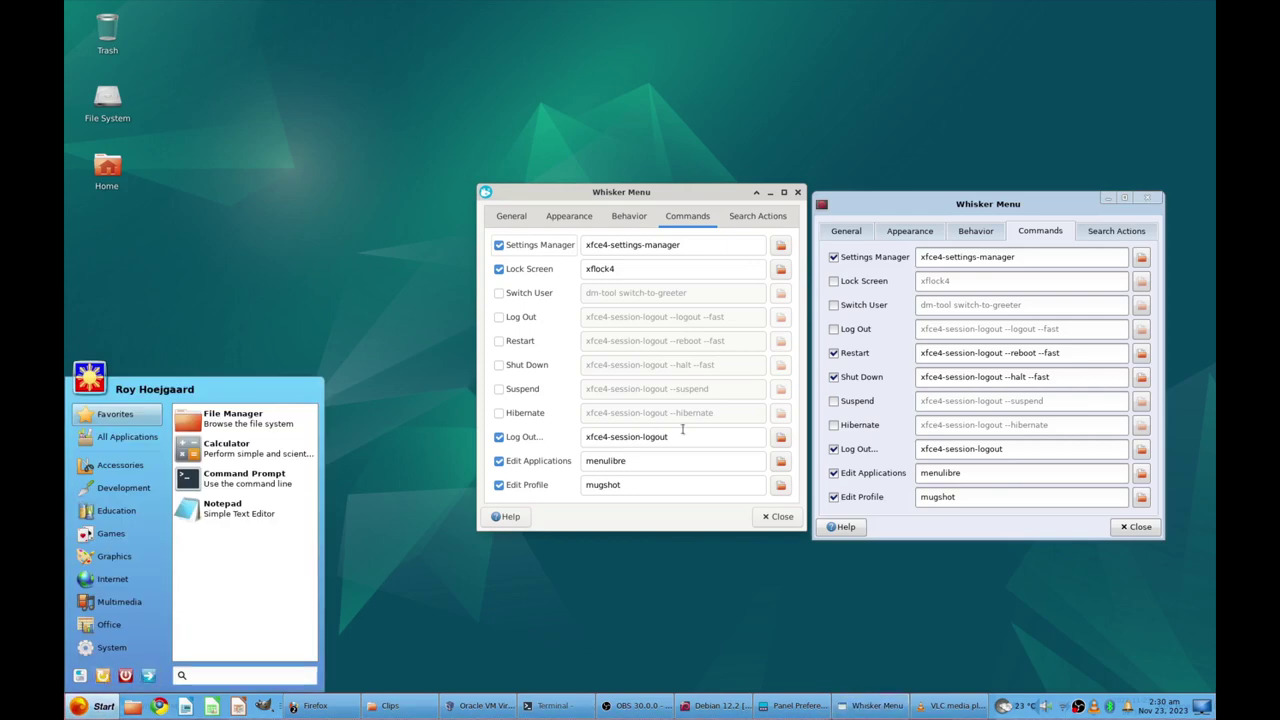
click(935, 203)
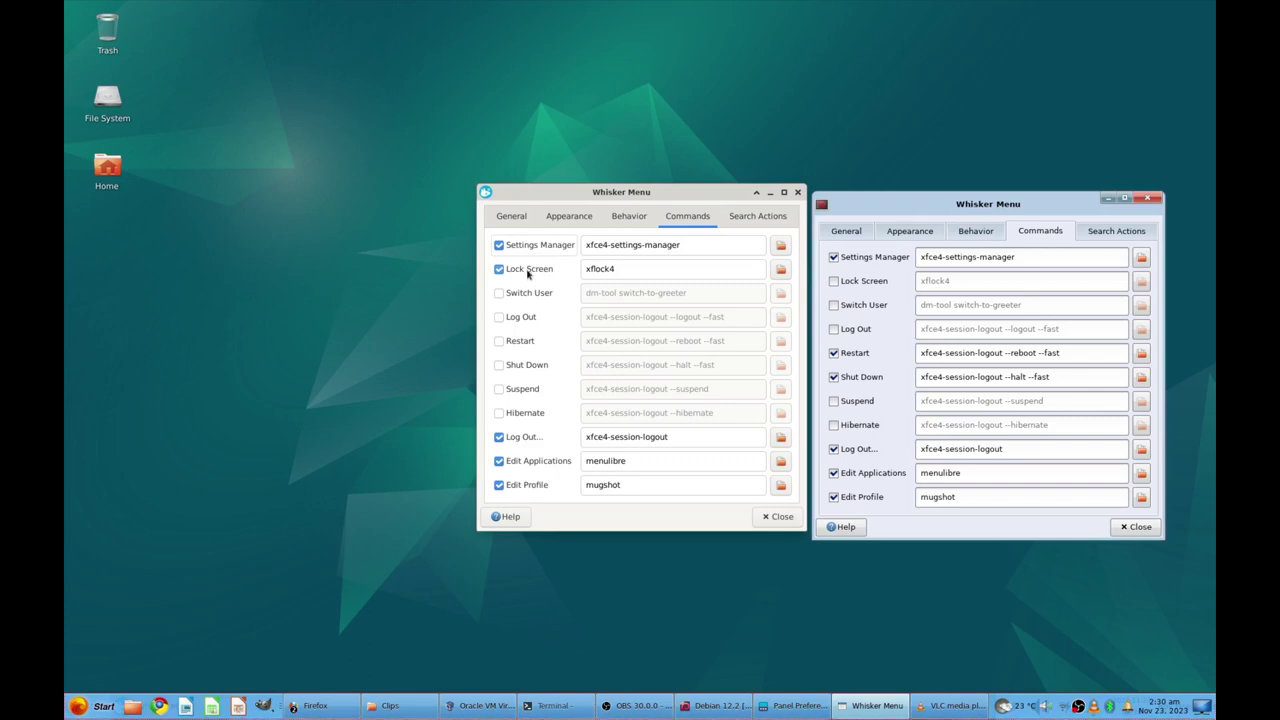
click(522, 274)
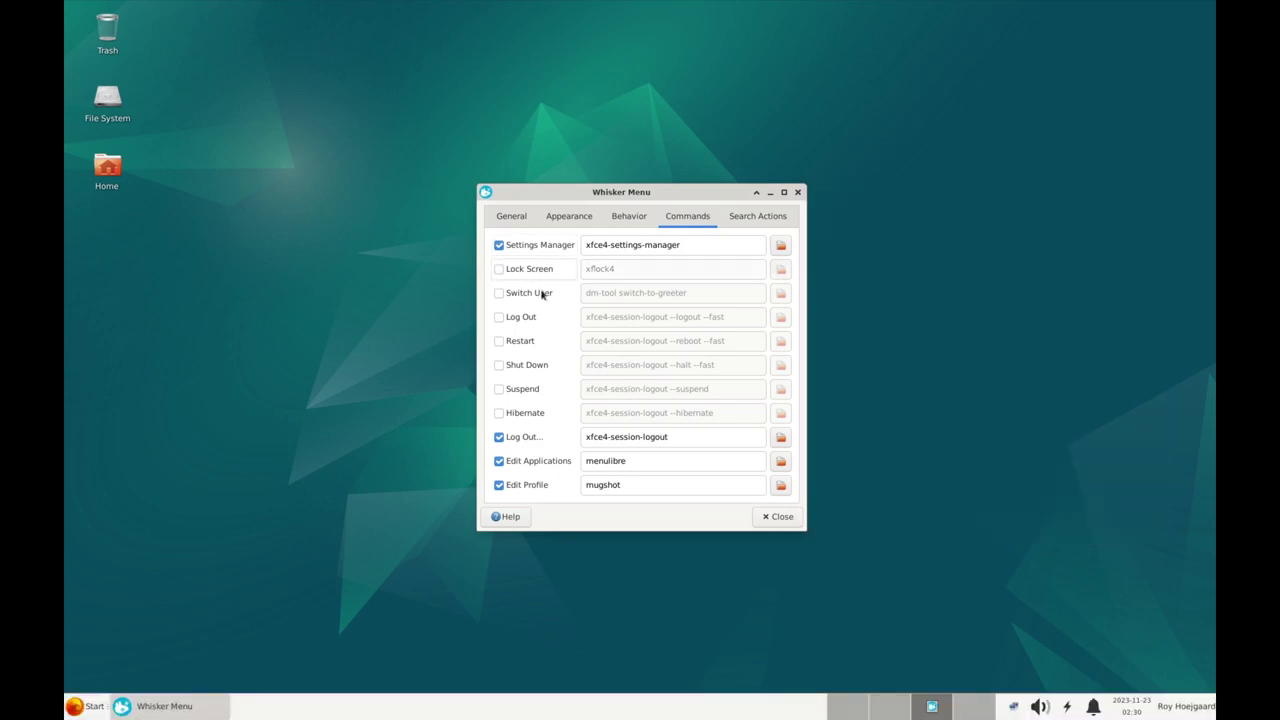
click(501, 342)
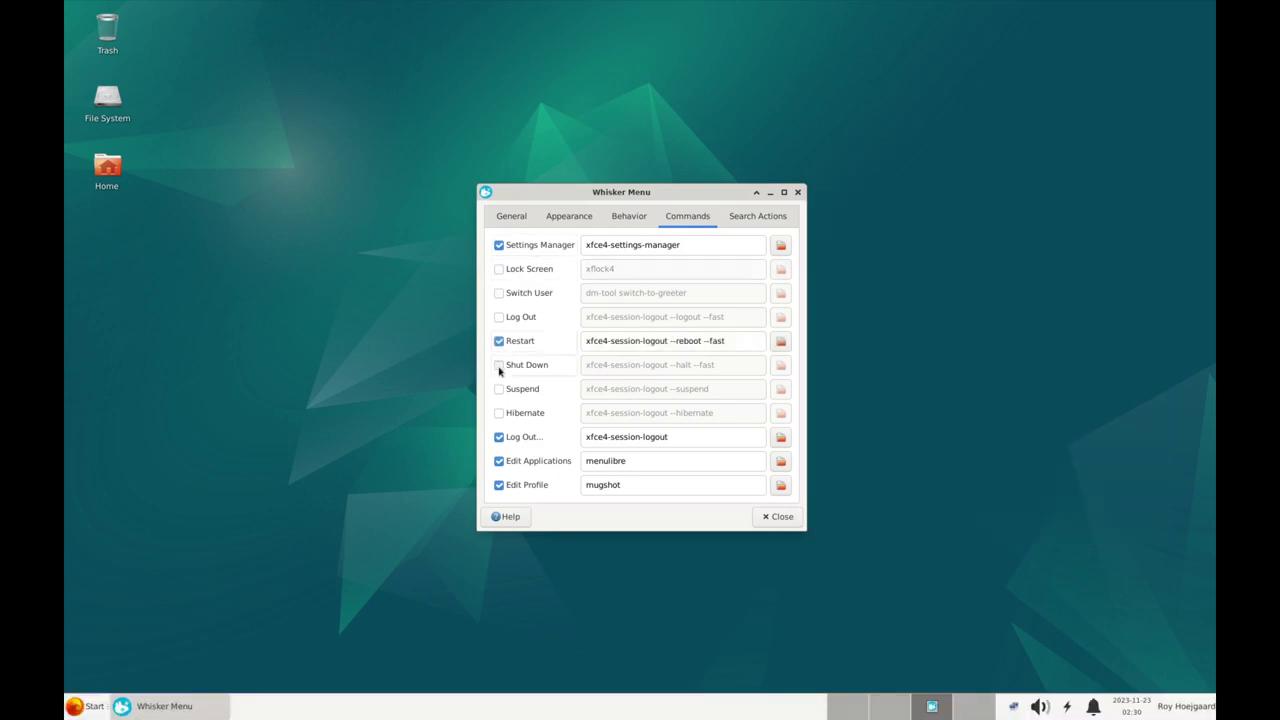
click(500, 366)
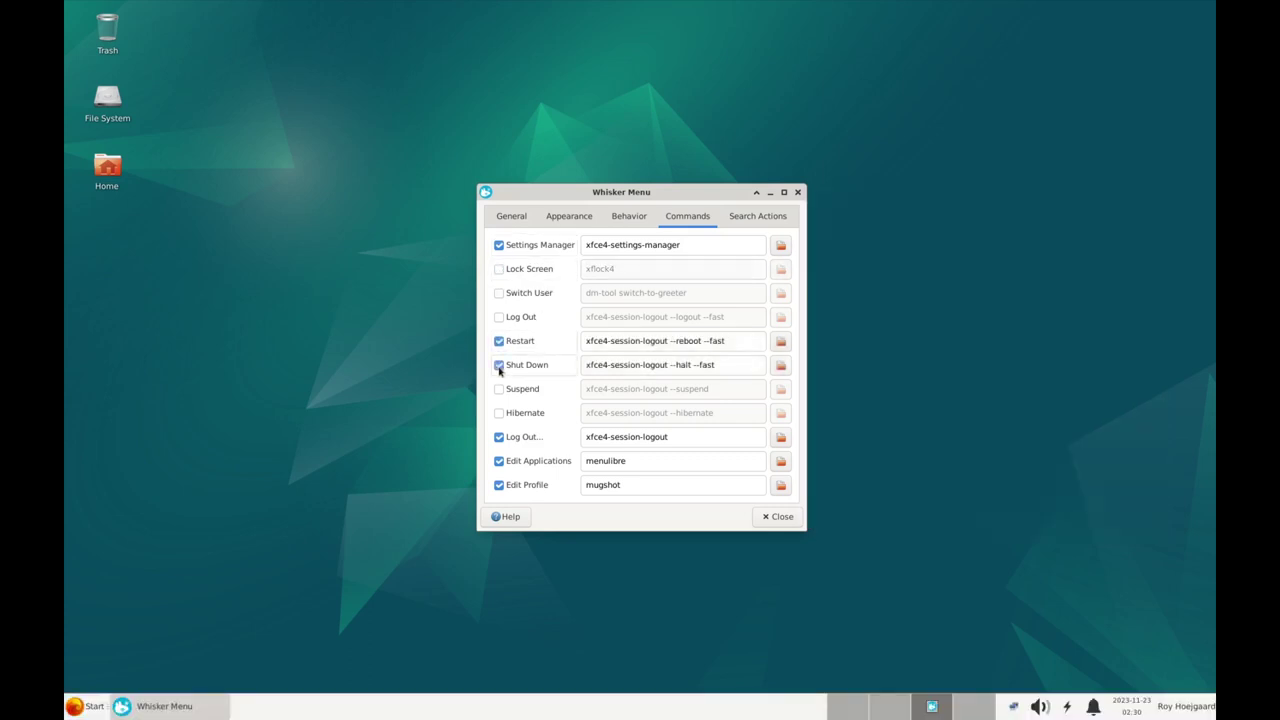
click(88, 708)
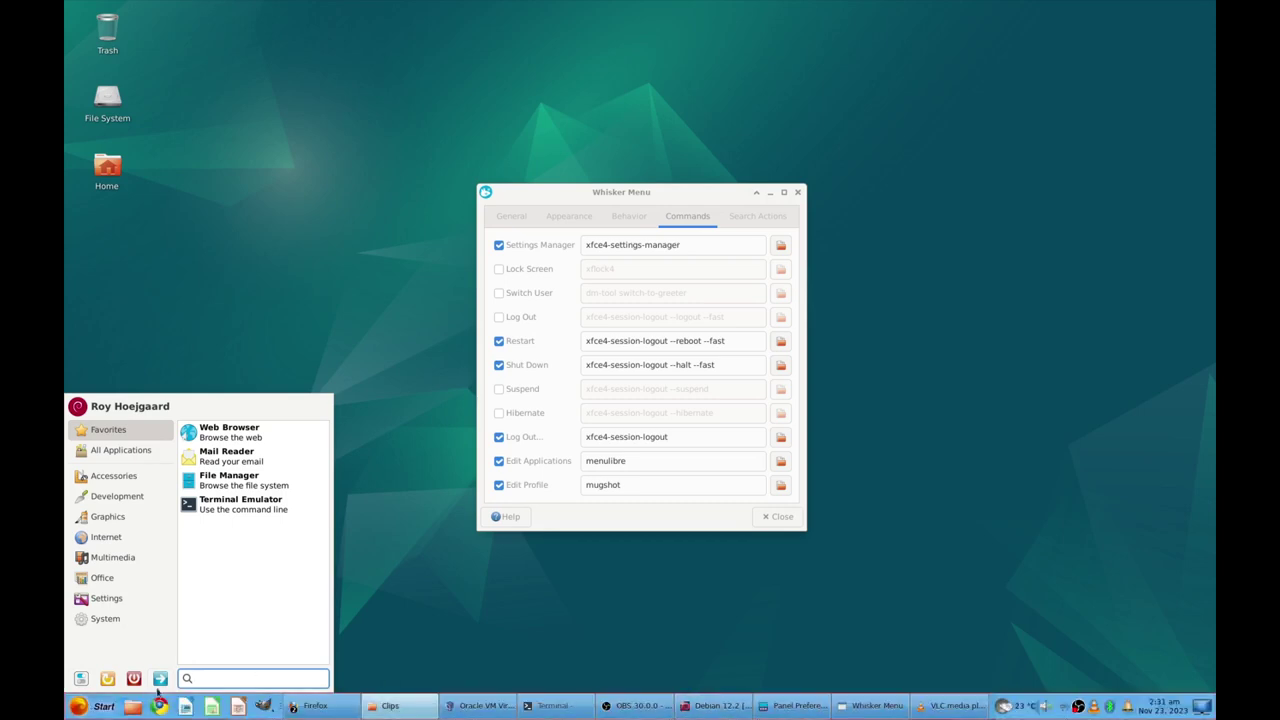
click(92, 706)
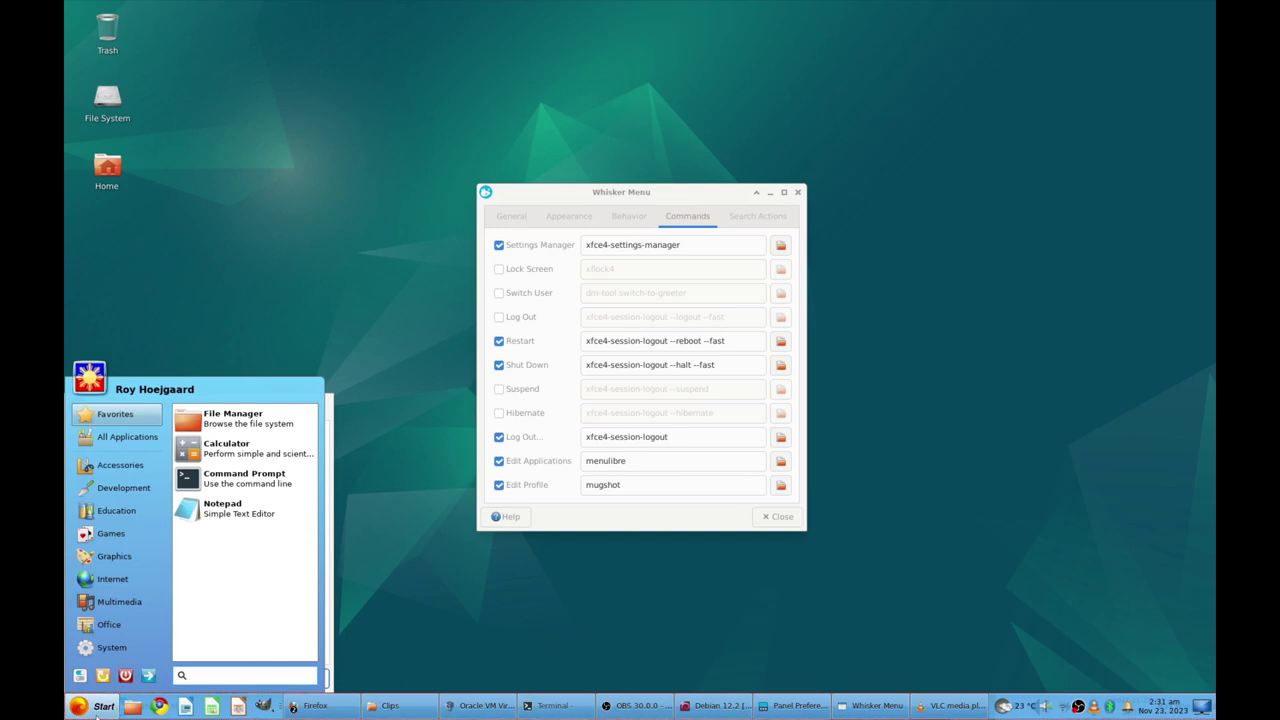
click(747, 297)
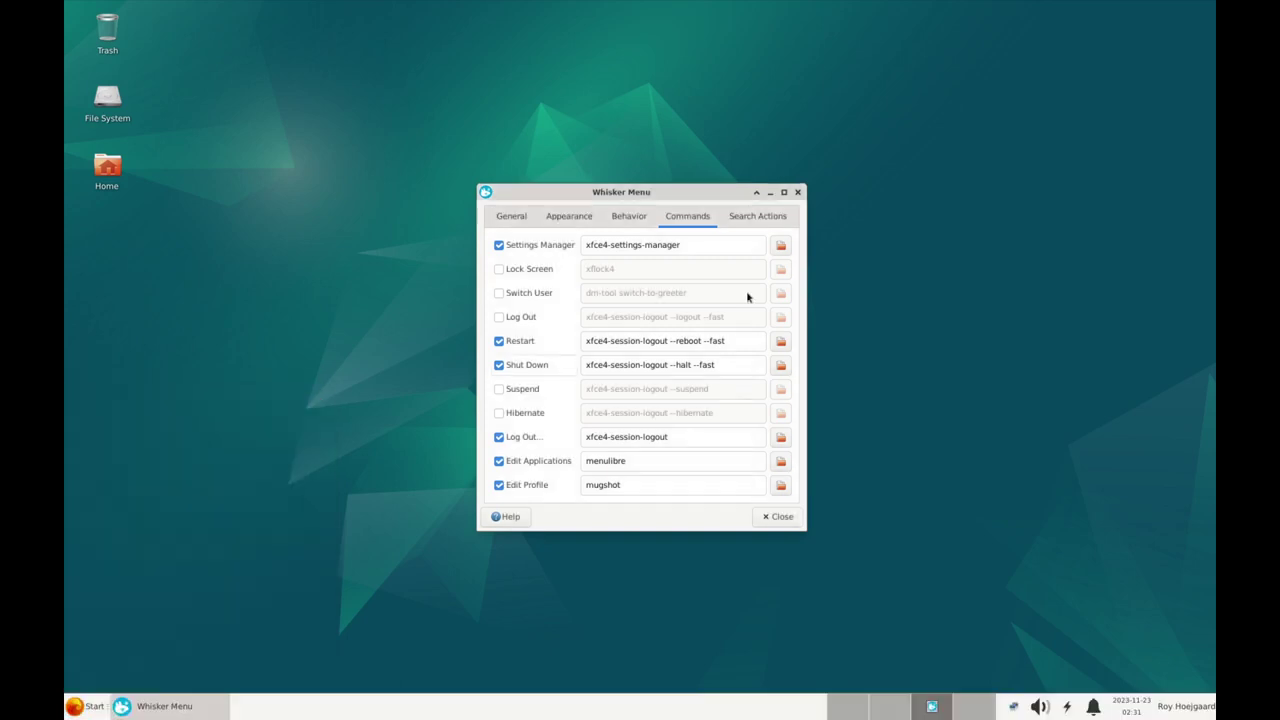
Review the search actions in both the VM's and the host's Whisker Menu settings
click(756, 222)
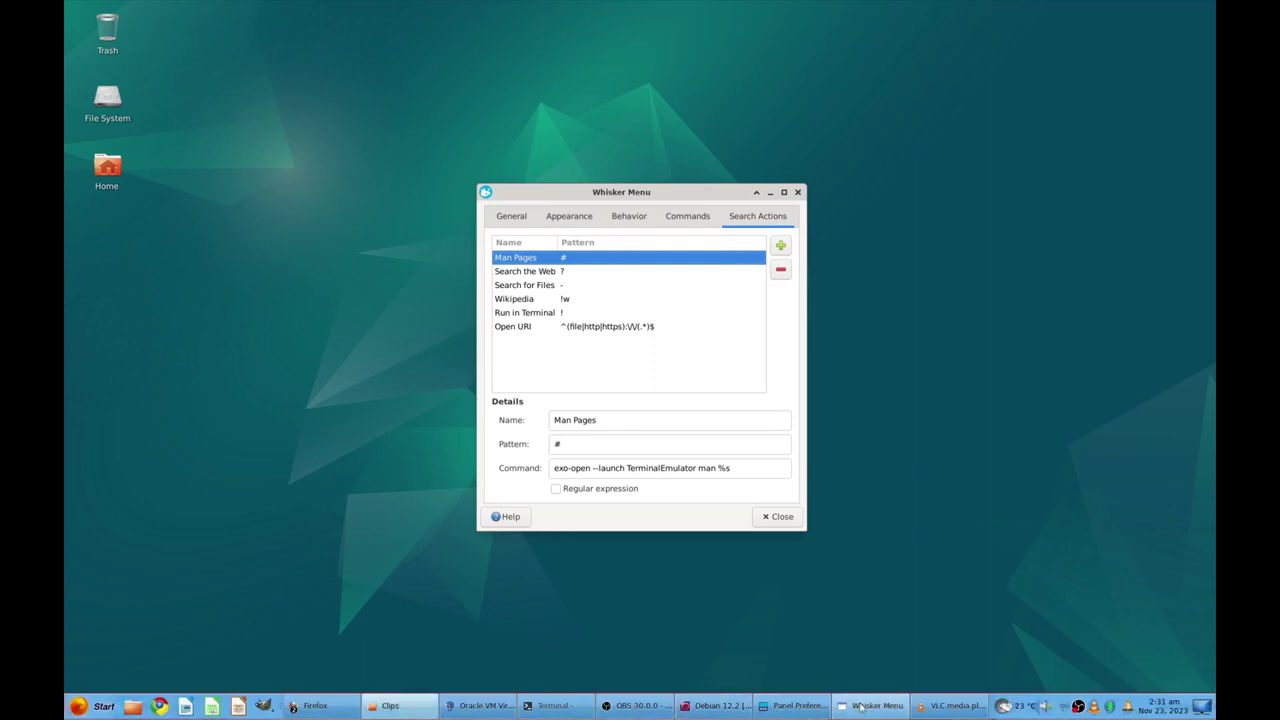
click(860, 704)
click(1115, 231)
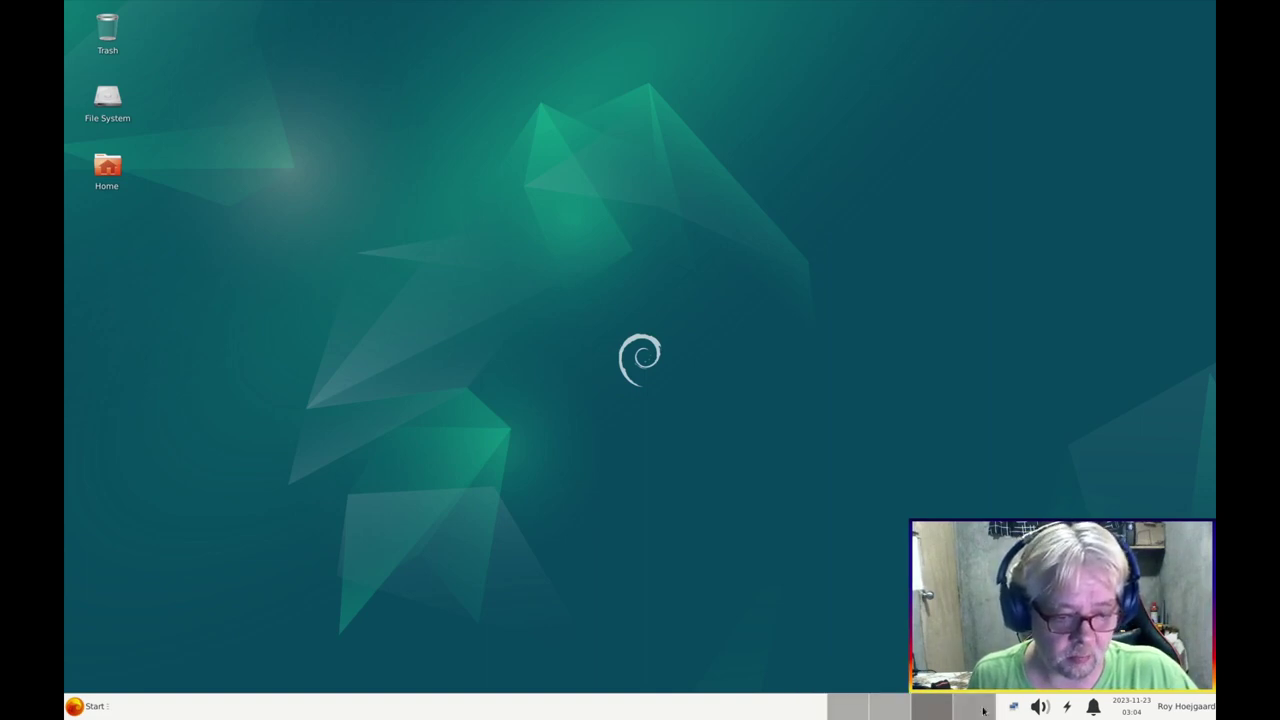
Launch Parole Media Player from Multimedia on the empty second workspace
click(847, 706)
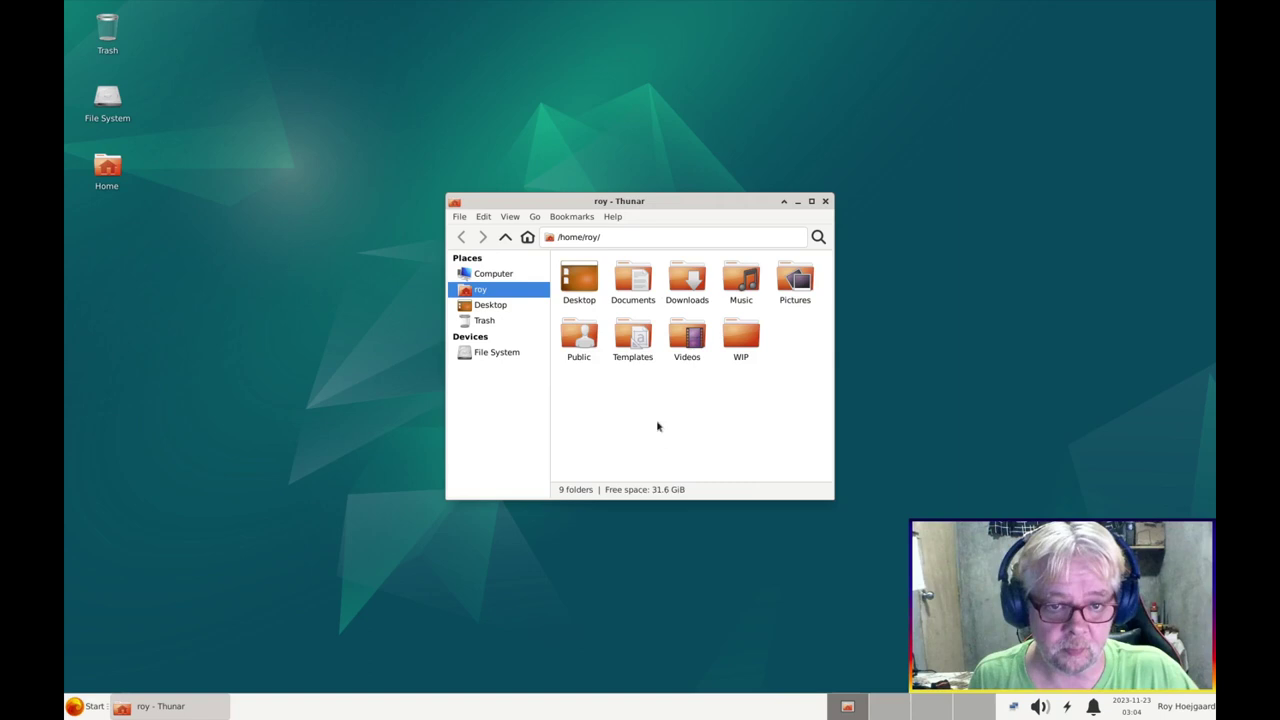
click(893, 709)
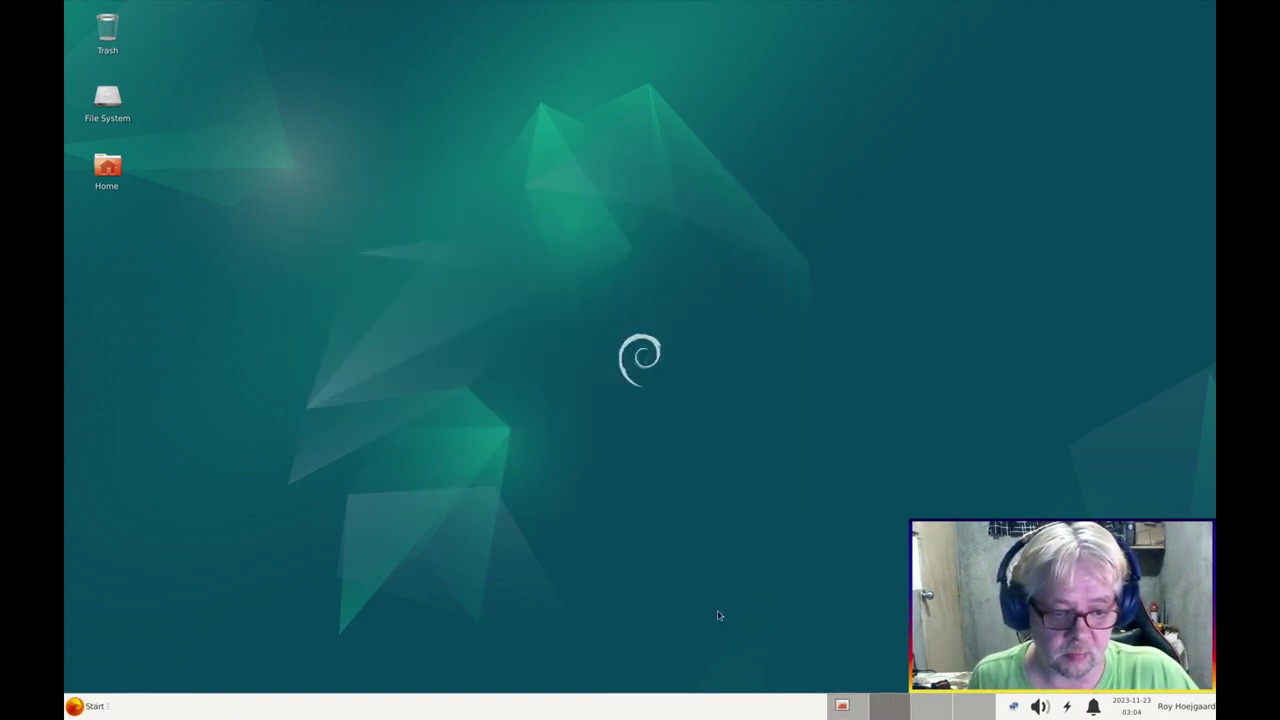
click(95, 706)
click(129, 553)
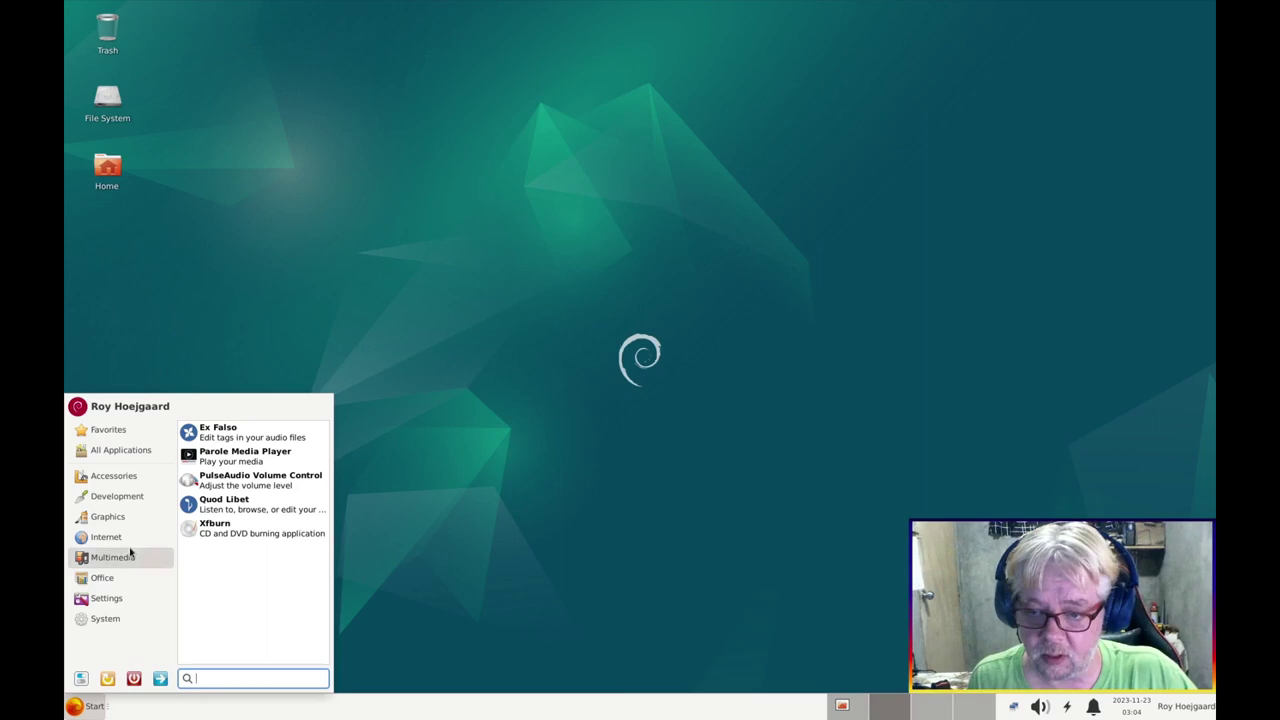
click(240, 456)
drag(700, 229, 875, 193)
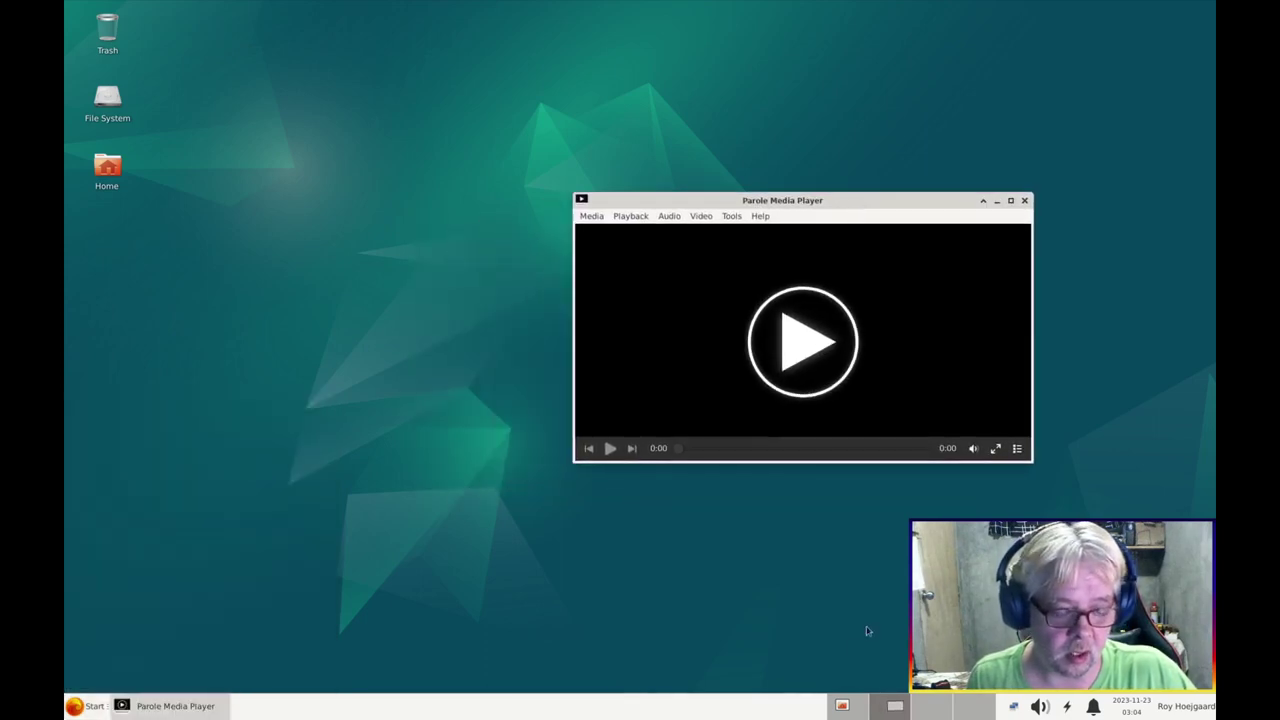
Return to the first workspace holding the Thunar home folder window
click(895, 706)
click(842, 706)
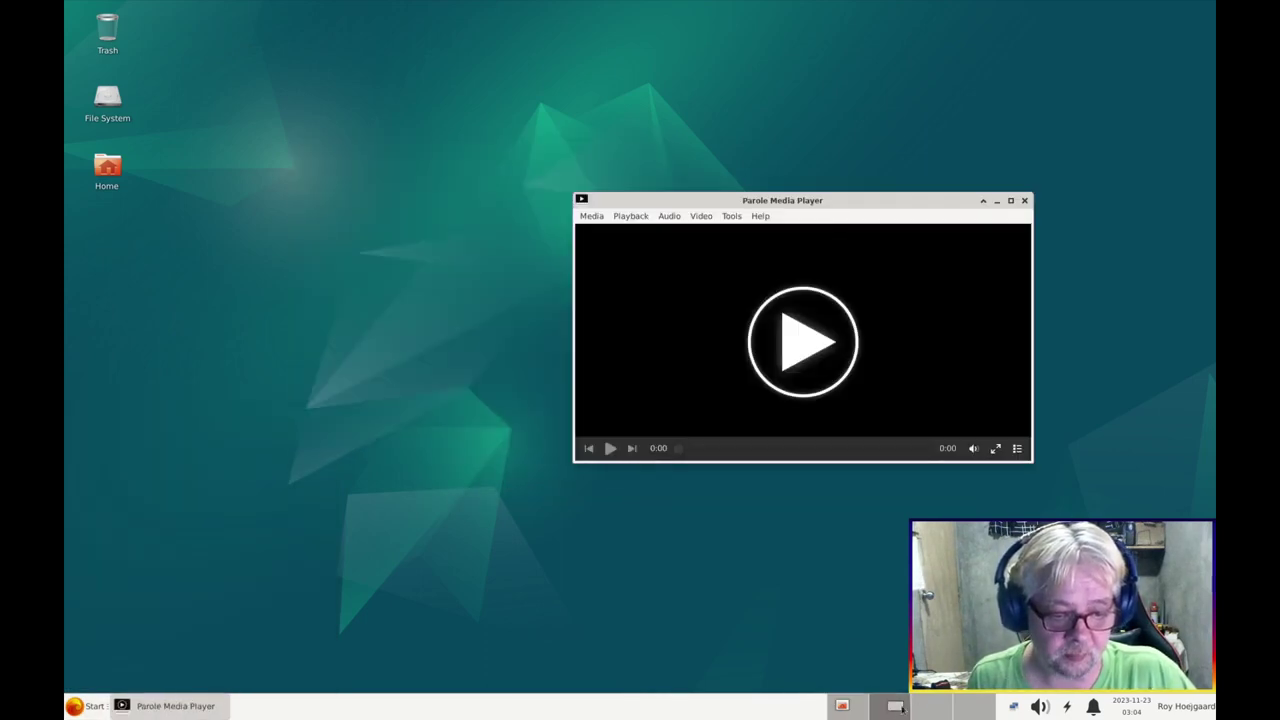
scroll(842, 706, down, 3)
click(843, 706)
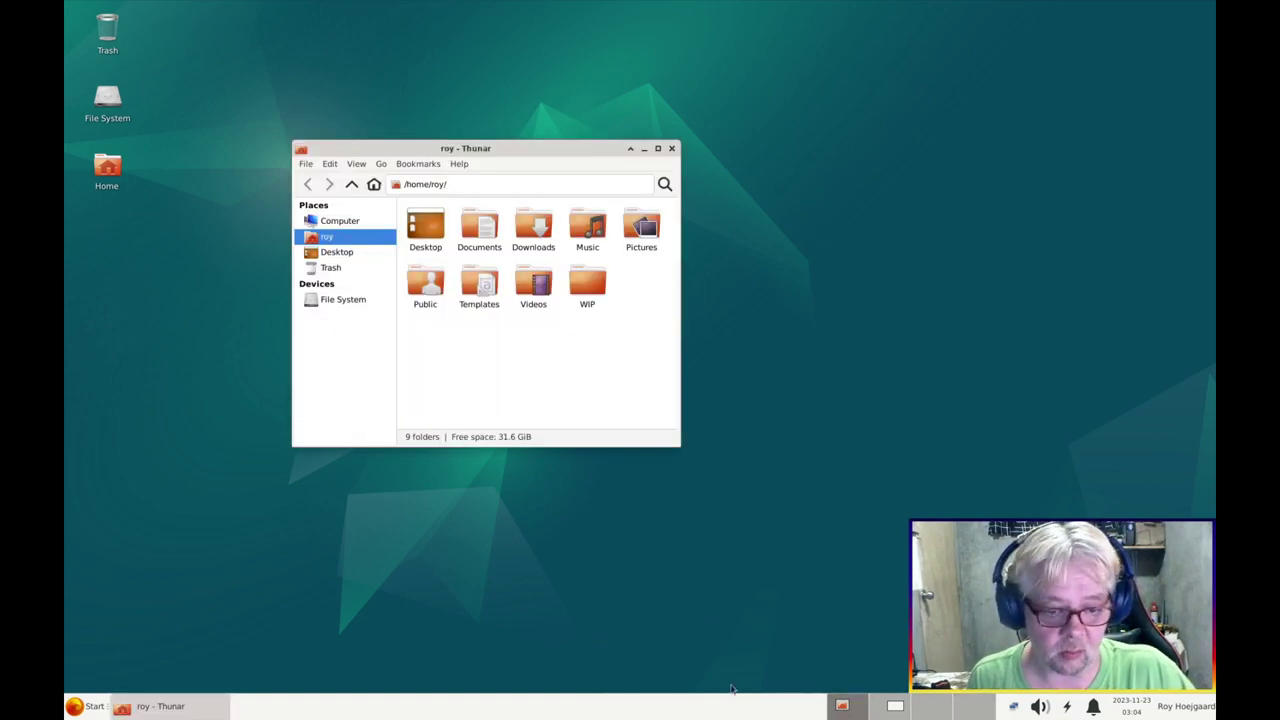
right_click(750, 710)
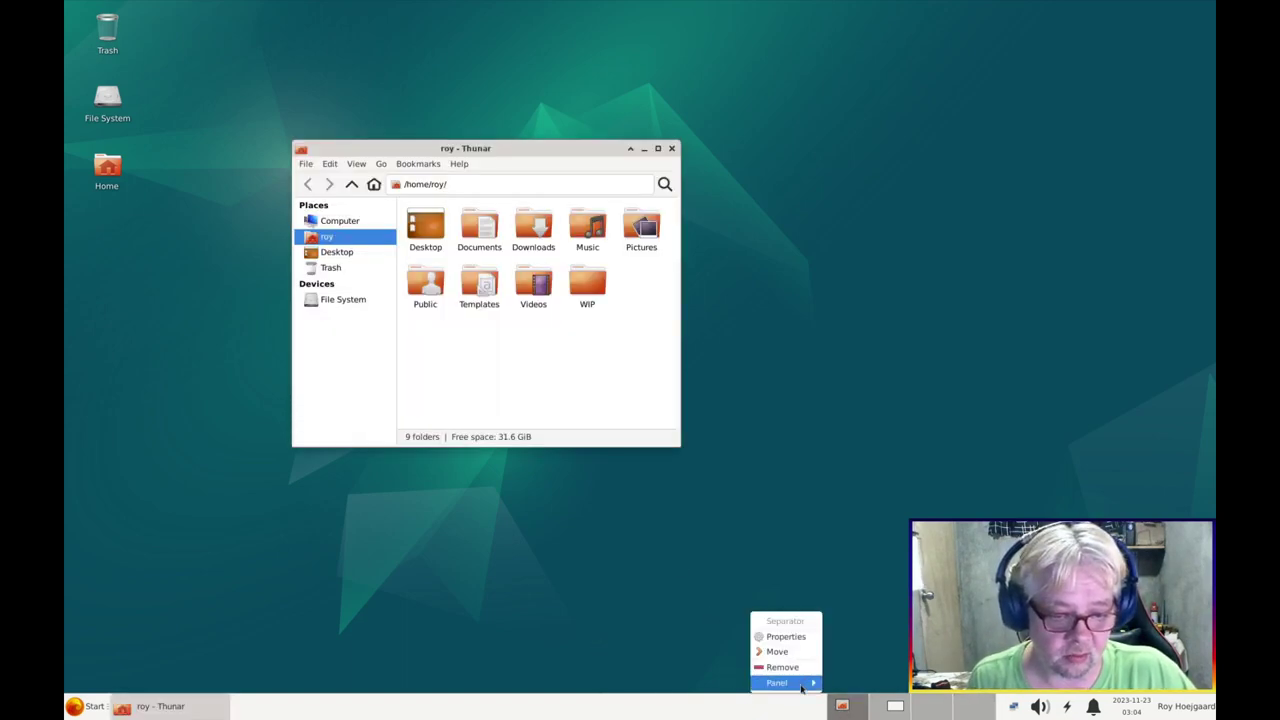
Remove the Workspace Switcher and the extra separator from the panel items, then close preferences
mouse_move(802, 686)
click(866, 636)
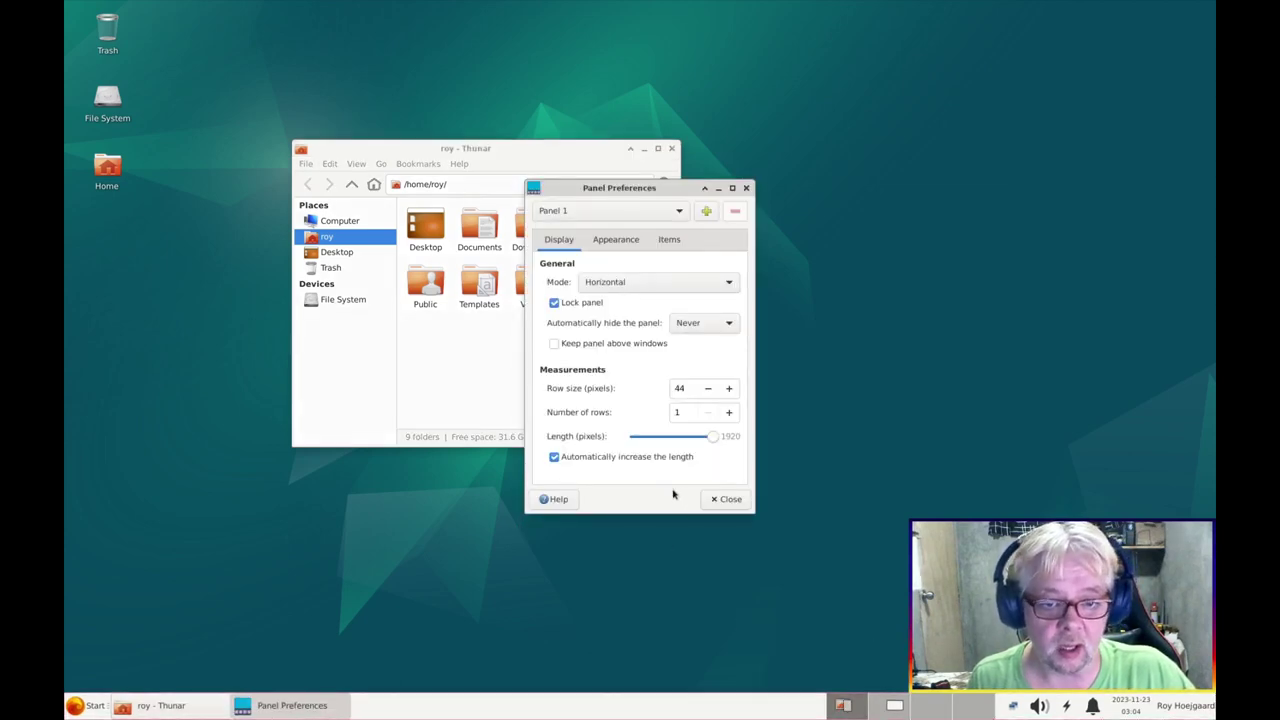
click(658, 240)
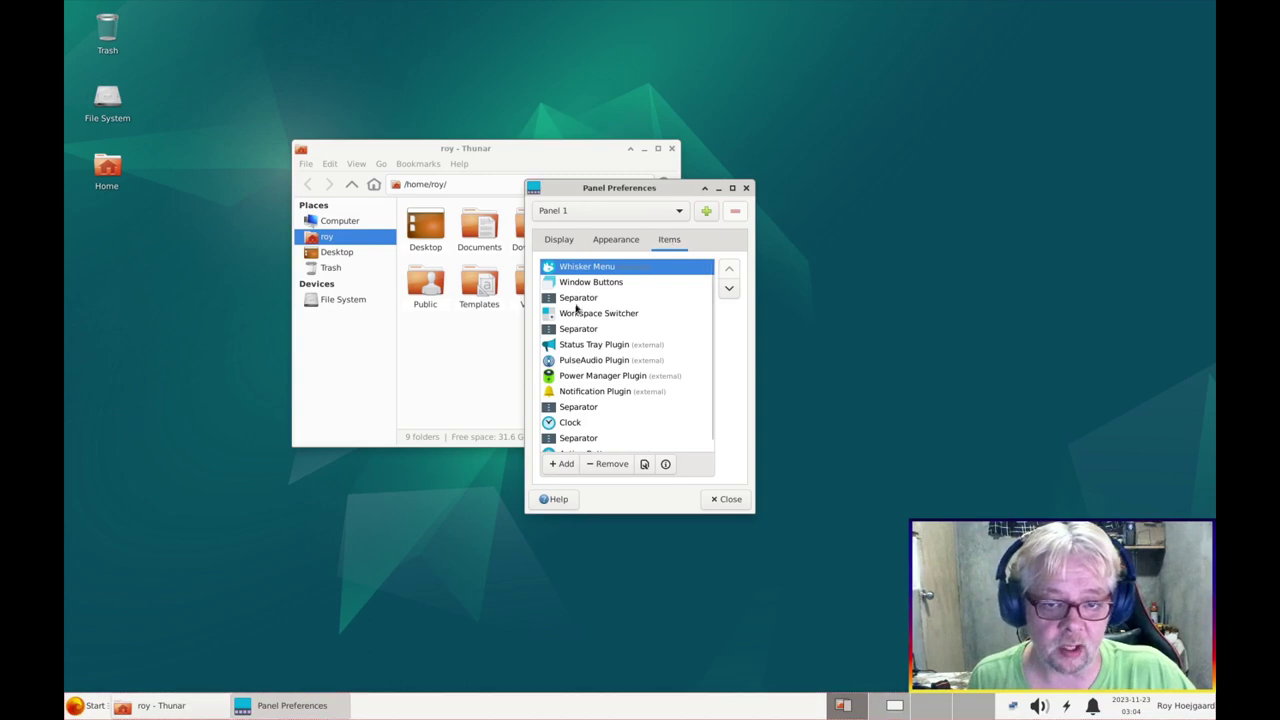
click(578, 316)
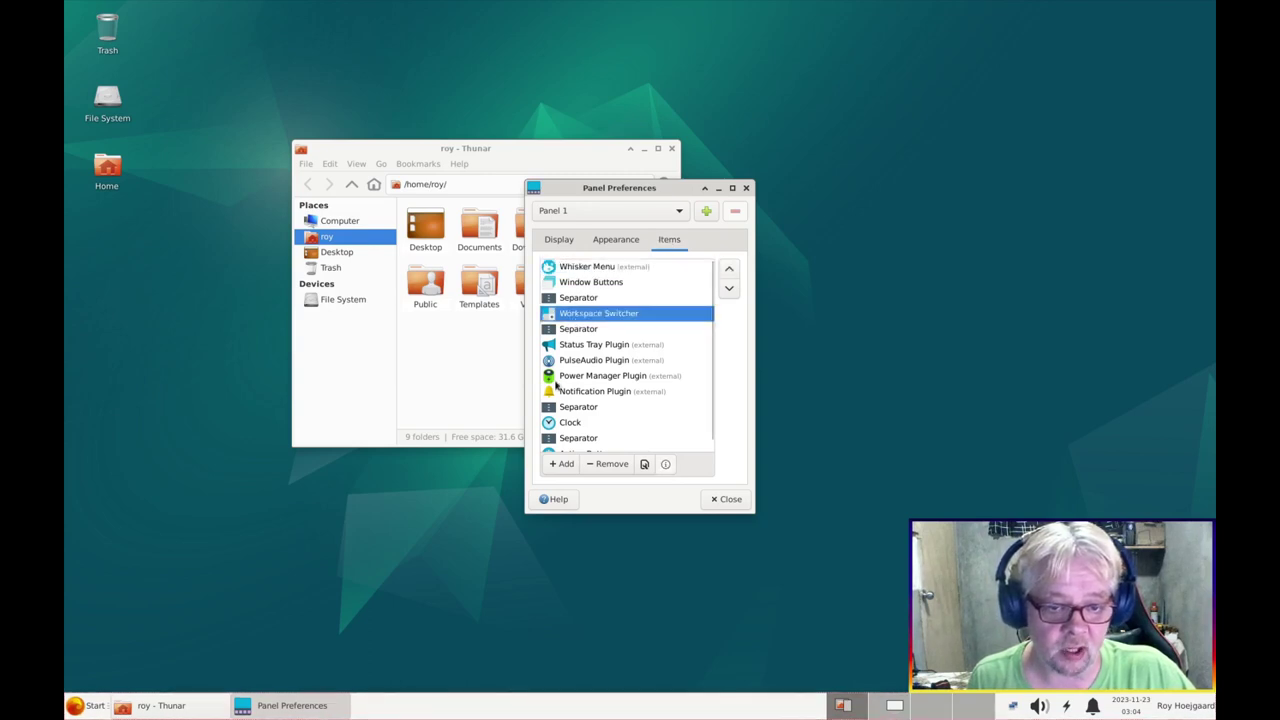
click(608, 465)
click(722, 398)
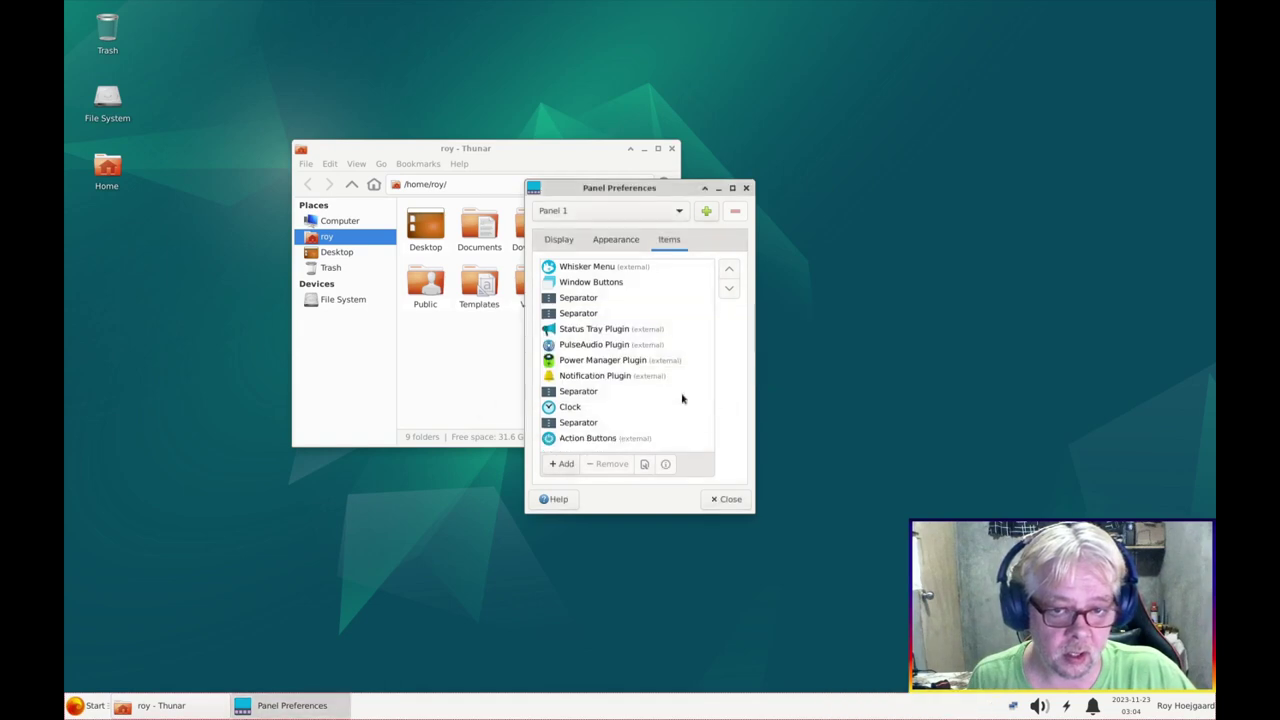
click(600, 313)
click(606, 467)
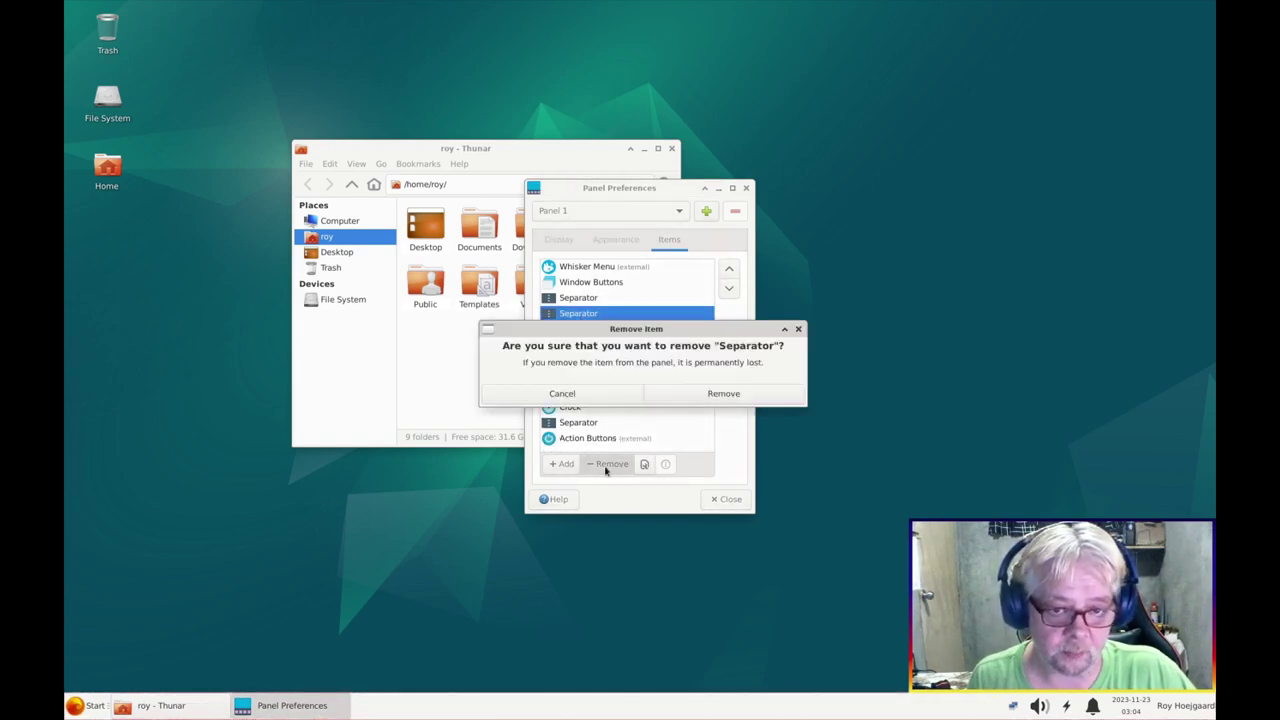
click(733, 396)
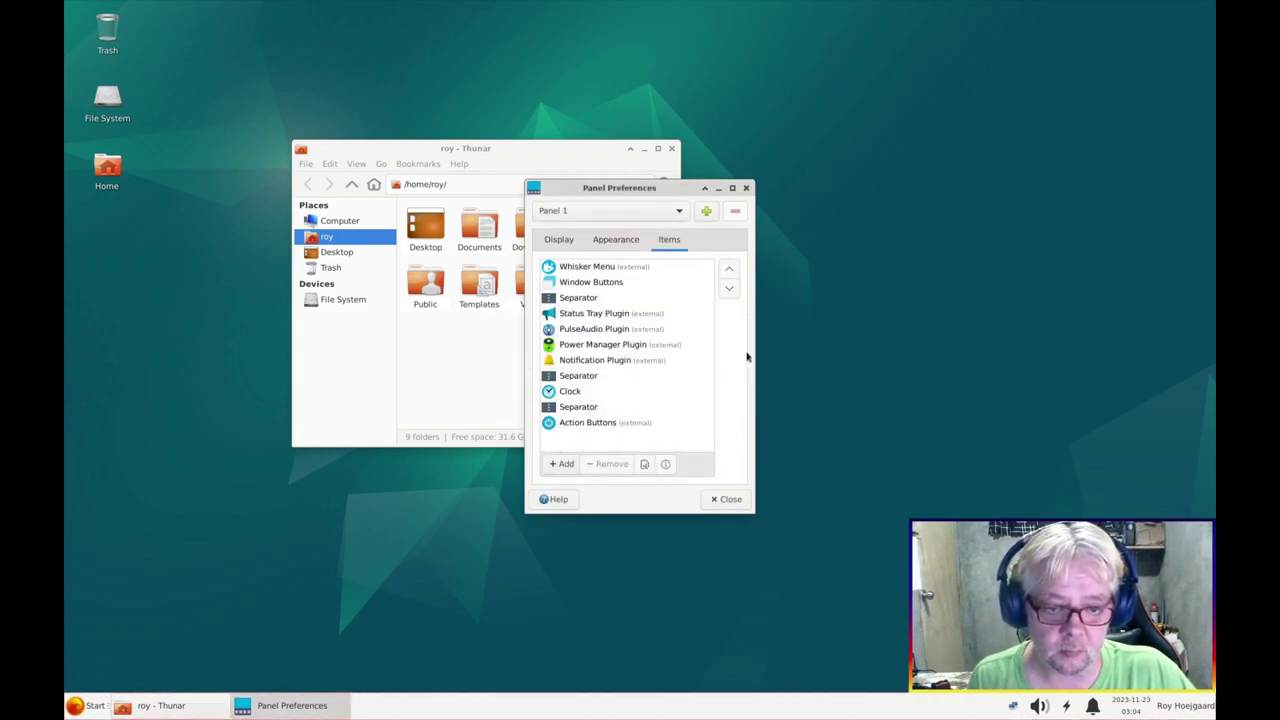
click(729, 500)
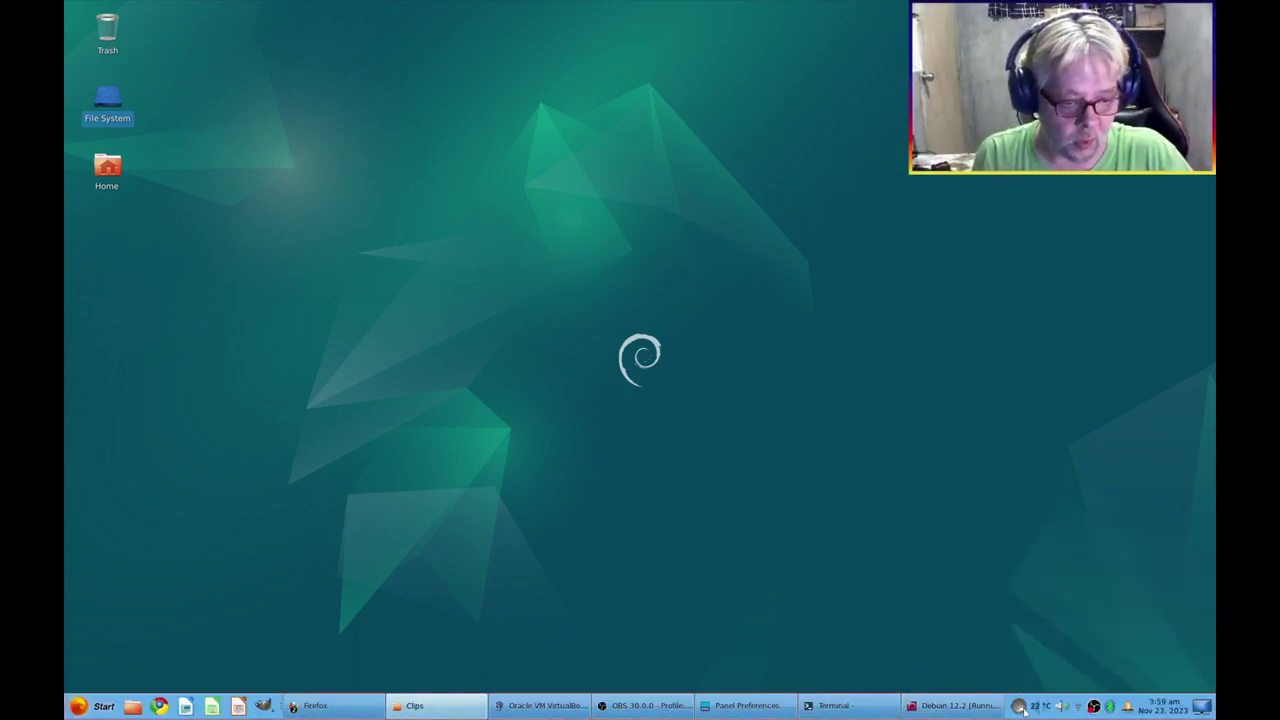
mouse_move(1024, 706)
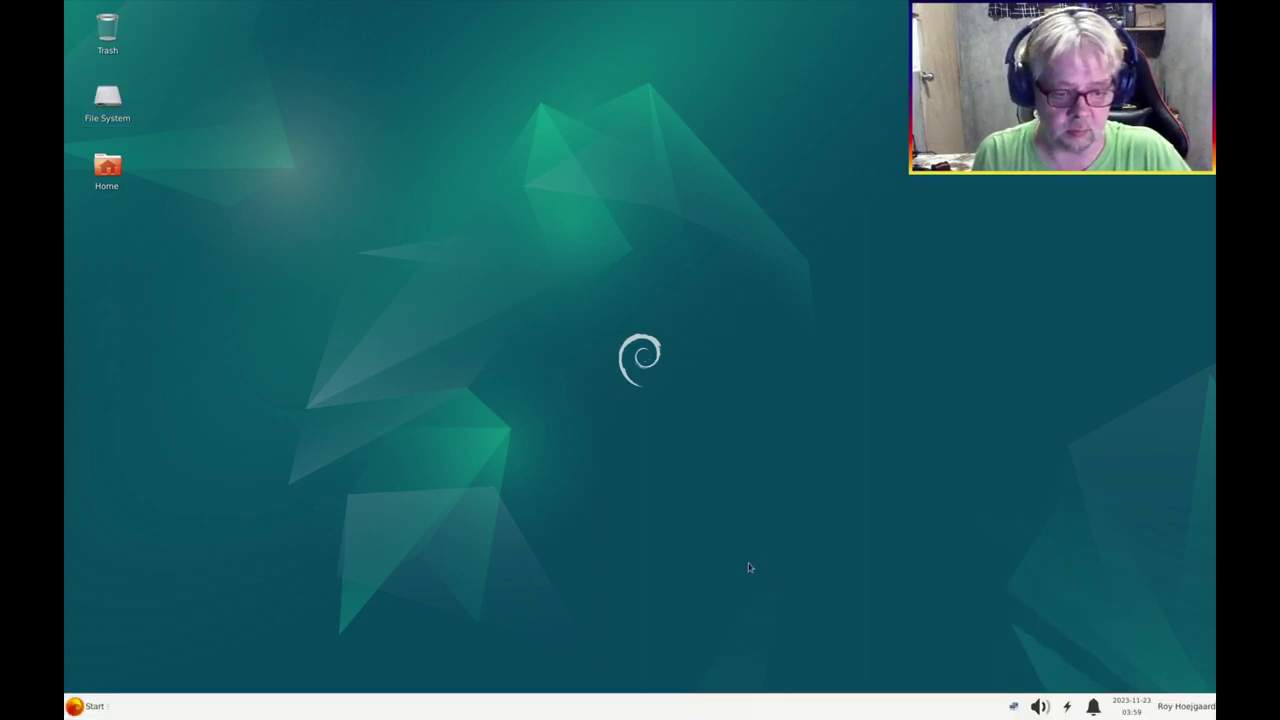
Add the Weather Update item through Panel Preferences' Items list and close the dialogs
right_click(916, 712)
mouse_move(950, 686)
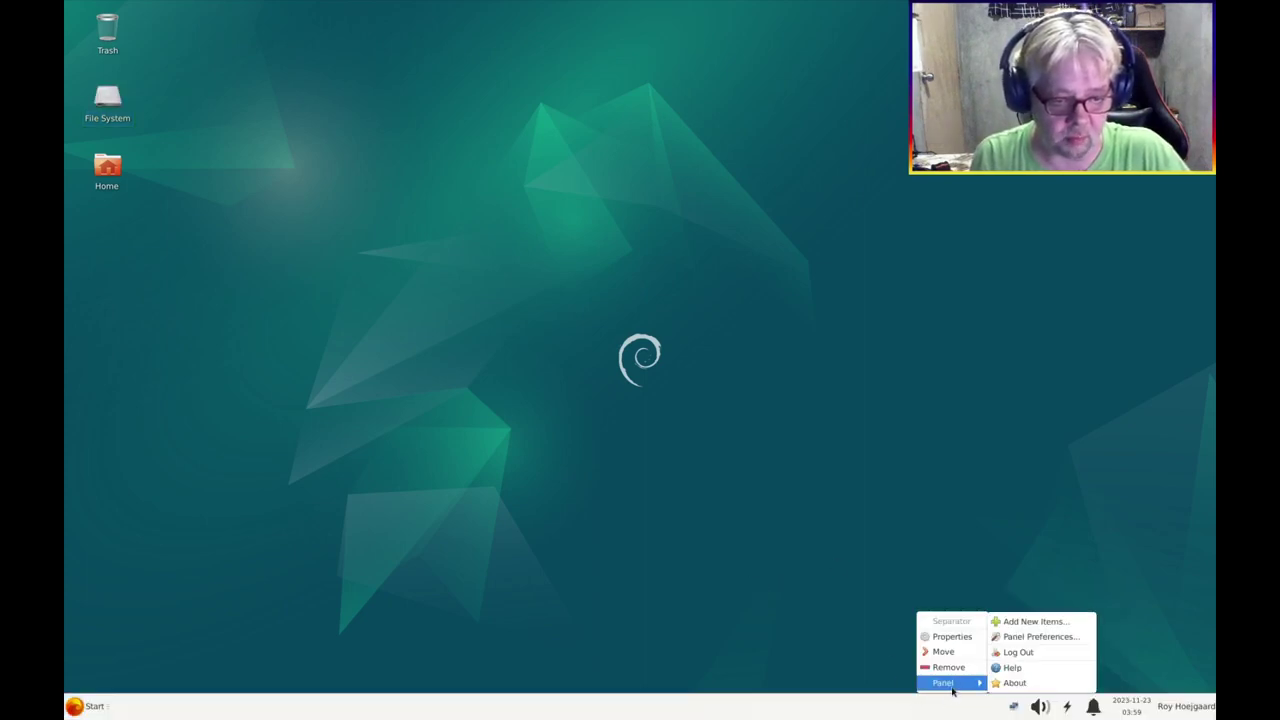
click(1043, 637)
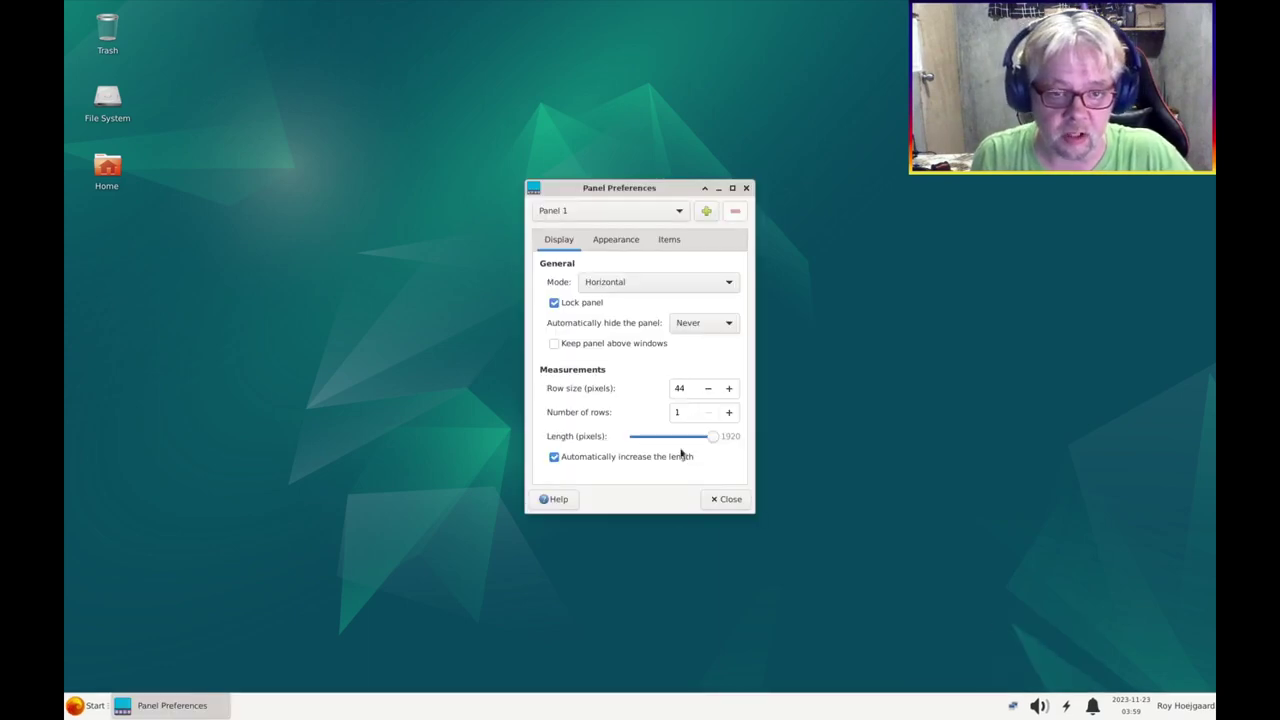
click(669, 240)
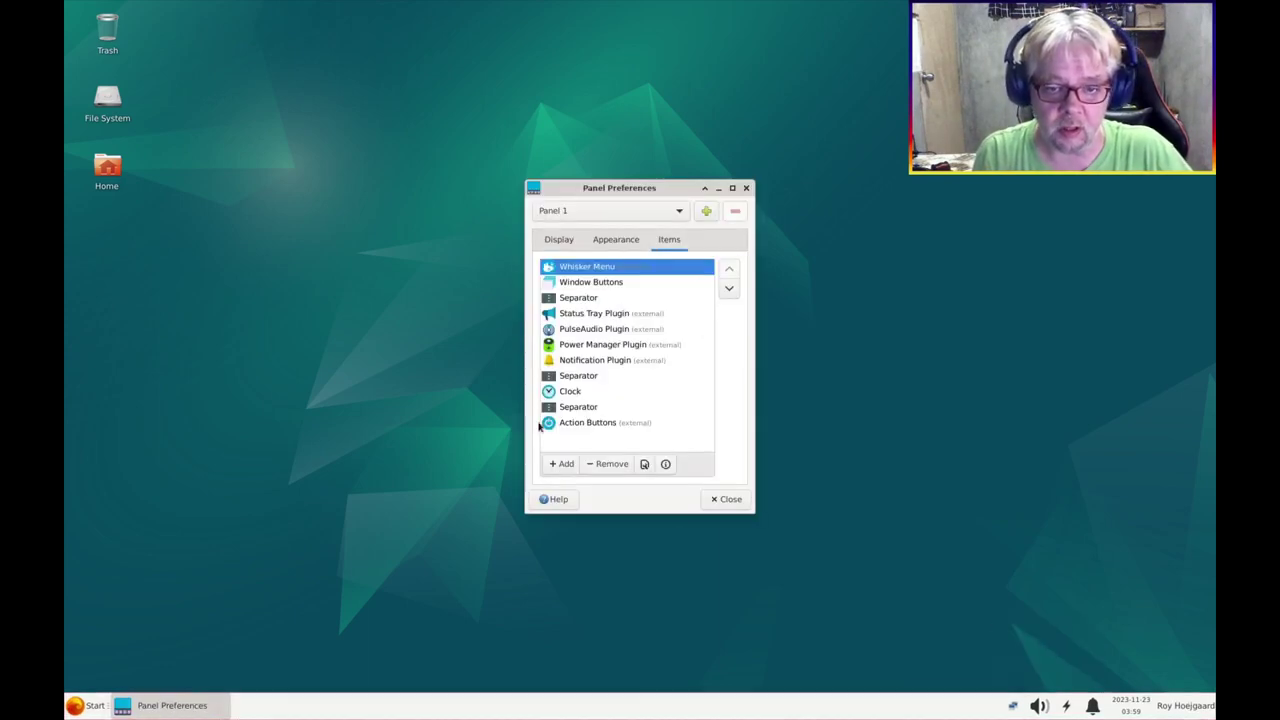
click(562, 464)
scroll(606, 372, down, 2)
scroll(606, 372, down, 10)
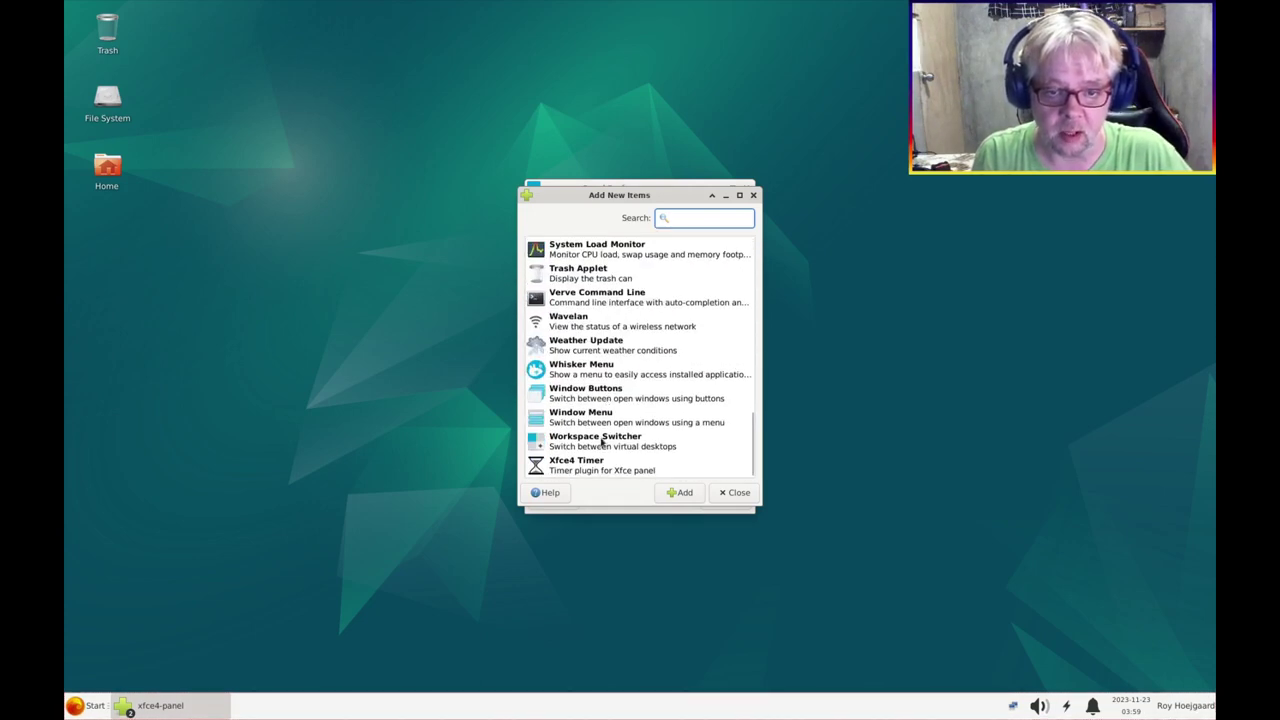
click(587, 346)
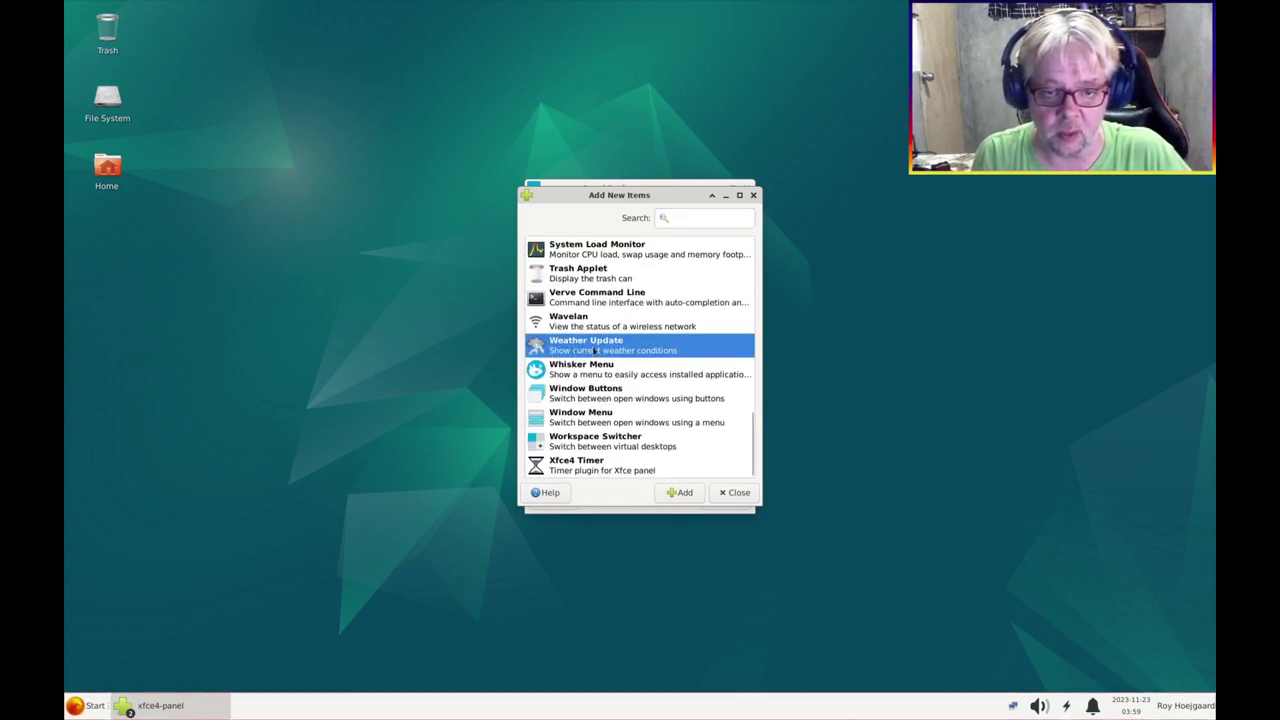
click(684, 492)
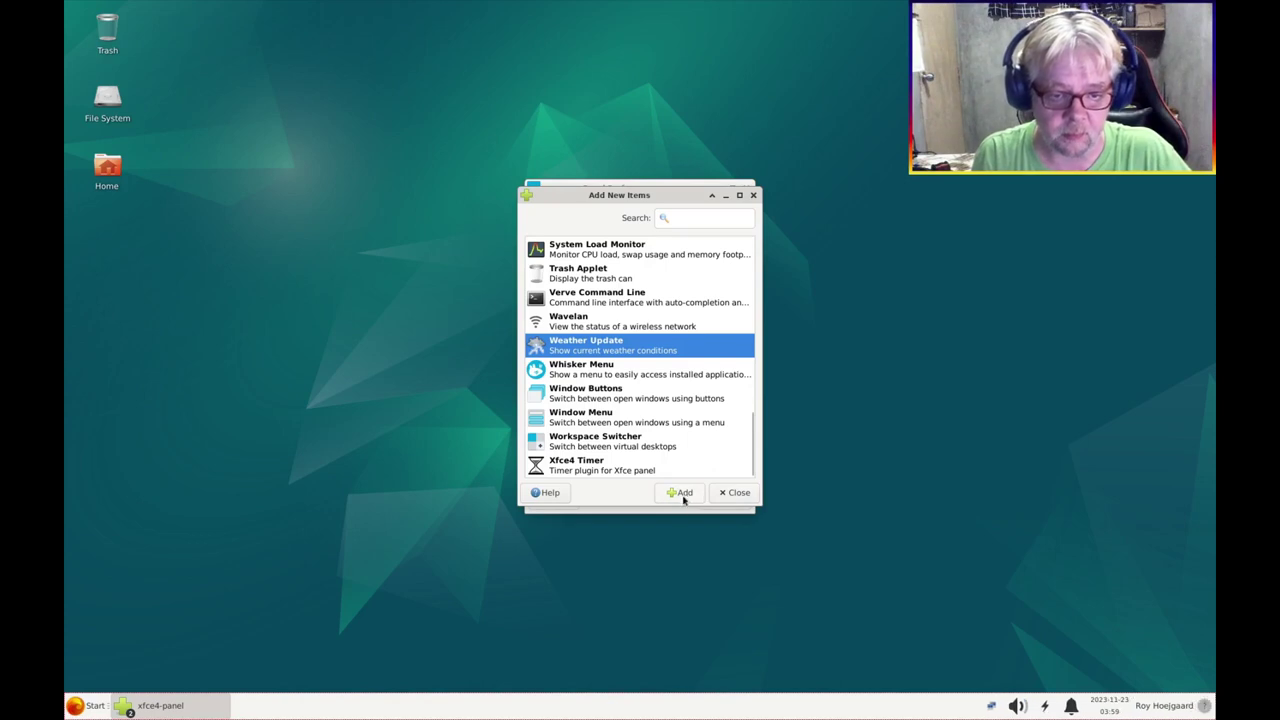
click(737, 492)
click(737, 500)
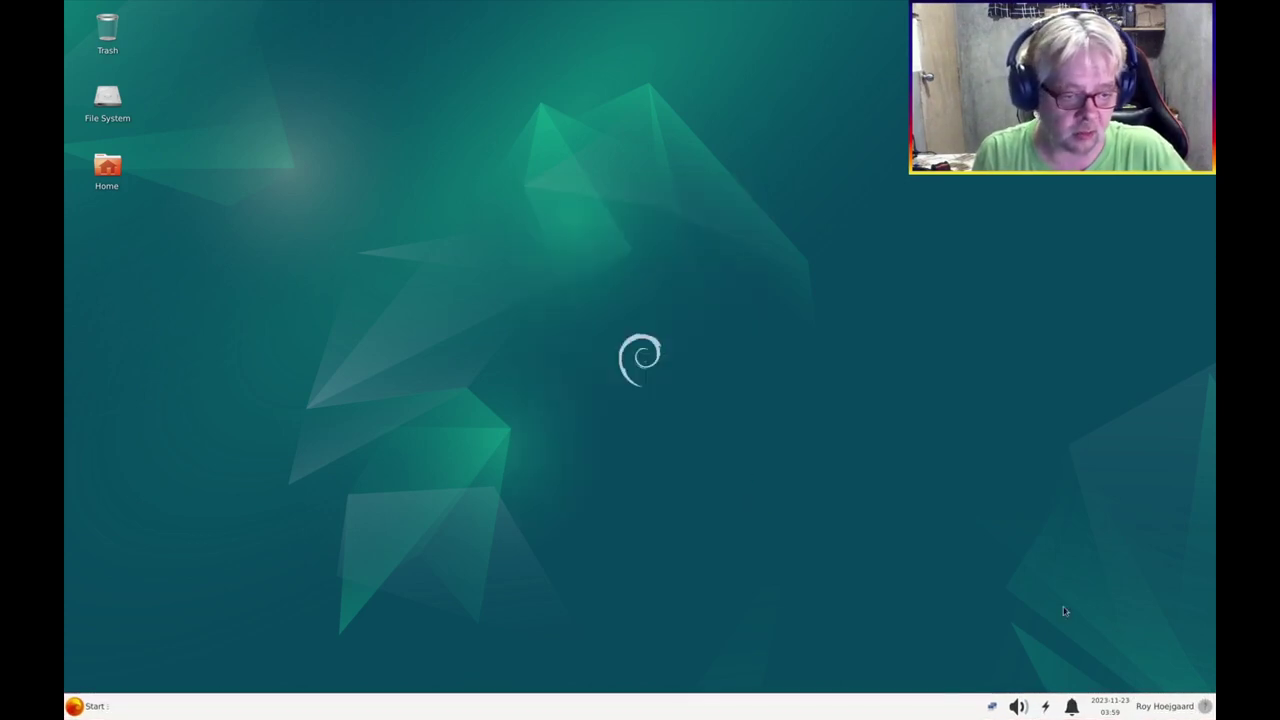
Change the weather plugin's location to Teresa, Rizal by searching 'Teresa', then close its settings
right_click(1199, 702)
click(1145, 667)
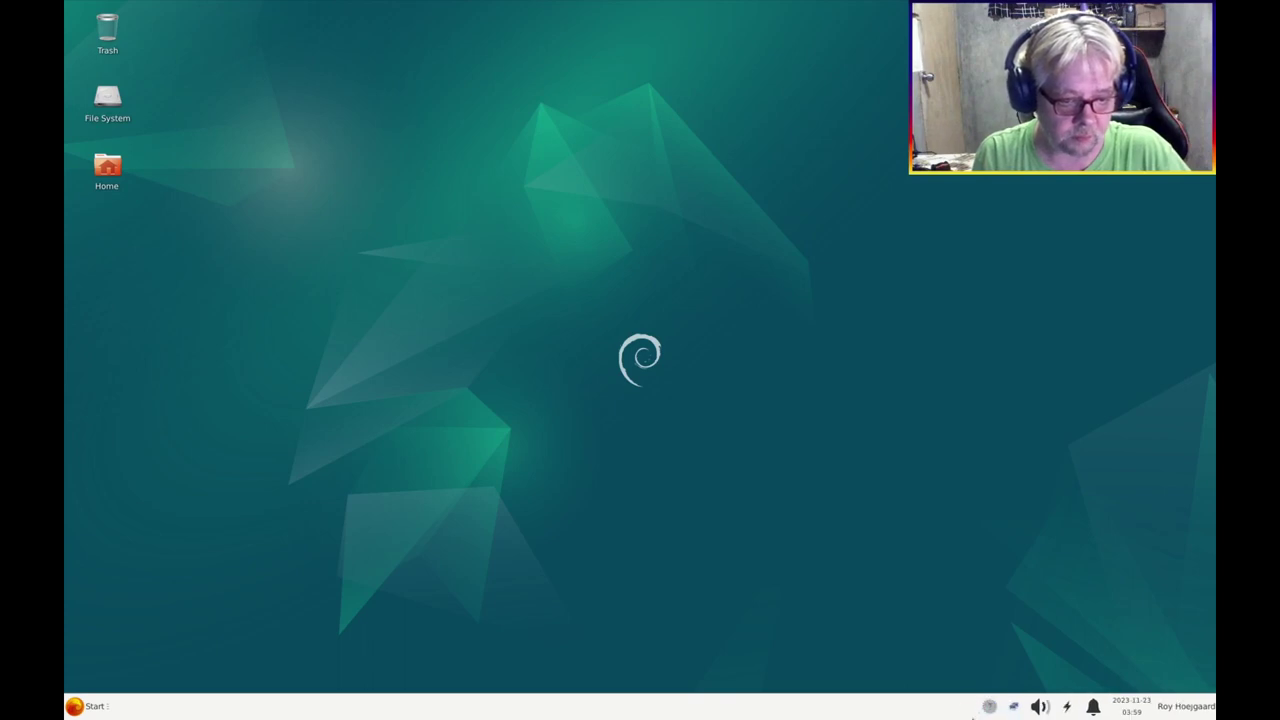
right_click(989, 706)
click(1066, 619)
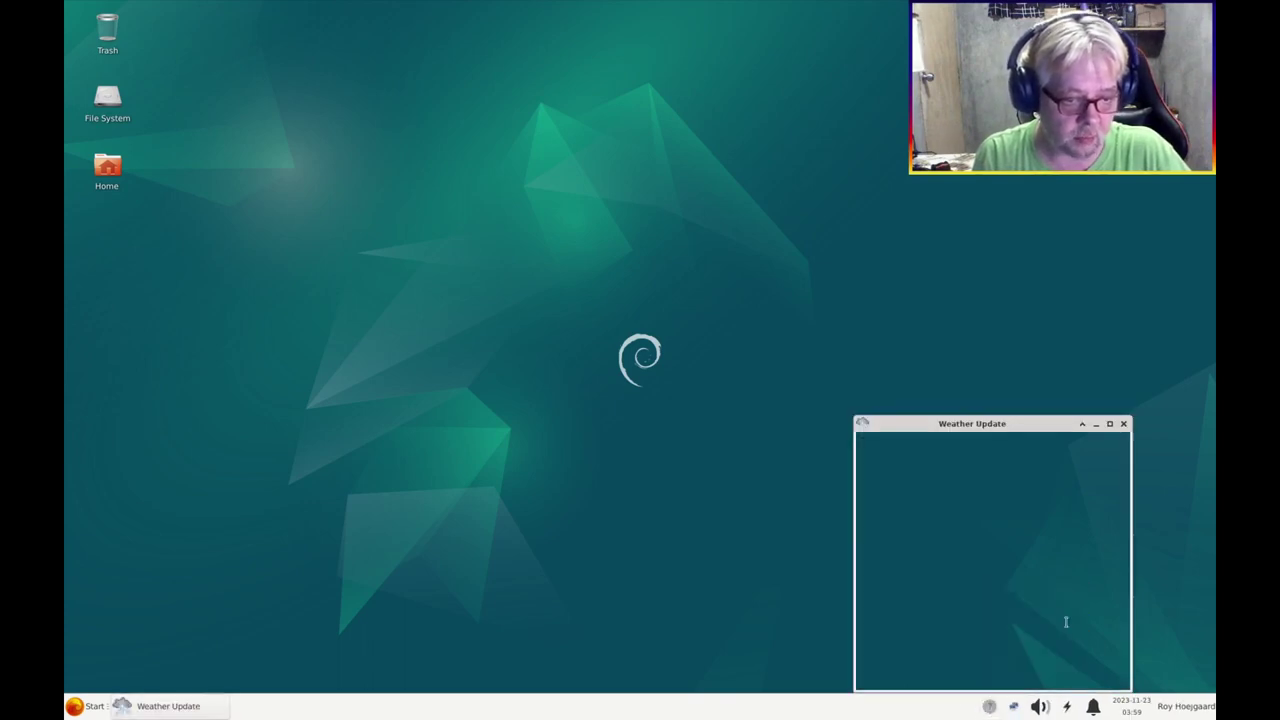
click(1087, 523)
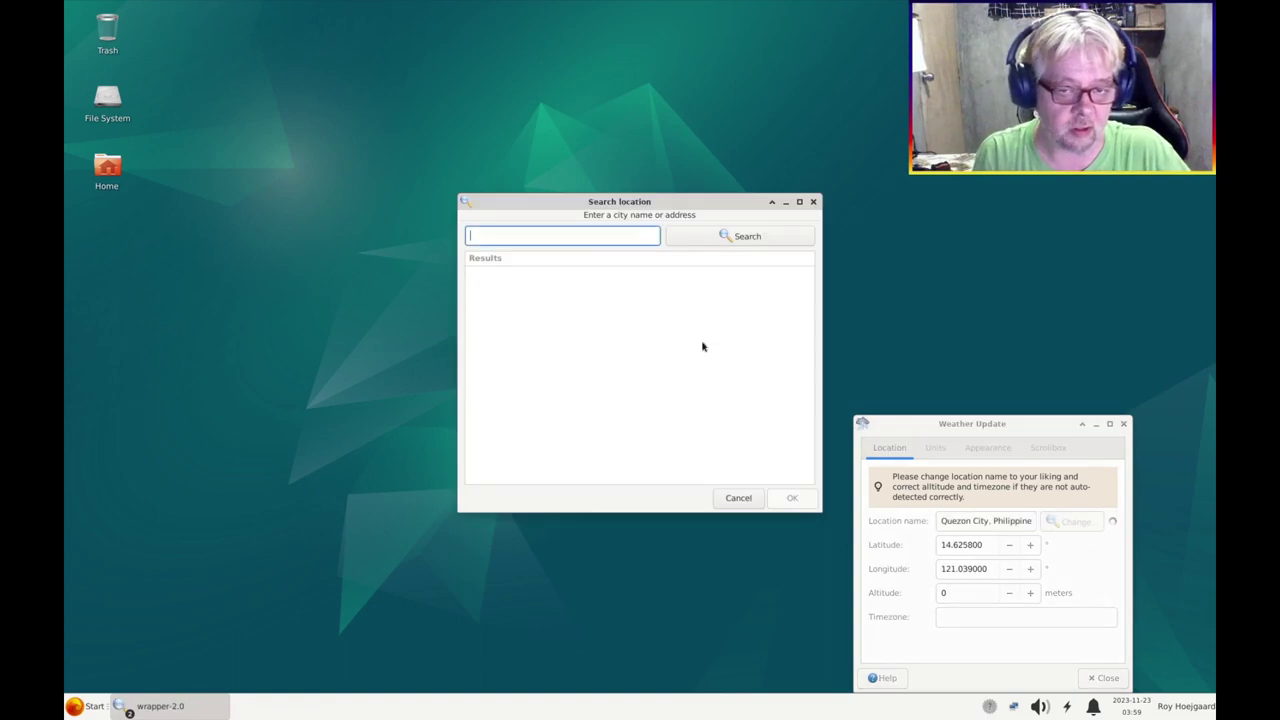
text(Teresa,Rizal)
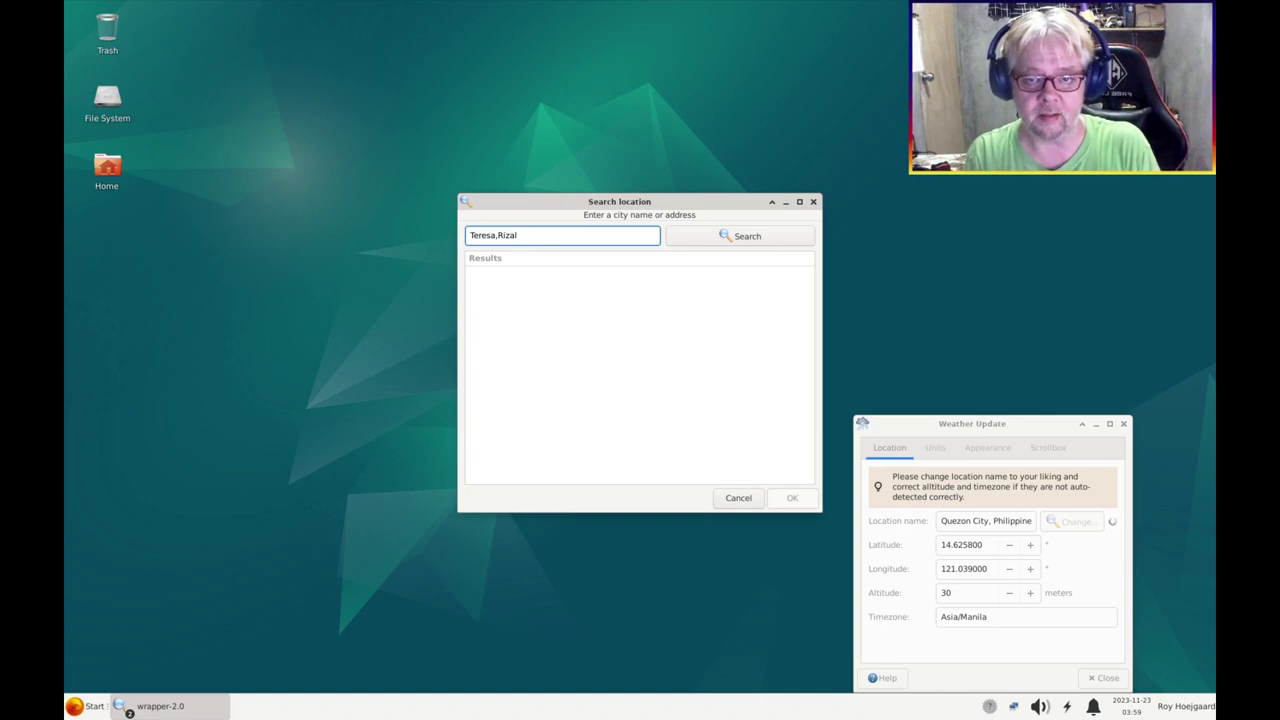
key(Return)
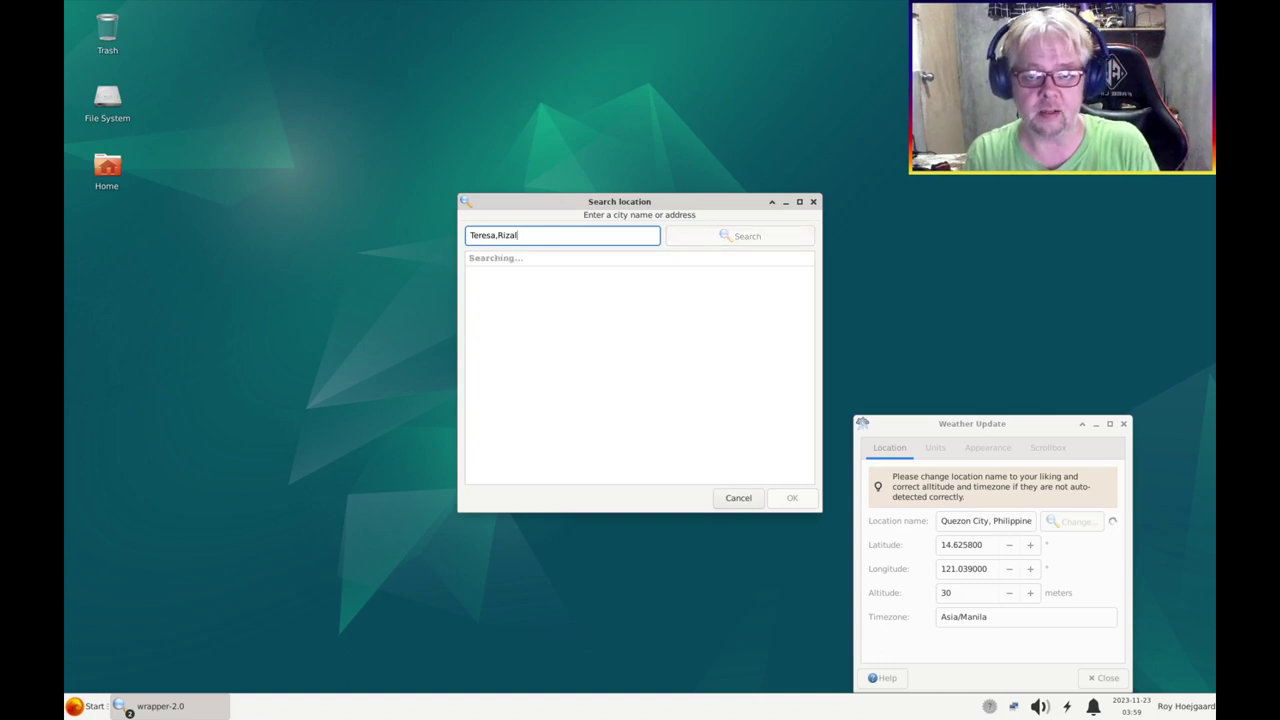
click(810, 505)
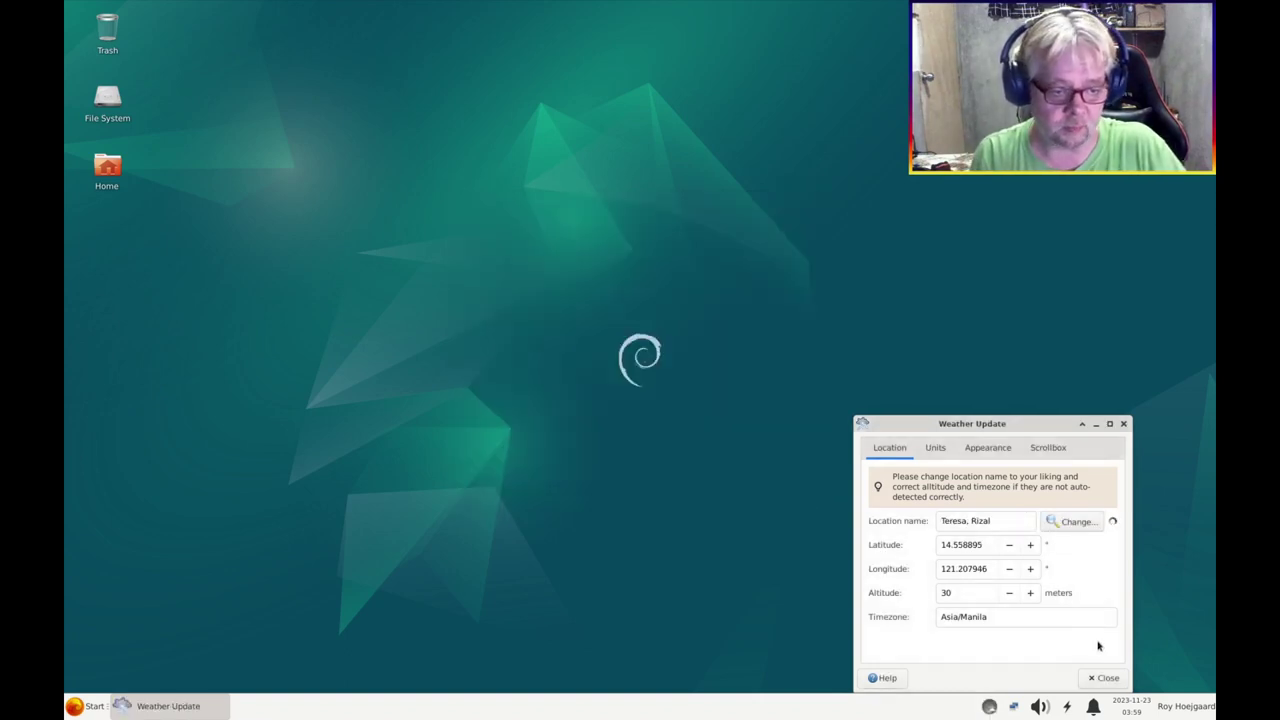
click(1107, 678)
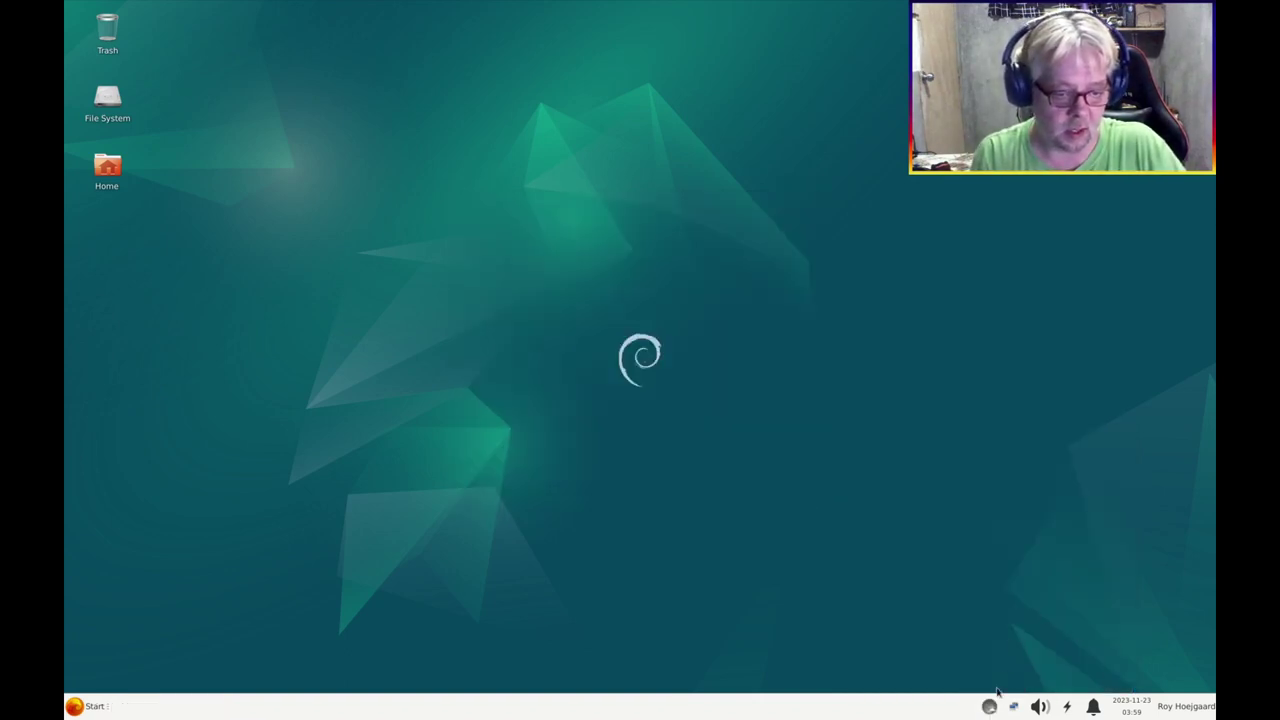
mouse_move(989, 706)
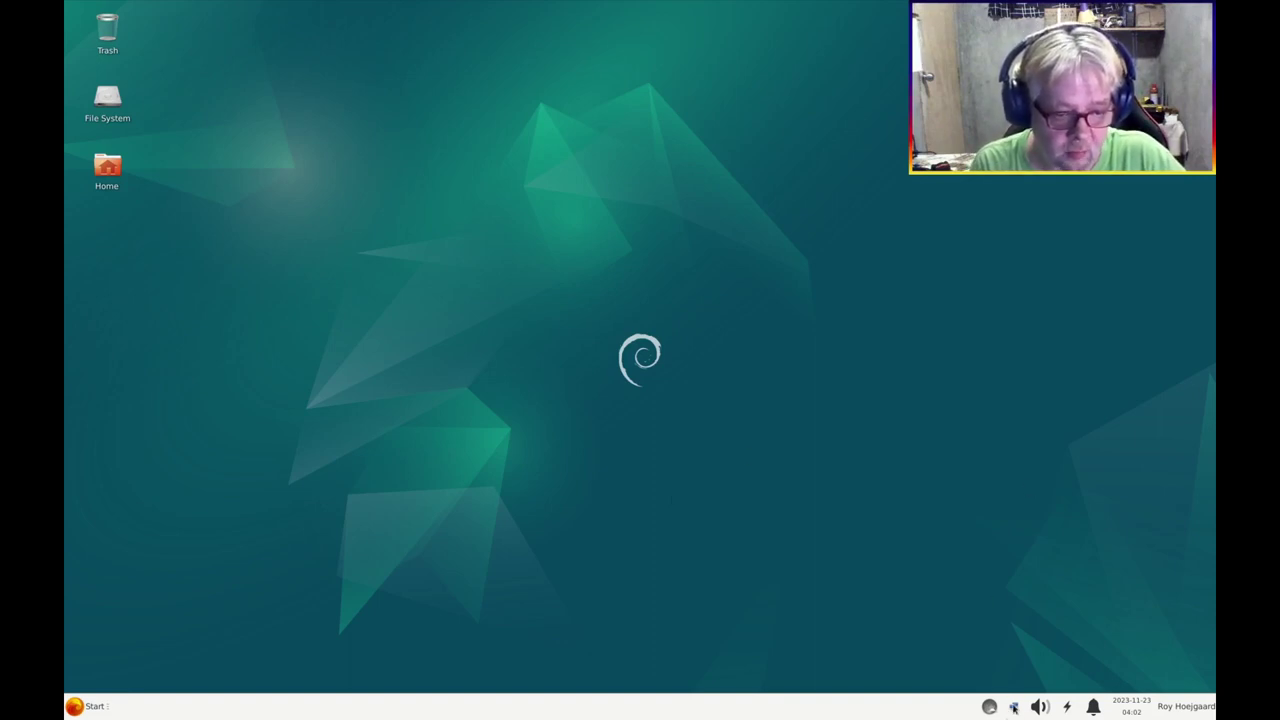
Set the Status Tray plugin to Menu as primary action, no square items, 24-pixel icons
right_click(824, 707)
mouse_move(858, 684)
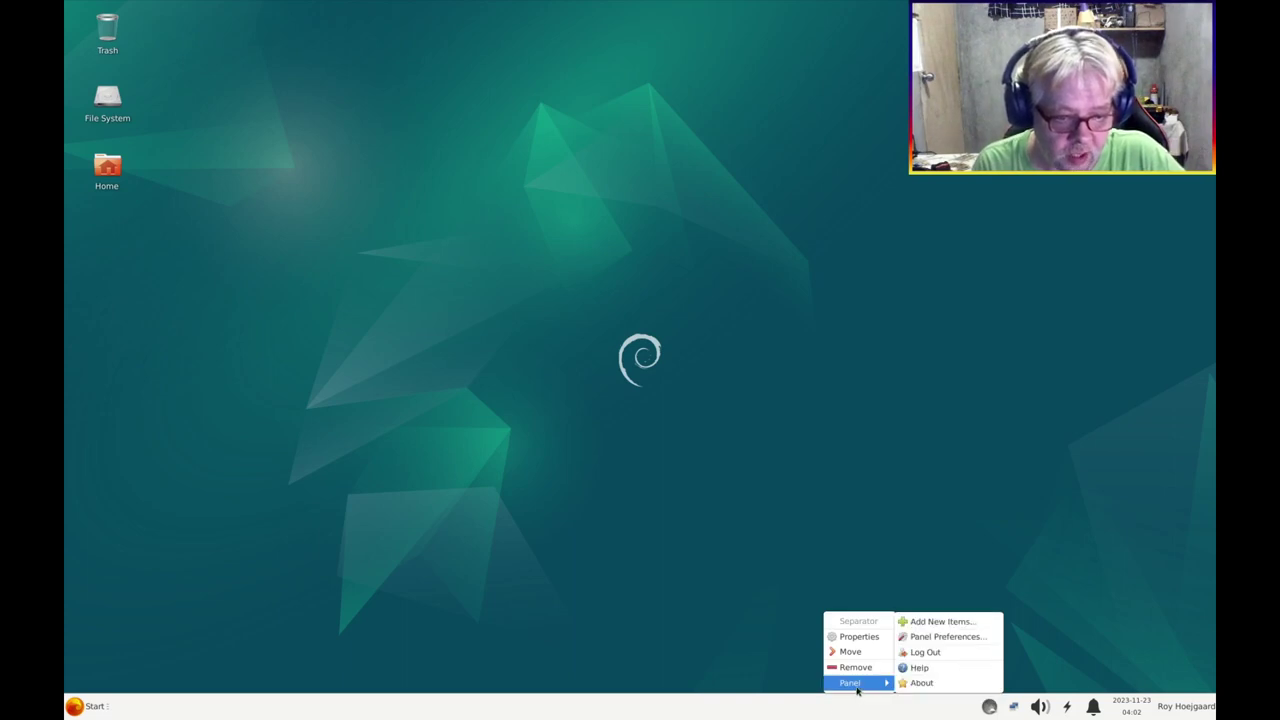
click(932, 637)
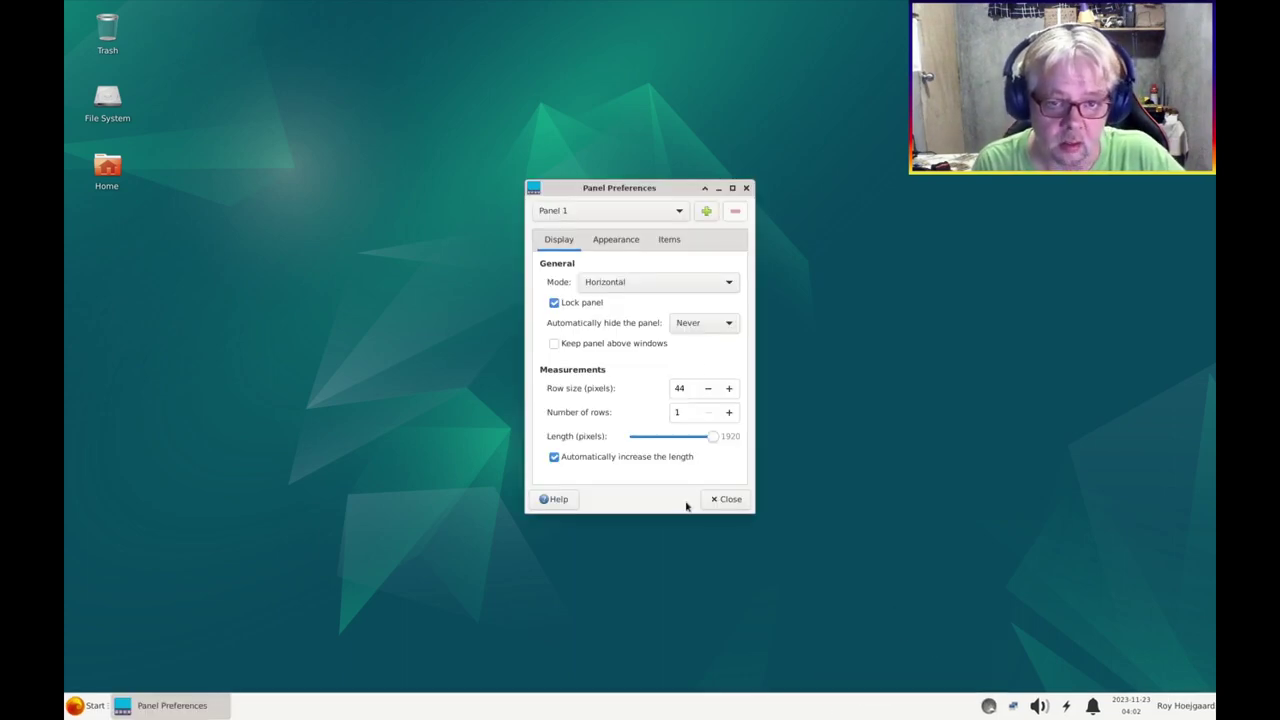
click(668, 243)
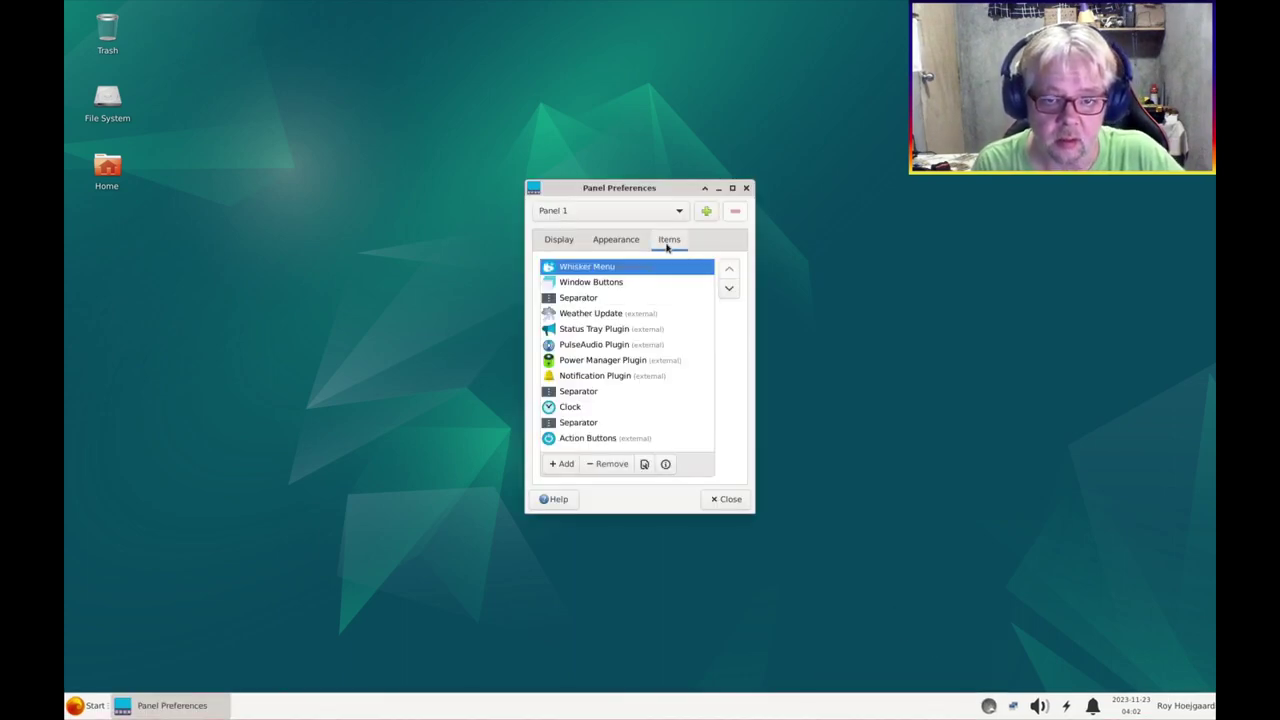
click(575, 334)
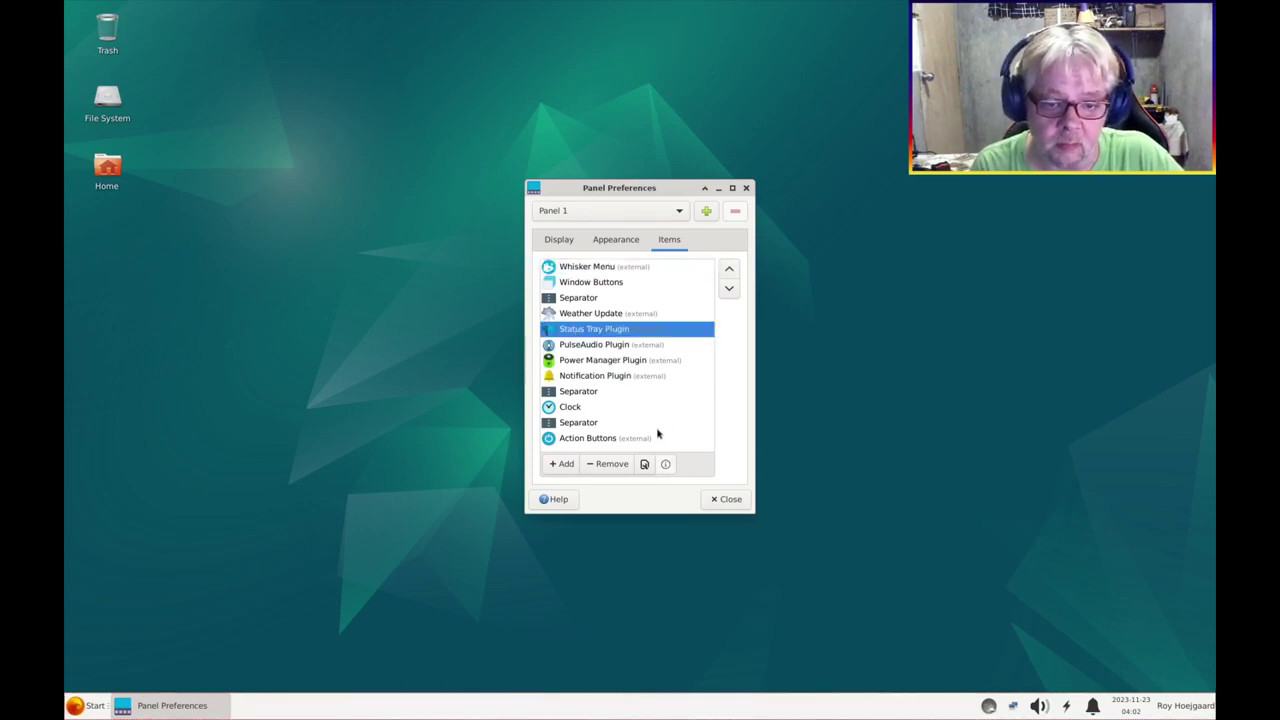
click(645, 464)
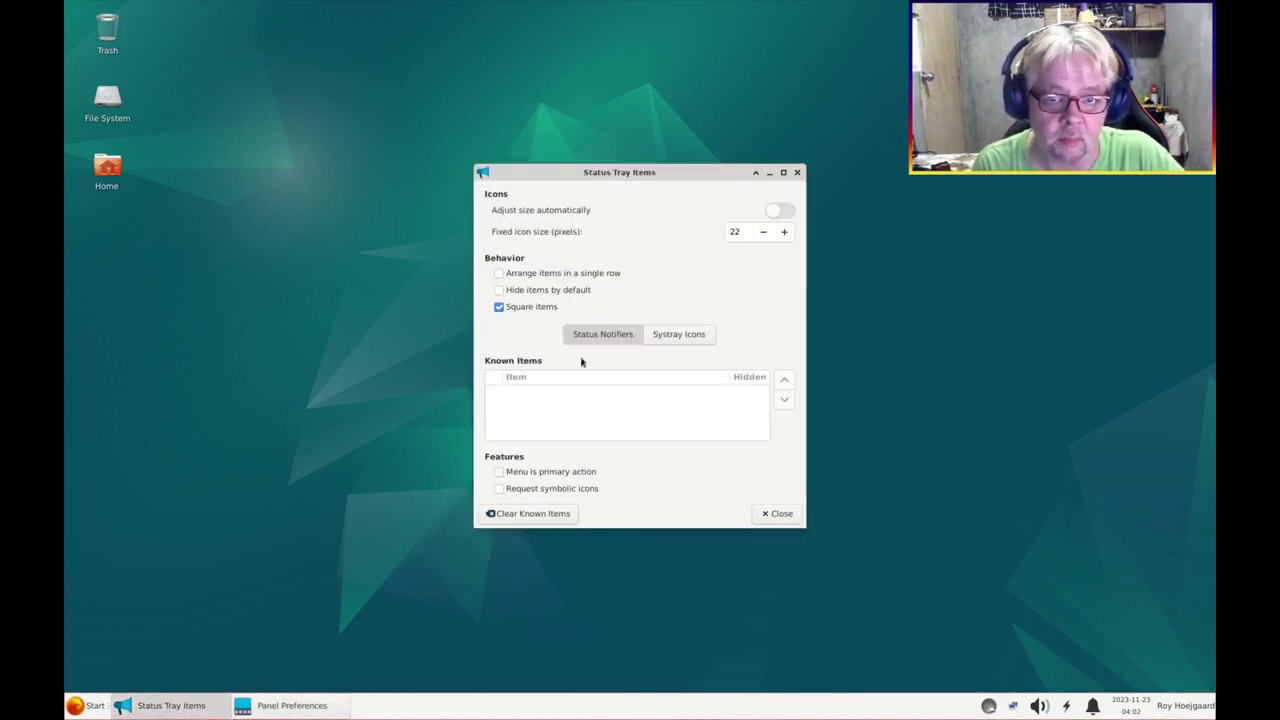
click(539, 475)
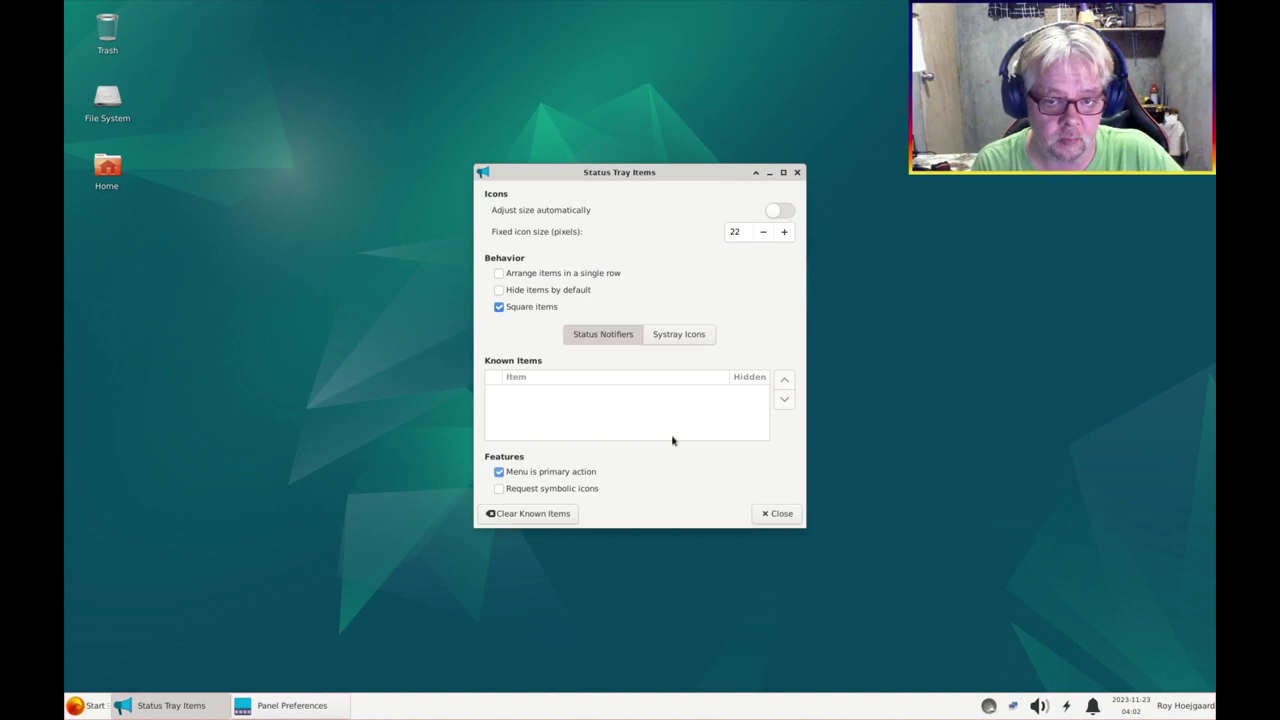
click(537, 306)
click(784, 231)
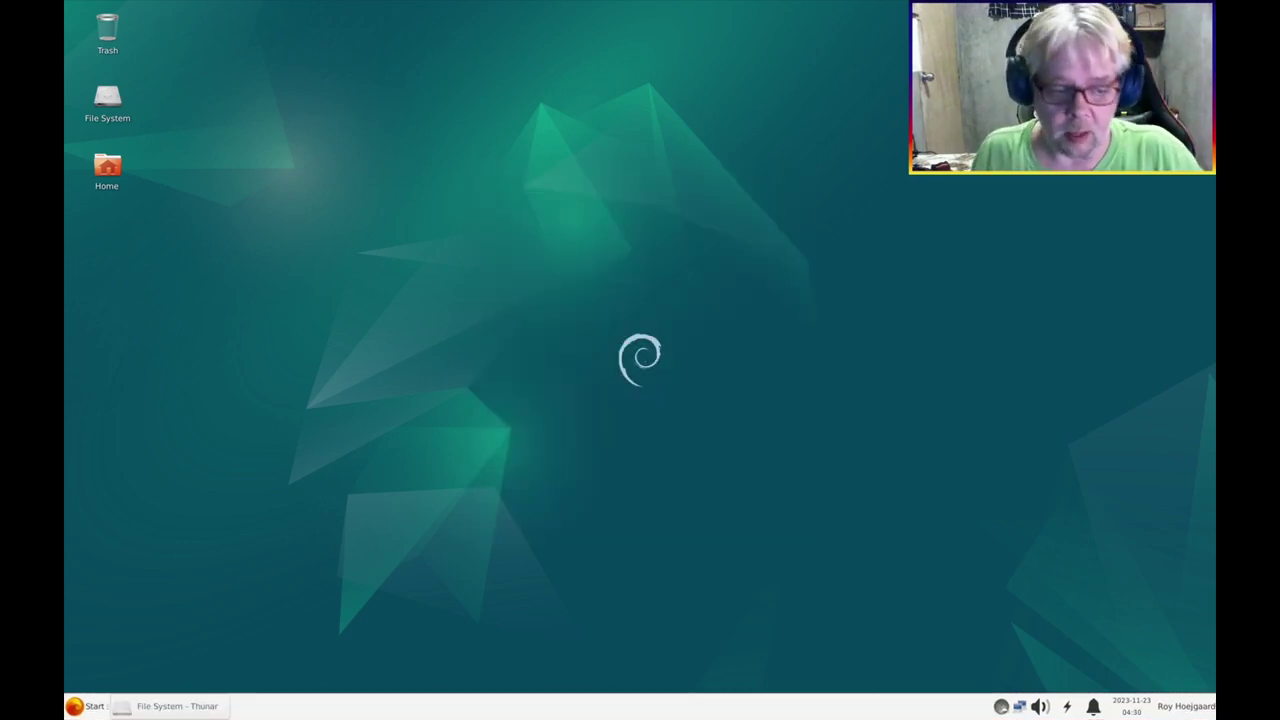
Open the VM's and the host's Clock settings side by side
right_click(1131, 710)
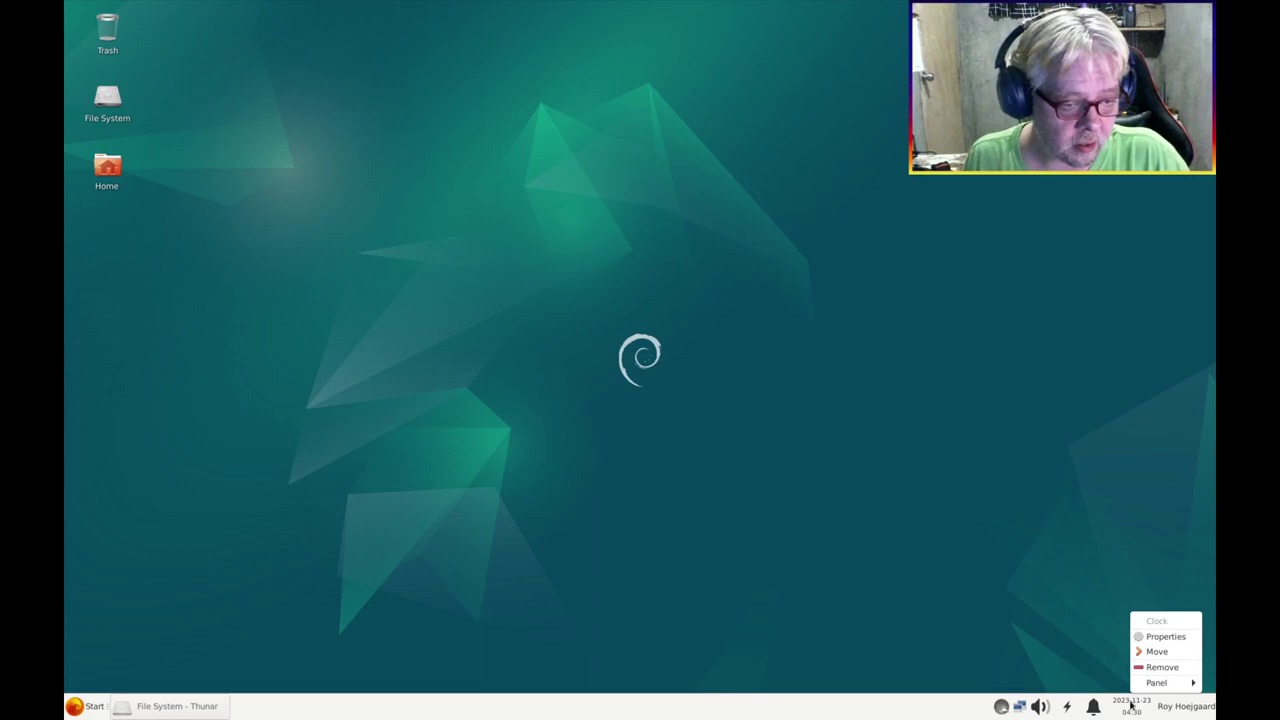
click(1150, 639)
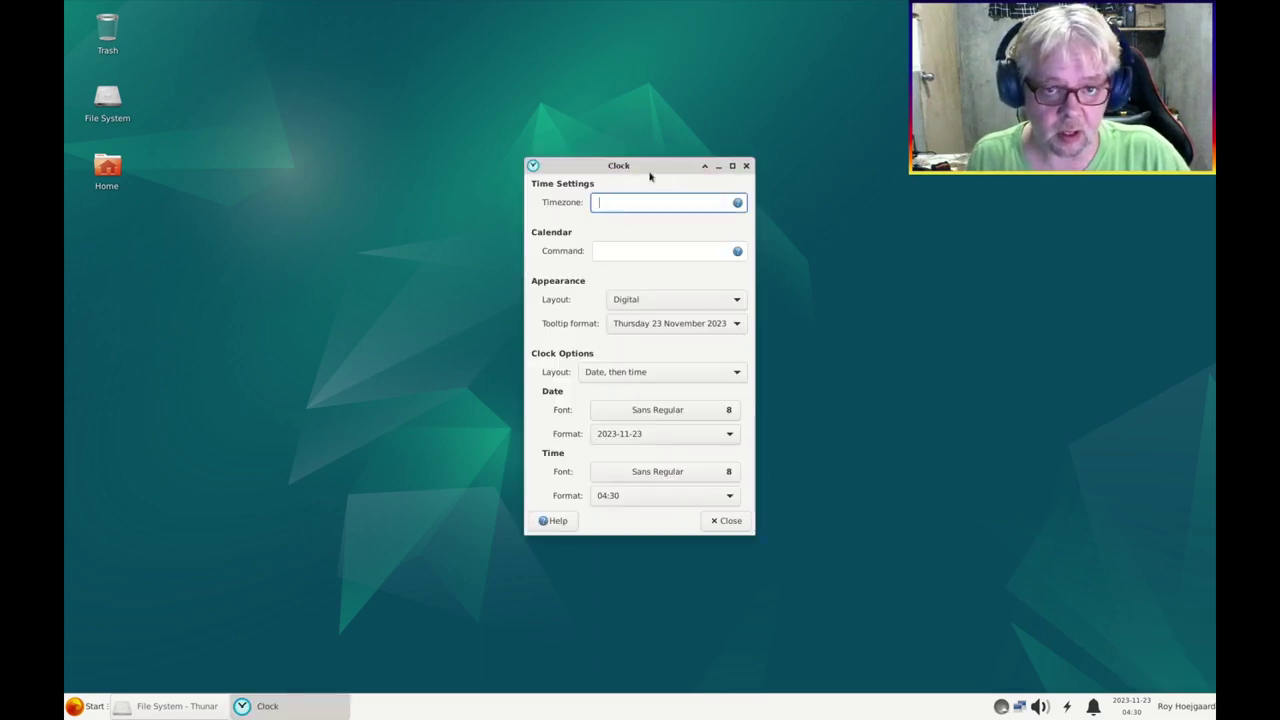
drag(650, 177, 639, 183)
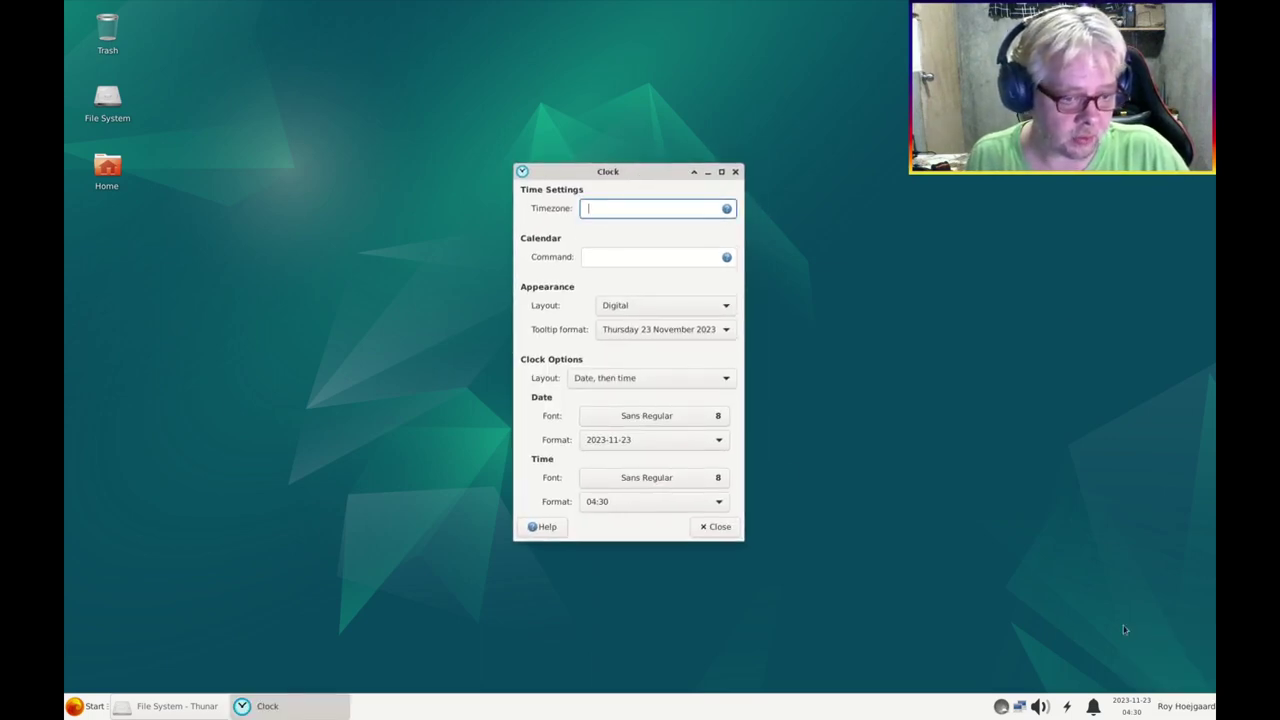
mouse_move(1110, 712)
right_click(1168, 708)
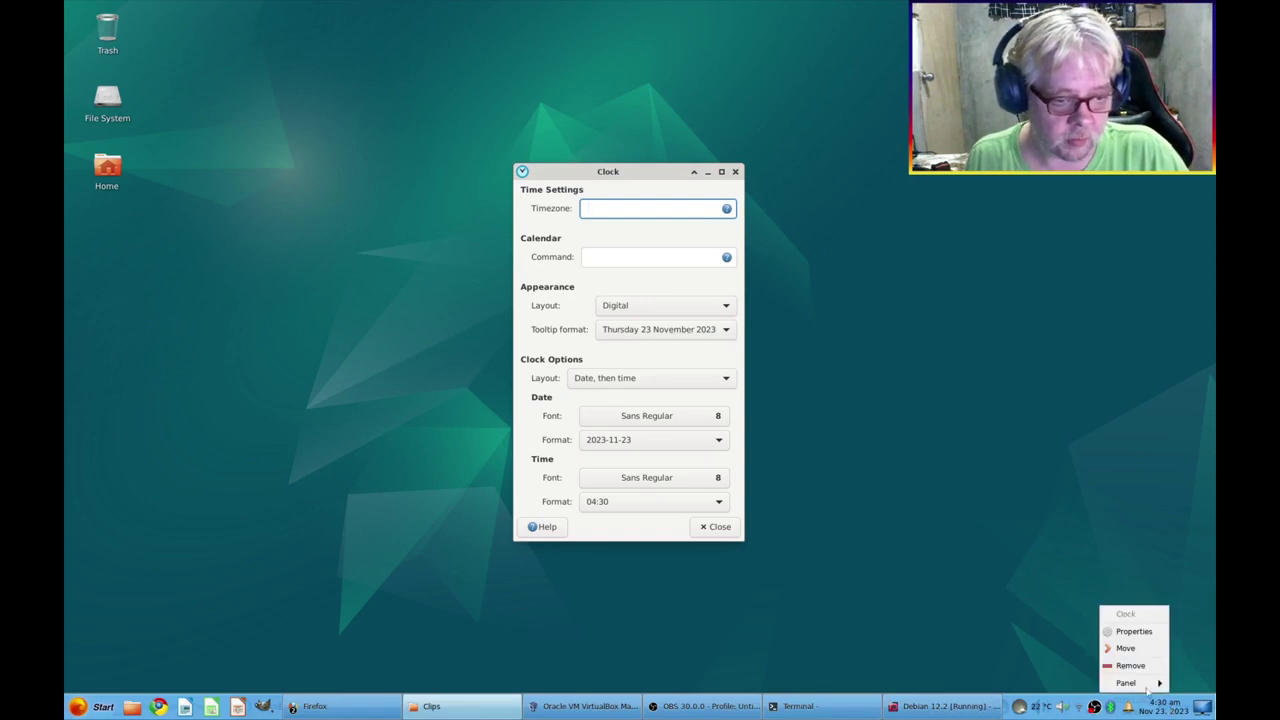
click(1150, 628)
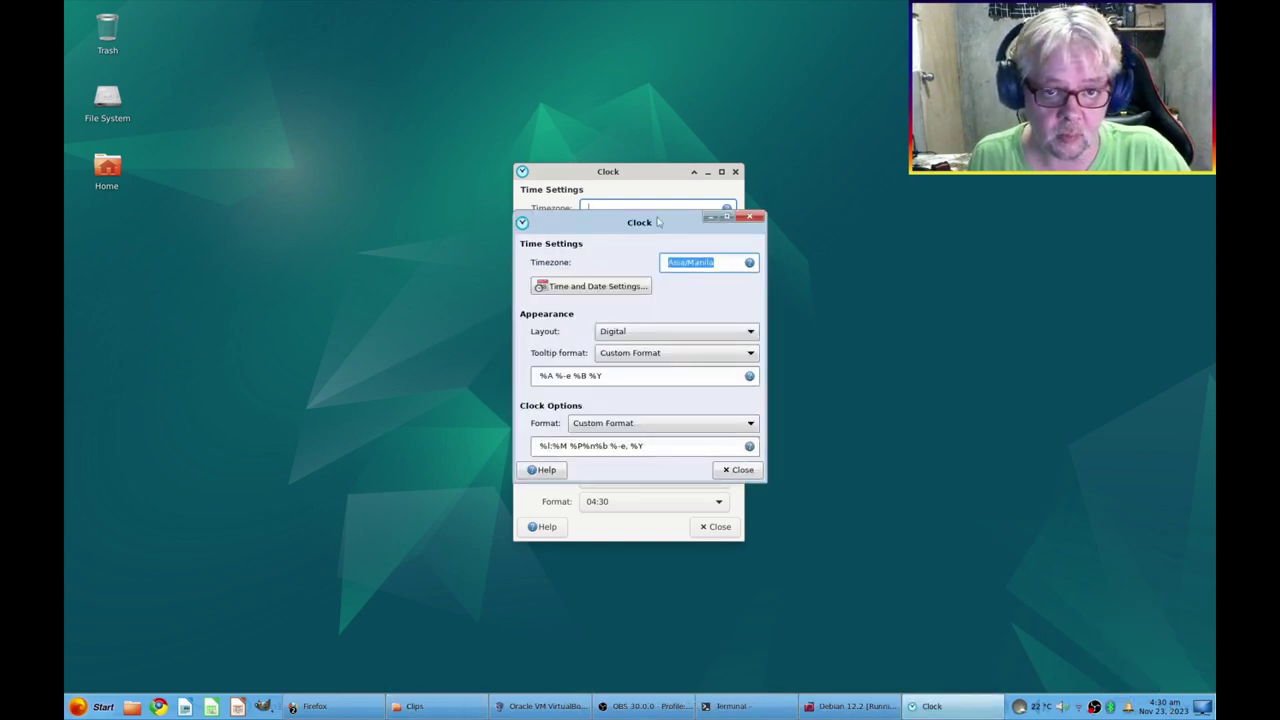
drag(658, 222, 881, 214)
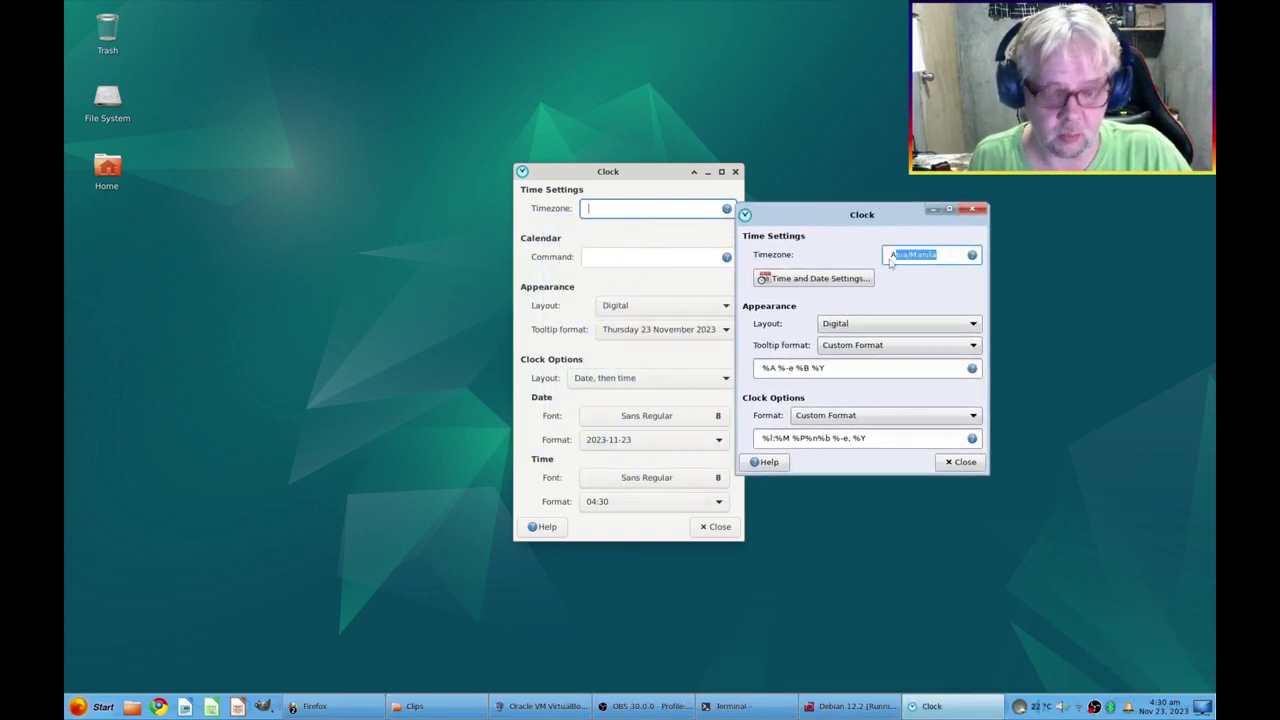
Paste the host's Asia/Manila timezone into the VM clock, then copy the host tooltip format
drag(938, 254, 865, 256)
key(ctrl+c)
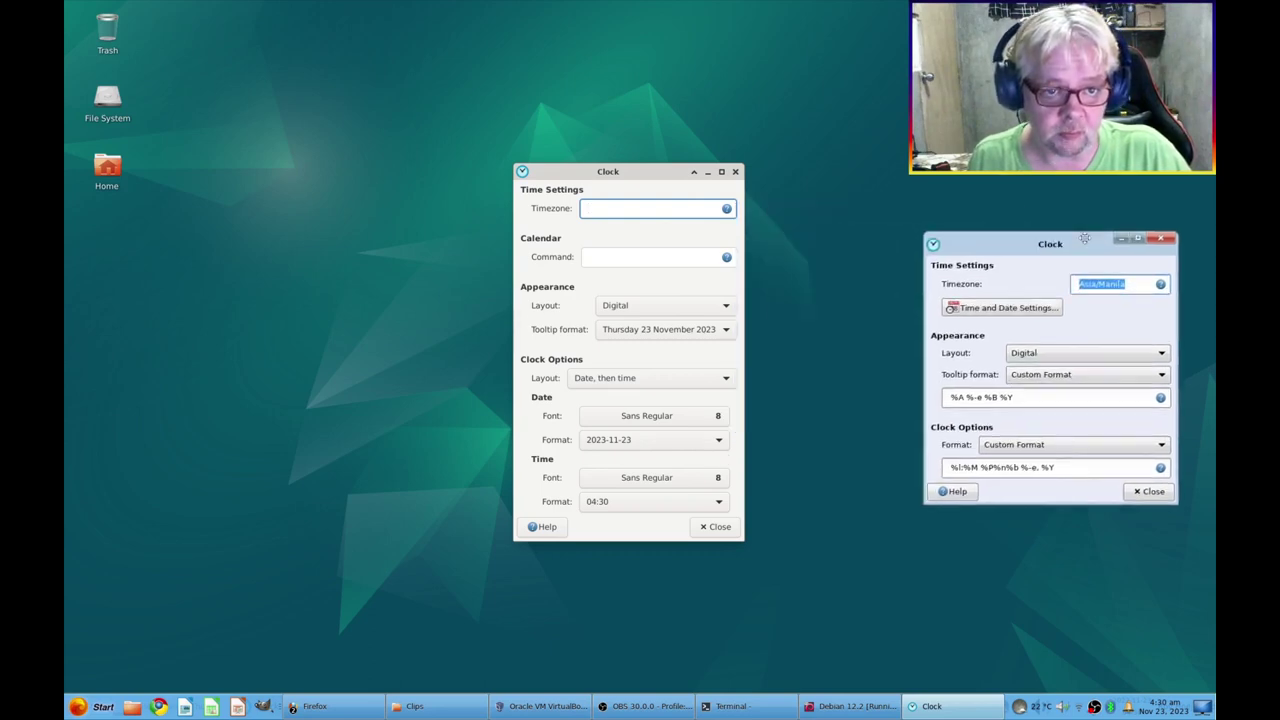
key(Escape)
key(ctrl+v)
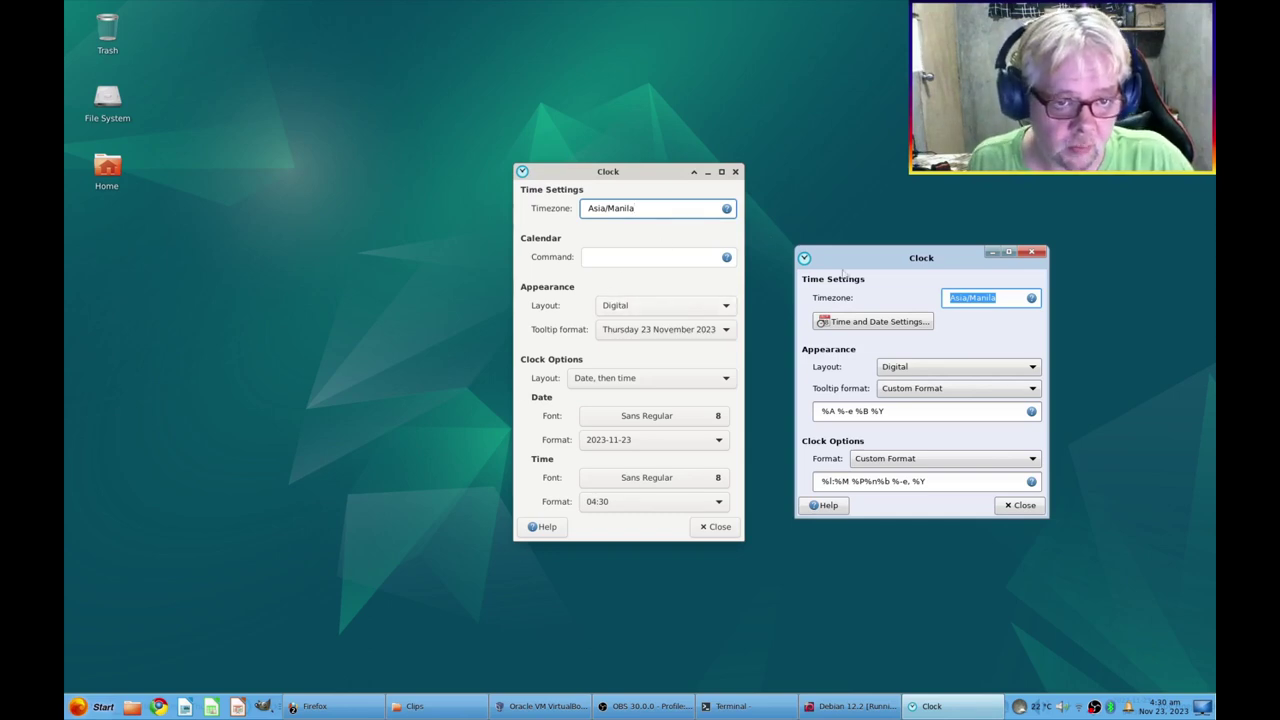
drag(864, 259, 885, 253)
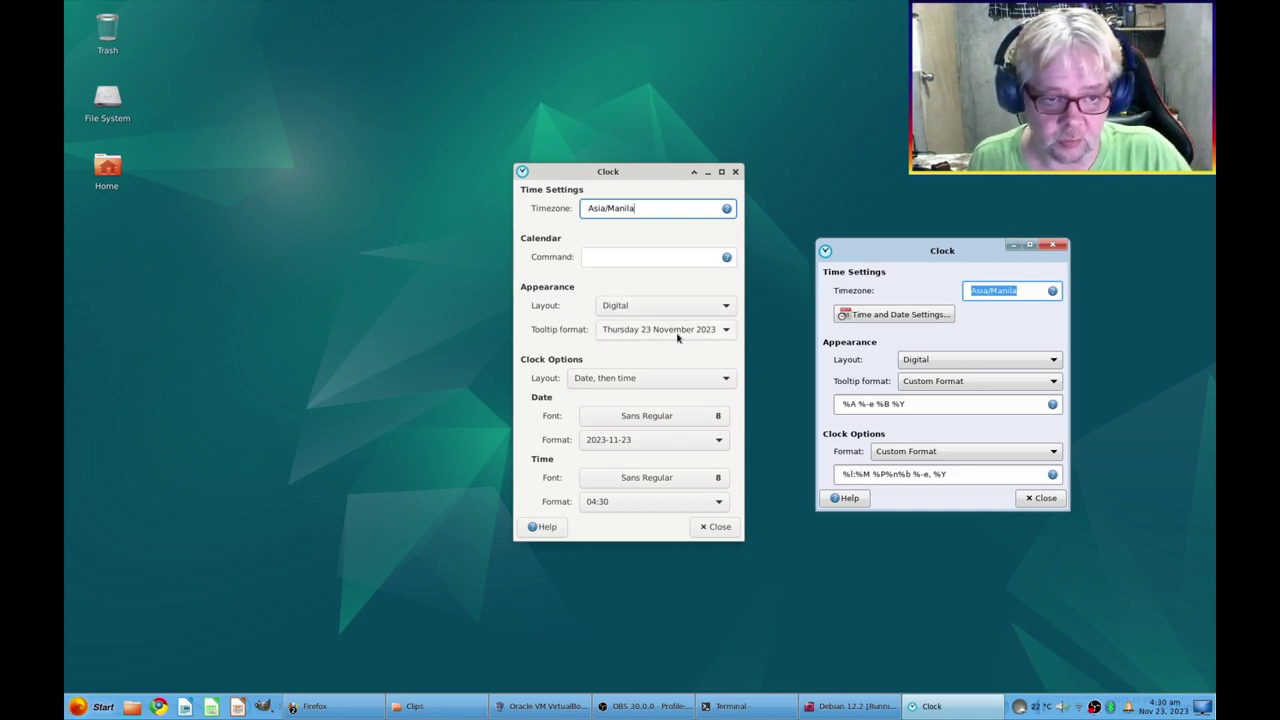
drag(914, 403, 840, 400)
key(ctrl+c)
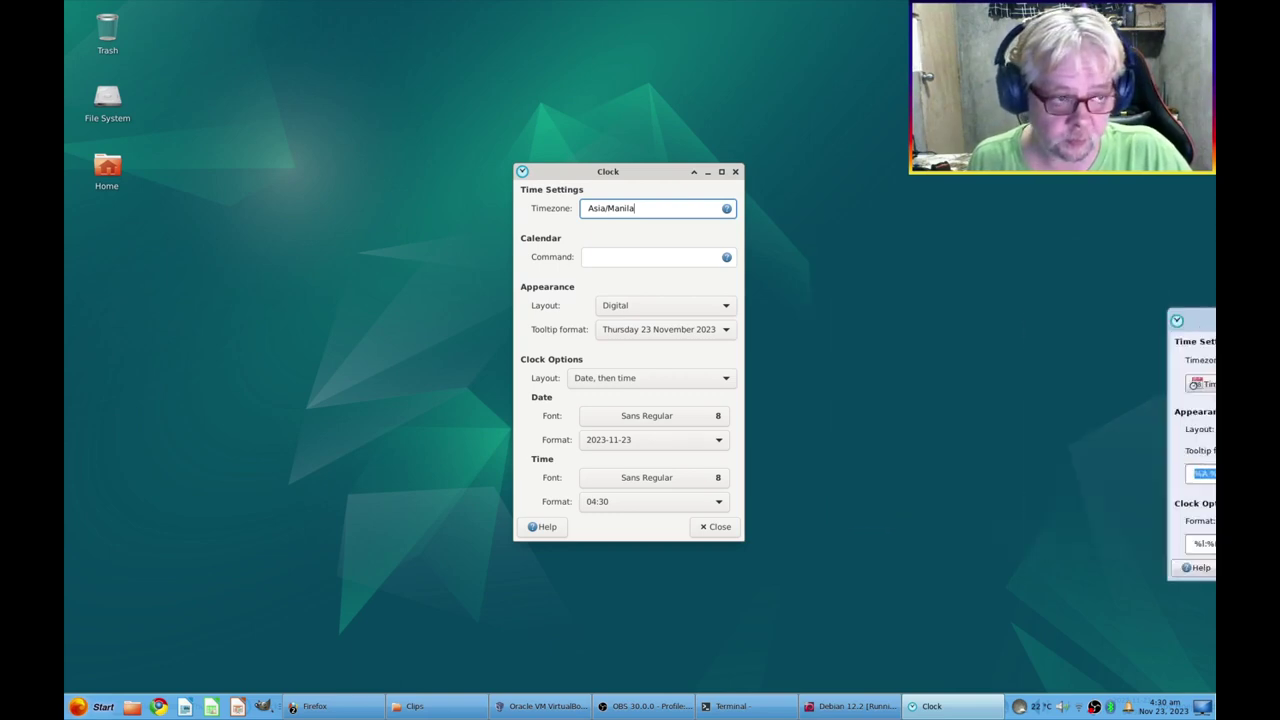
click(639, 332)
Set a custom tooltip format %A %-e %B %Y and the Time, then date layout
click(632, 384)
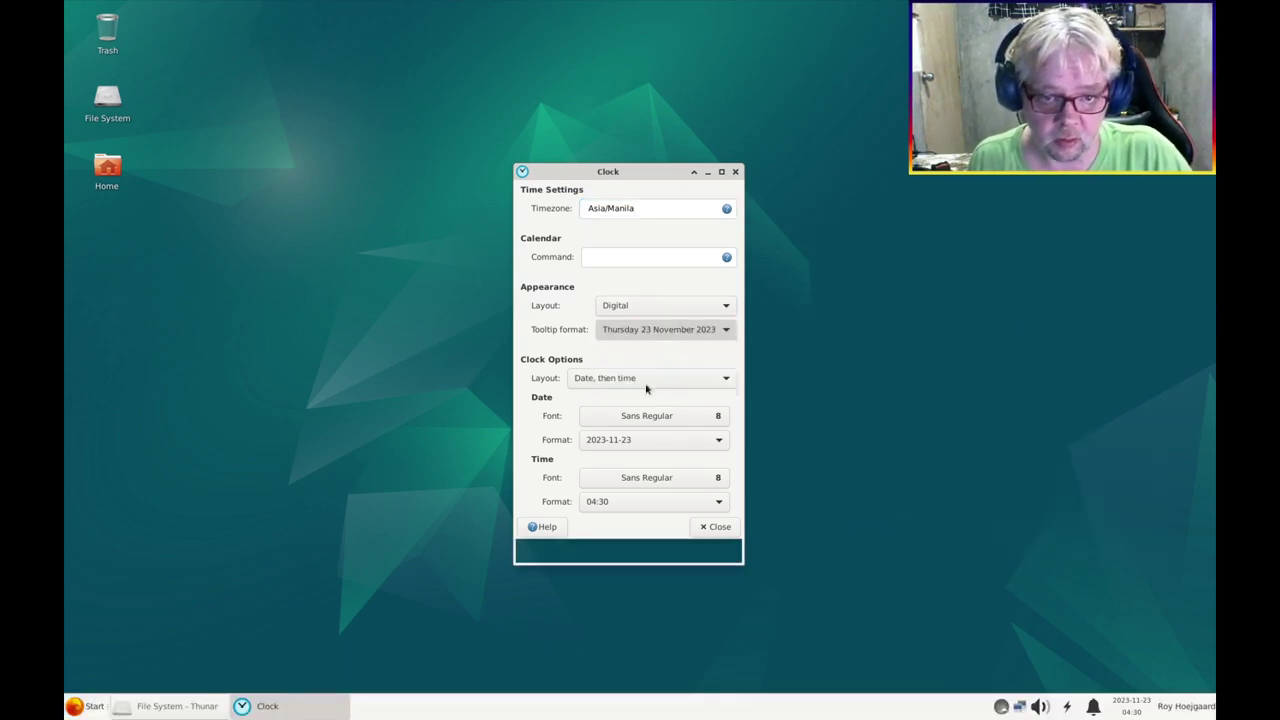
drag(605, 354, 540, 354)
key(ctrl+v)
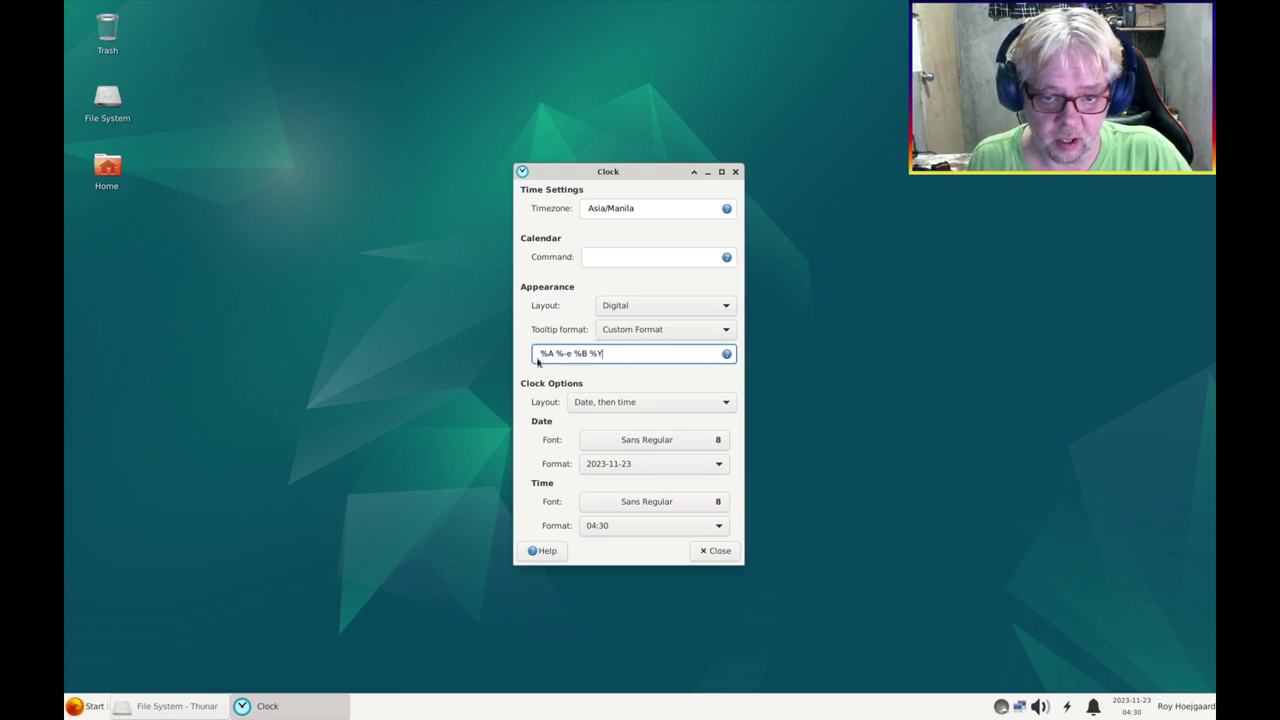
click(620, 402)
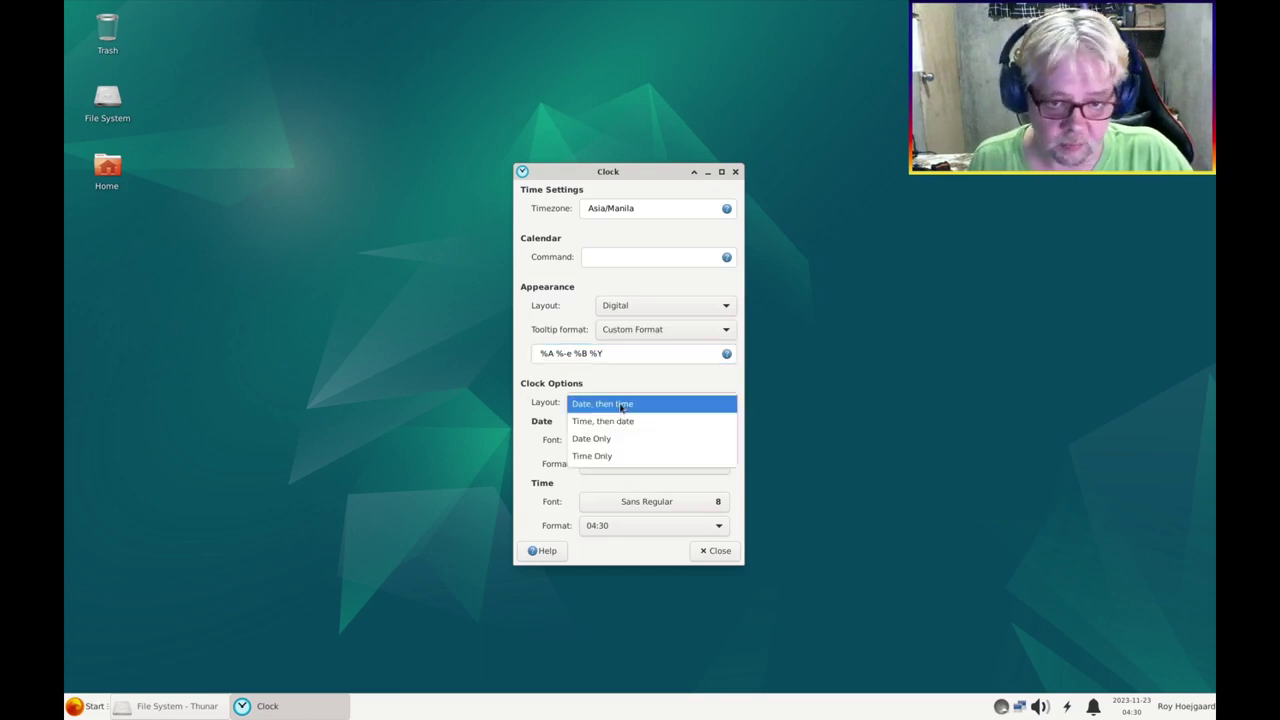
click(613, 421)
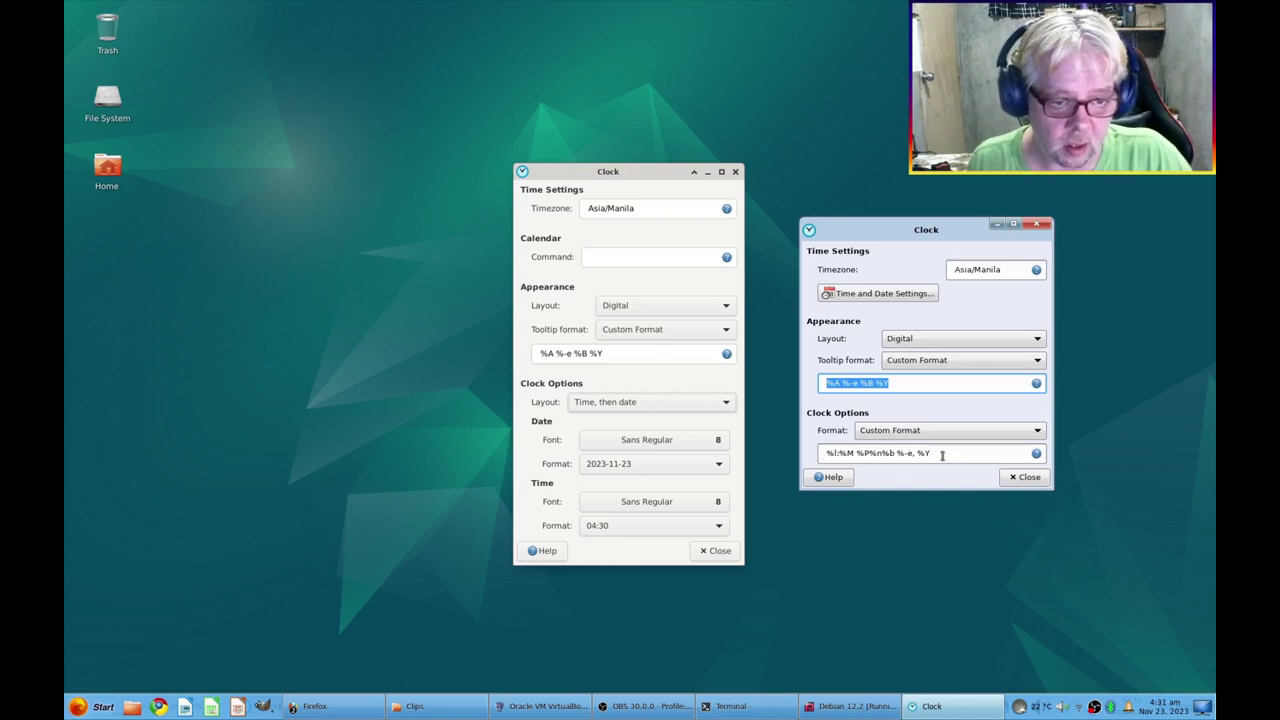
Set a custom time format %l:%M %P copied from the host clock
drag(942, 455, 820, 452)
click(857, 455)
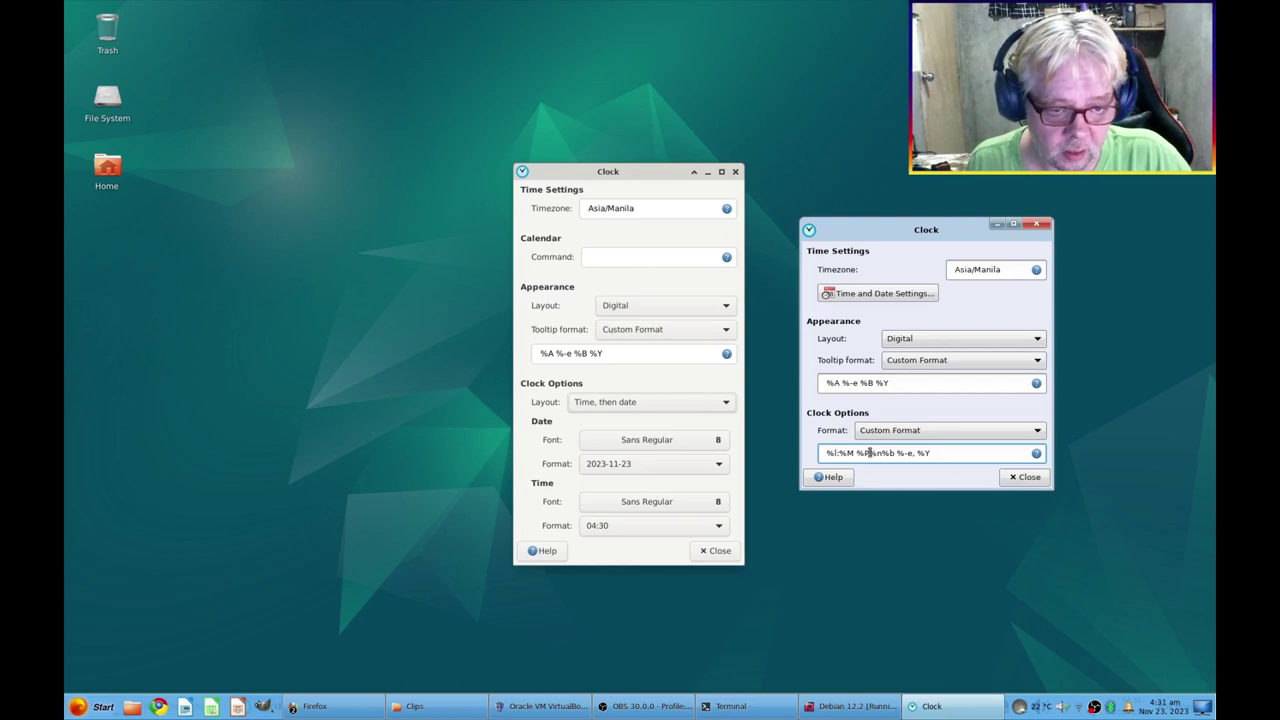
drag(869, 453, 824, 459)
key(ctrl+c)
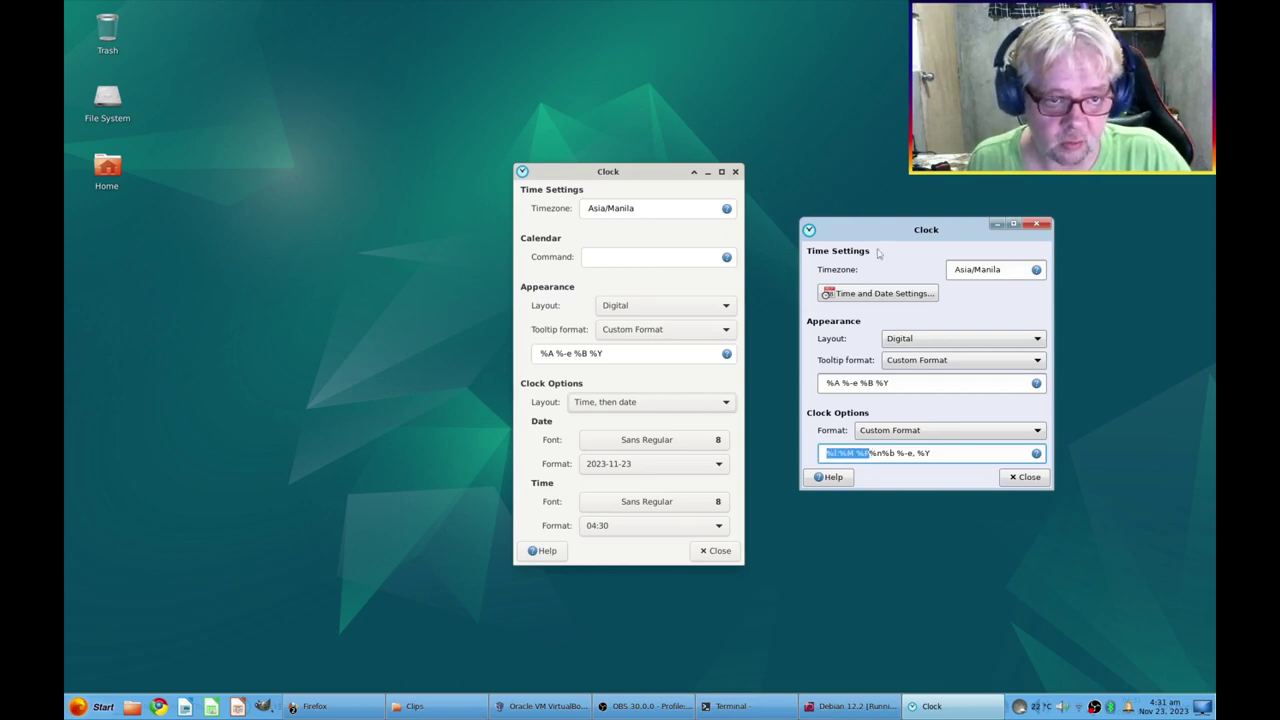
key(Escape)
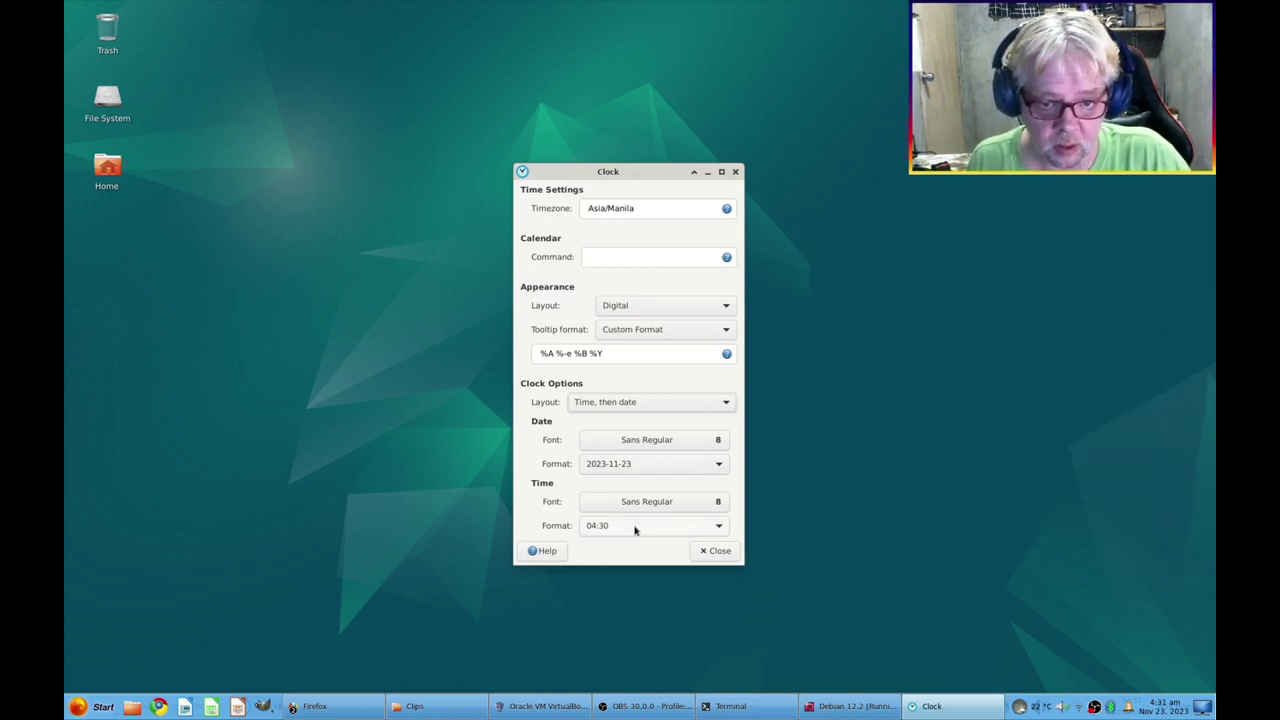
click(634, 528)
click(620, 651)
click(608, 551)
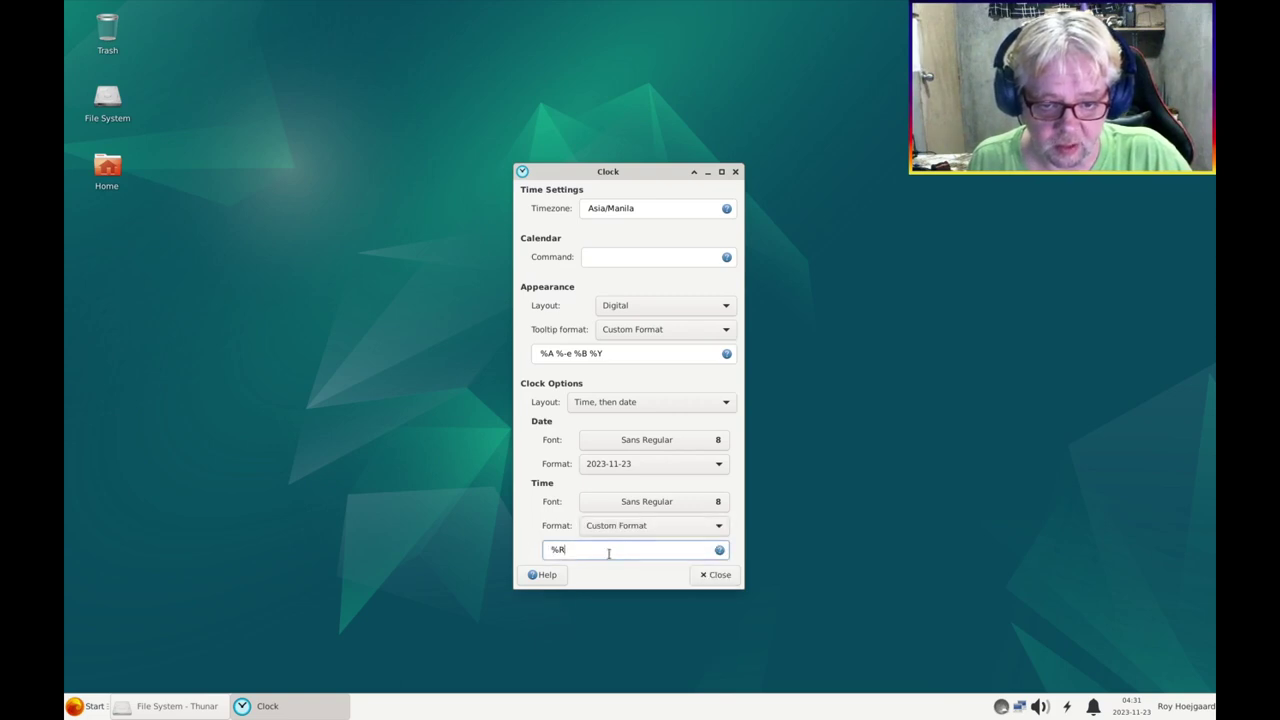
key(ctrl+a)
key(ctrl+v)
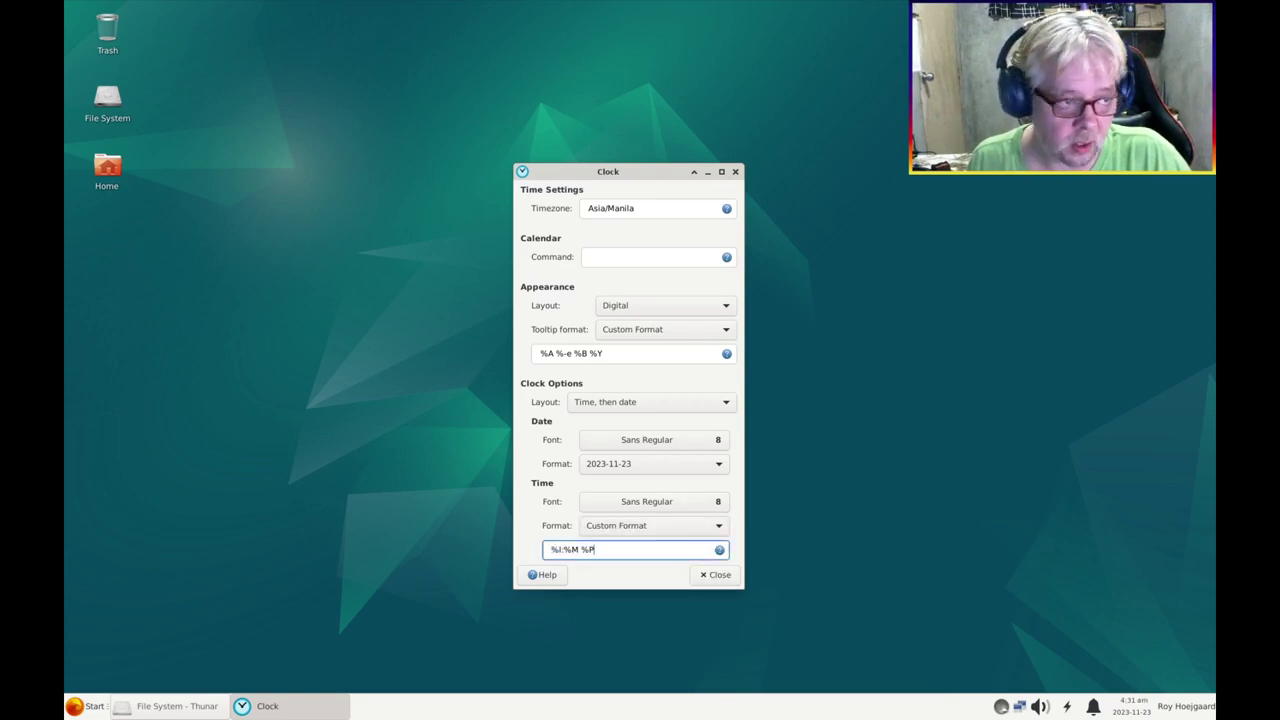
Set a custom date format %b %-e, %Y from the host, then close Clock settings
key(alt+Tab)
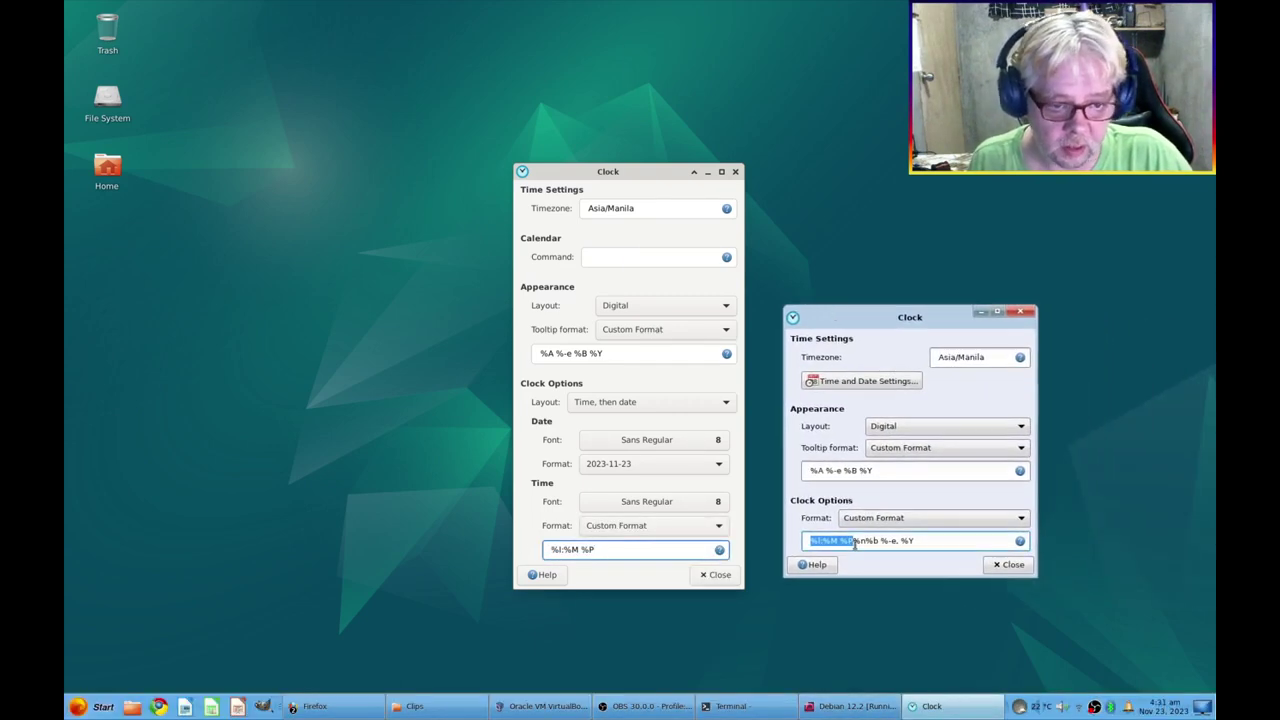
click(869, 541)
drag(869, 541, 925, 542)
key(ctrl+c)
click(595, 465)
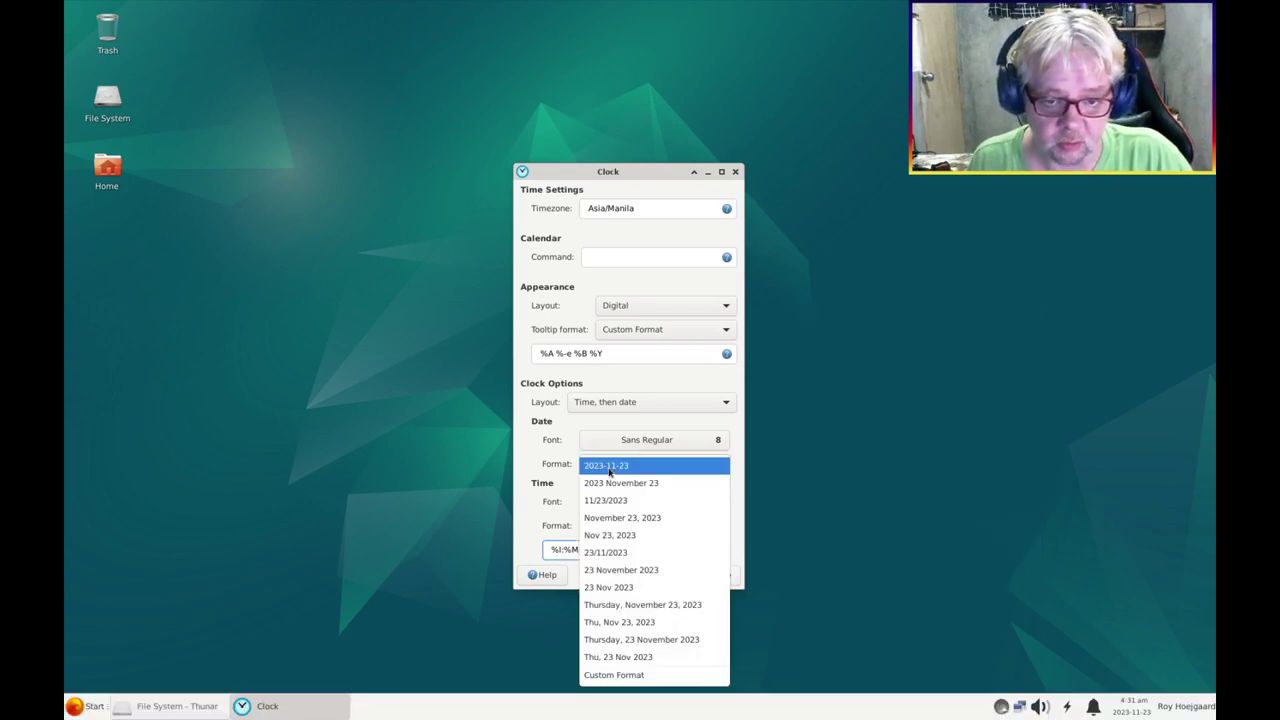
click(672, 672)
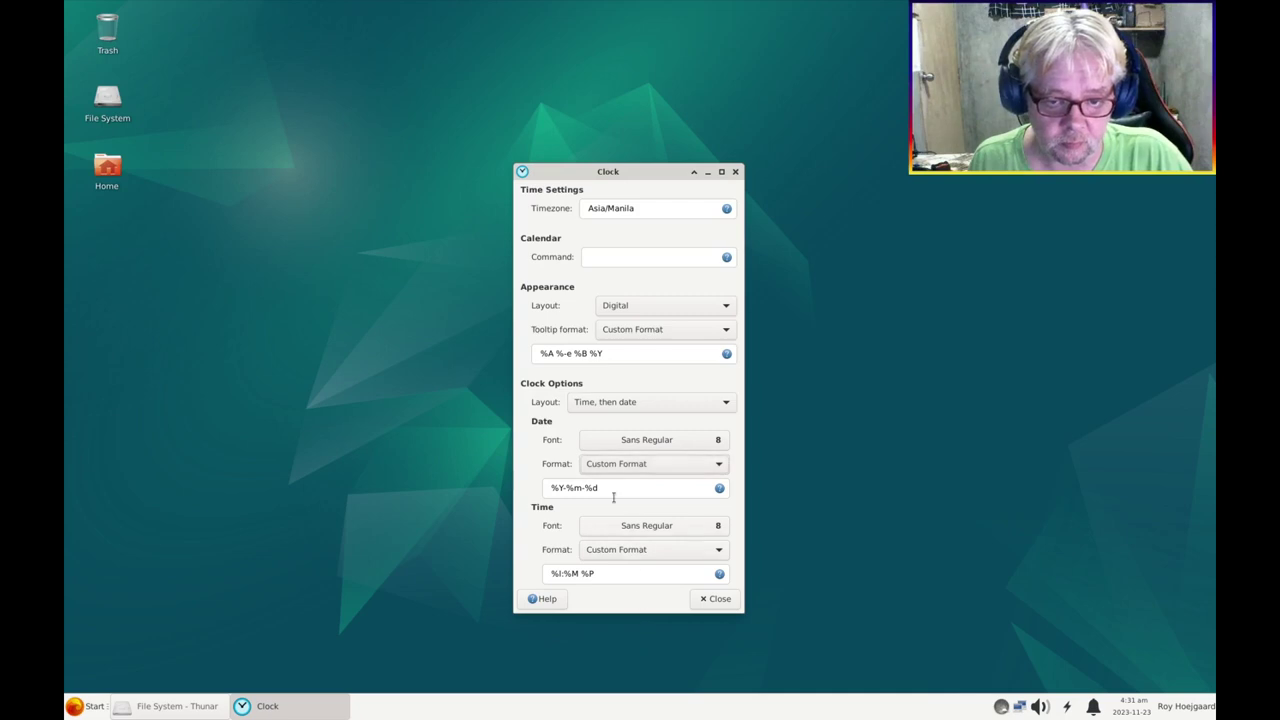
drag(611, 491, 536, 512)
key(ctrl+v)
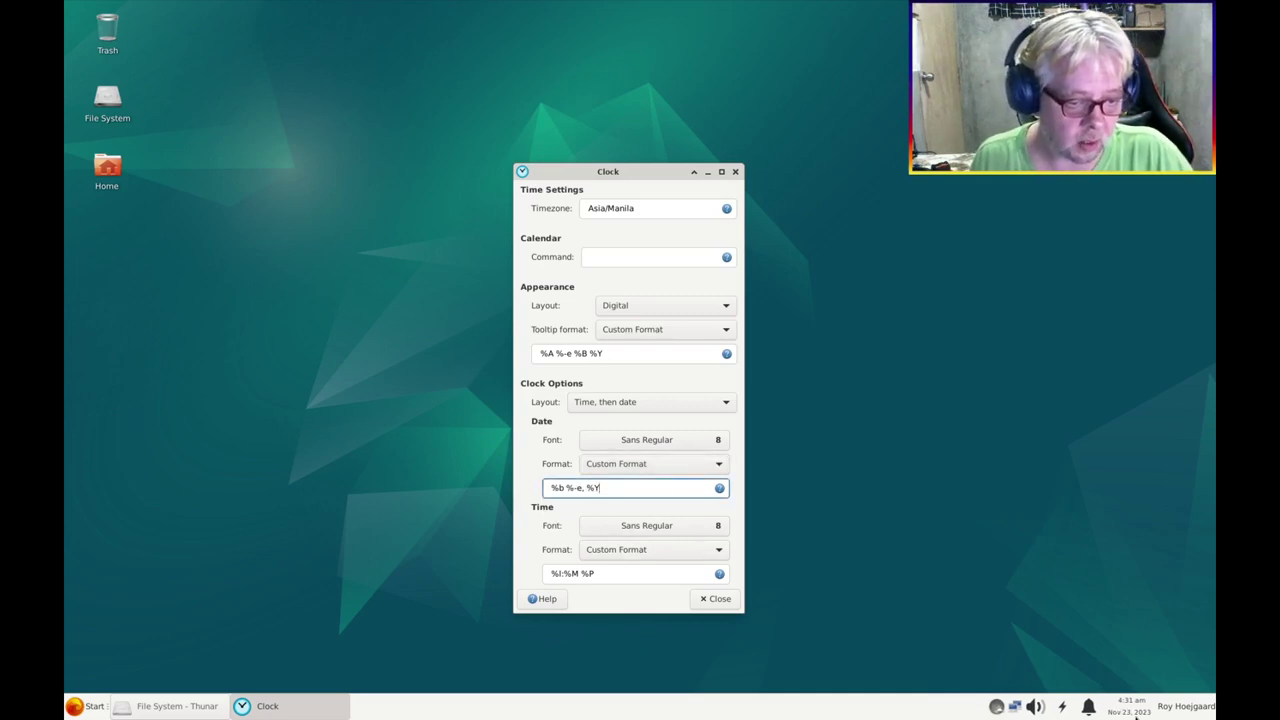
mouse_move(1134, 715)
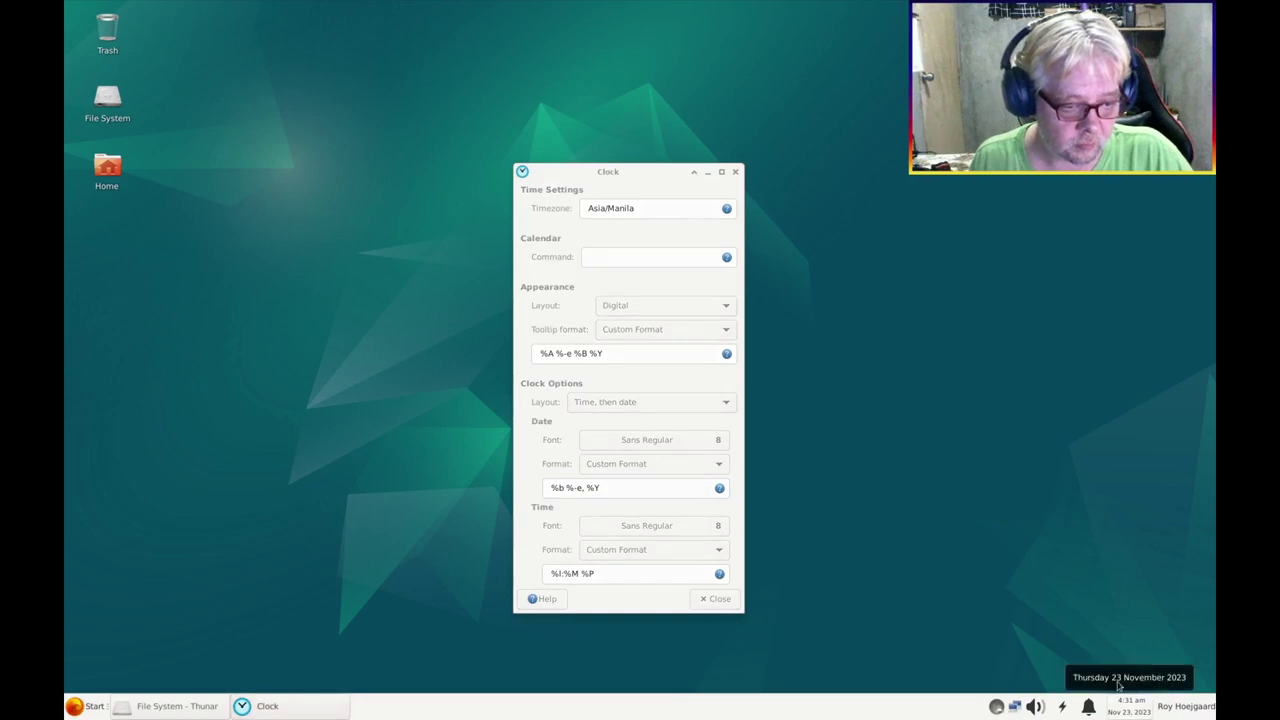
click(716, 598)
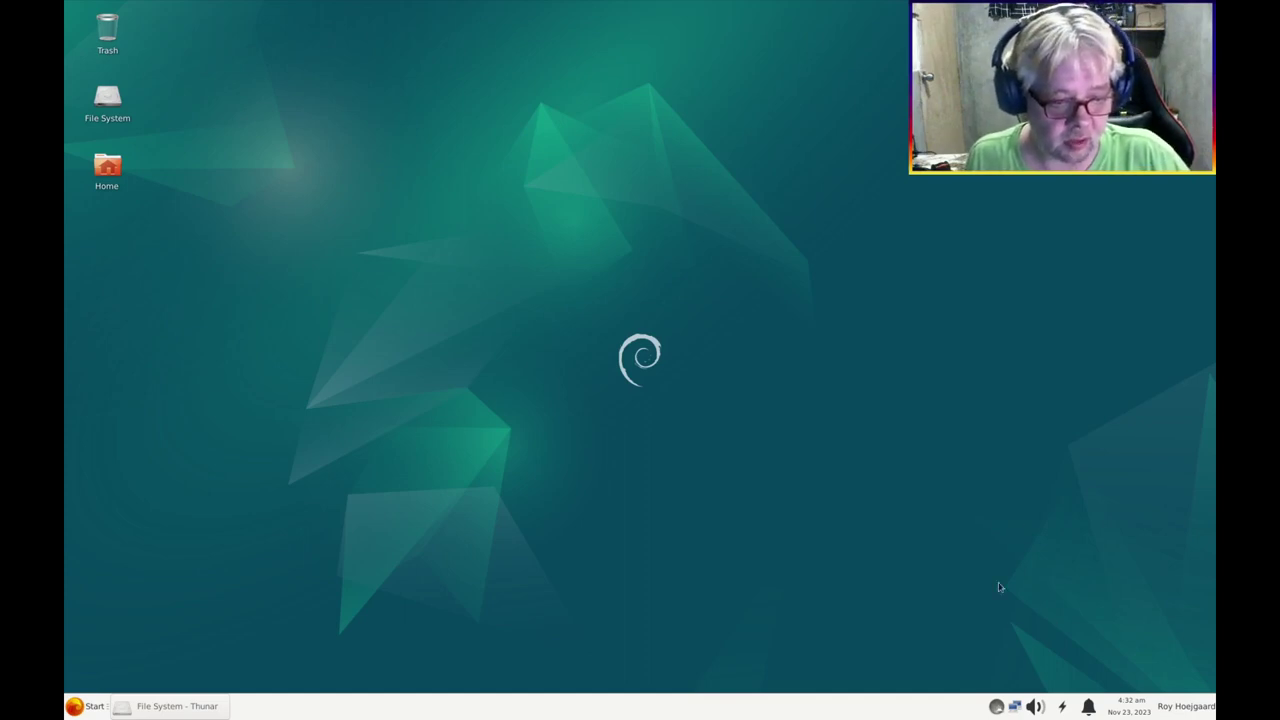
In Power Manager settings, turn the system tray icon on then off, and close it
click(1062, 708)
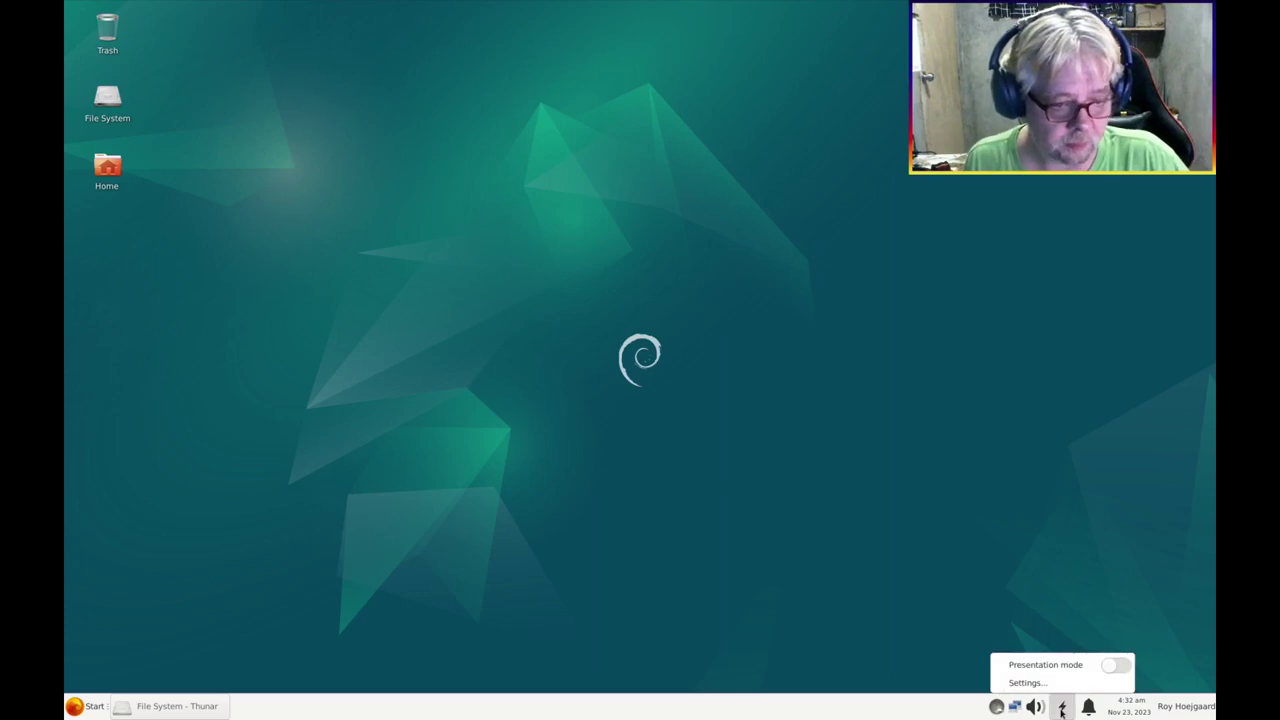
click(1040, 683)
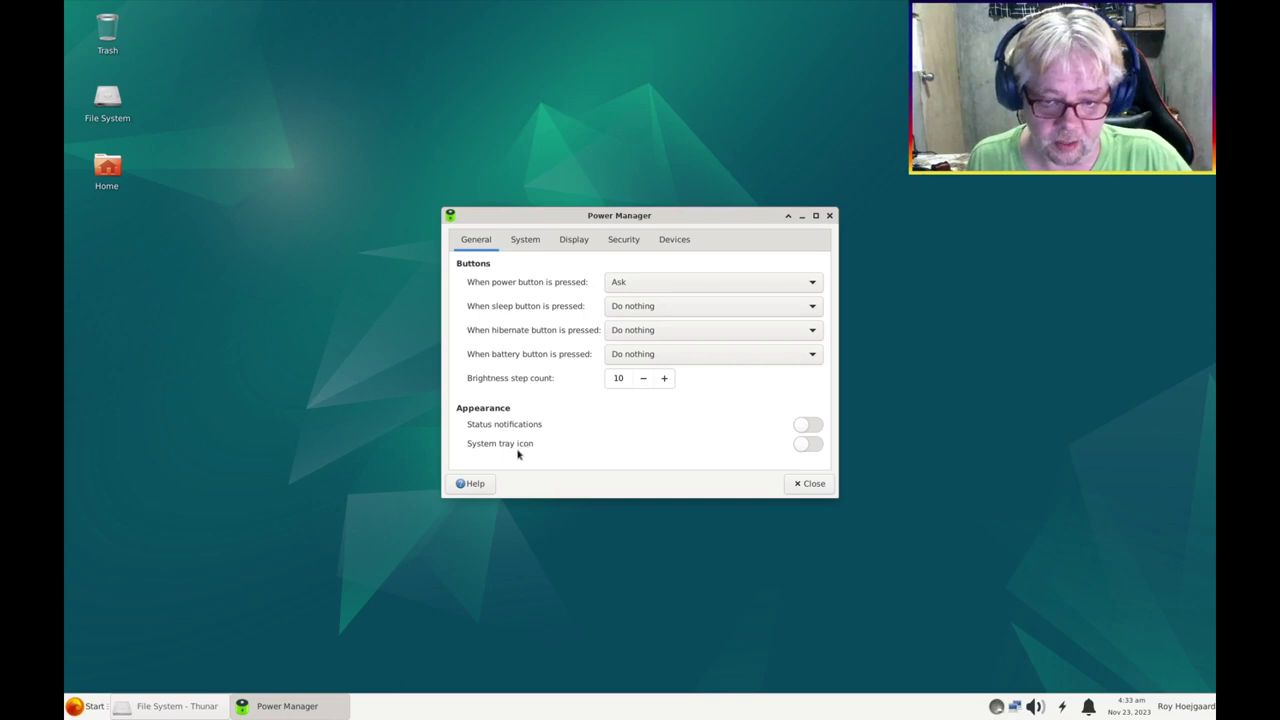
click(800, 451)
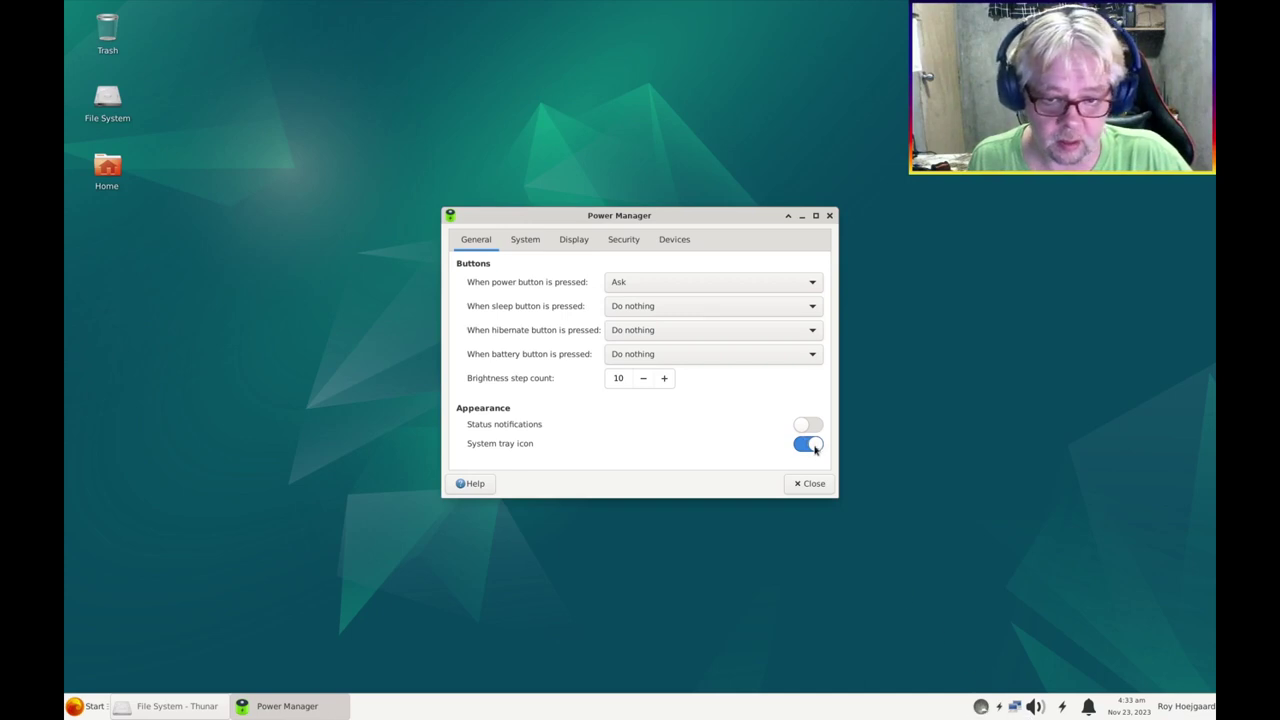
click(812, 446)
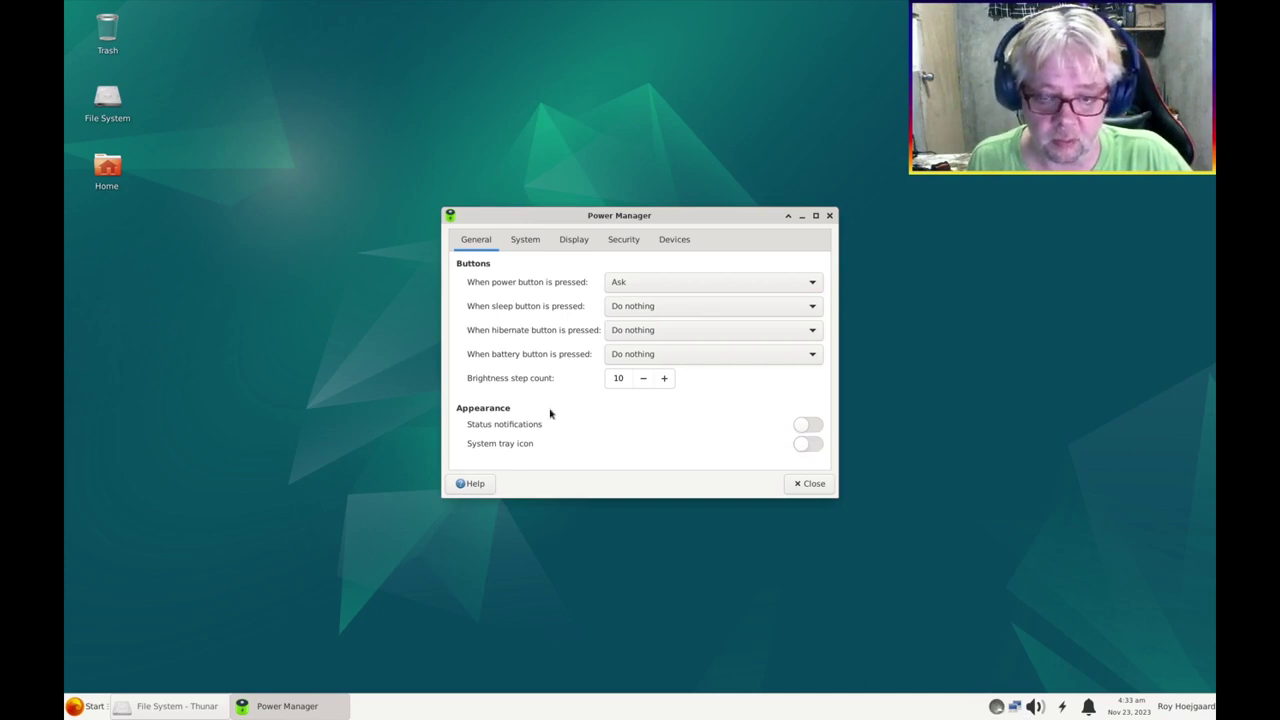
click(830, 216)
Remove the power manager plugin from the panel
right_click(1064, 706)
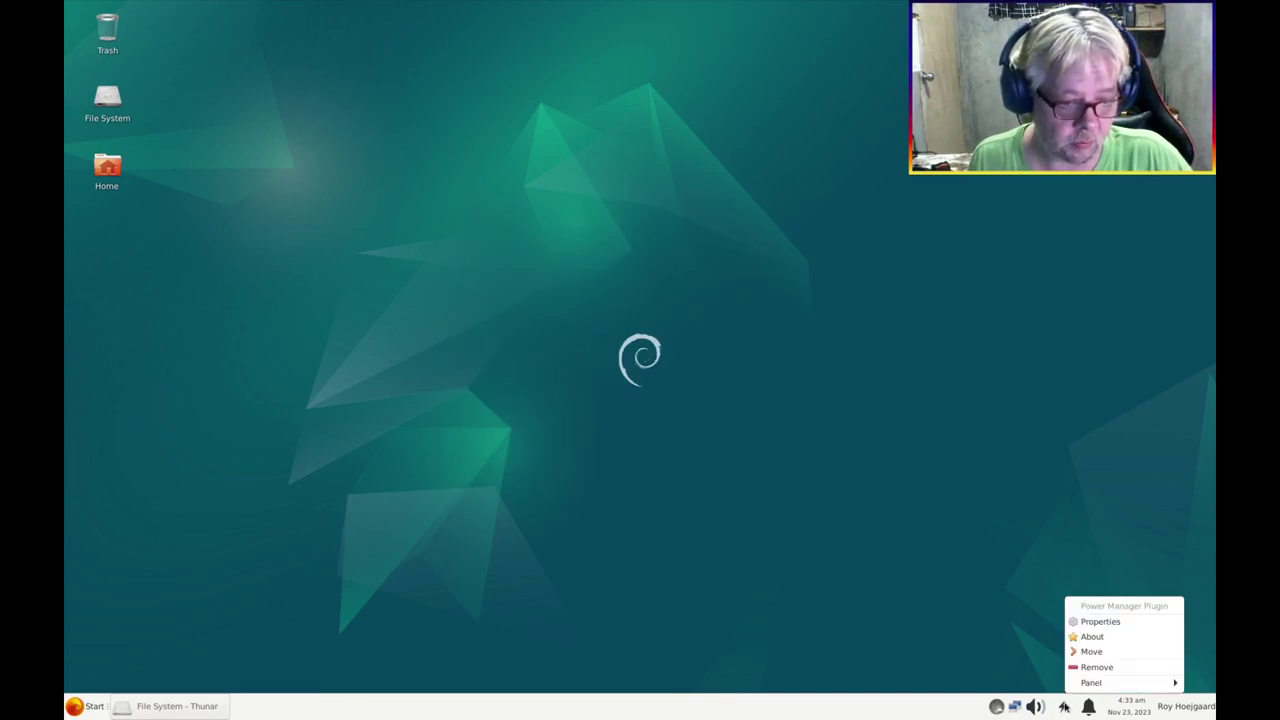
click(1099, 668)
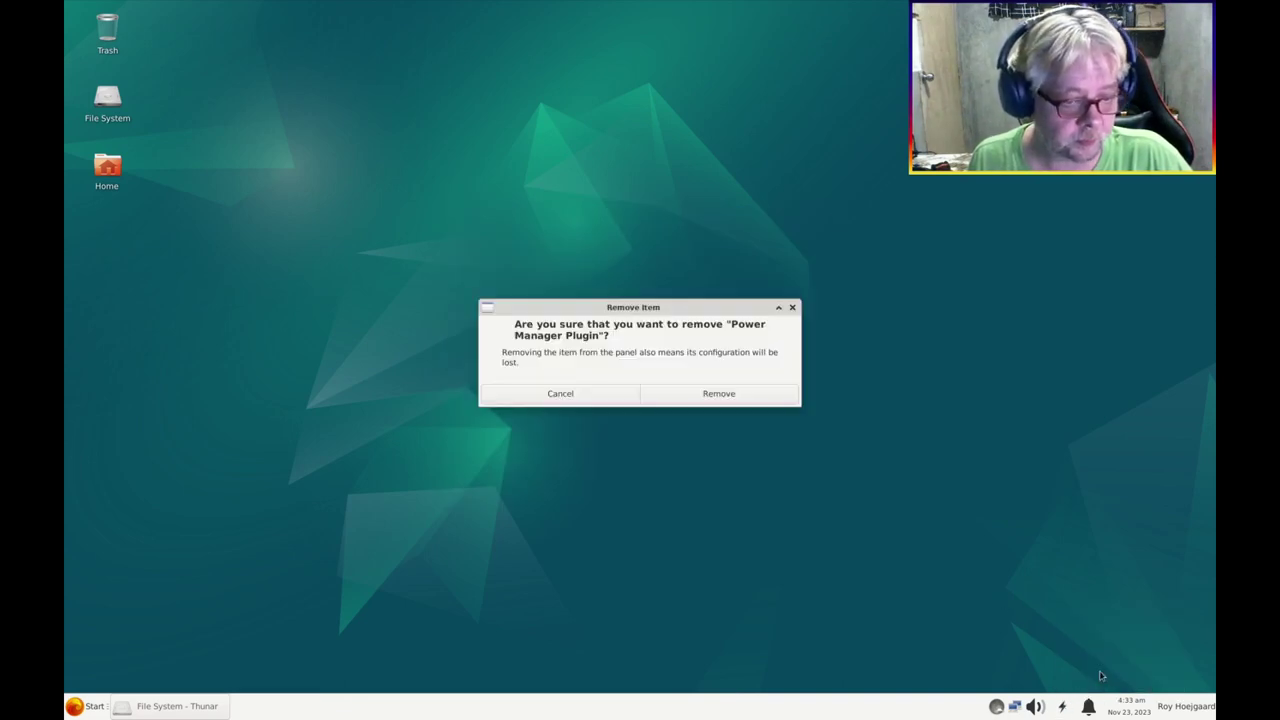
click(728, 396)
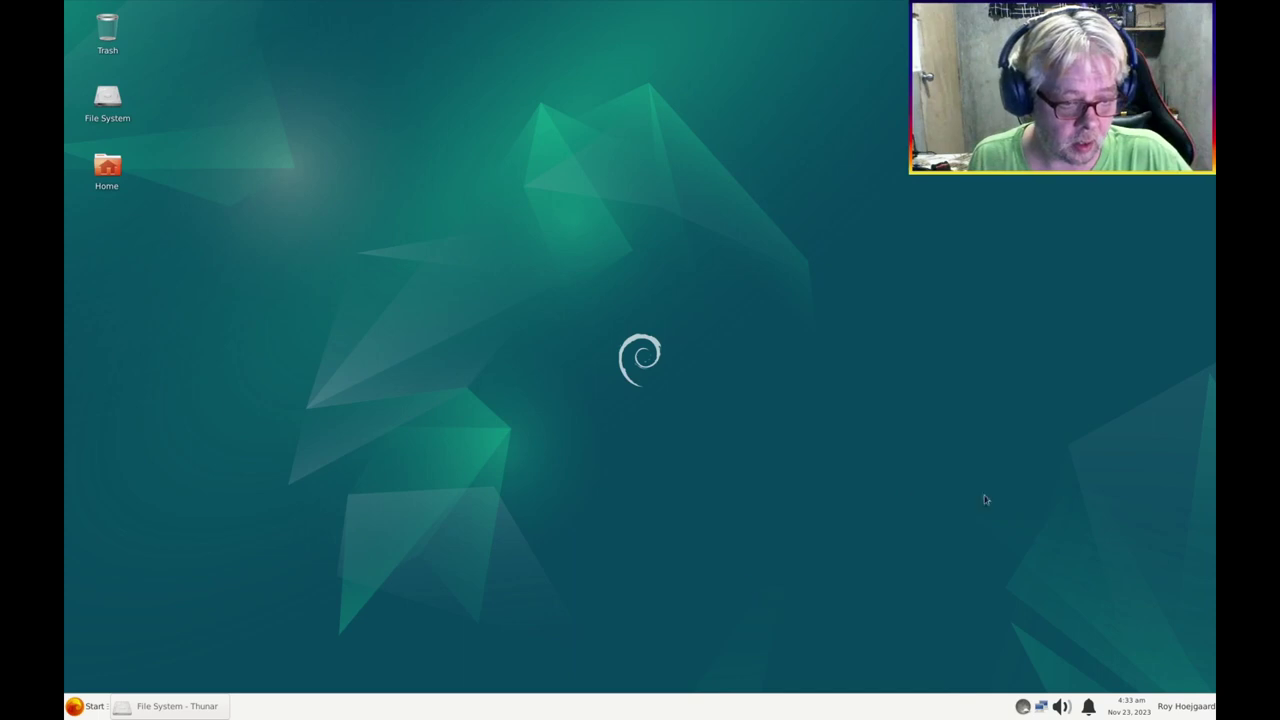
Remove the Action Buttons plugin showing the user's name from the panel
click(1188, 706)
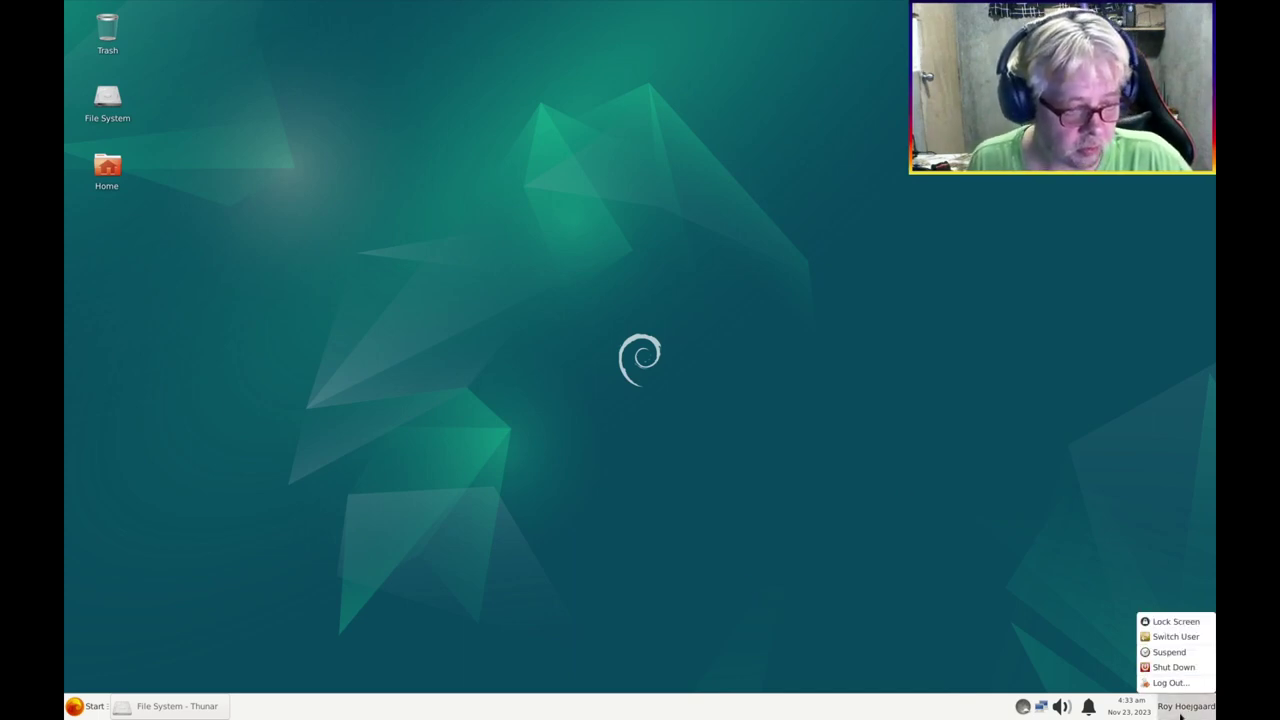
click(1181, 712)
right_click(1181, 710)
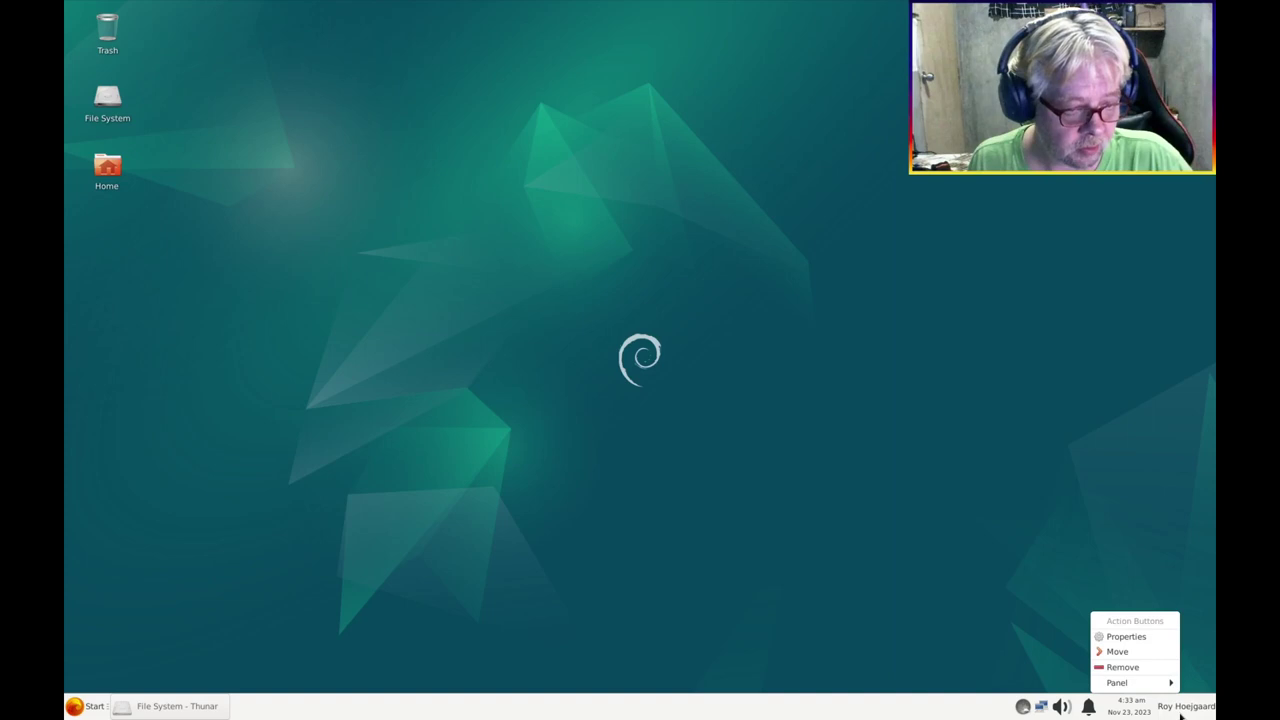
click(1136, 668)
click(754, 400)
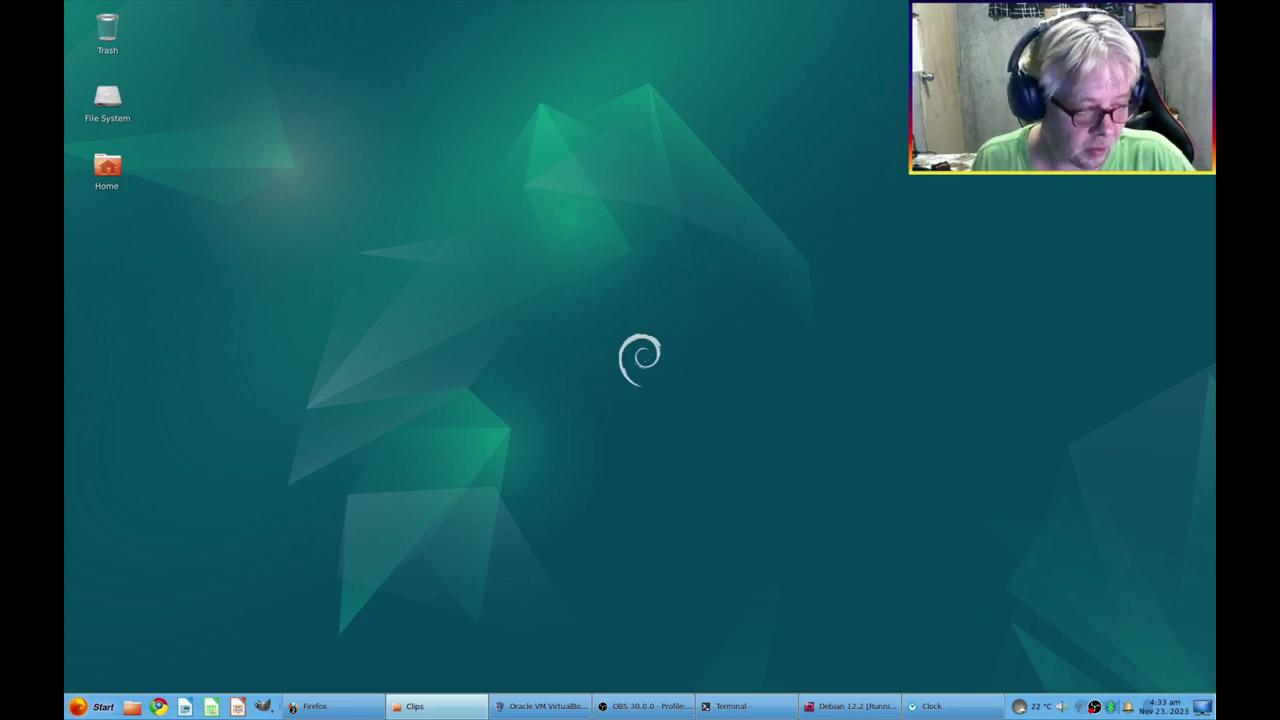
Add a Launcher item to the end of Panel 1's items list
right_click(1052, 700)
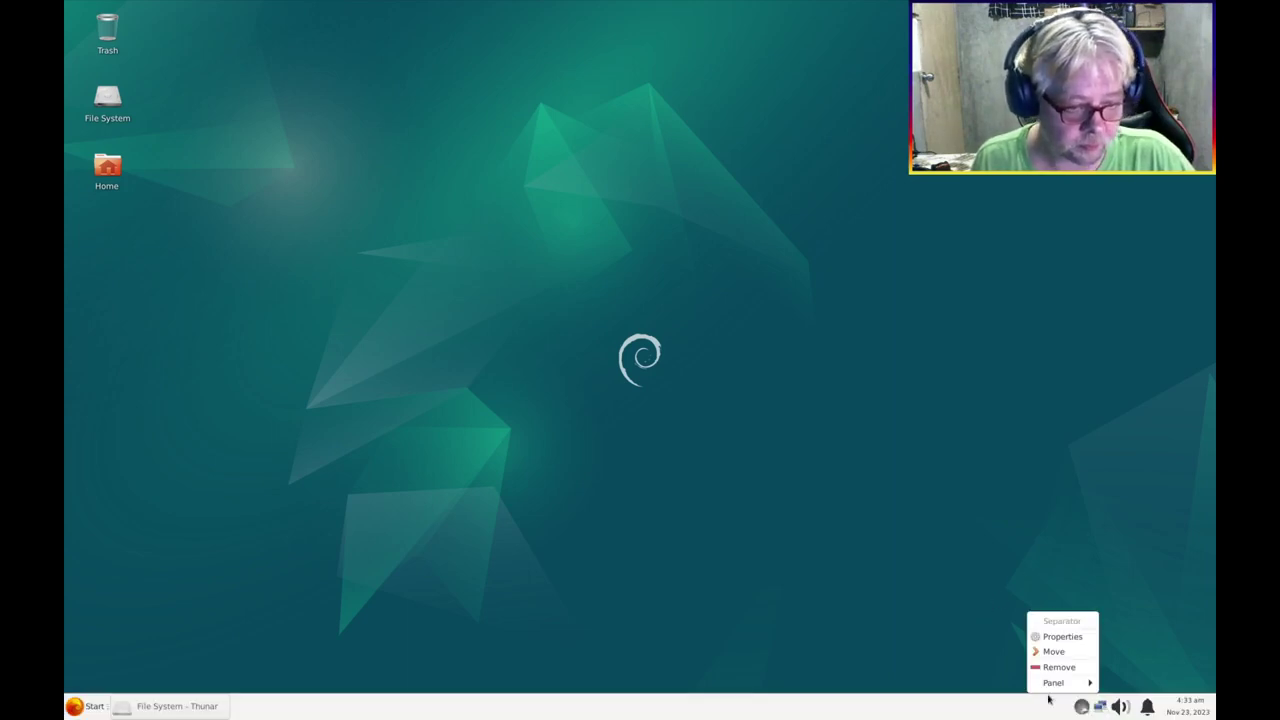
mouse_move(1058, 684)
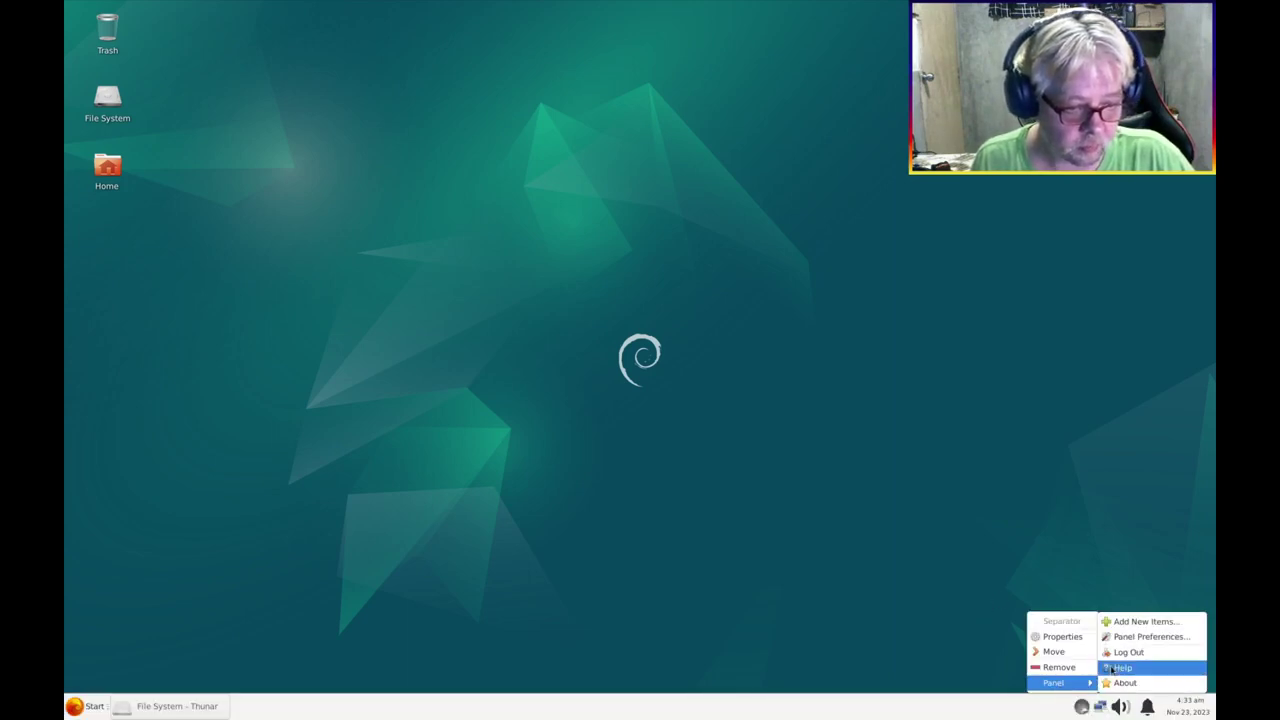
click(1140, 638)
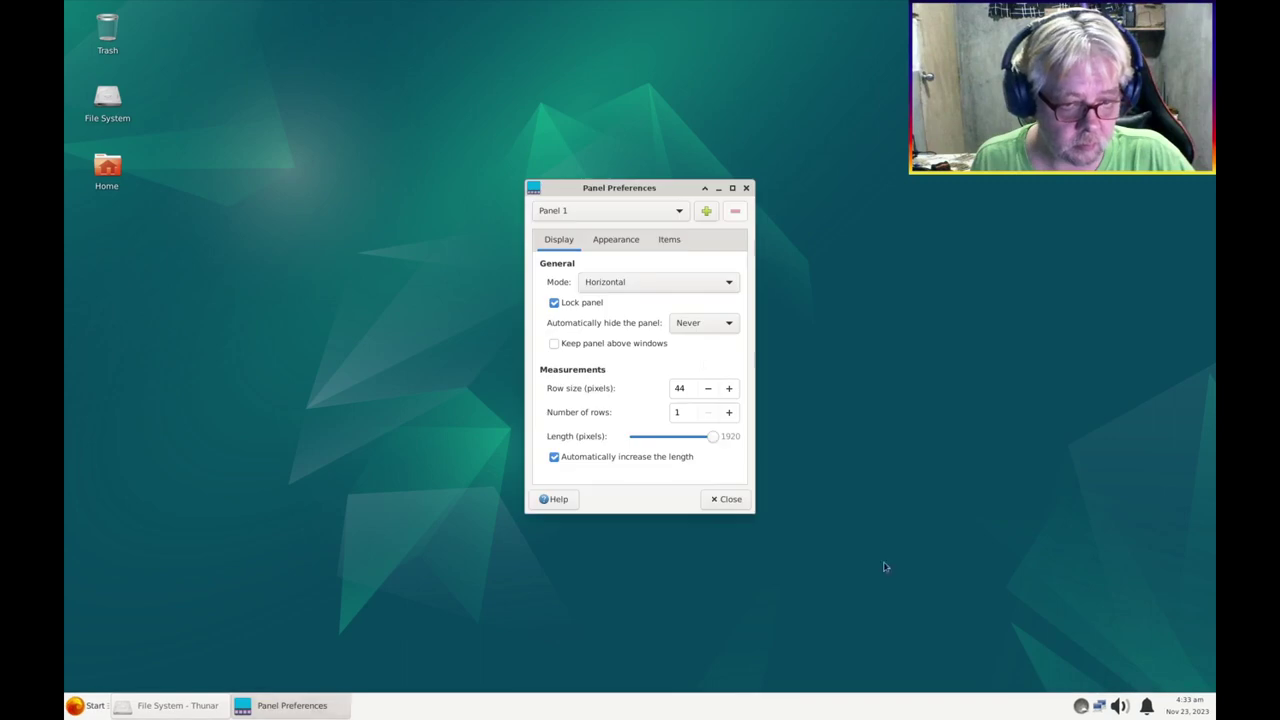
click(665, 248)
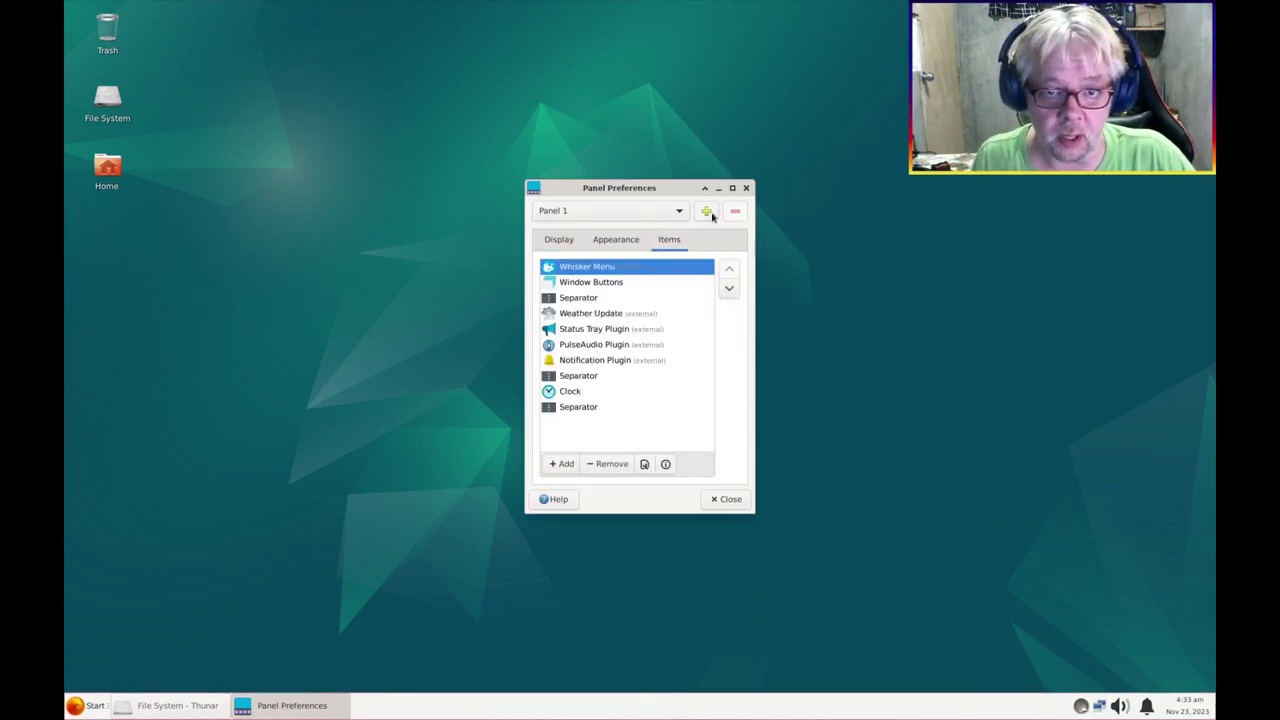
click(561, 463)
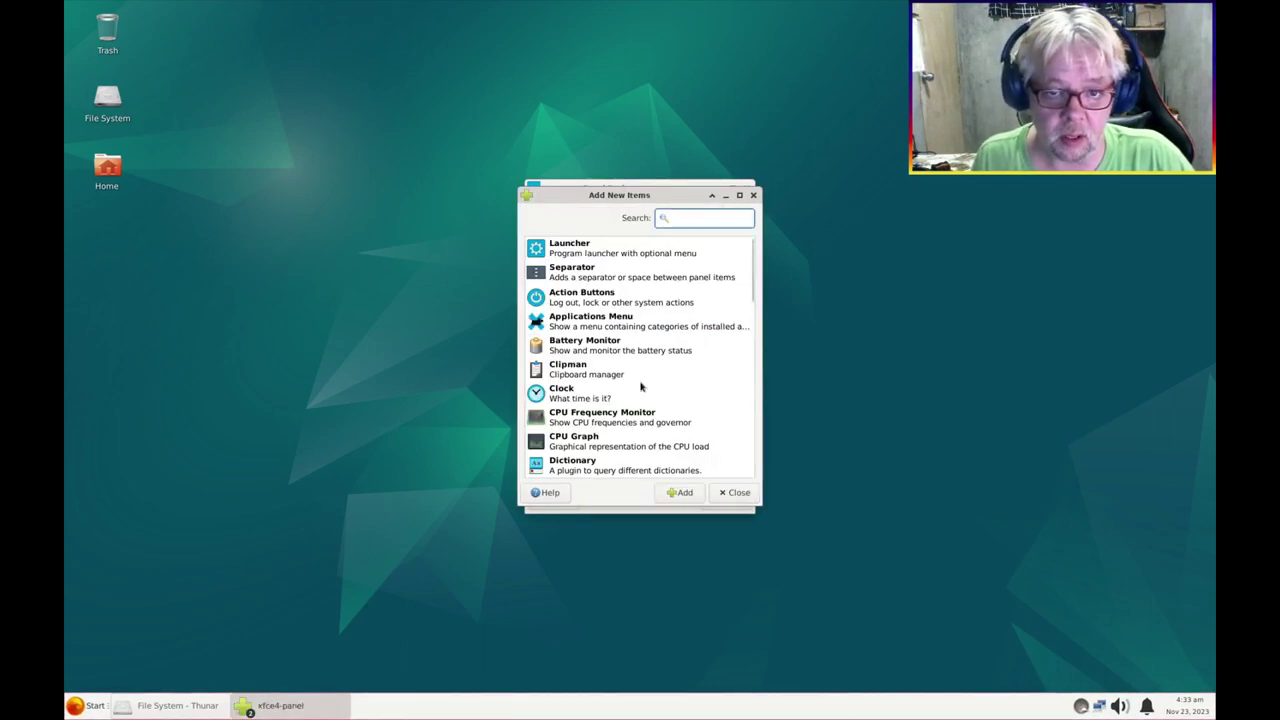
click(577, 252)
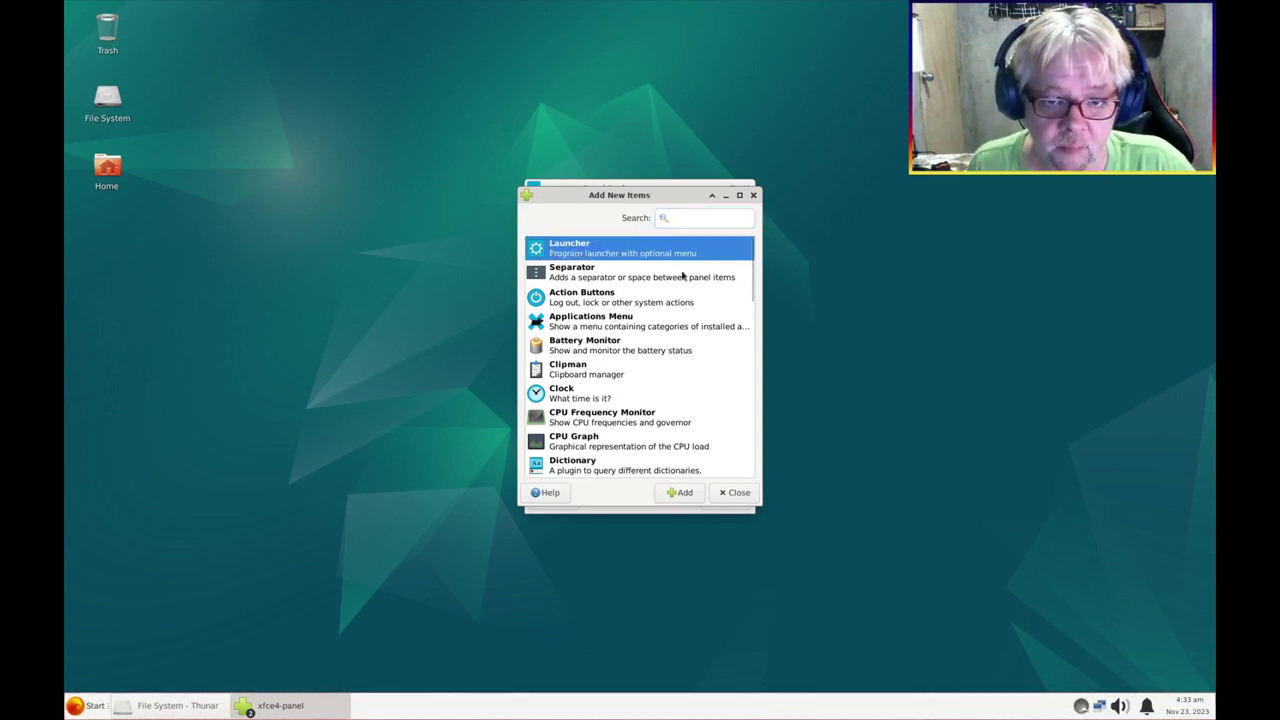
click(684, 493)
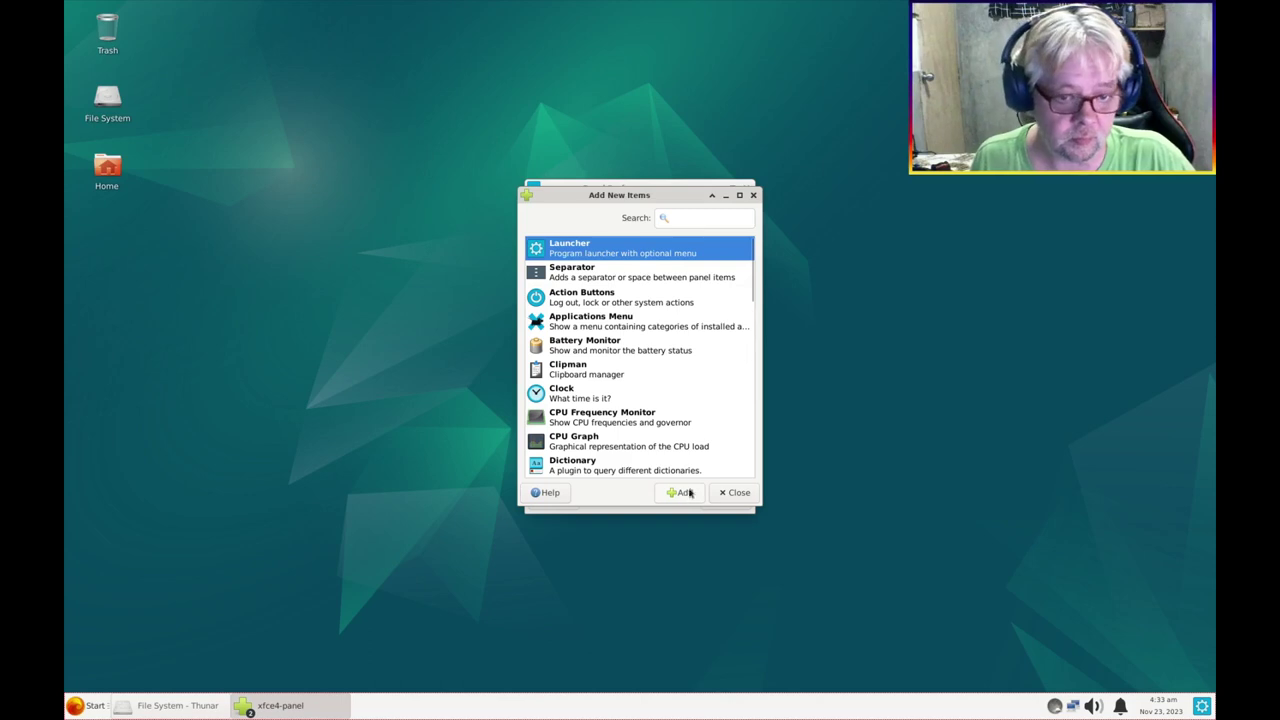
click(737, 492)
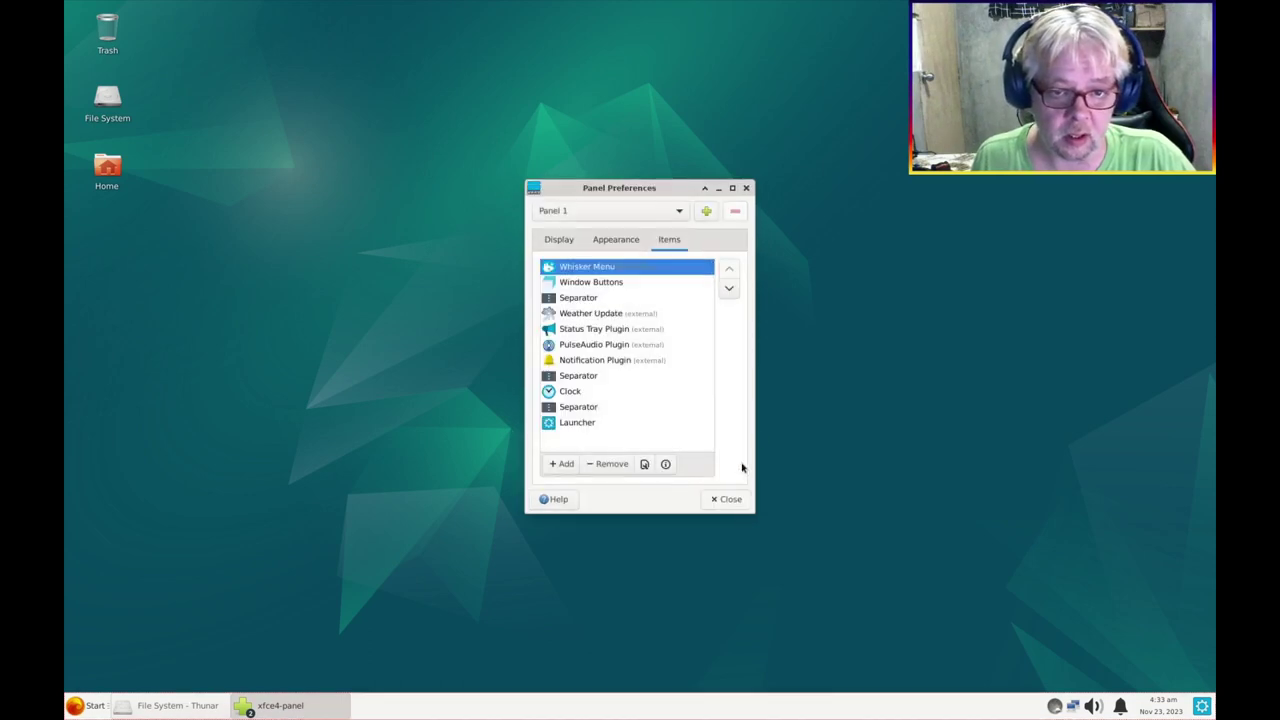
click(589, 423)
click(644, 465)
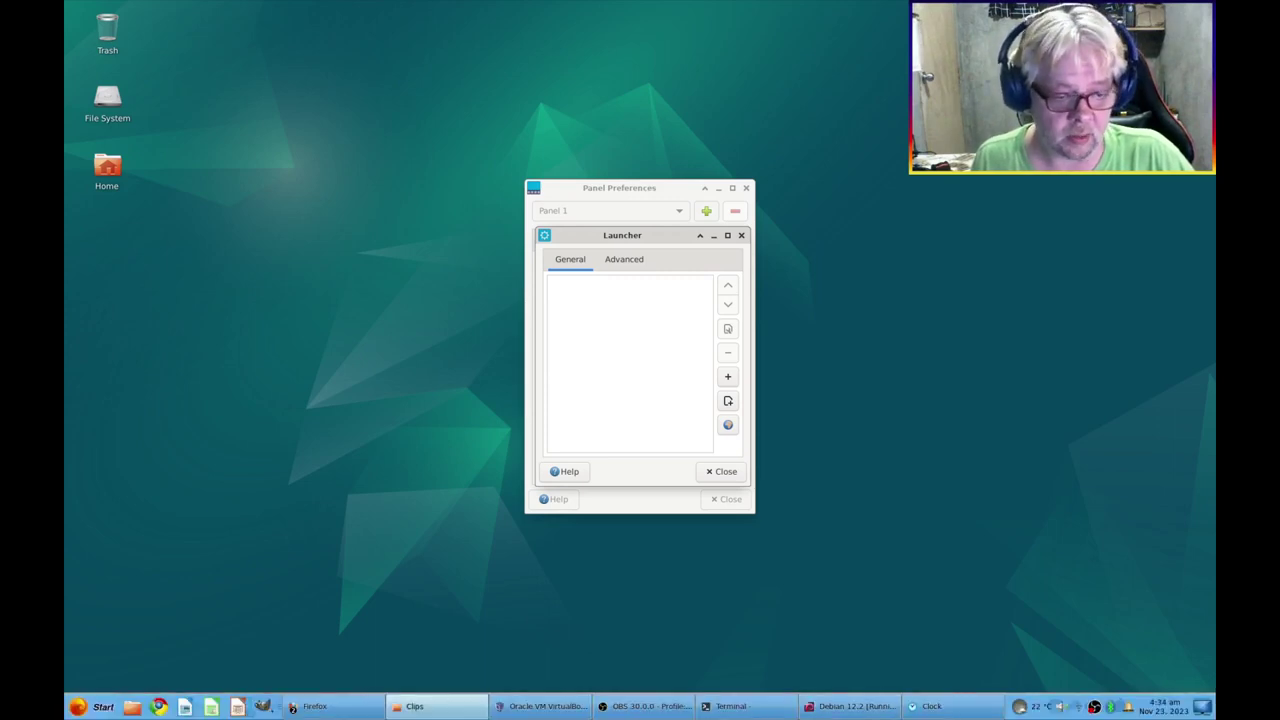
Open the host Show Desktop launcher's properties beside the new empty launcher
right_click(1190, 702)
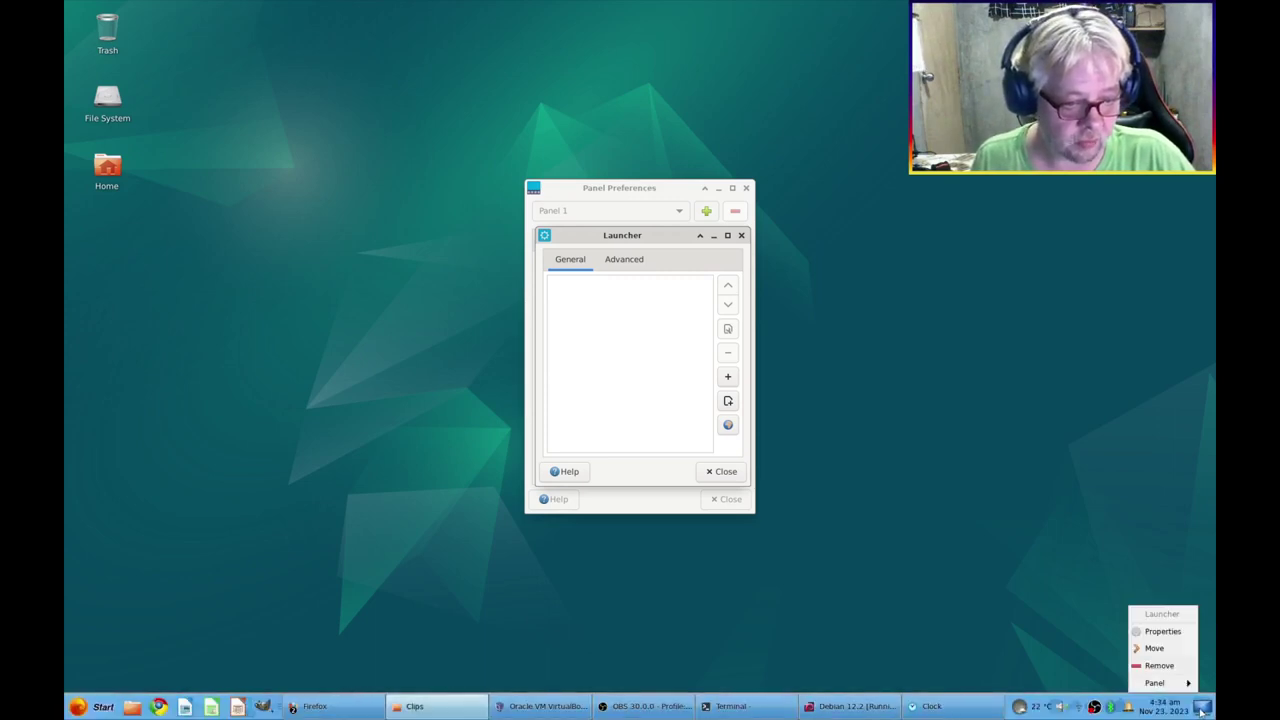
click(1181, 633)
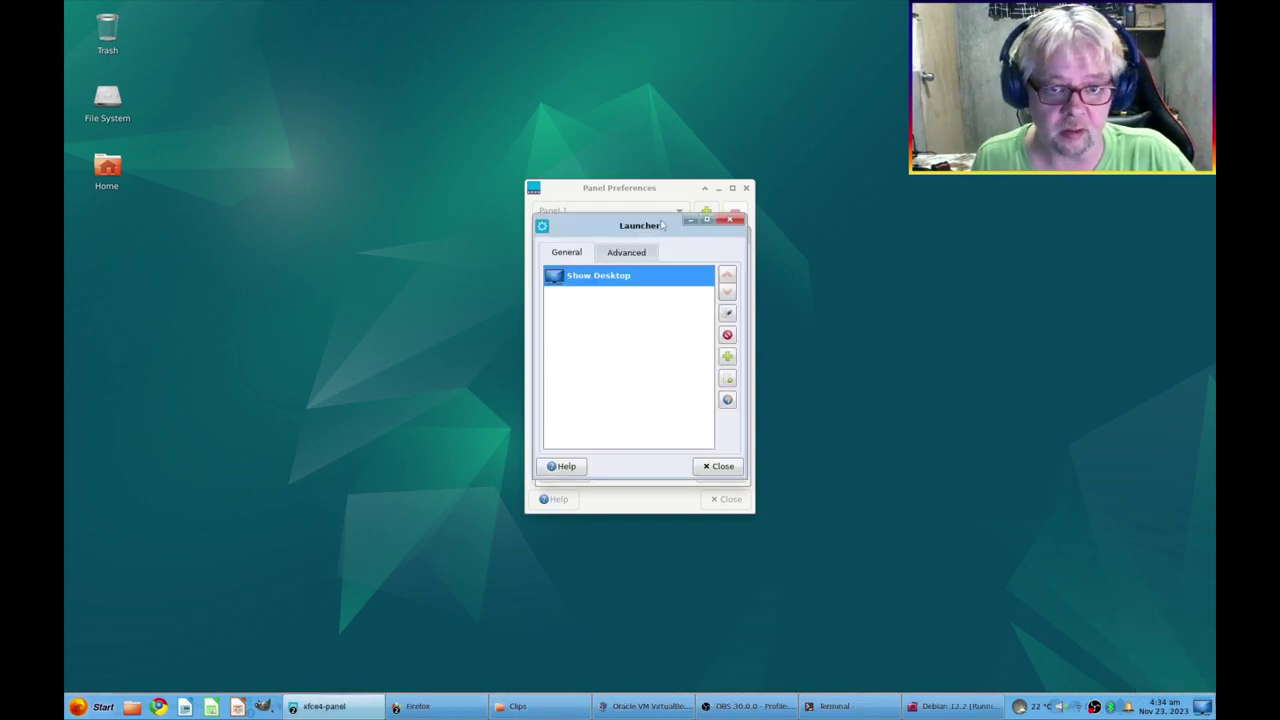
drag(636, 225, 907, 232)
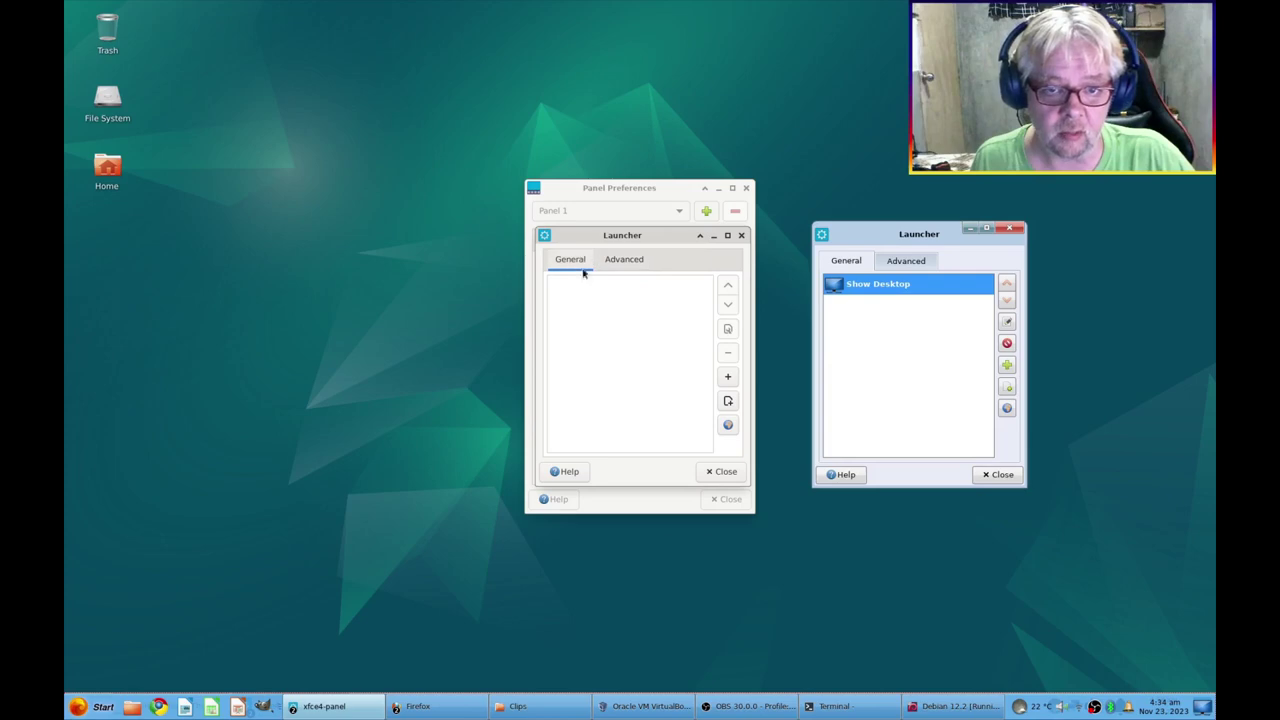
drag(626, 232, 634, 238)
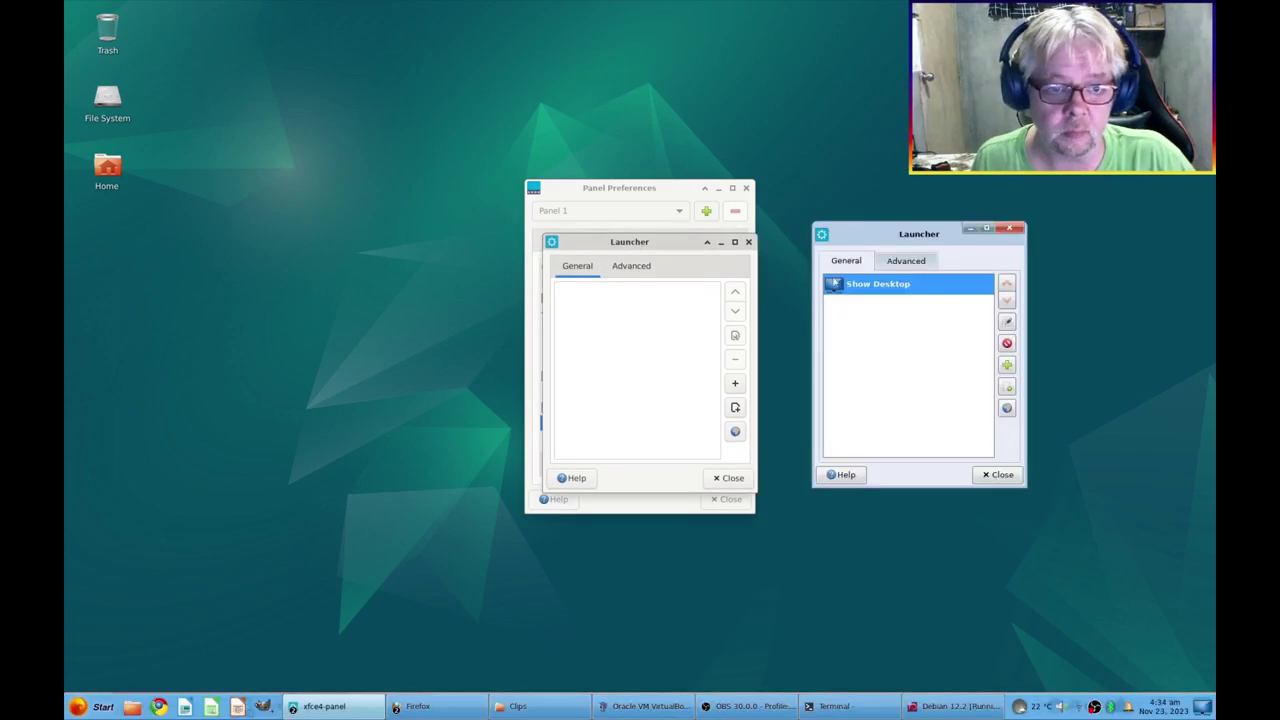
mouse_move(893, 234)
mouse_down()
mouse_move(872, 232)
mouse_move(883, 239)
mouse_up()
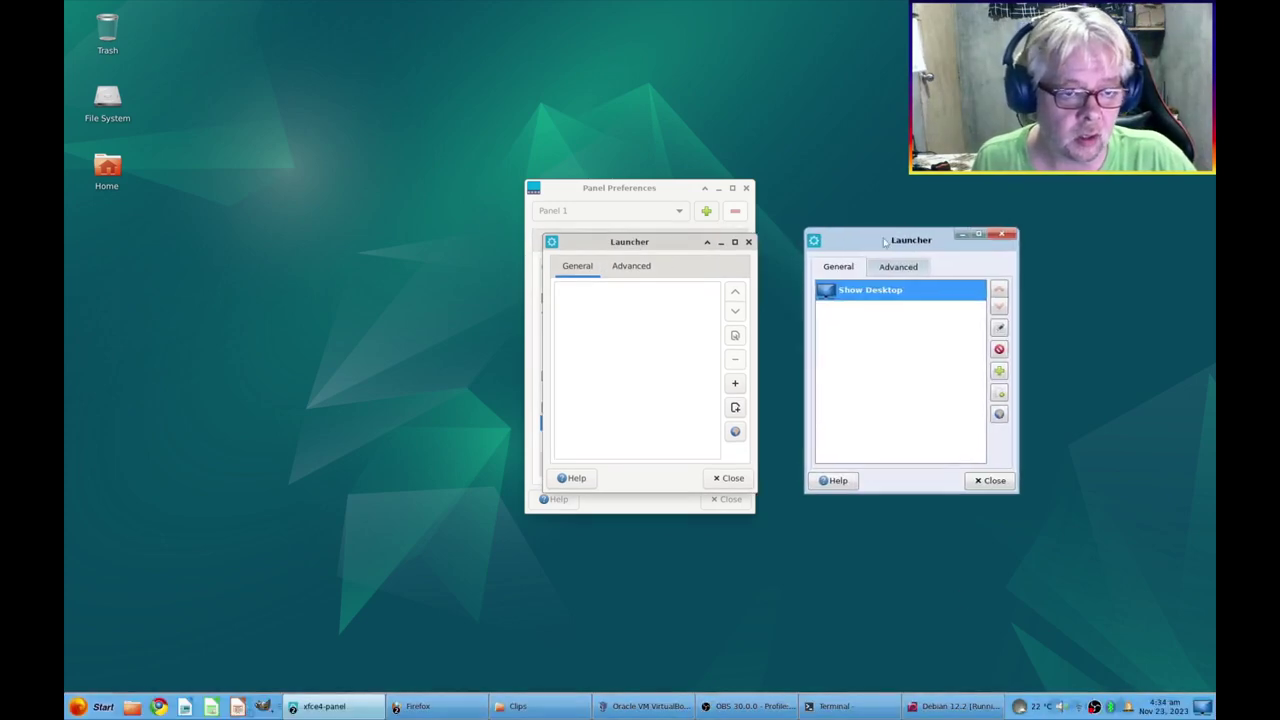
Read the host Show Desktop entry's command, then start a new item in the empty launcher
click(999, 327)
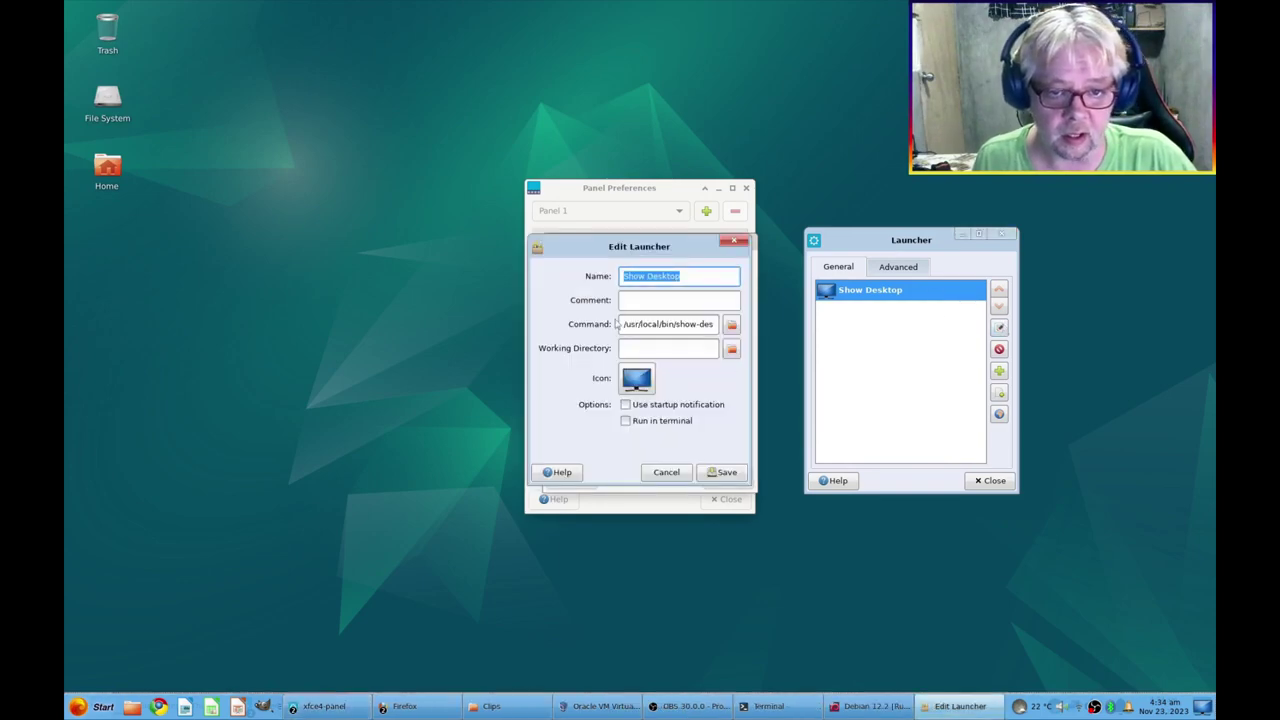
drag(623, 326, 708, 330)
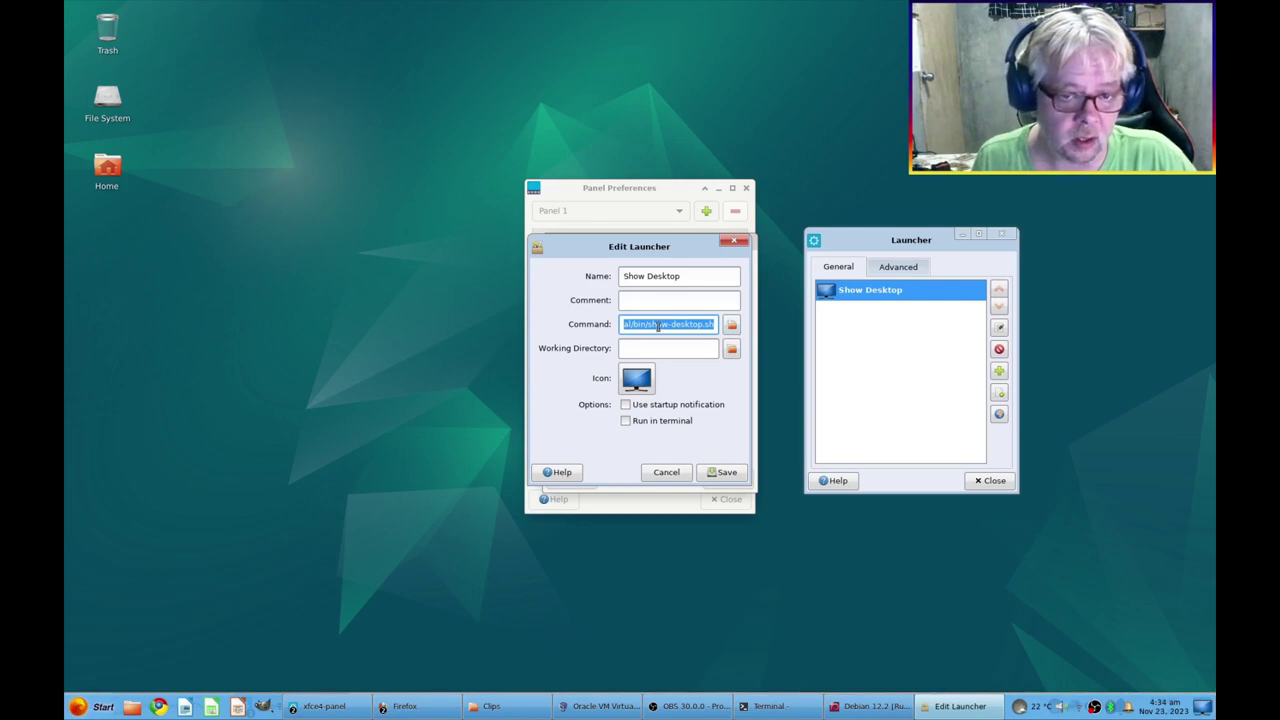
click(660, 327)
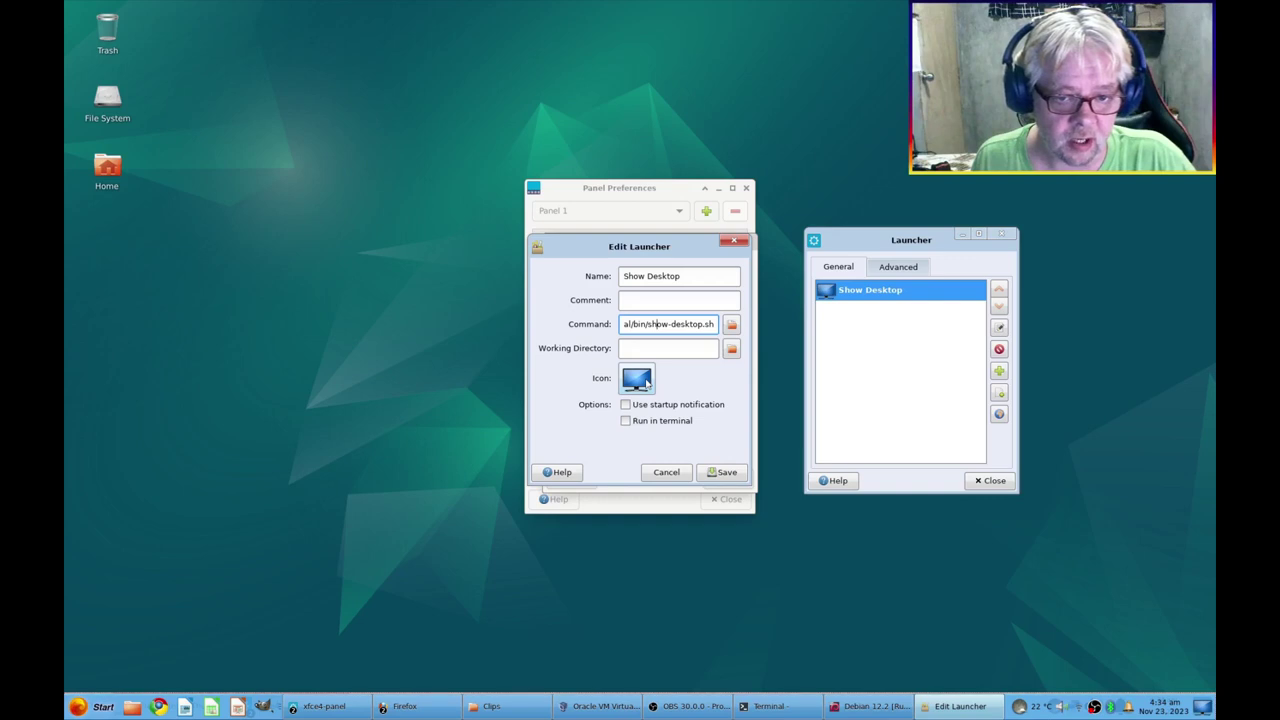
click(647, 383)
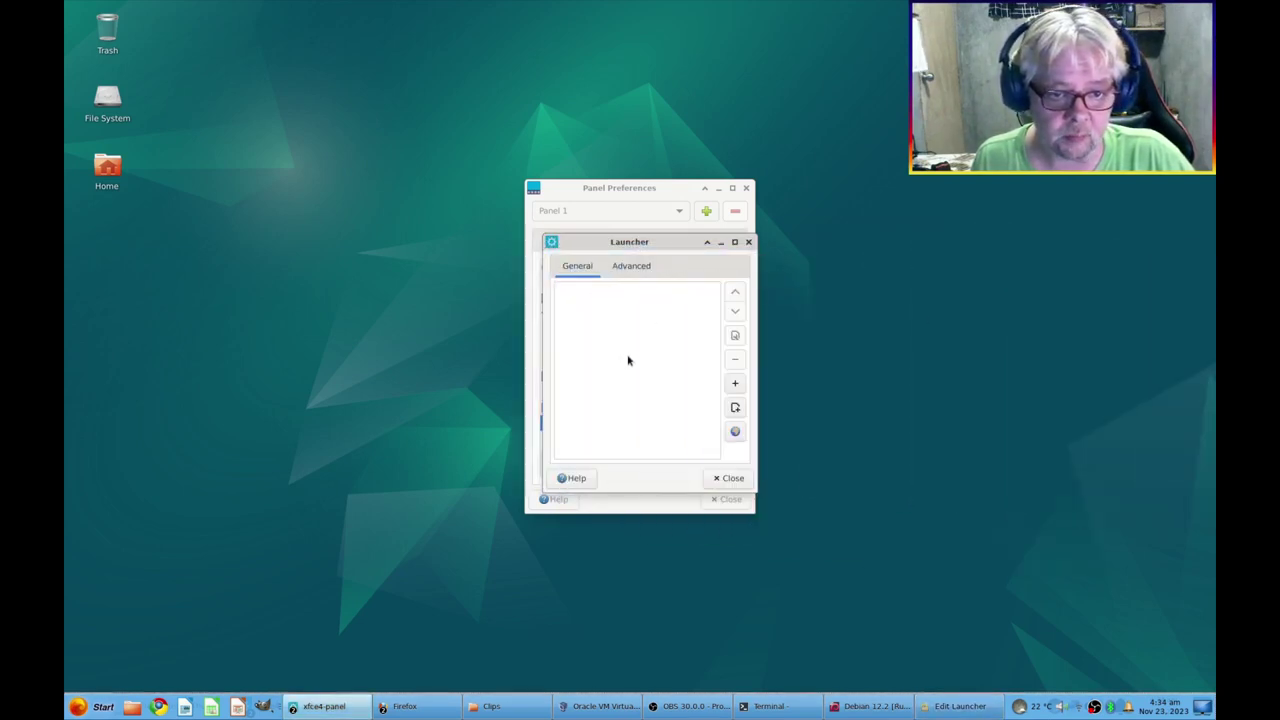
click(735, 407)
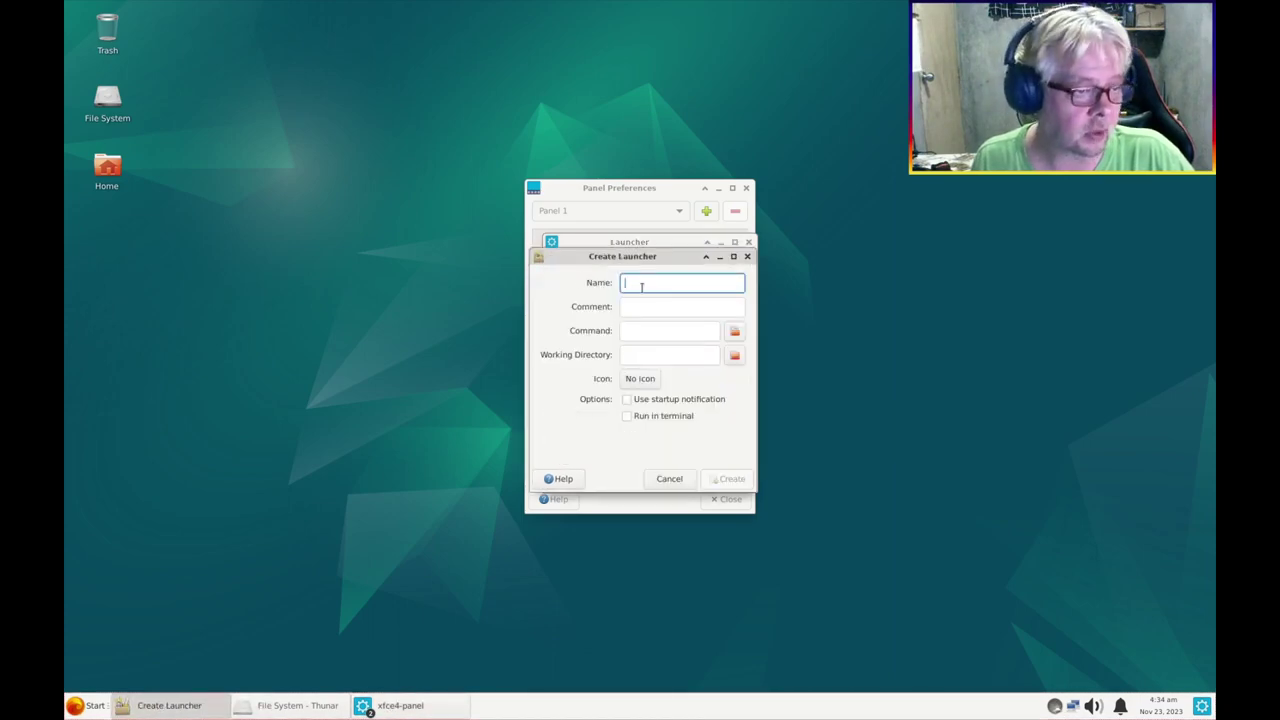
Name the new launcher item Show Desktop and give it the show-desktop icon
text(Show)
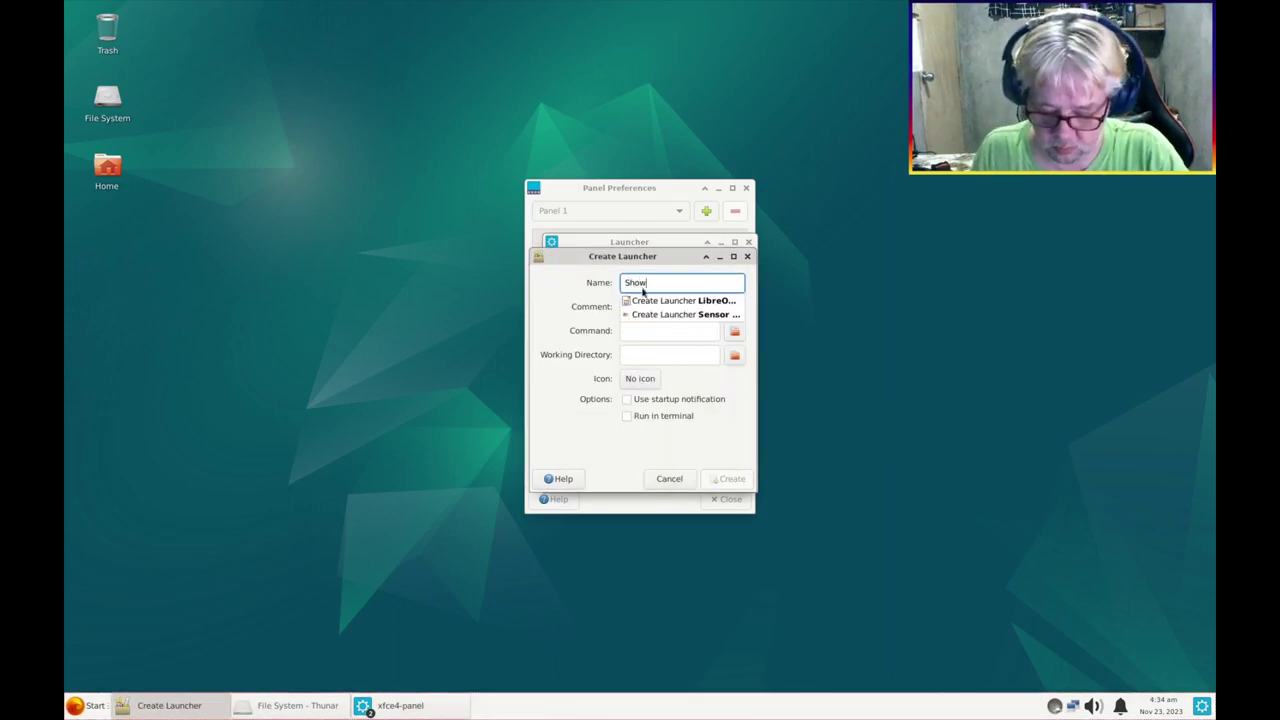
text( Desktop)
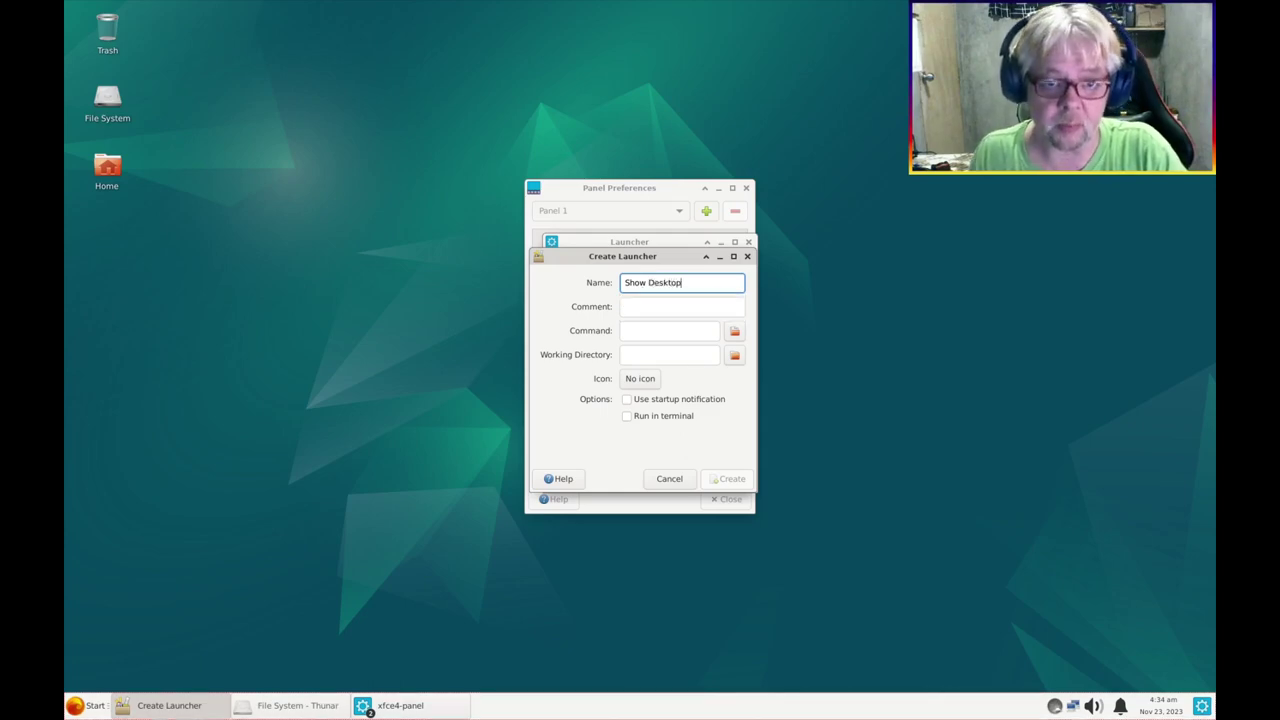
click(638, 331)
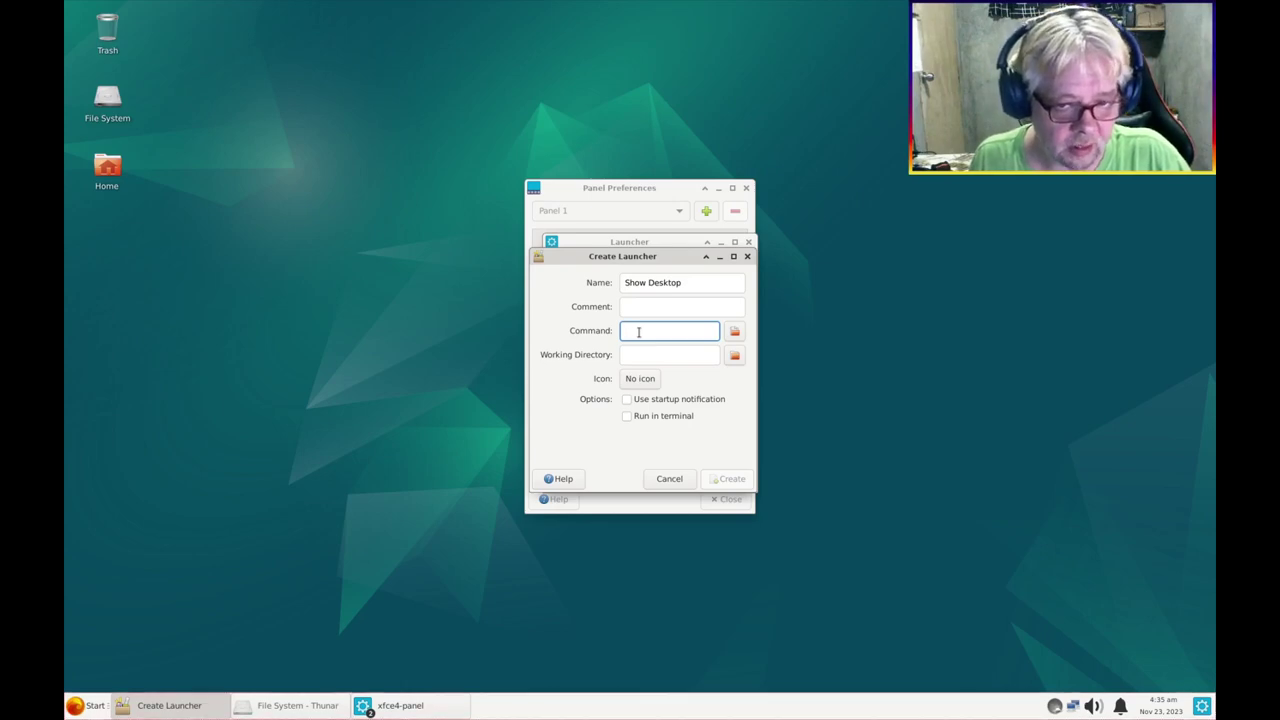
click(641, 385)
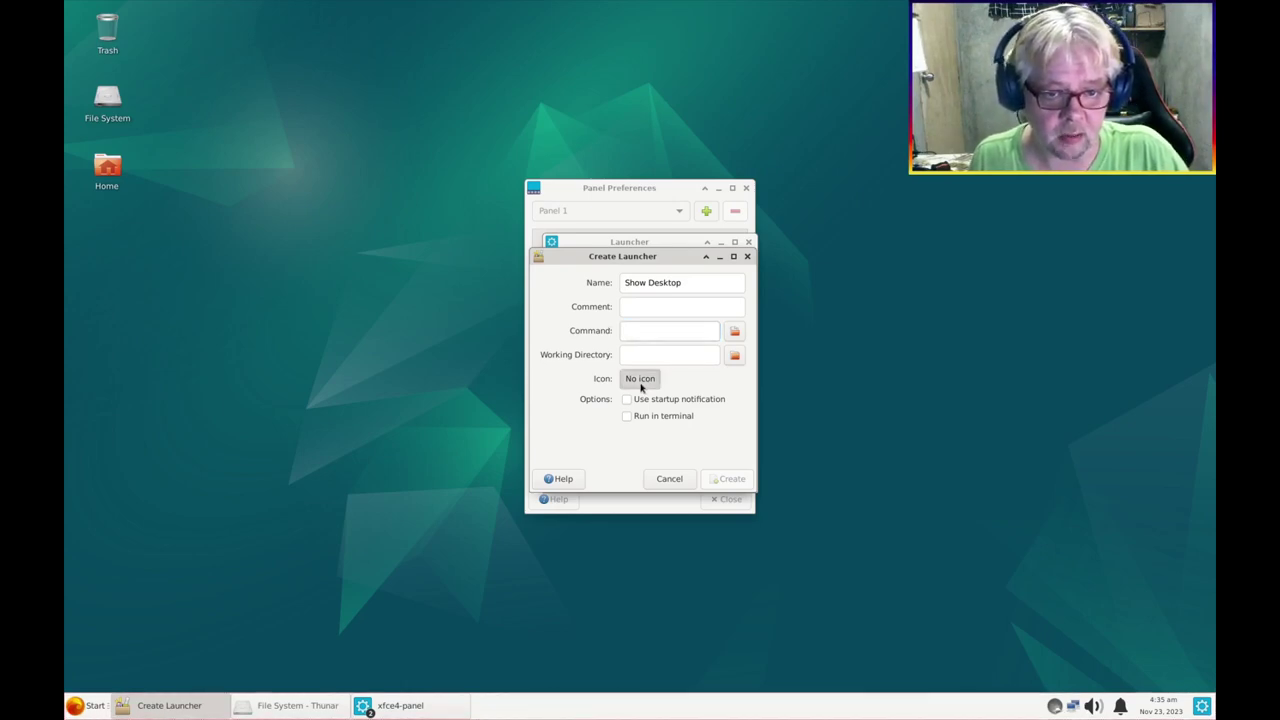
text(deskt)
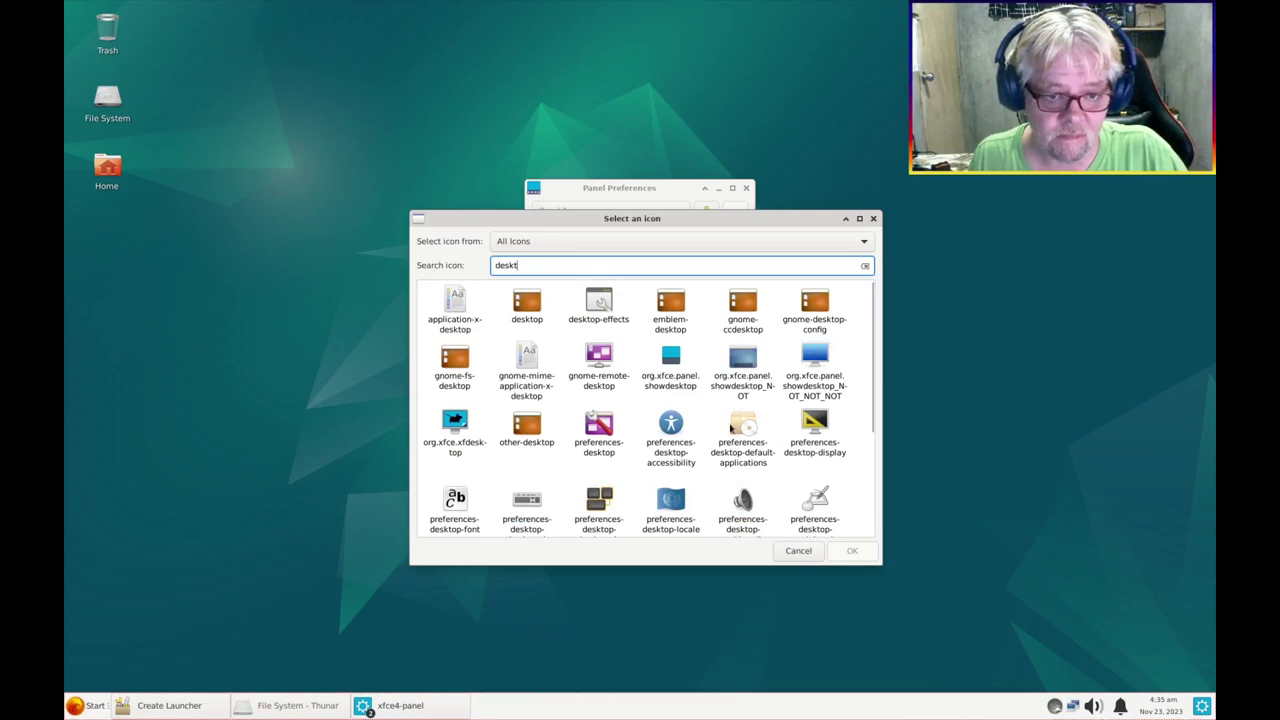
scroll(599, 494, down, 5)
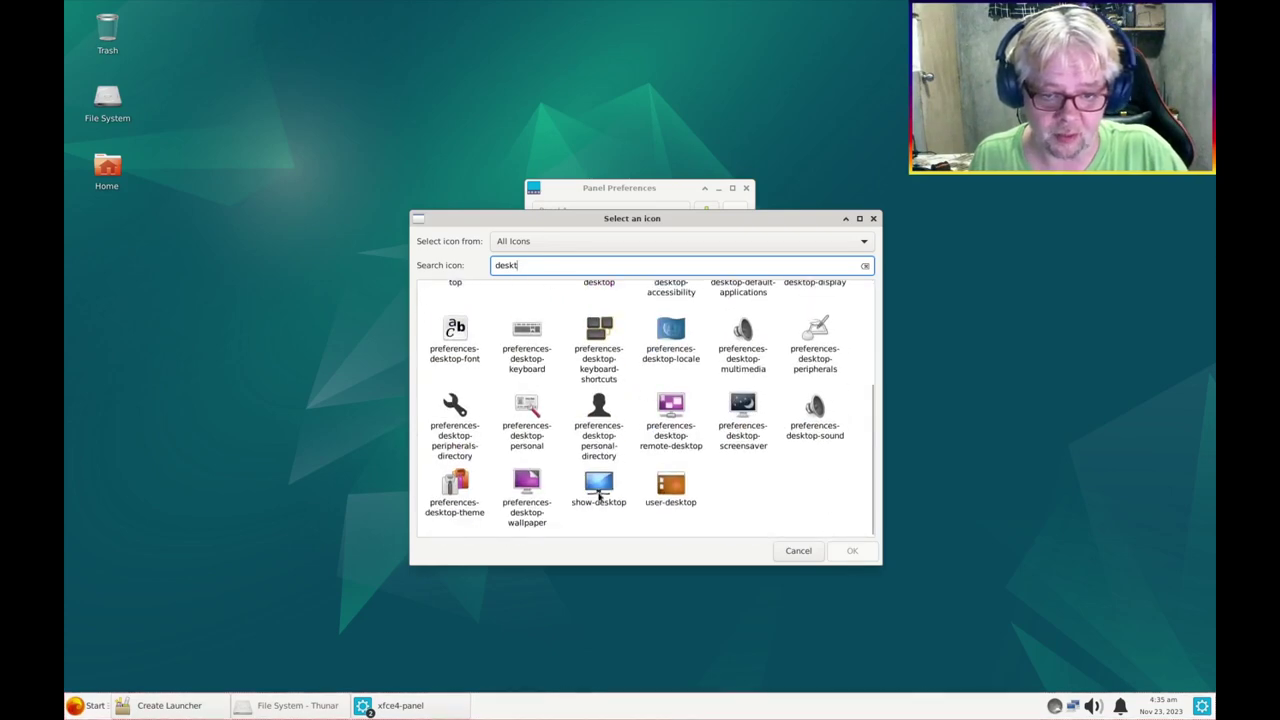
click(599, 494)
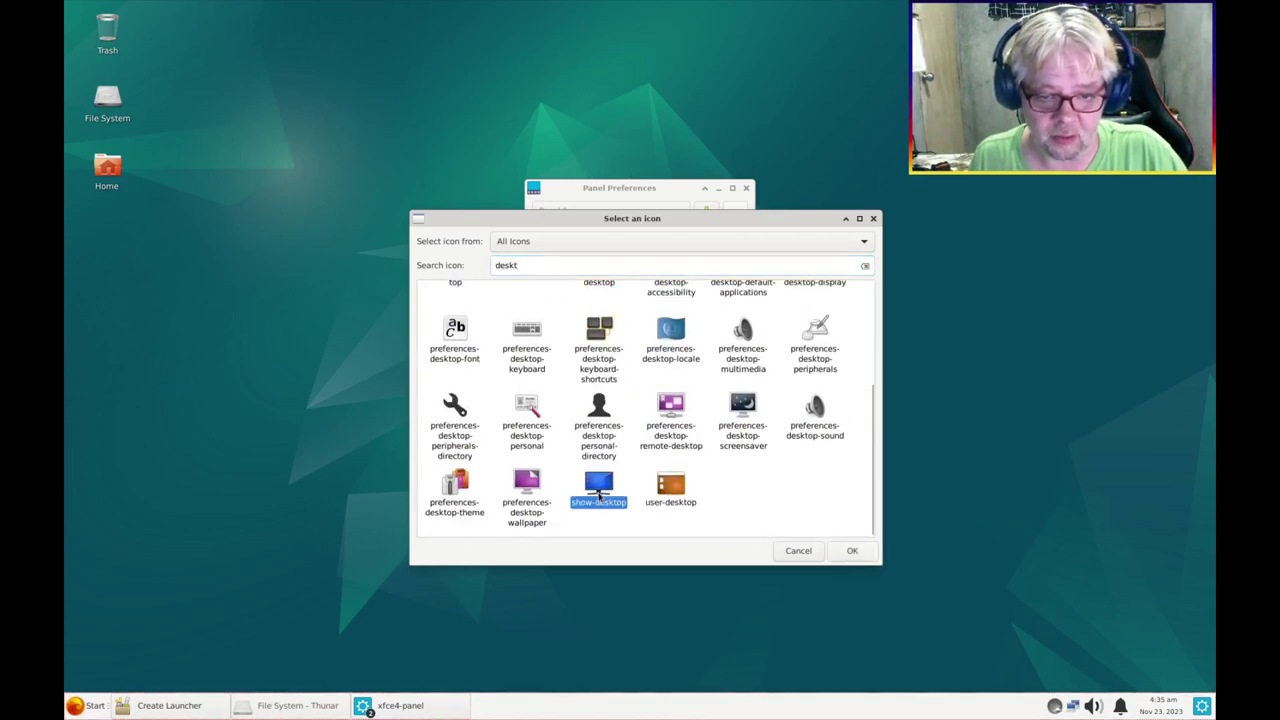
click(852, 550)
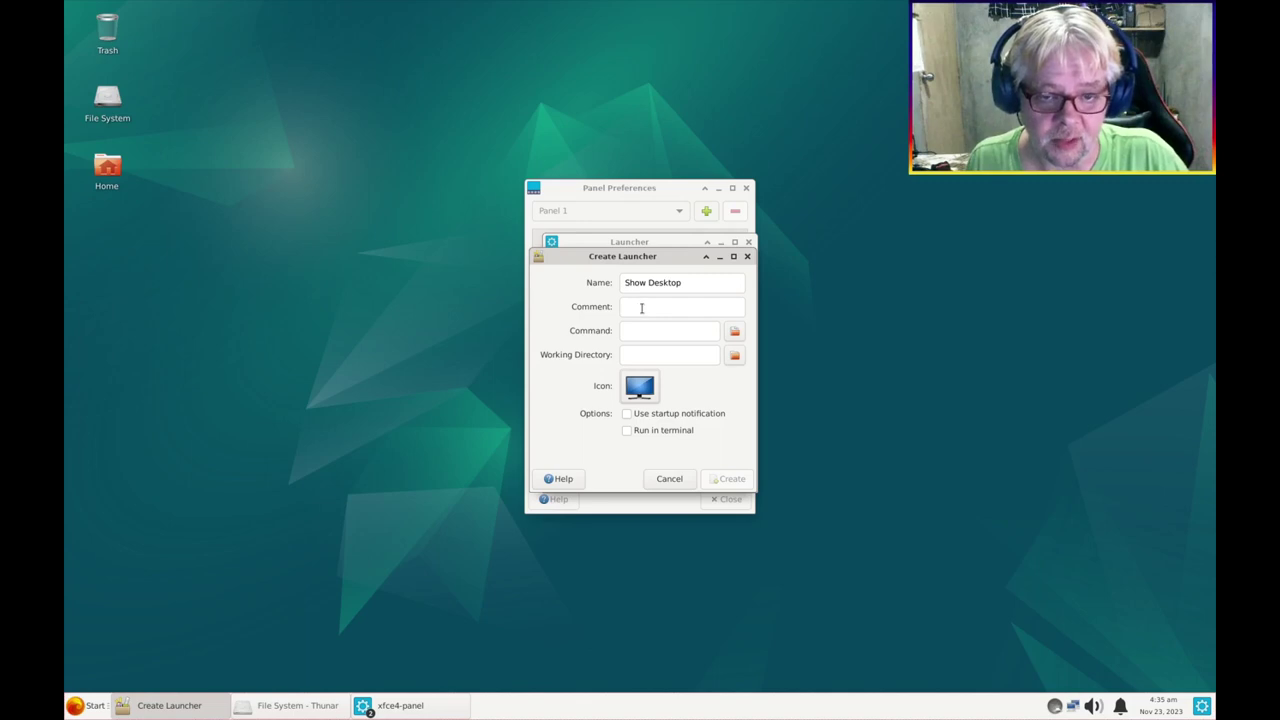
Copy the host's show-desktop command into the new launcher's Command field
click(642, 308)
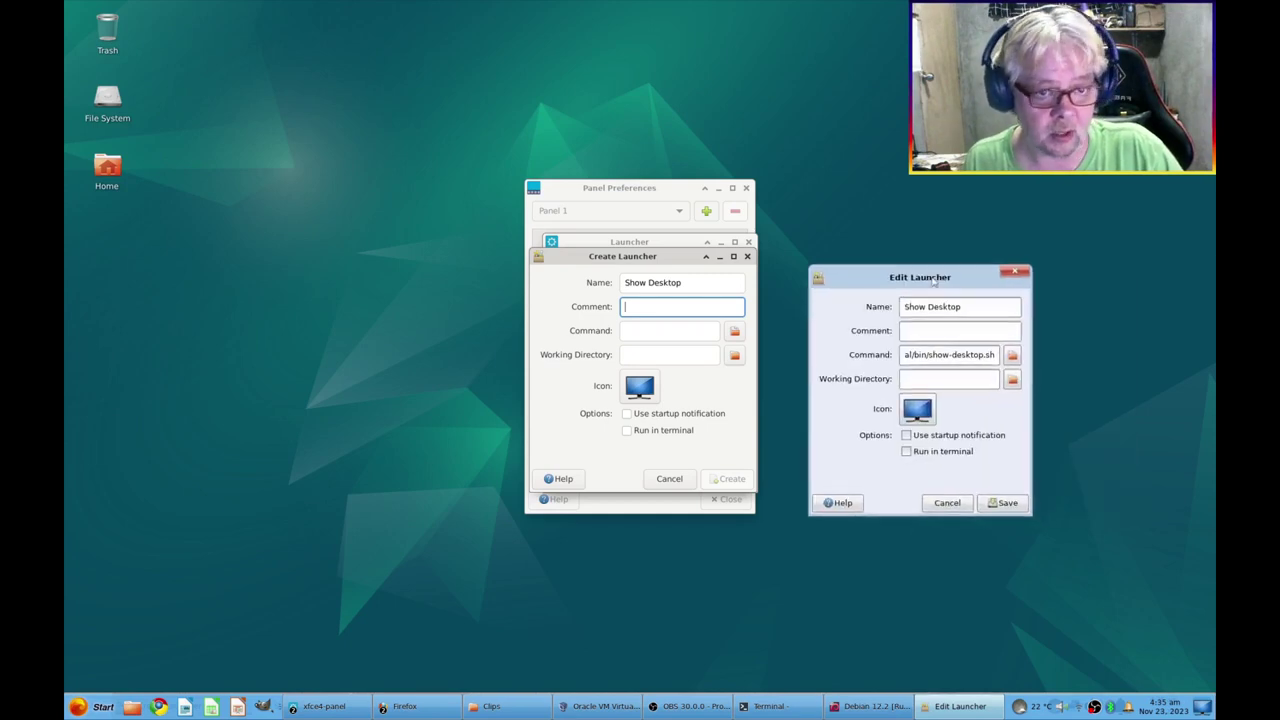
click(927, 354)
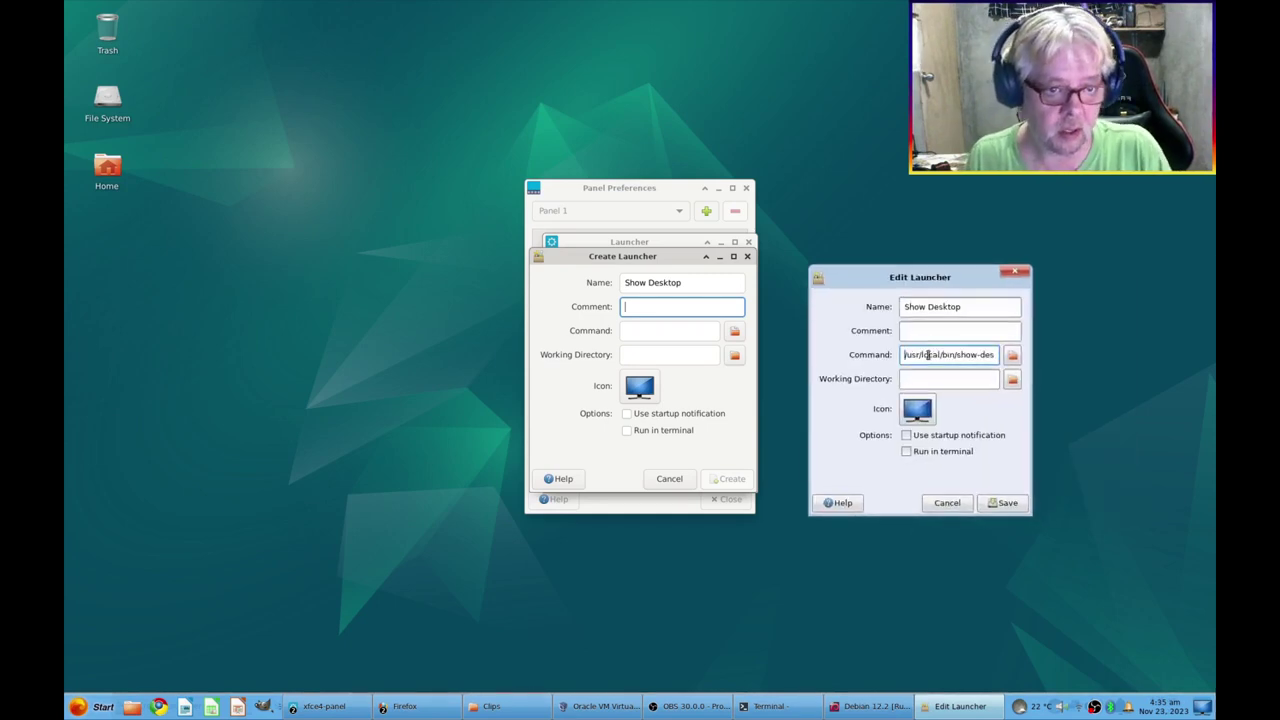
triple_click(927, 354)
key(ctrl+c)
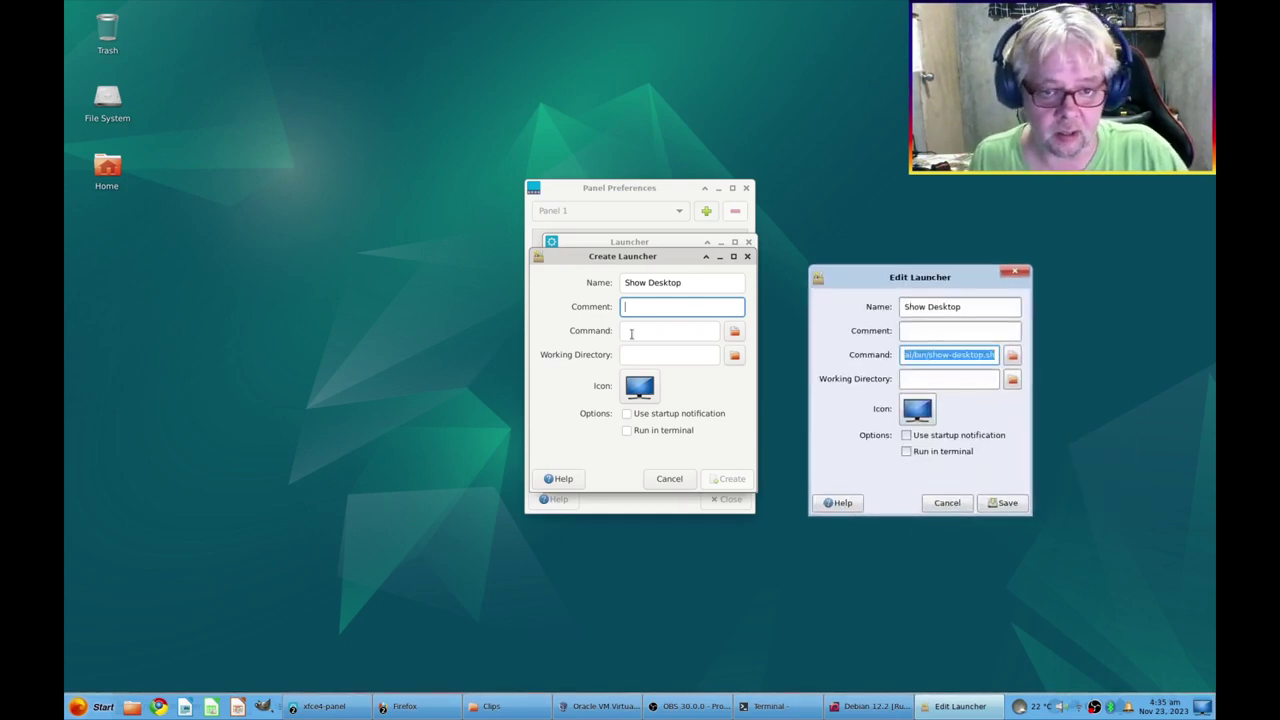
click(666, 331)
key(ctrl+v)
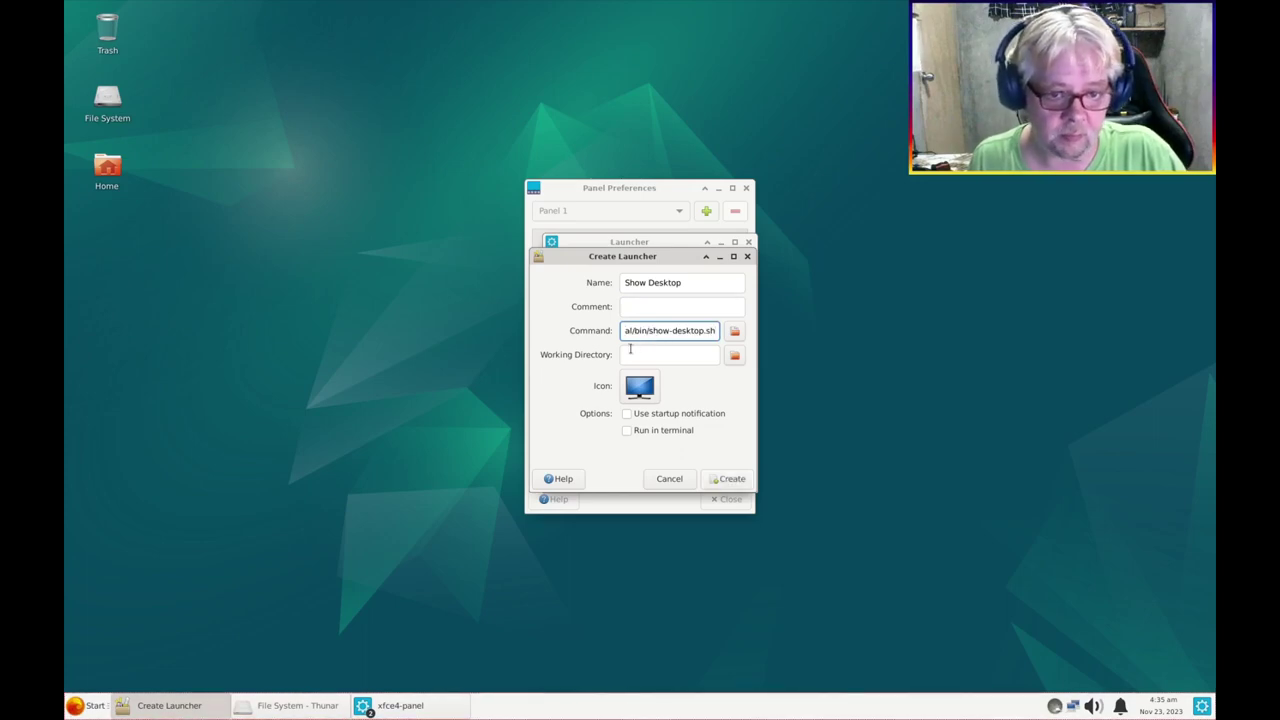
drag(648, 330, 697, 337)
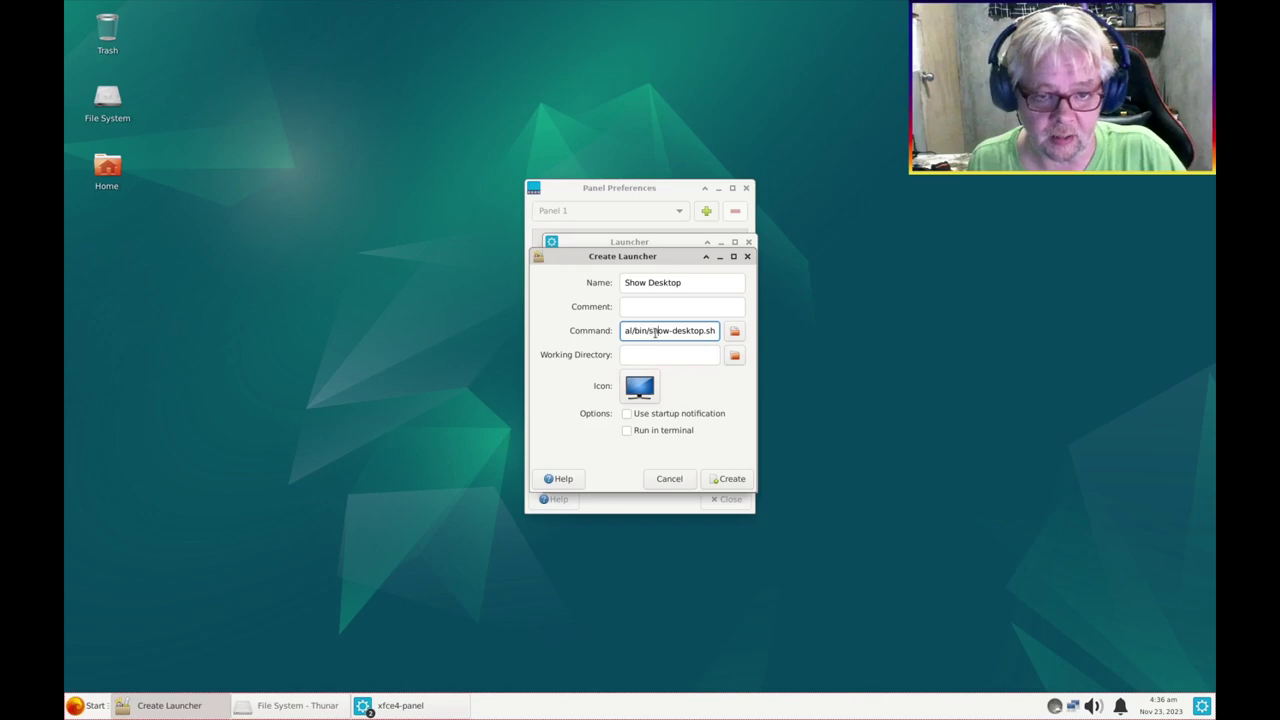
key(Home)
key(ctrl+Right)
key(ctrl+Right)
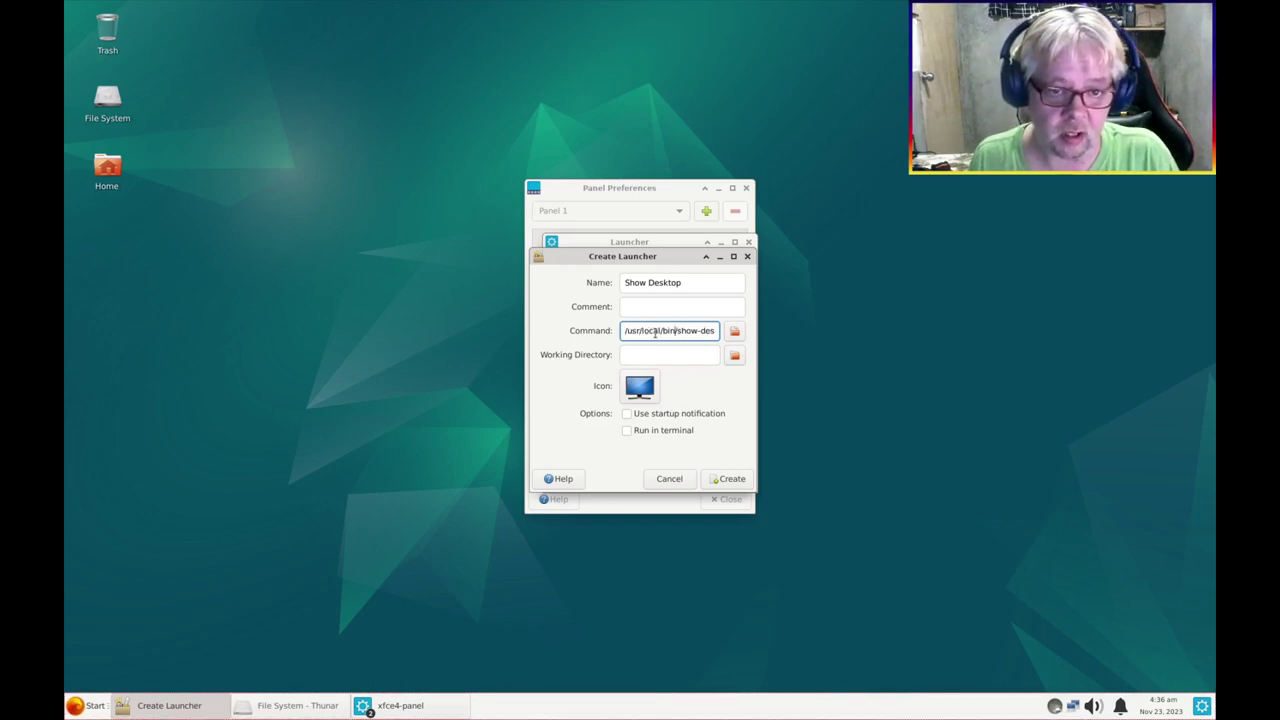
key(ctrl+Right)
key(ctrl+Right)
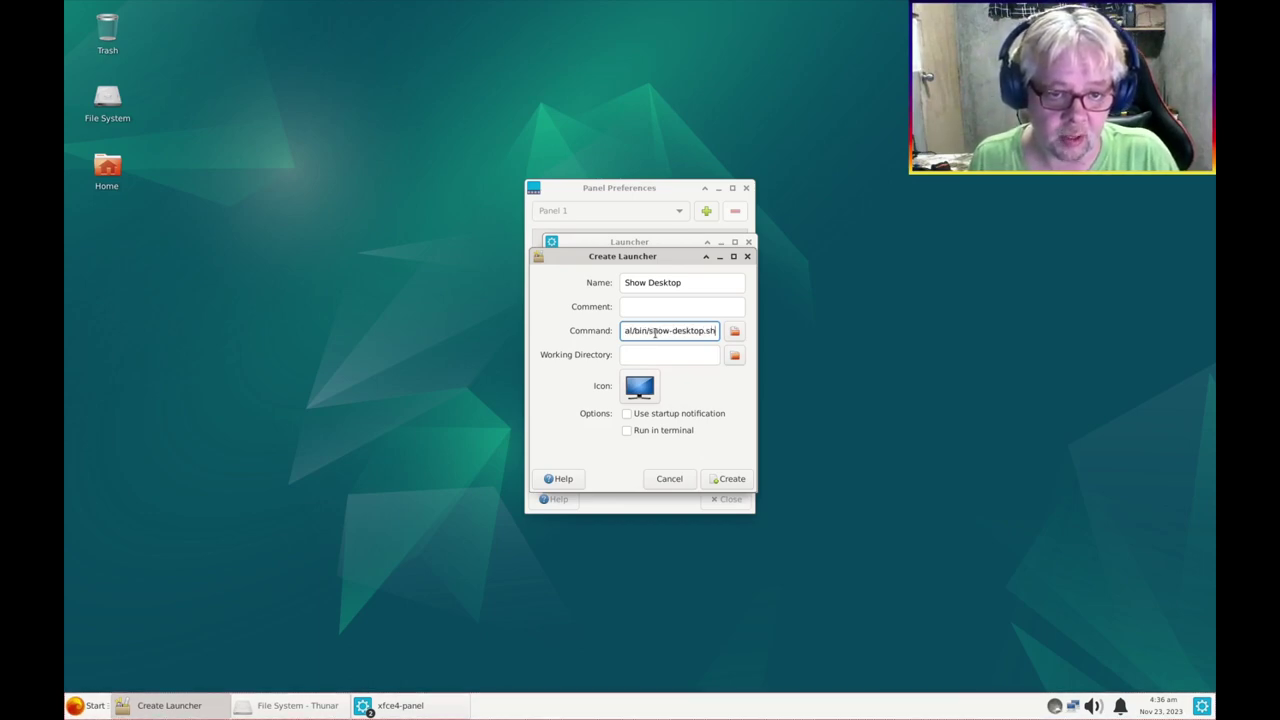
key(ctrl+a)
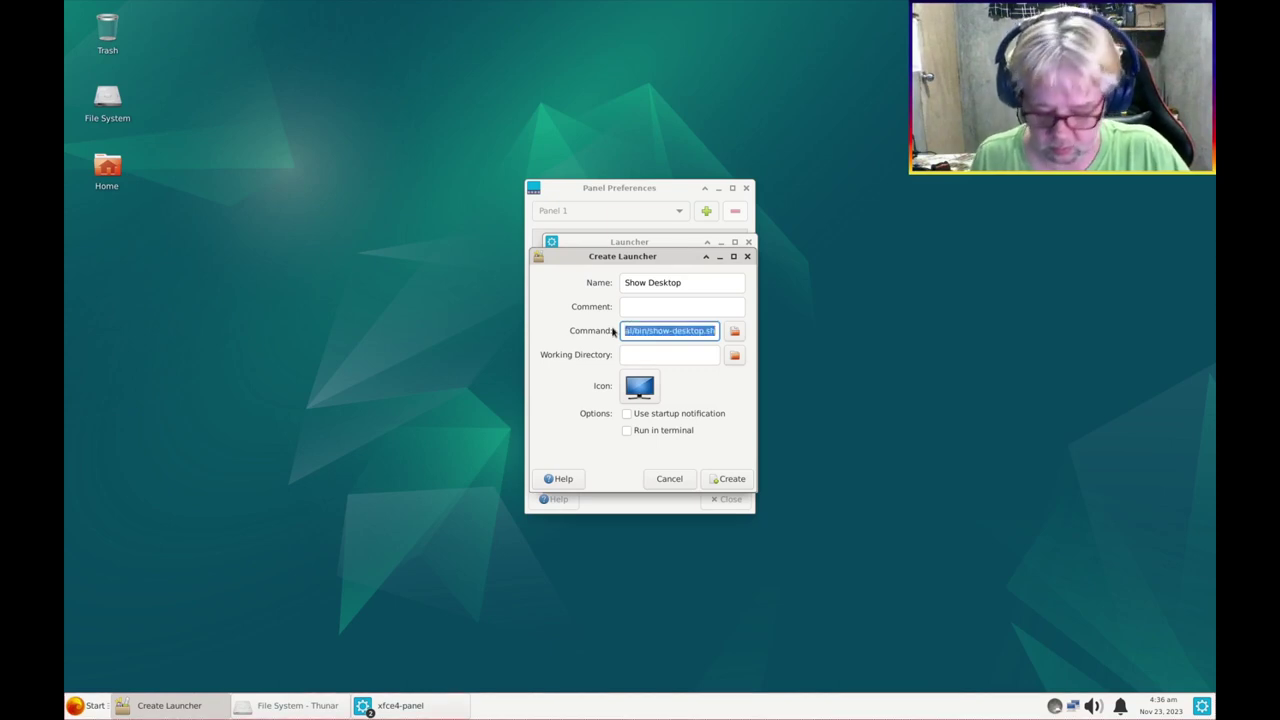
Create the launcher, test it, and dismiss the missing show-desktop.sh error
click(733, 479)
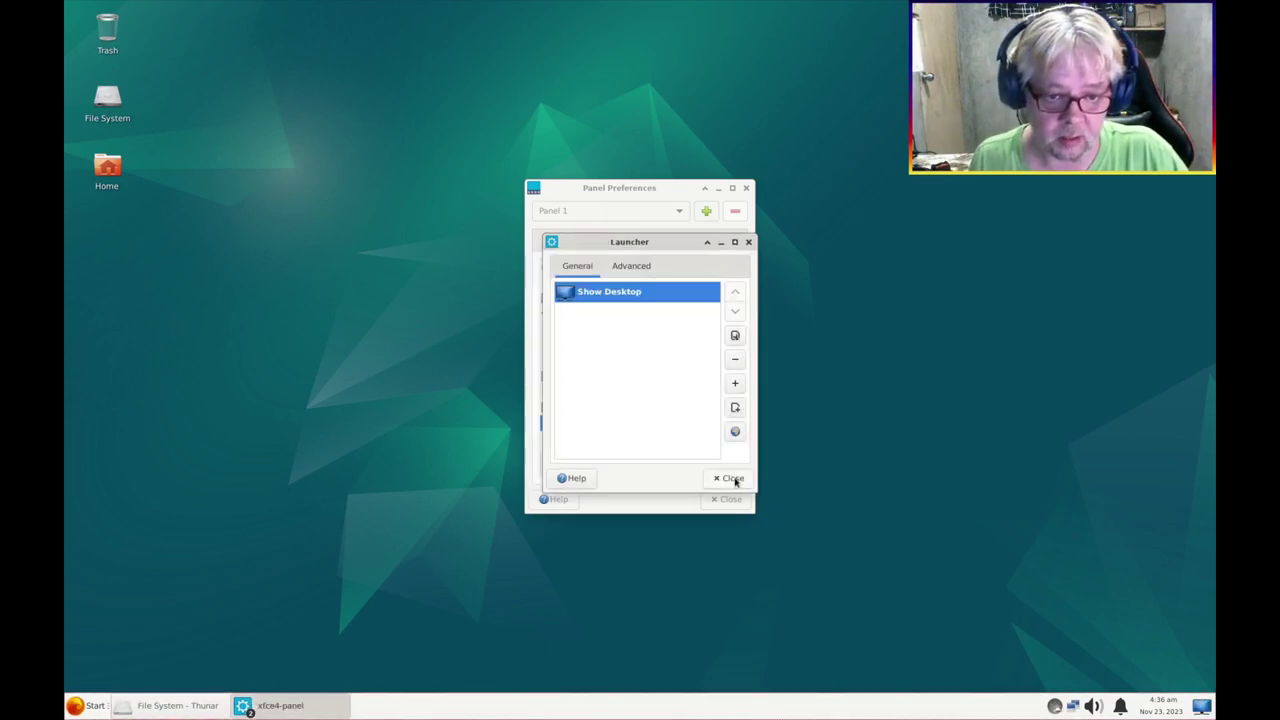
click(733, 481)
click(730, 499)
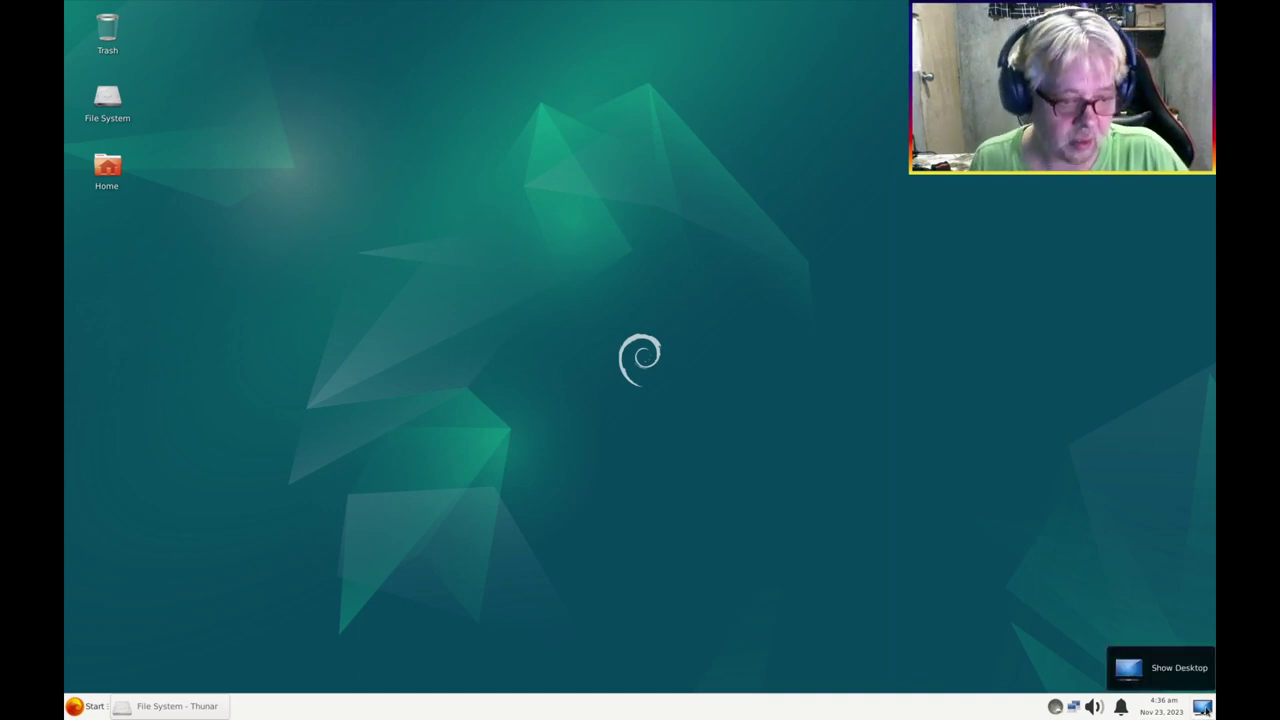
click(1203, 707)
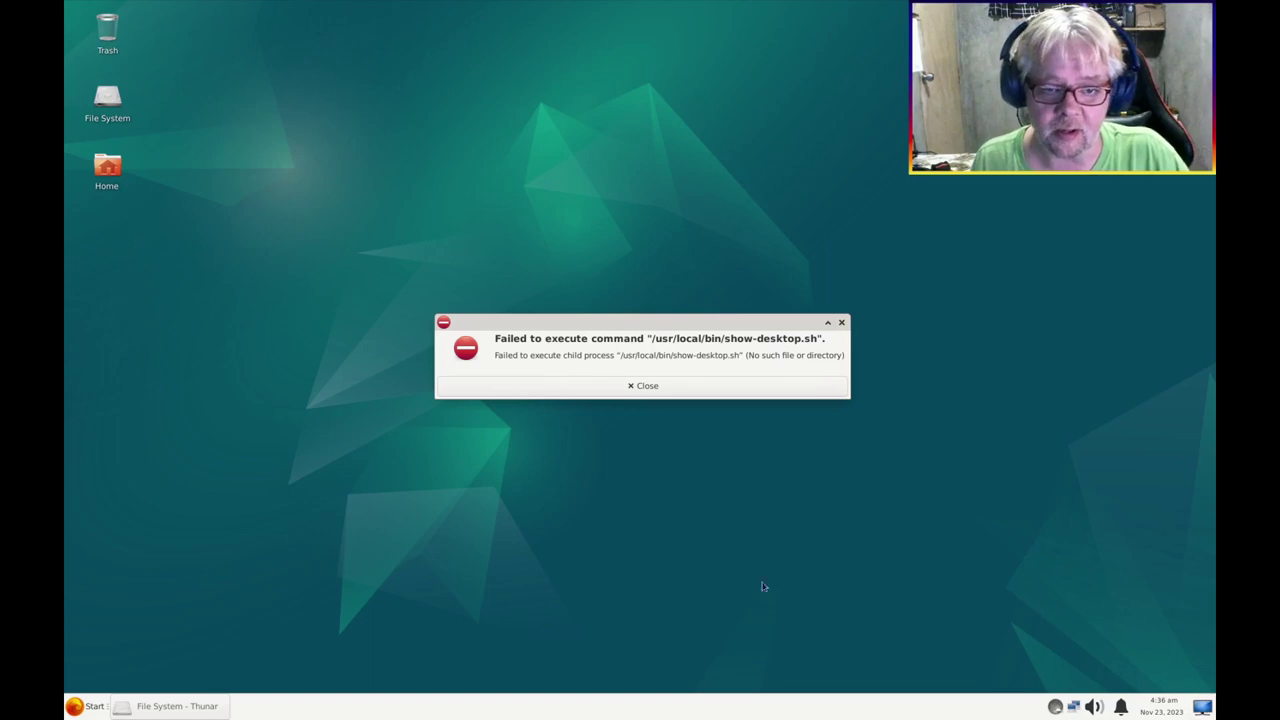
click(664, 389)
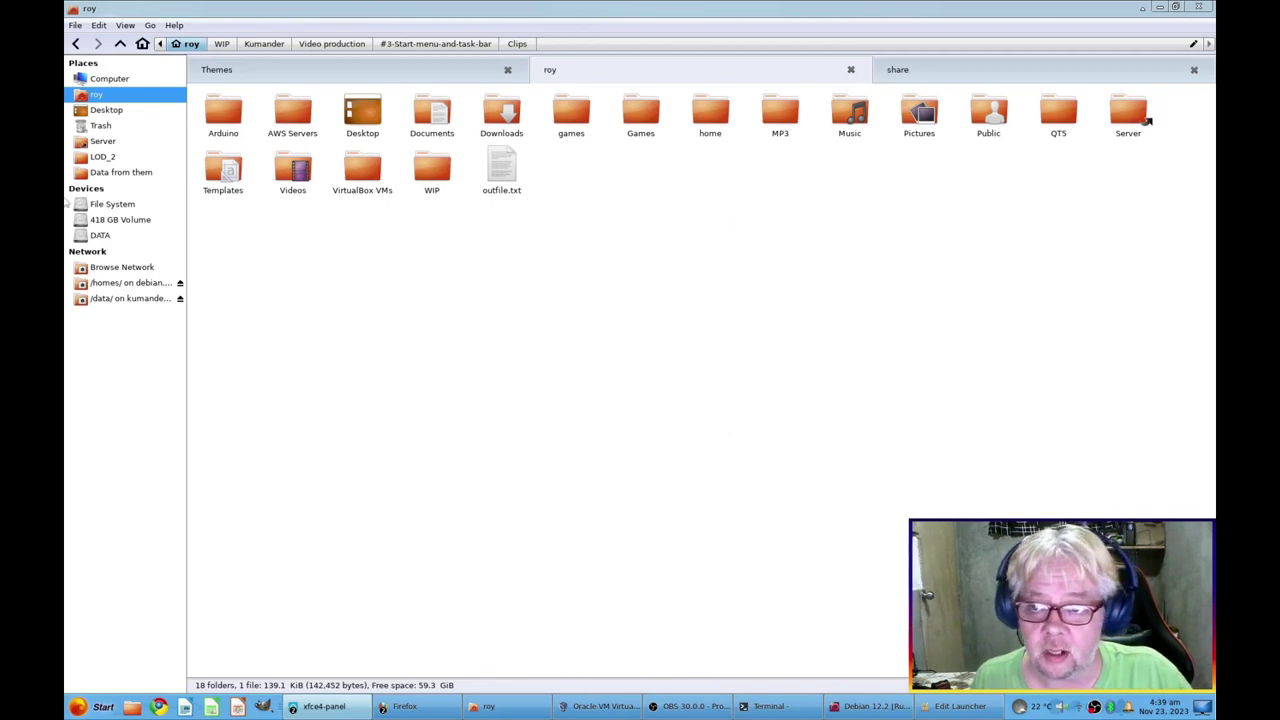
Open the host's /usr/local/bin/show-desktop.sh in Notepad
click(100, 205)
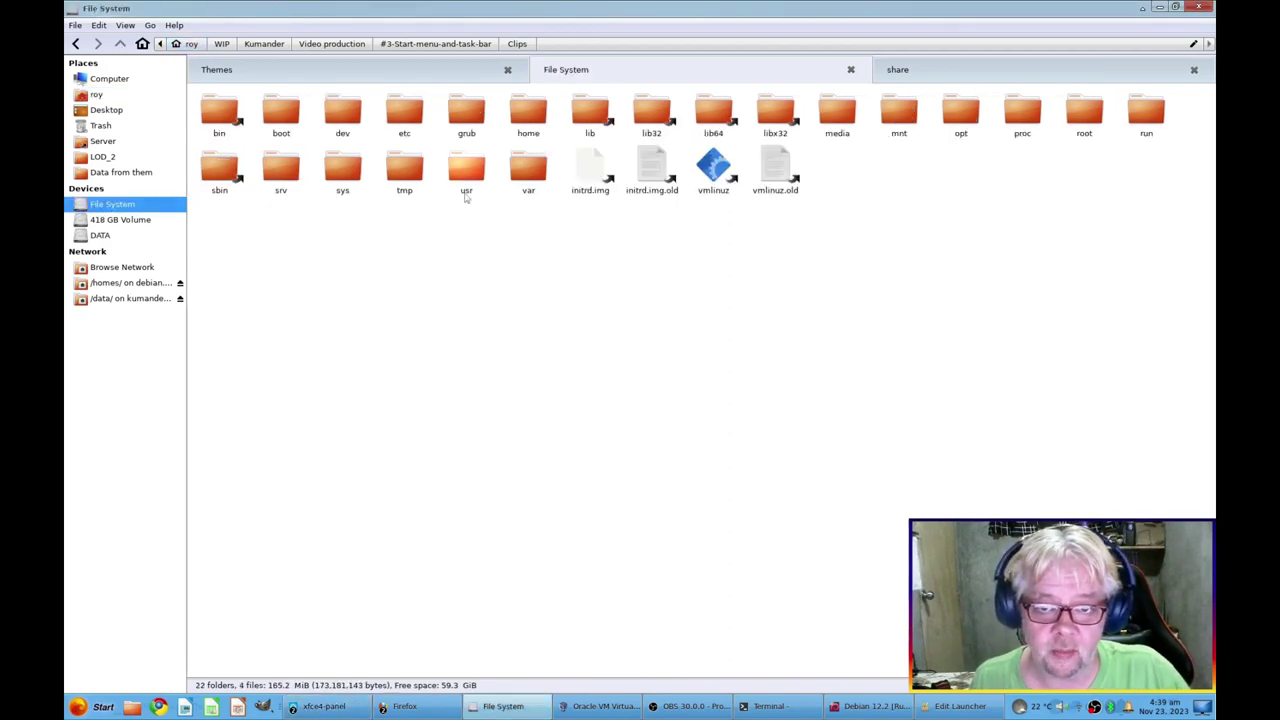
double_click(465, 194)
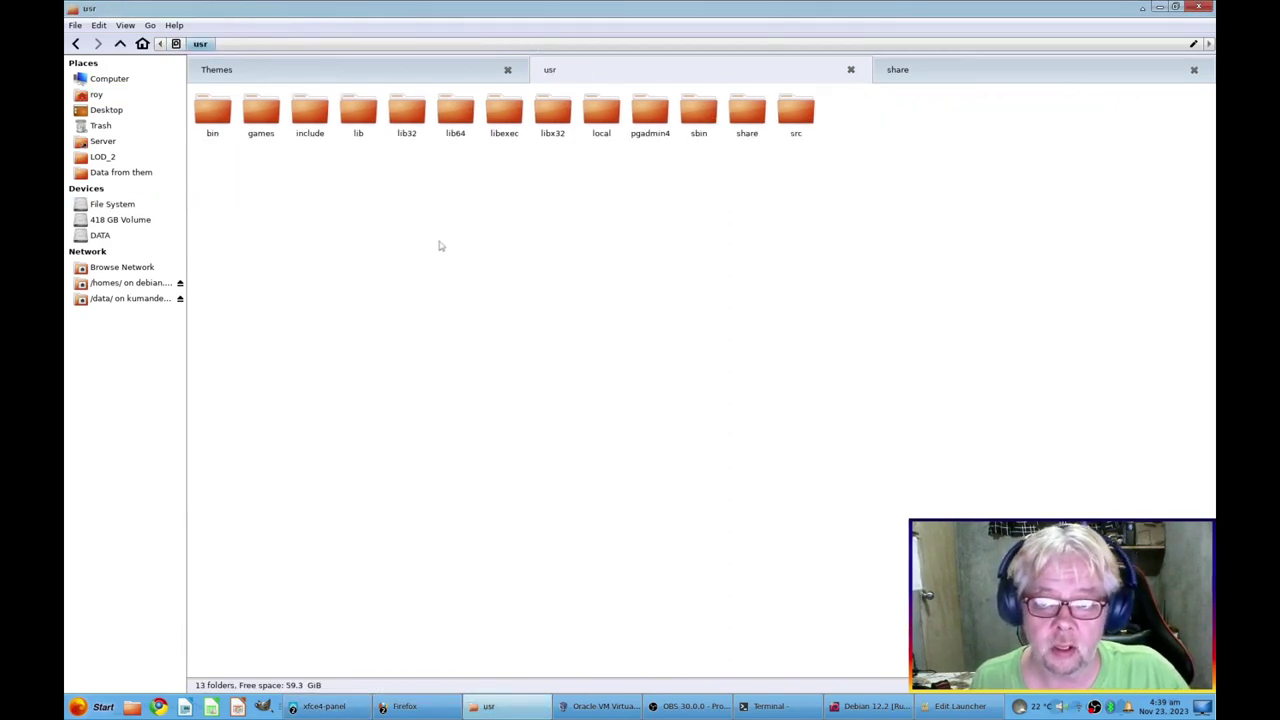
double_click(599, 122)
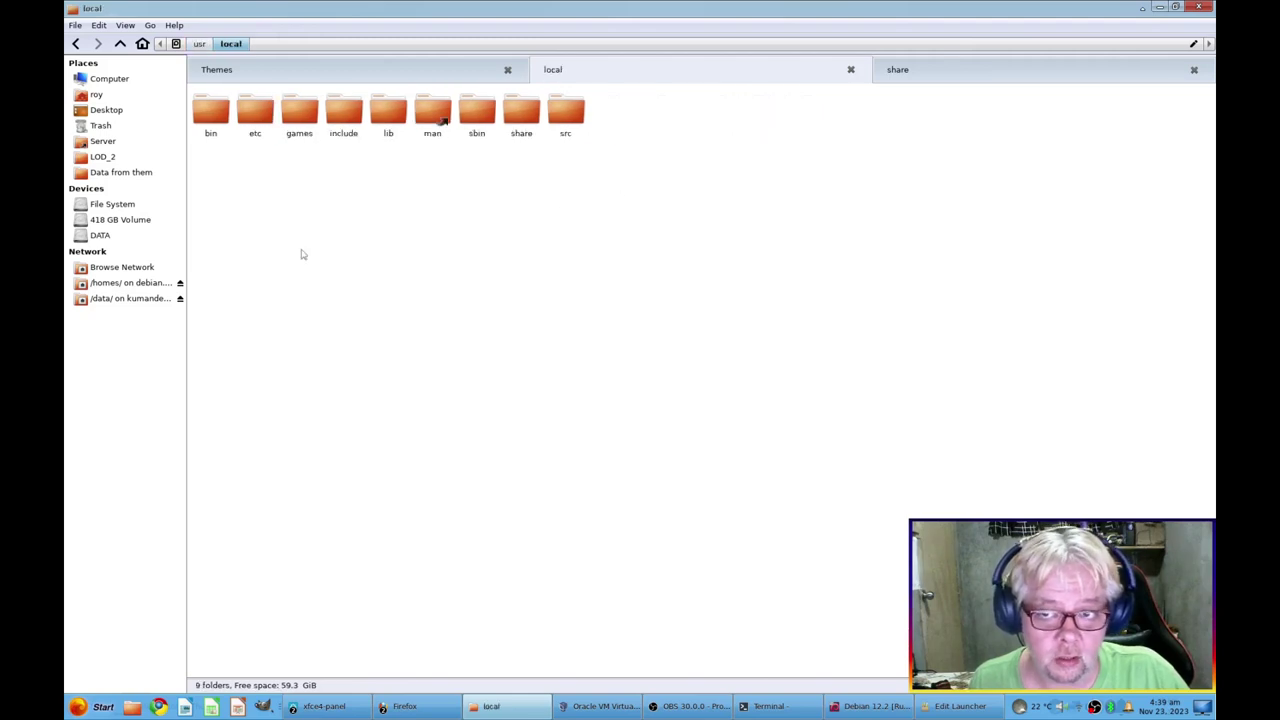
double_click(216, 118)
click(835, 246)
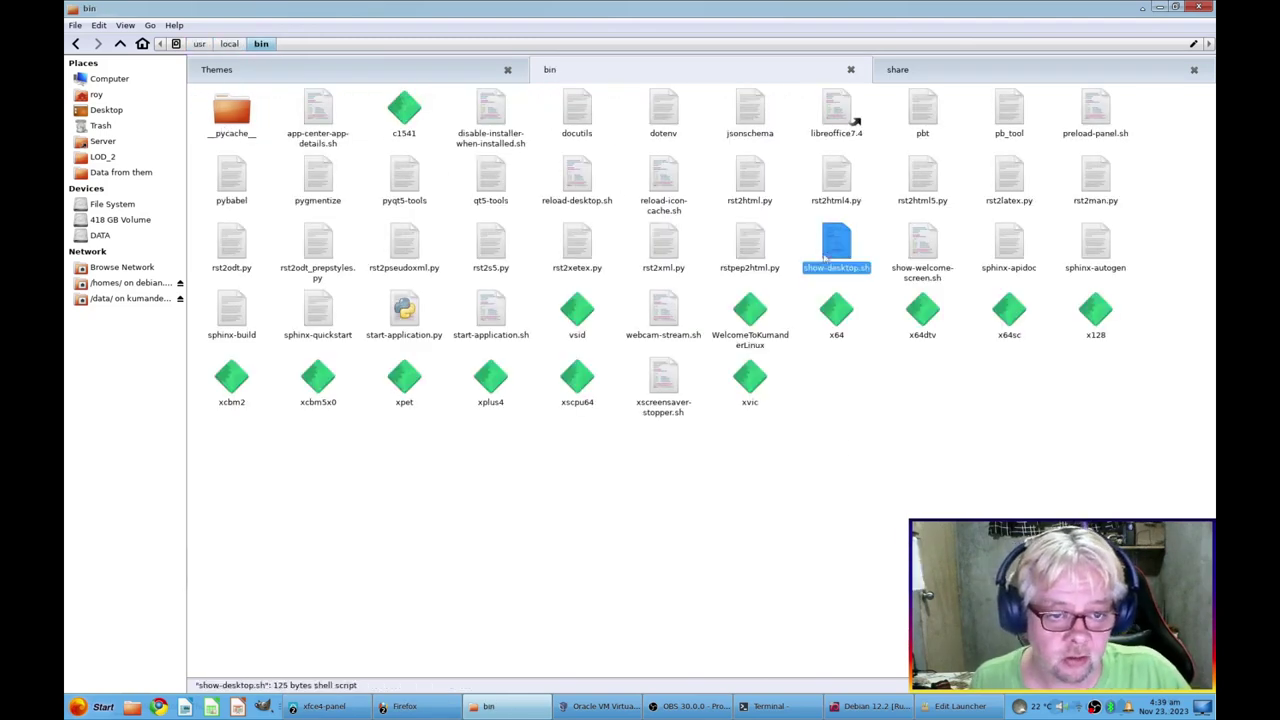
right_click(835, 246)
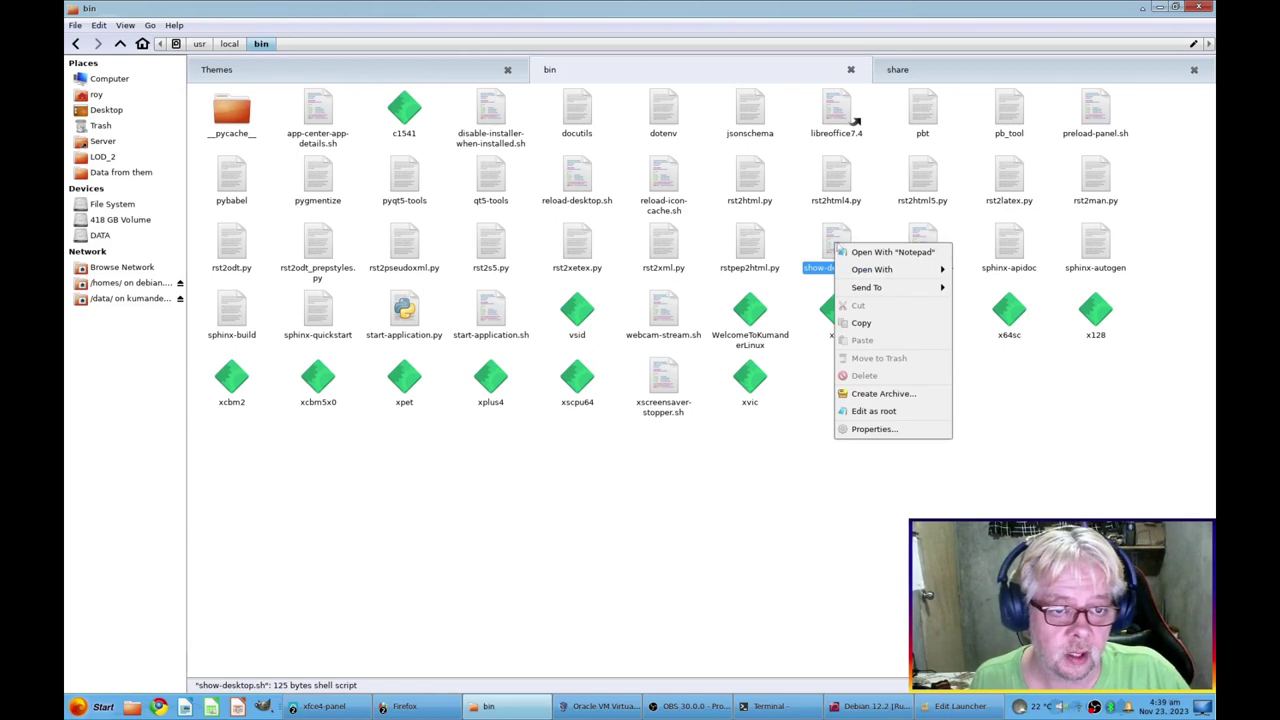
click(862, 252)
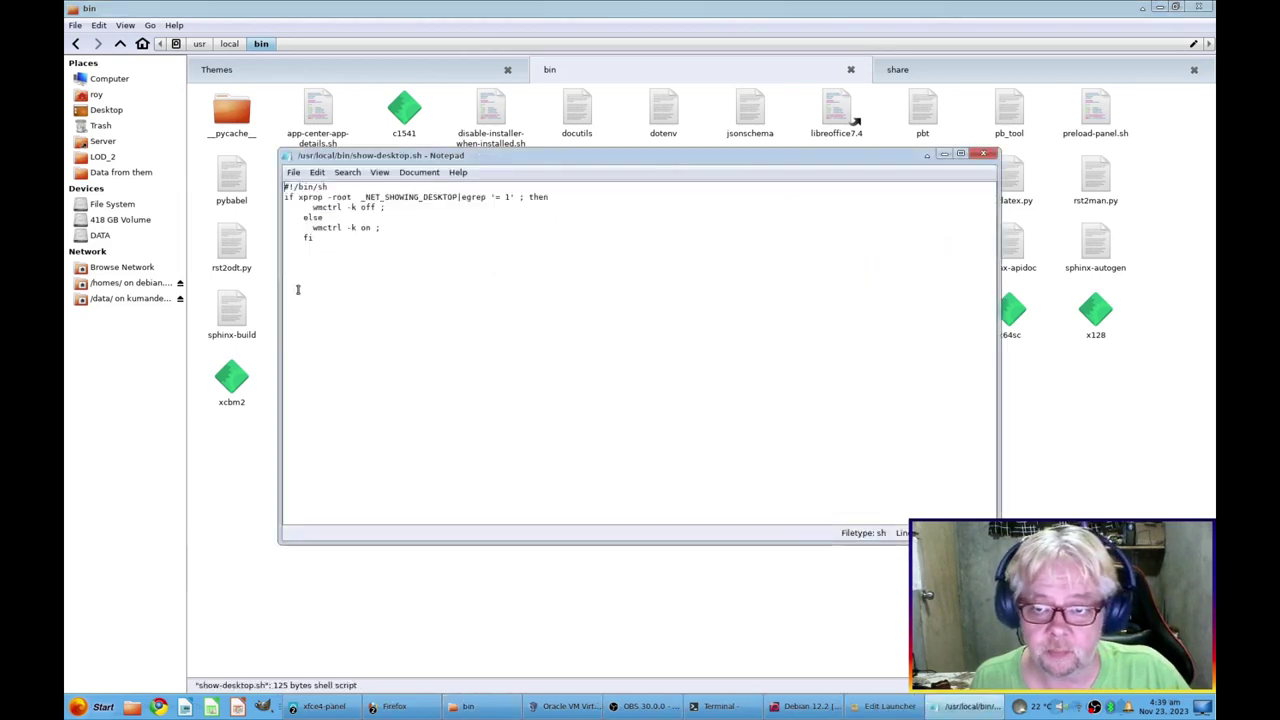
Copy the whole script, close Notepad, and return to the Debian VM
drag(342, 237, 243, 184)
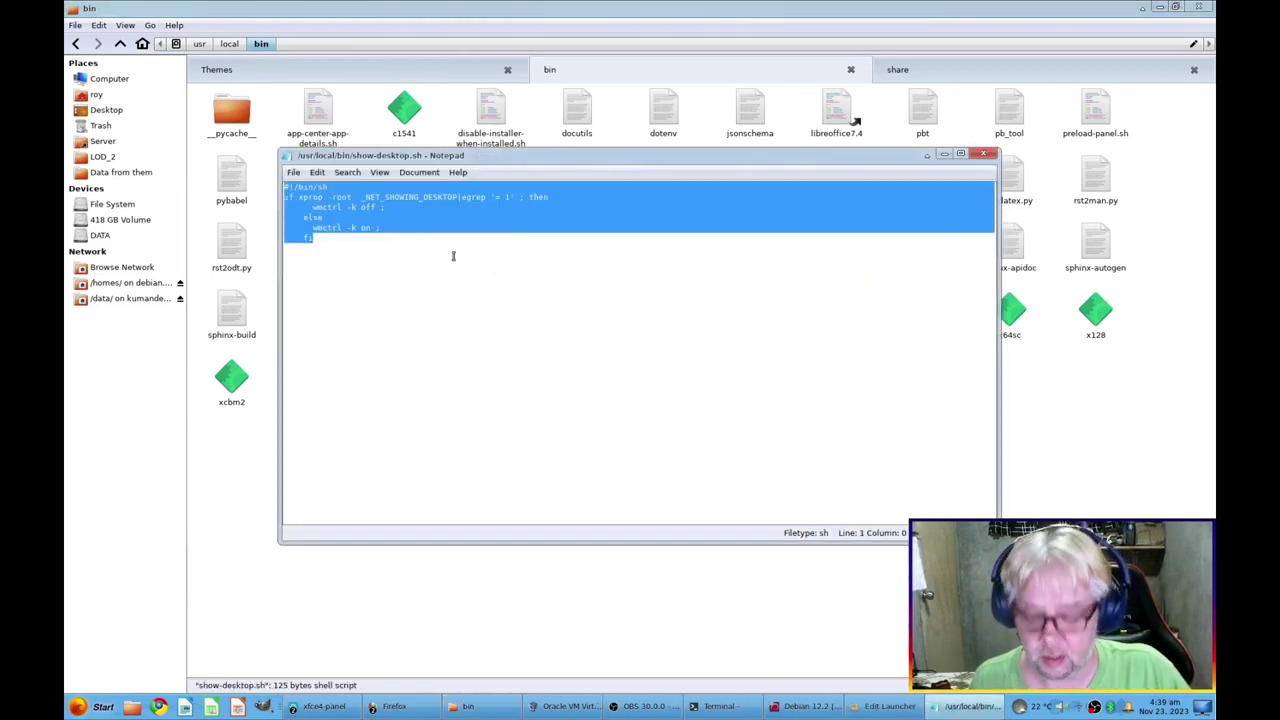
key(ctrl+w)
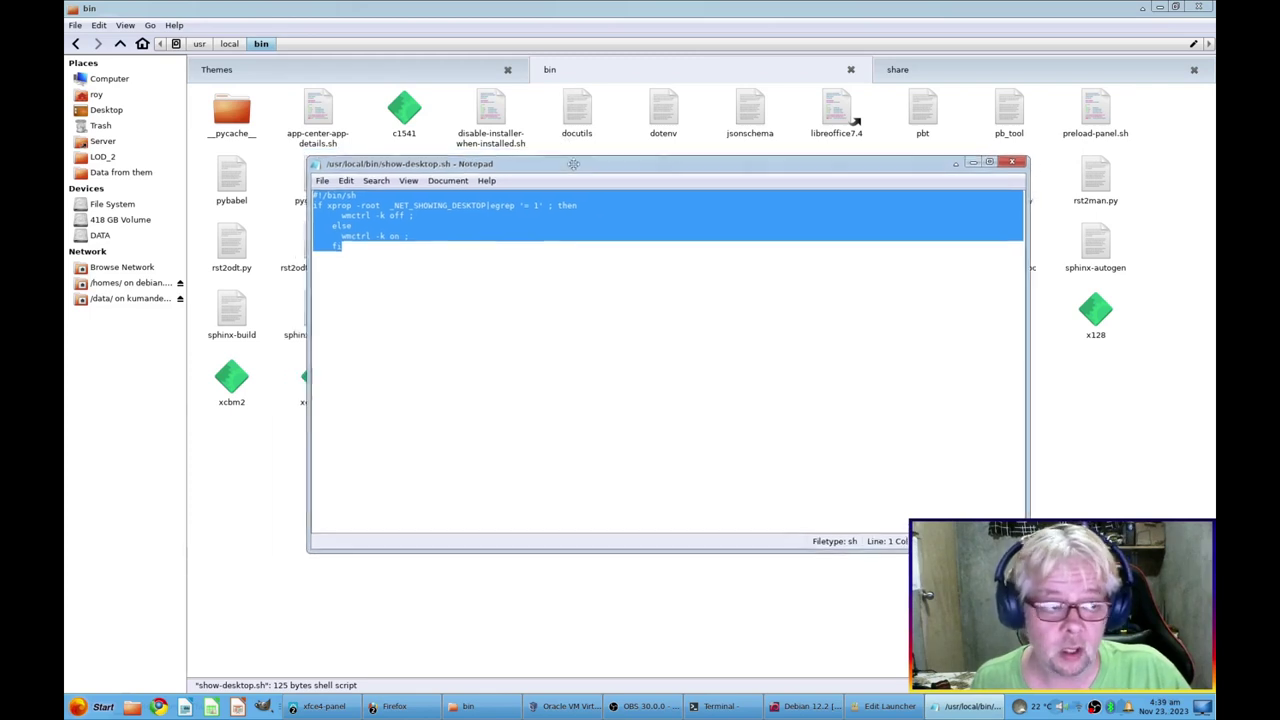
click(785, 707)
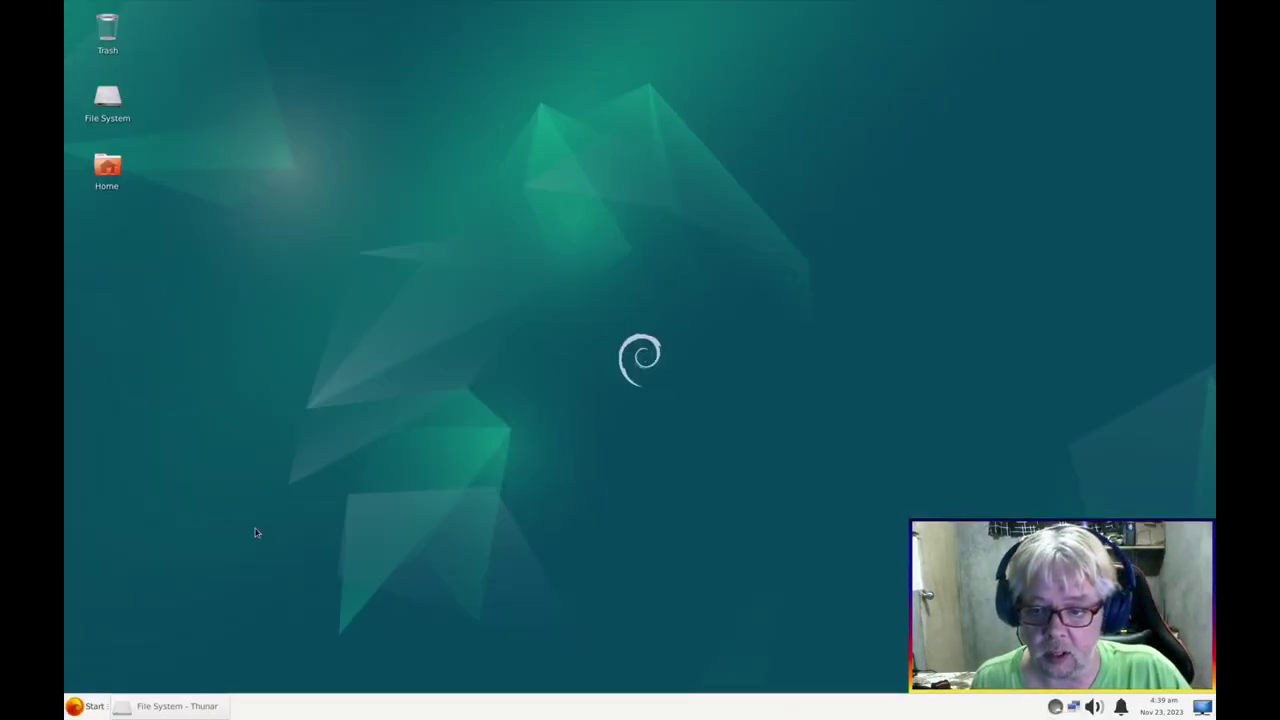
Launch Thunar as root with pkexec thunar, entering the account password
click(95, 706)
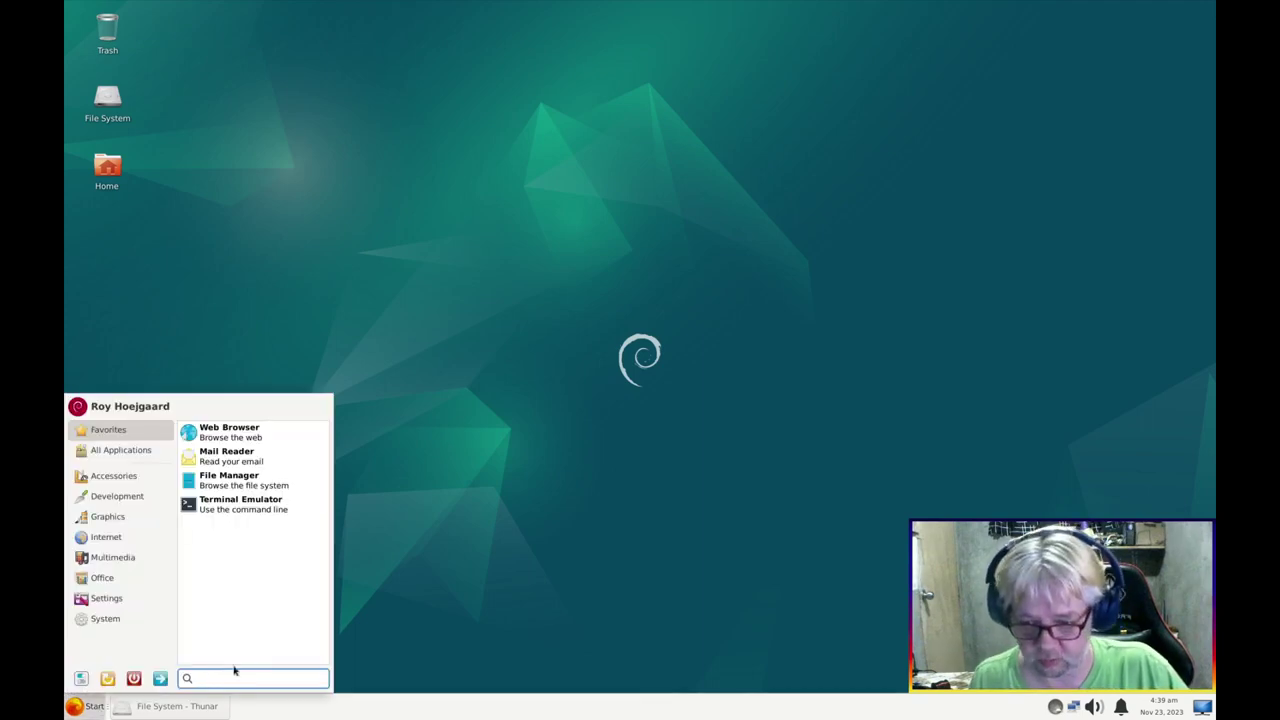
text(pke)
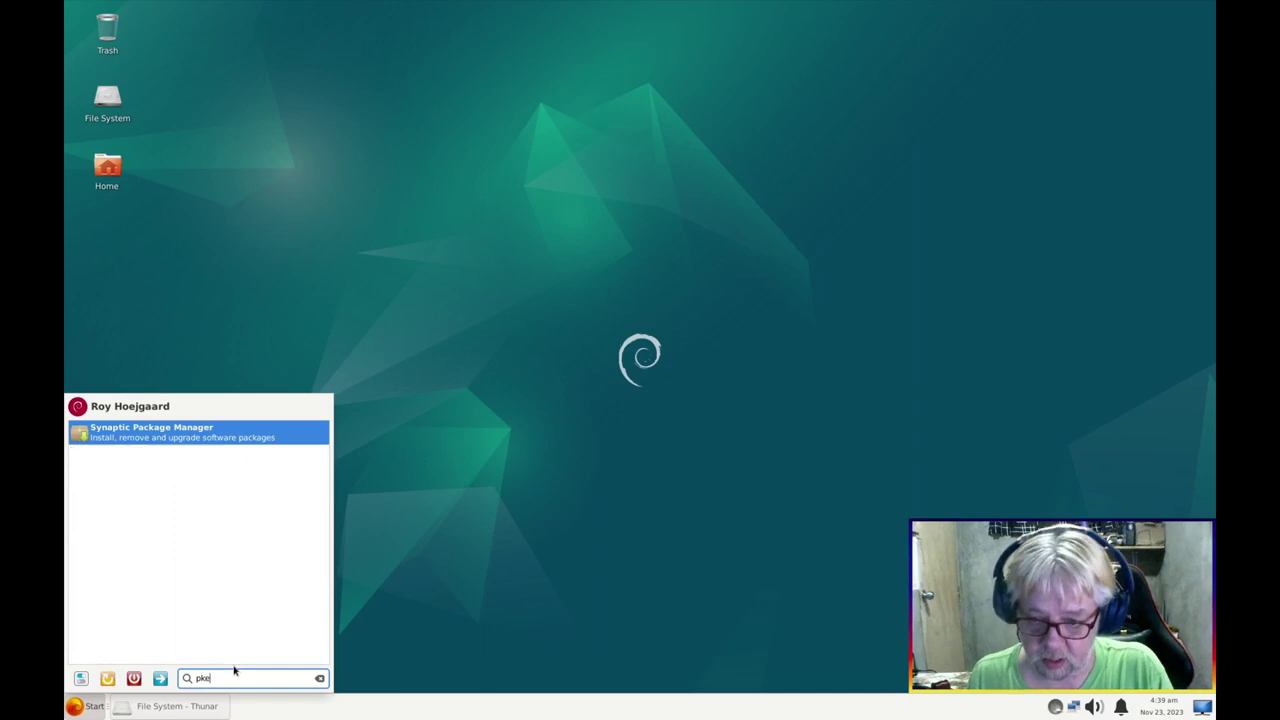
text(xec thunar)
key(Return)
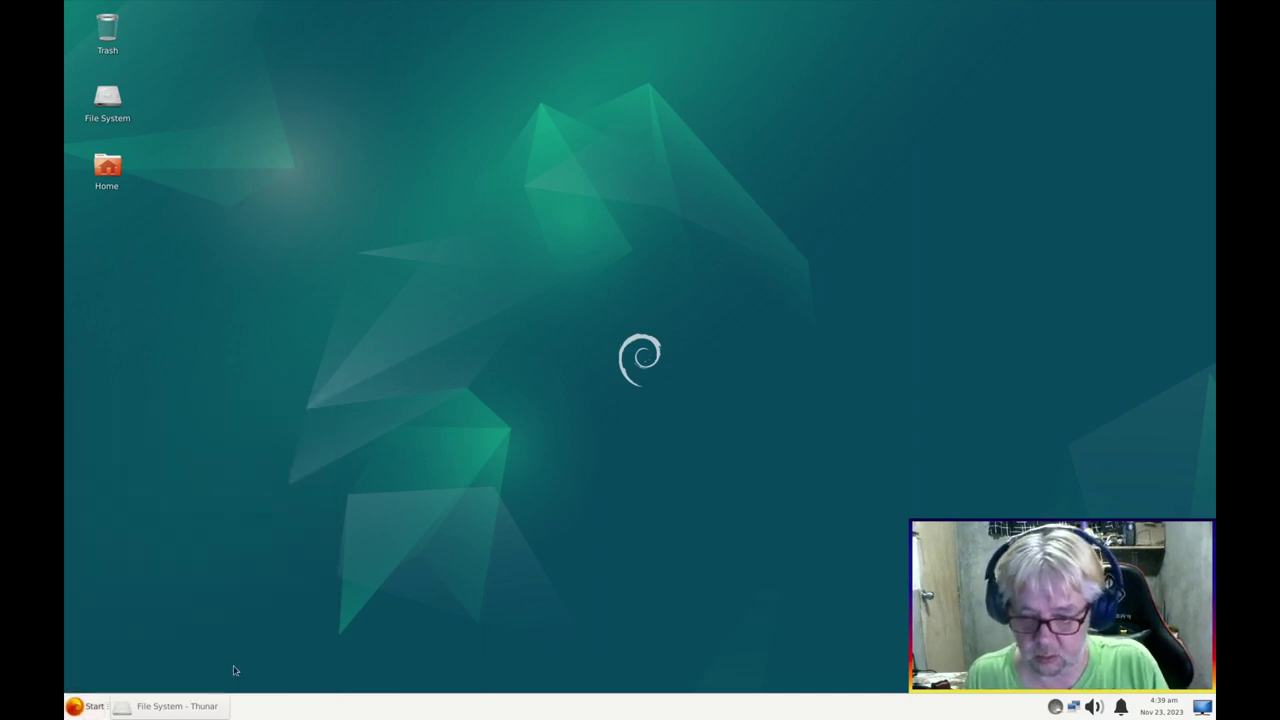
text(*********)
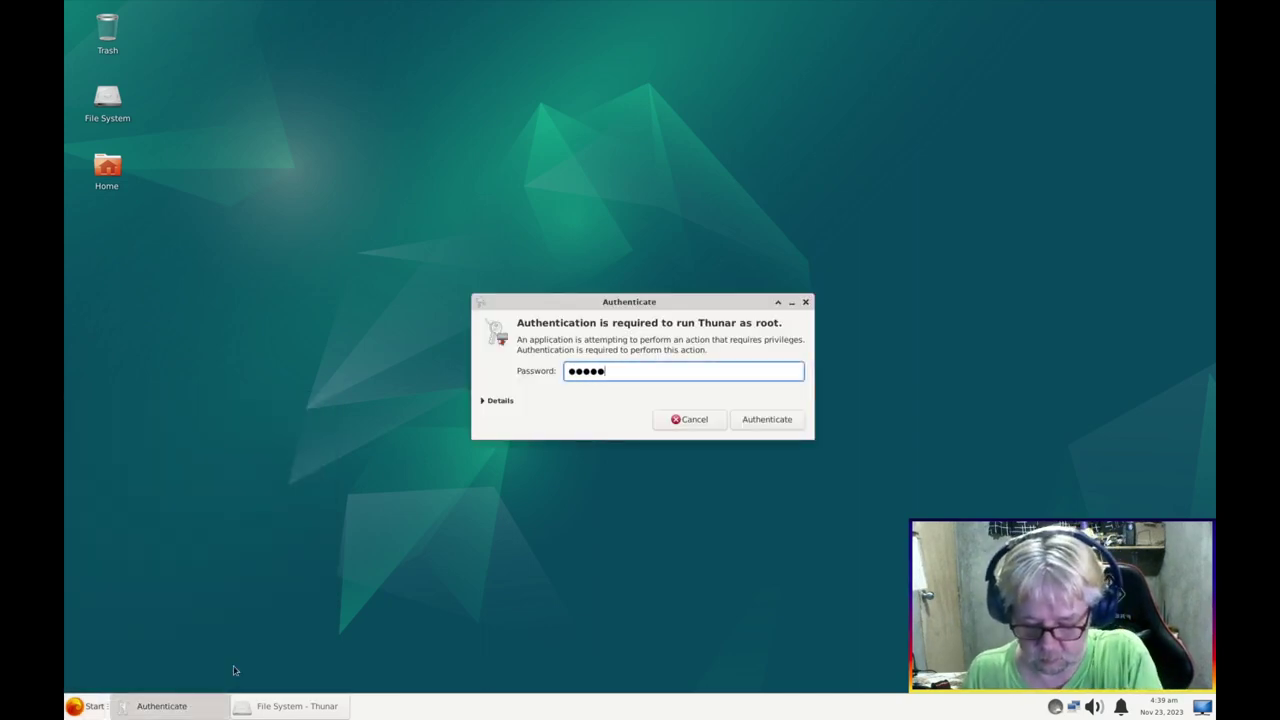
key(Return)
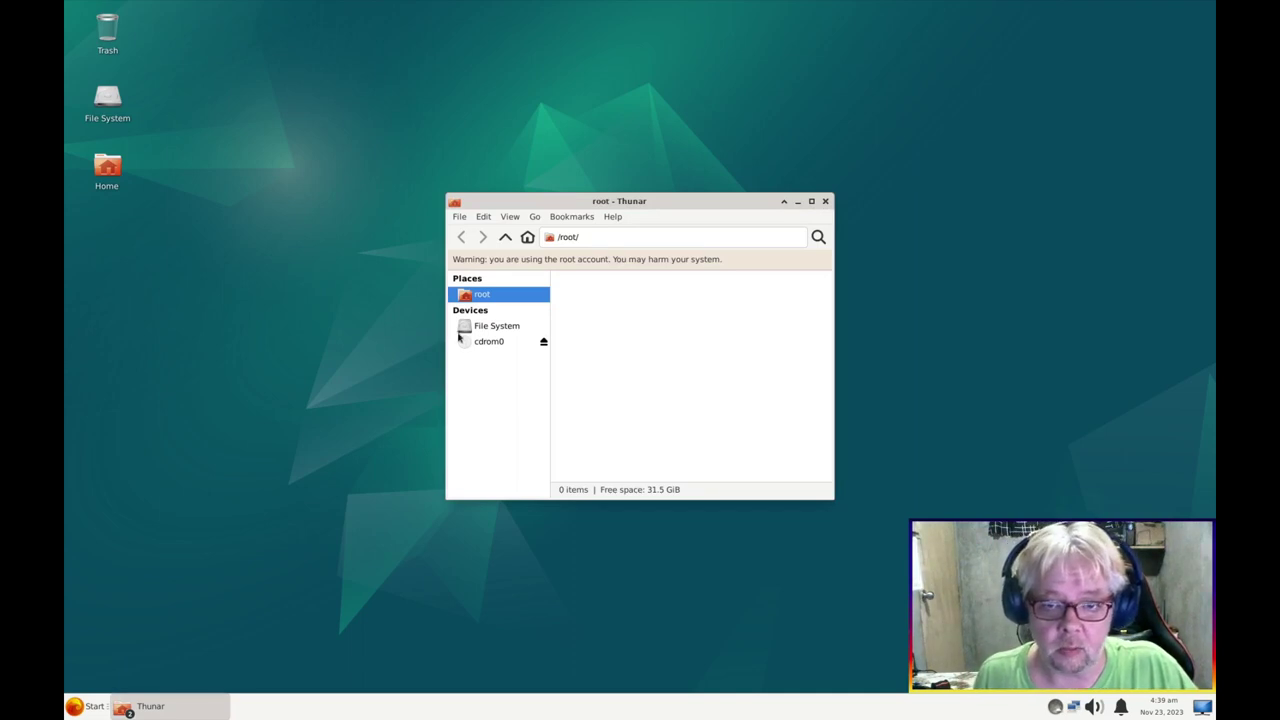
Create an empty file named show-desktop.sh in /usr/local/bin
click(463, 328)
double_click(600, 204)
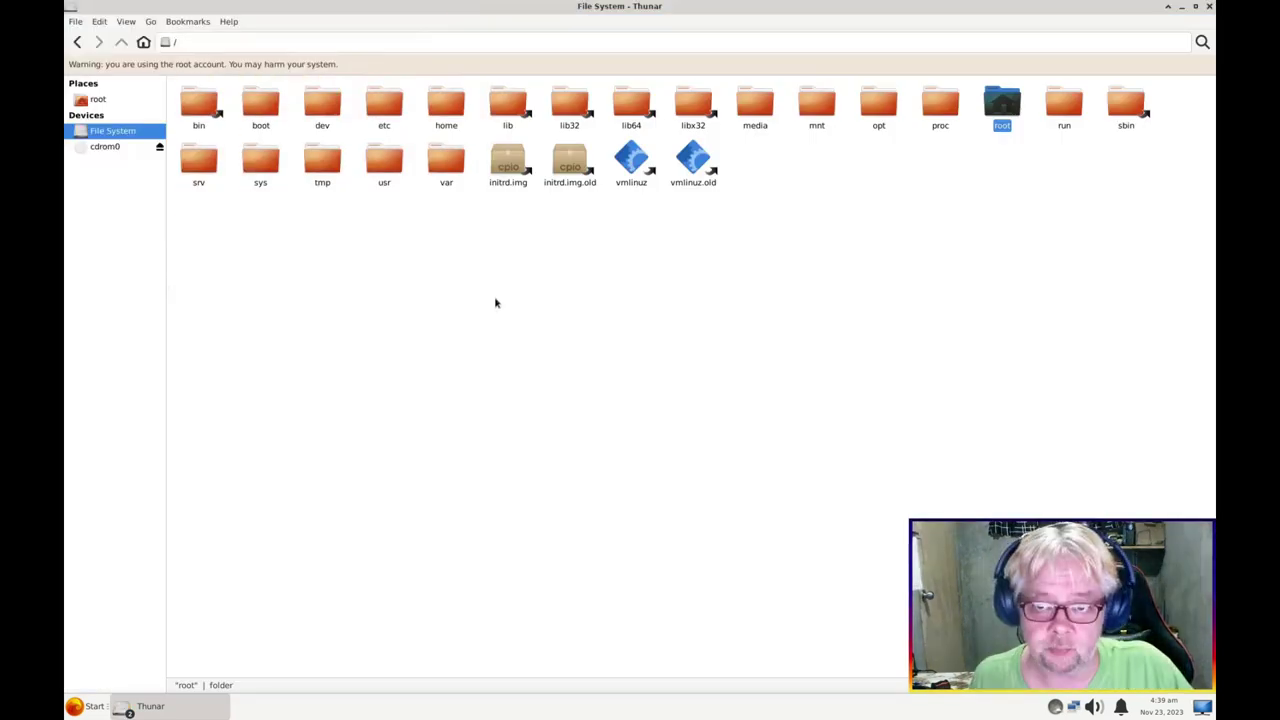
double_click(394, 160)
double_click(546, 118)
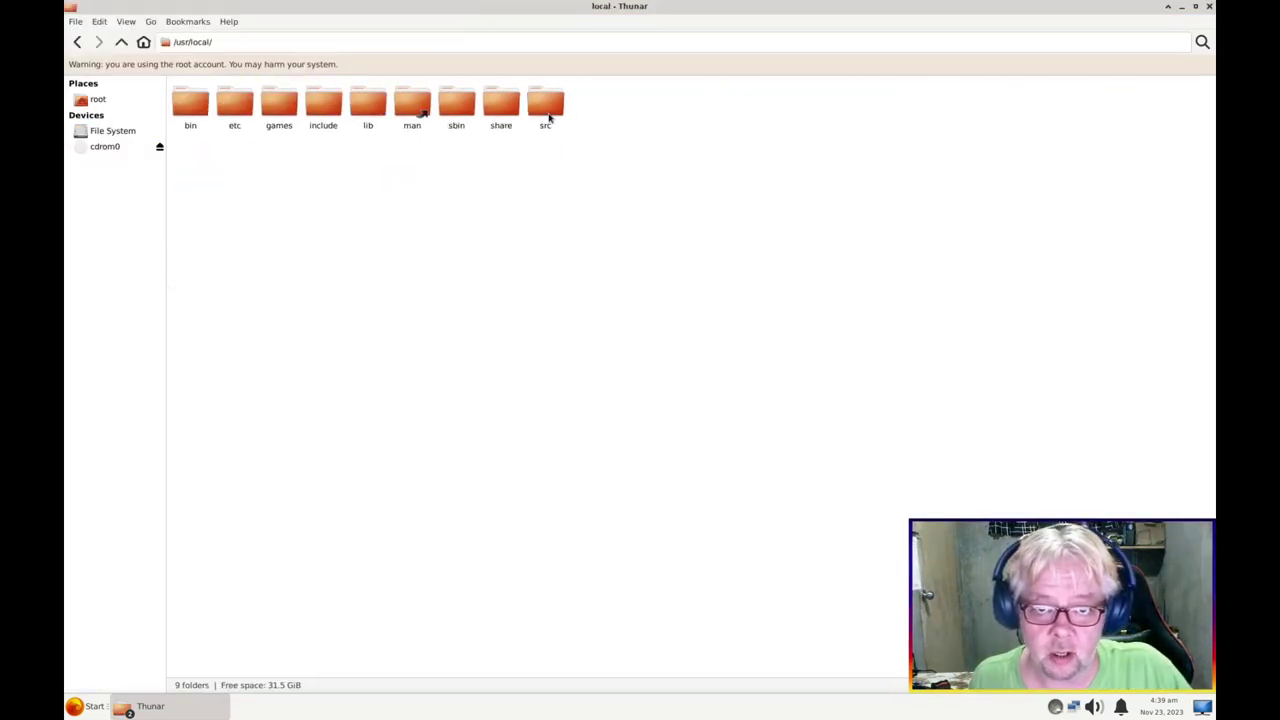
double_click(190, 104)
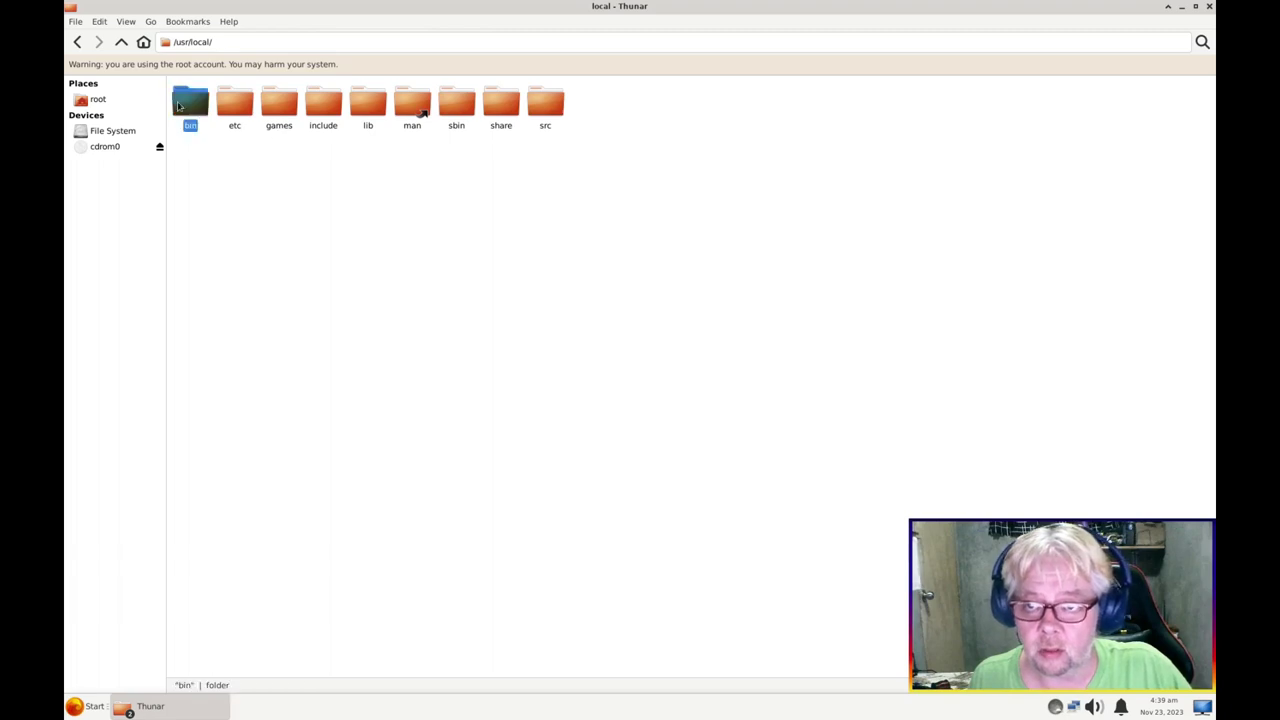
right_click(571, 289)
mouse_move(650, 309)
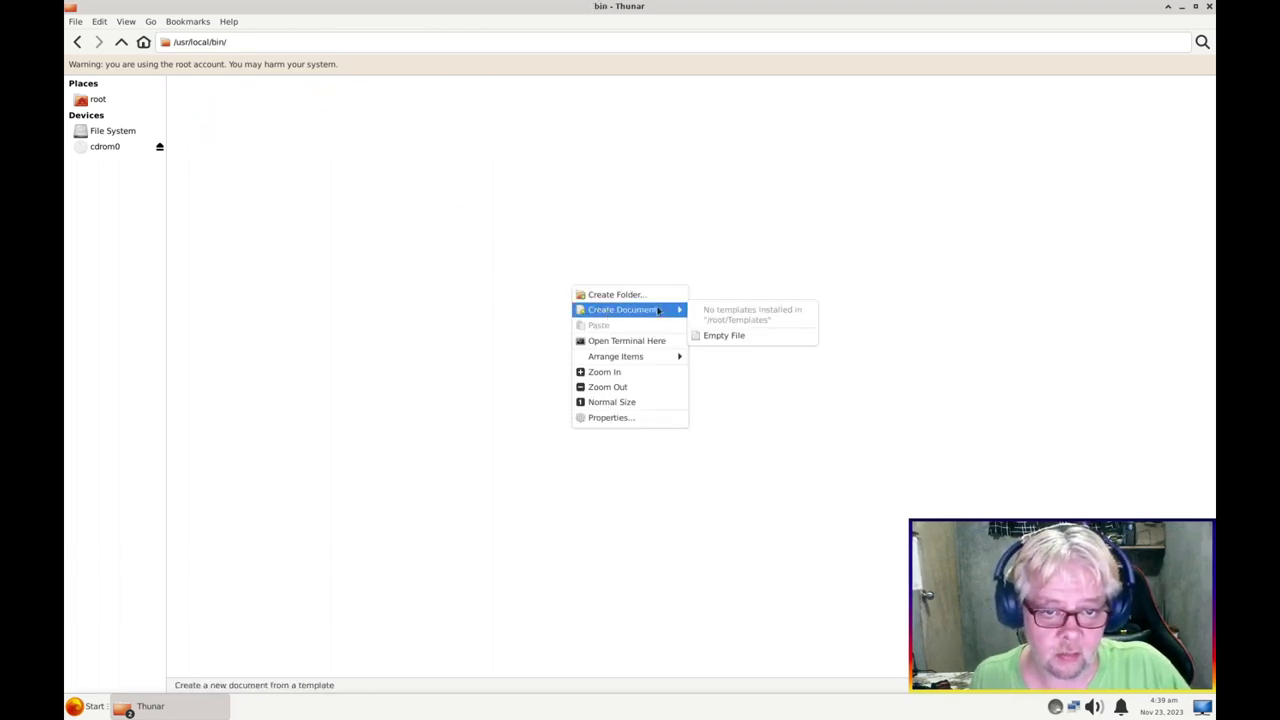
click(709, 336)
text(show-desktop.sh)
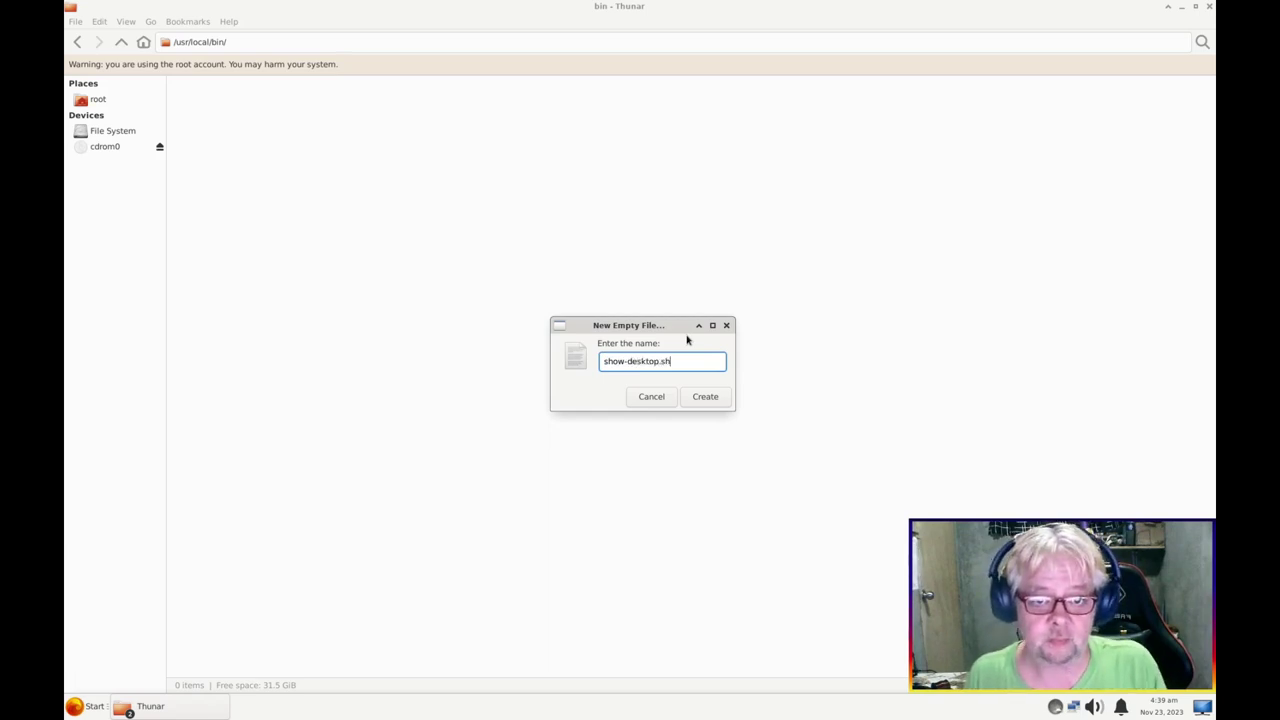
key(Return)
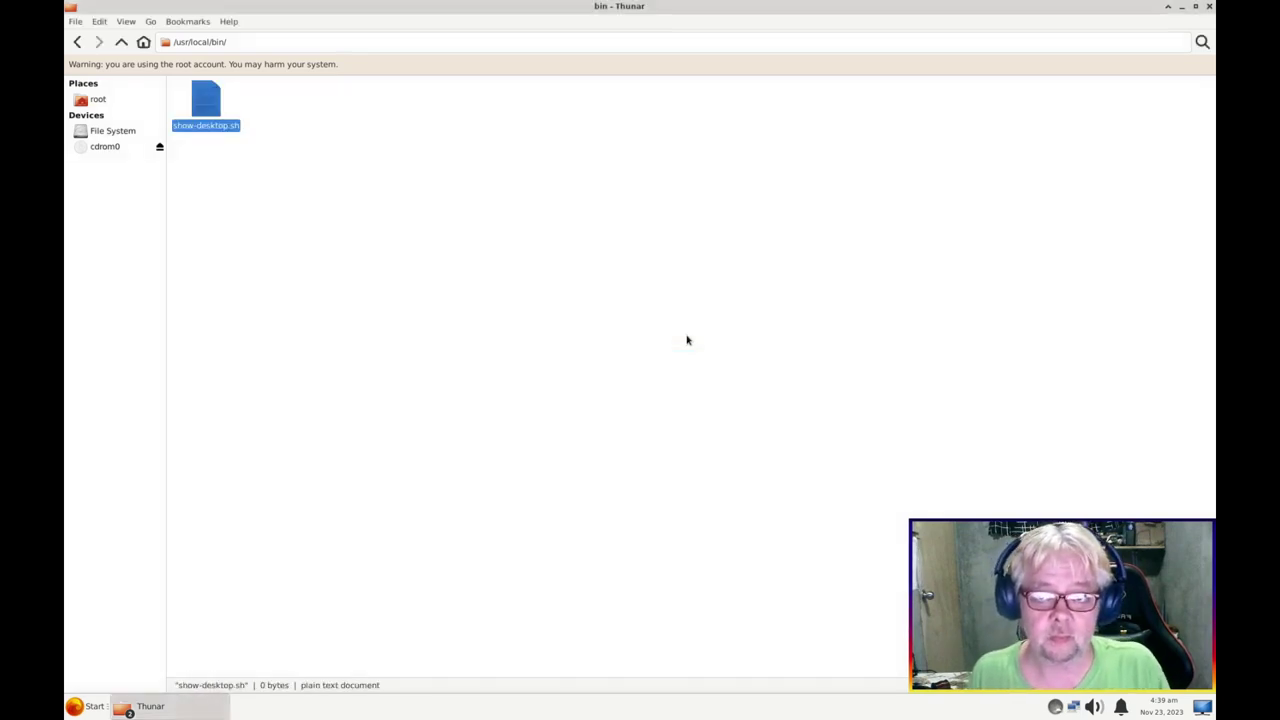
Paste the copied script into show-desktop.sh in Mousepad and save it
right_click(207, 104)
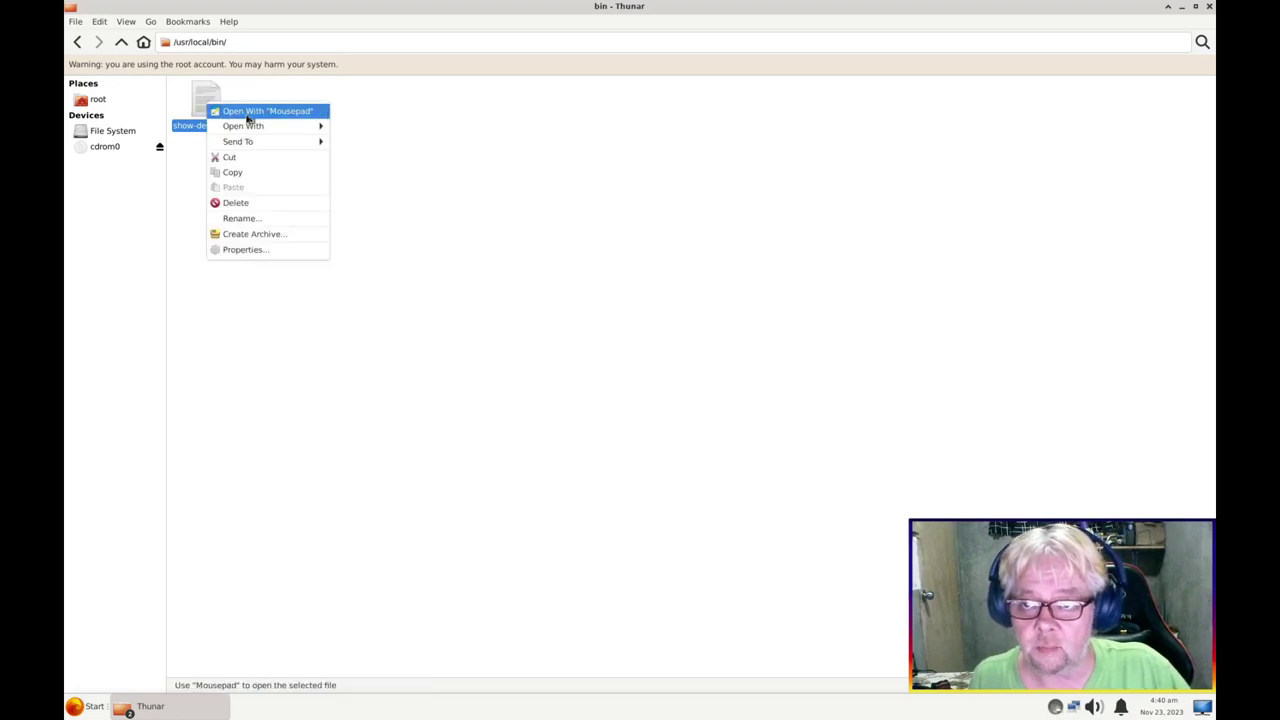
click(252, 111)
text(#!/bin/sh if xprop -root  _NET_SHOWING_DESKTOP|egrep '= 1' ; then       wmctrl -k off ;     else       wmctrl -k on ;     fi)
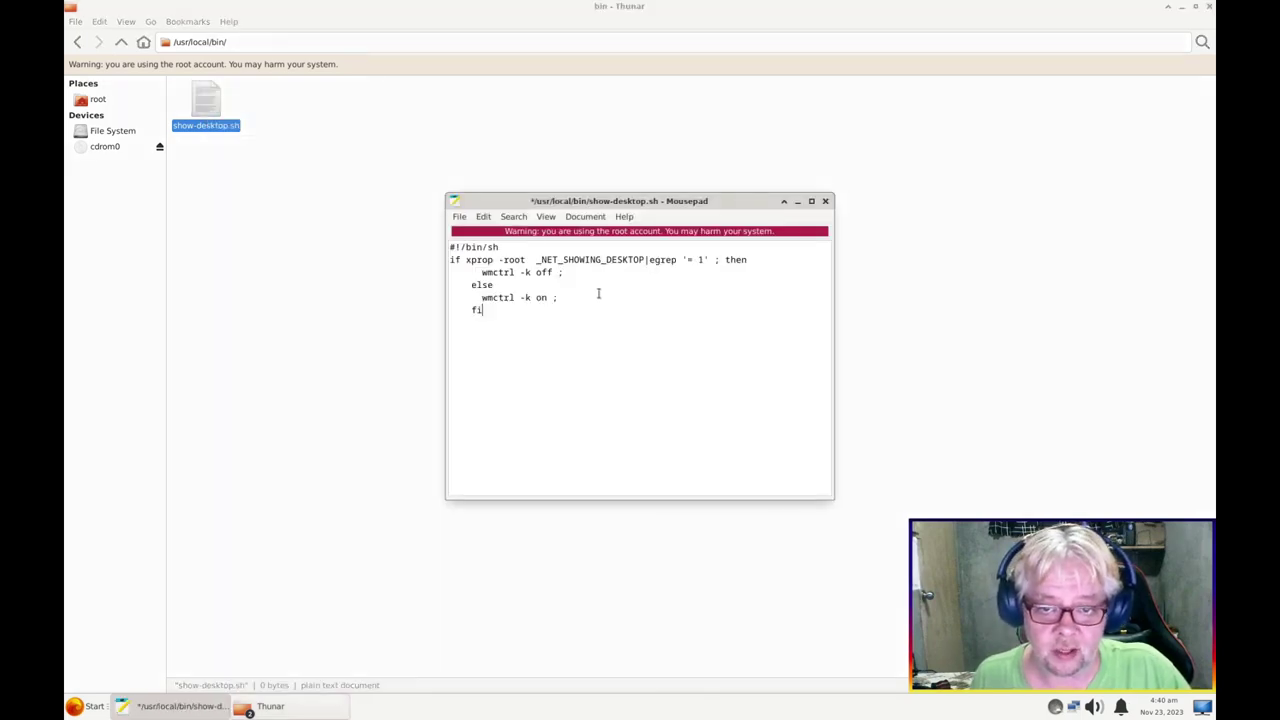
key(ctrl+s)
click(825, 201)
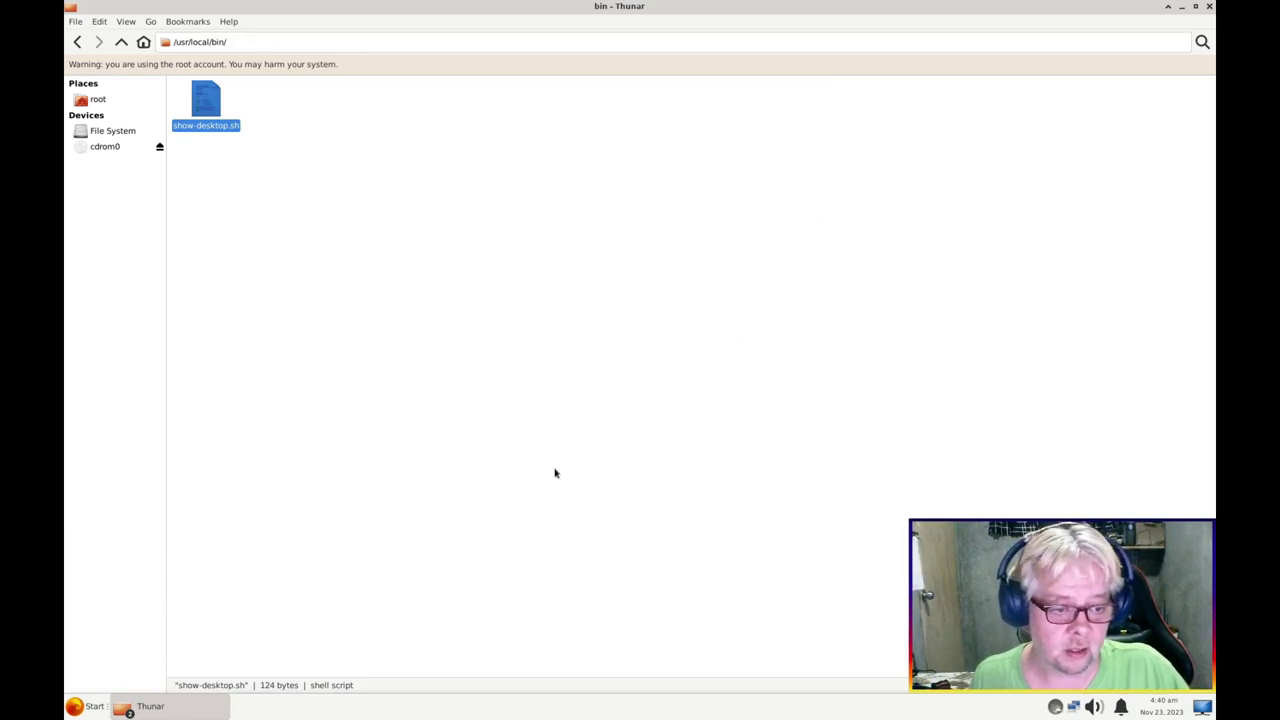
Retry the show-desktop script and dismiss the permission-denied error
key(Return)
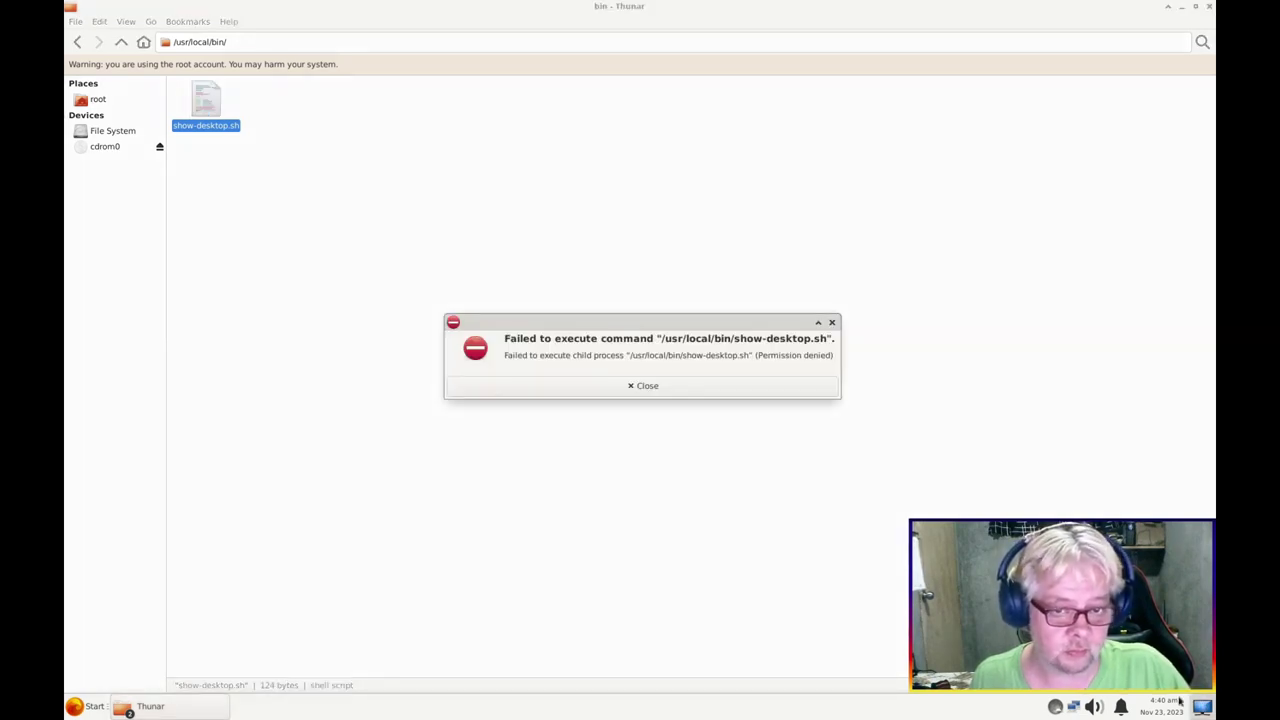
click(645, 386)
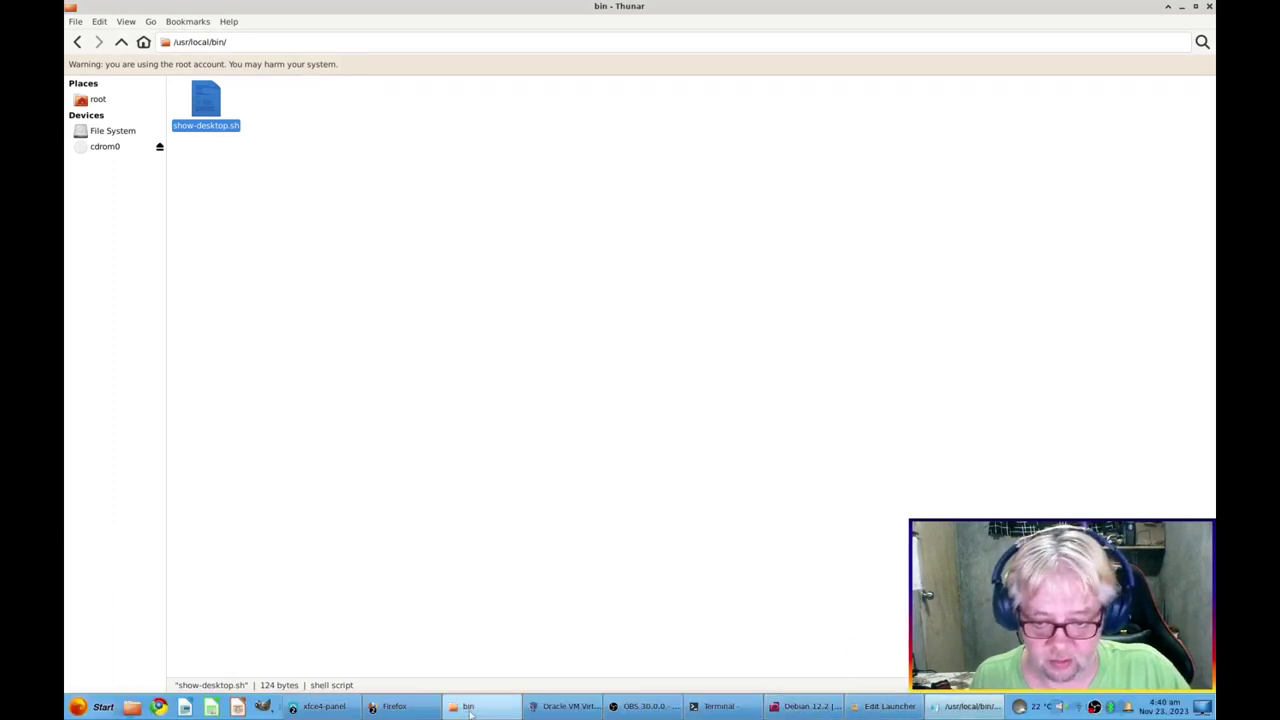
click(468, 707)
Check the permissions of the host's copy of show-desktop.sh
right_click(842, 238)
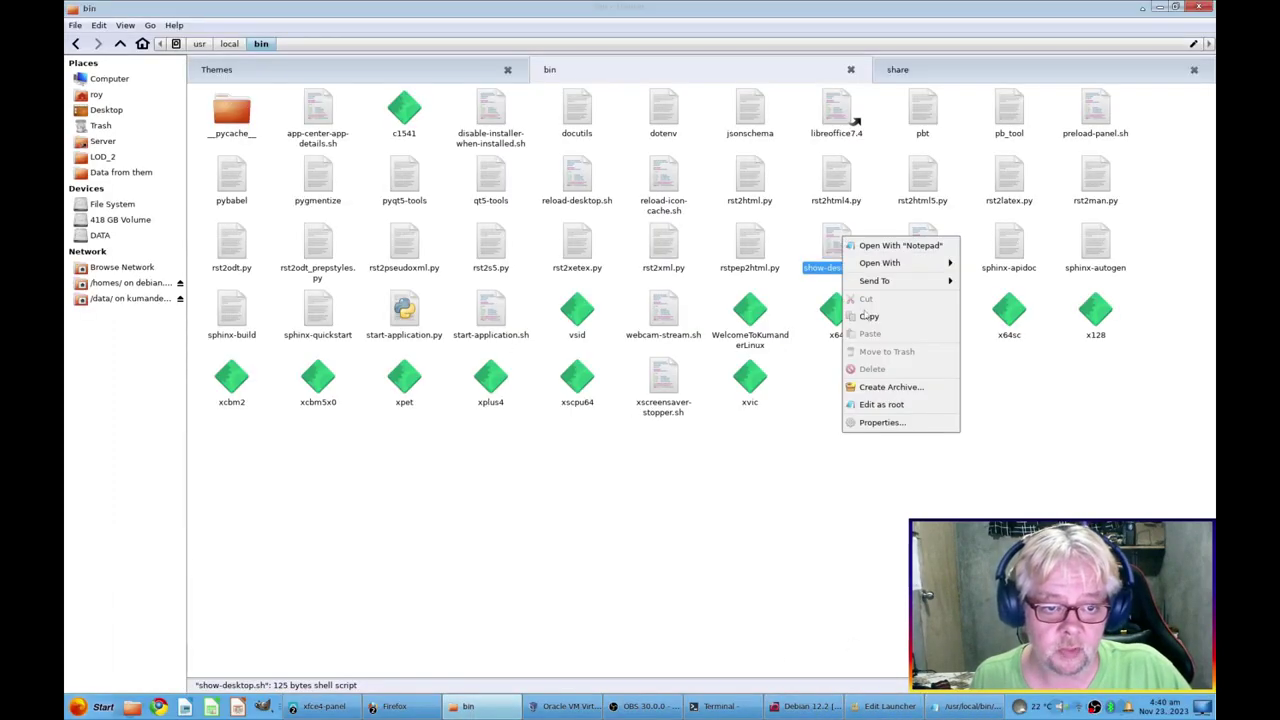
click(880, 422)
click(640, 246)
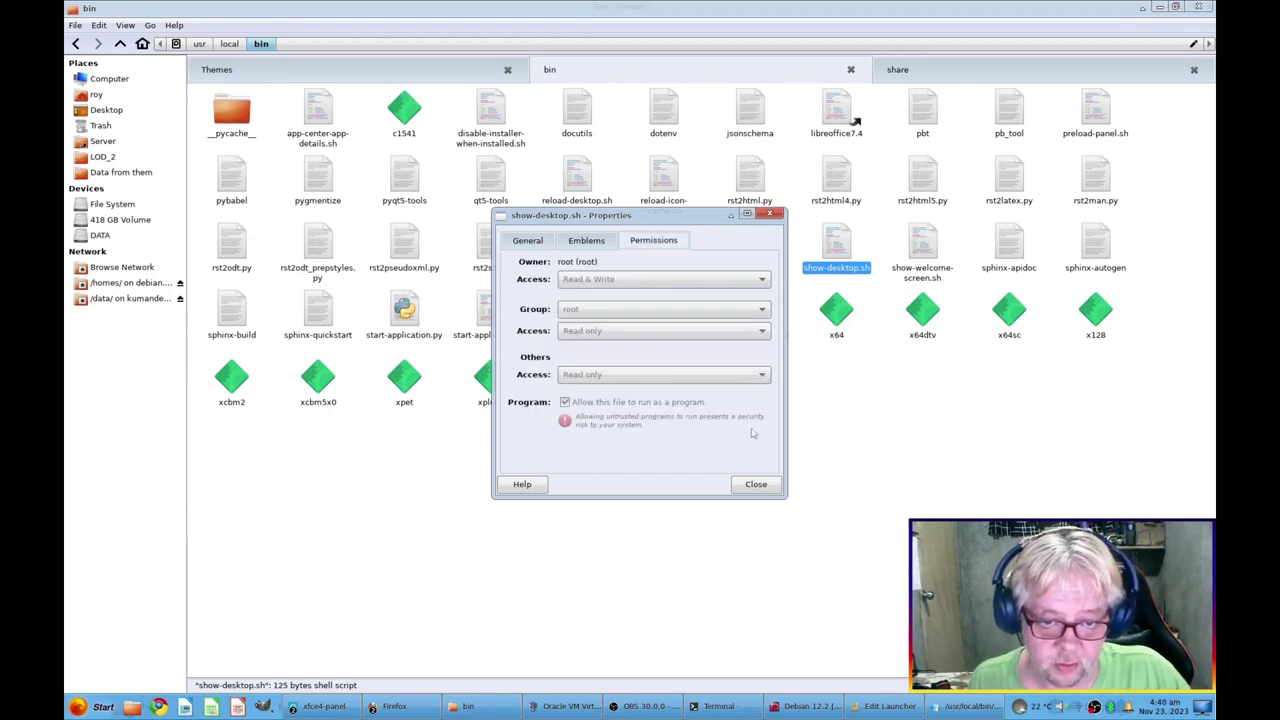
click(756, 484)
click(1159, 7)
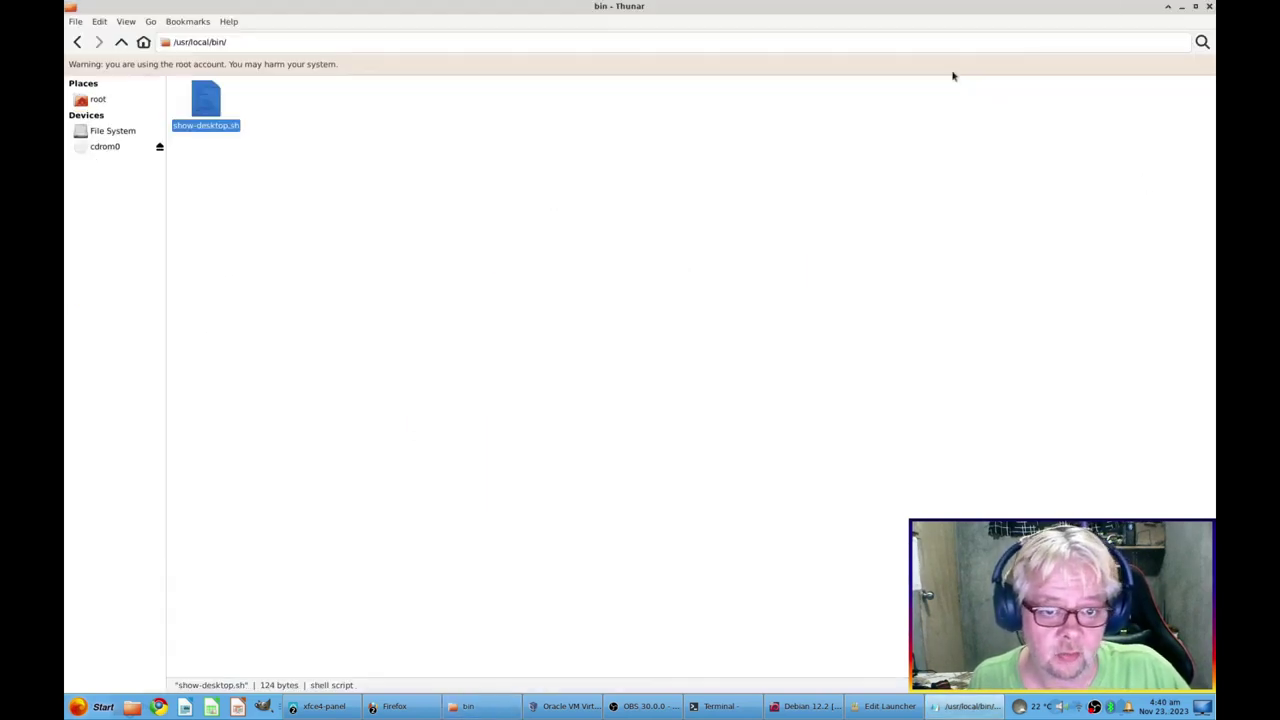
Allow /usr/local/bin/show-desktop.sh to run as a program in root Thunar
right_click(198, 96)
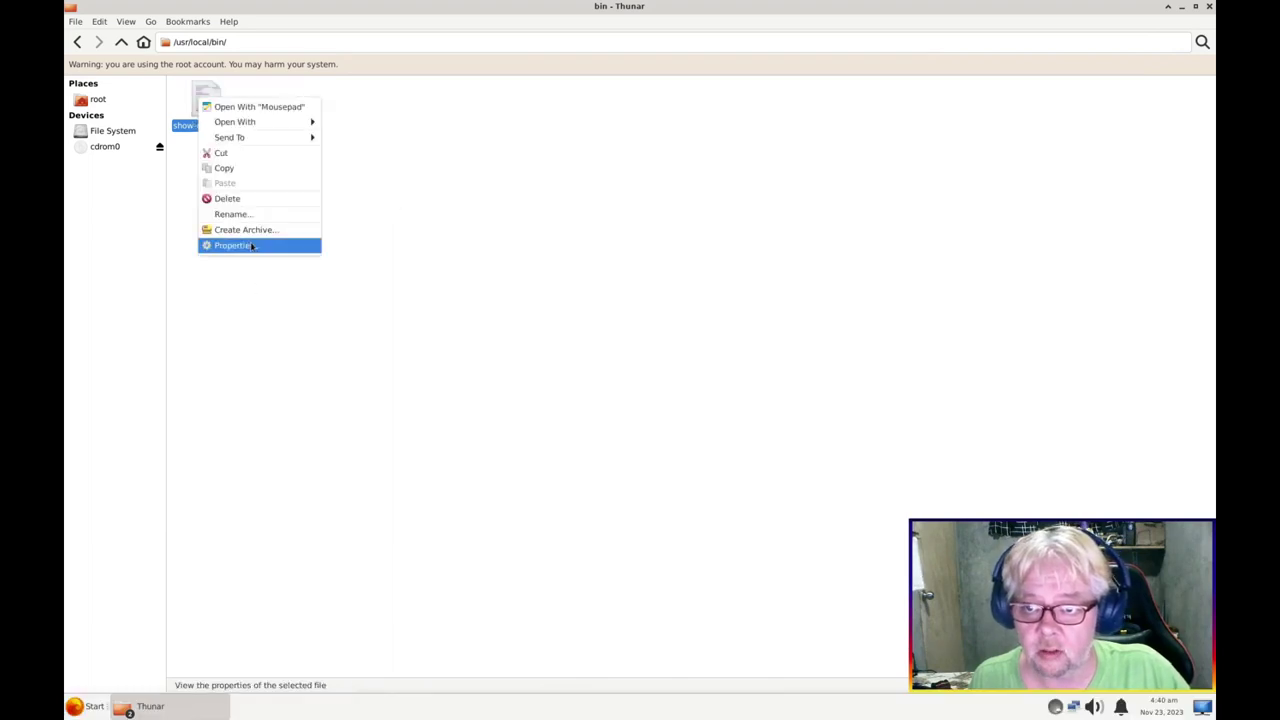
click(257, 246)
click(674, 239)
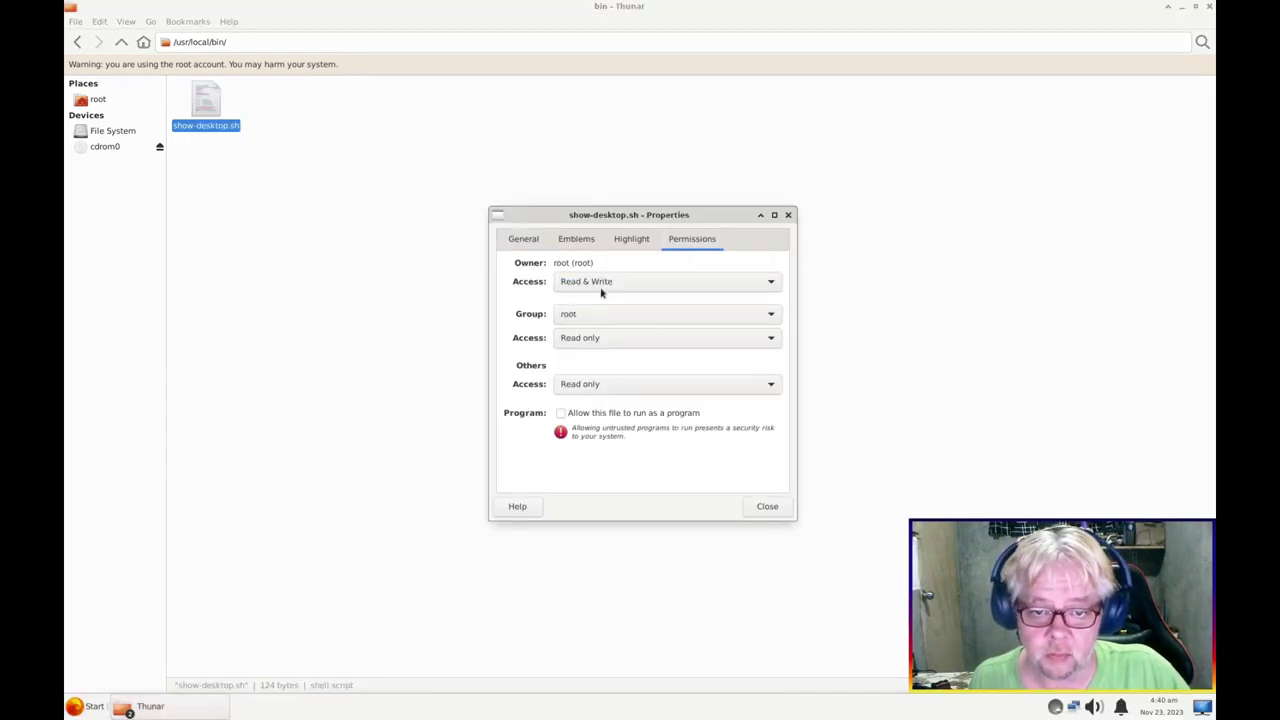
click(561, 413)
click(775, 508)
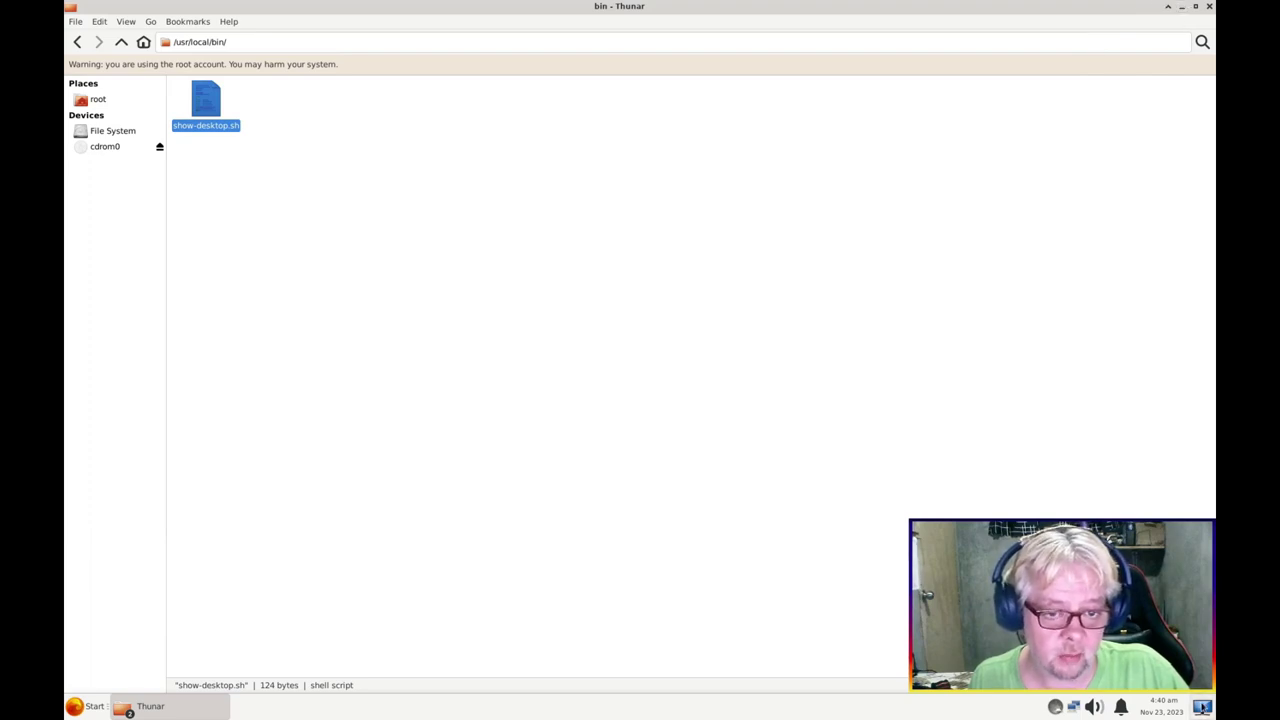
click(1203, 708)
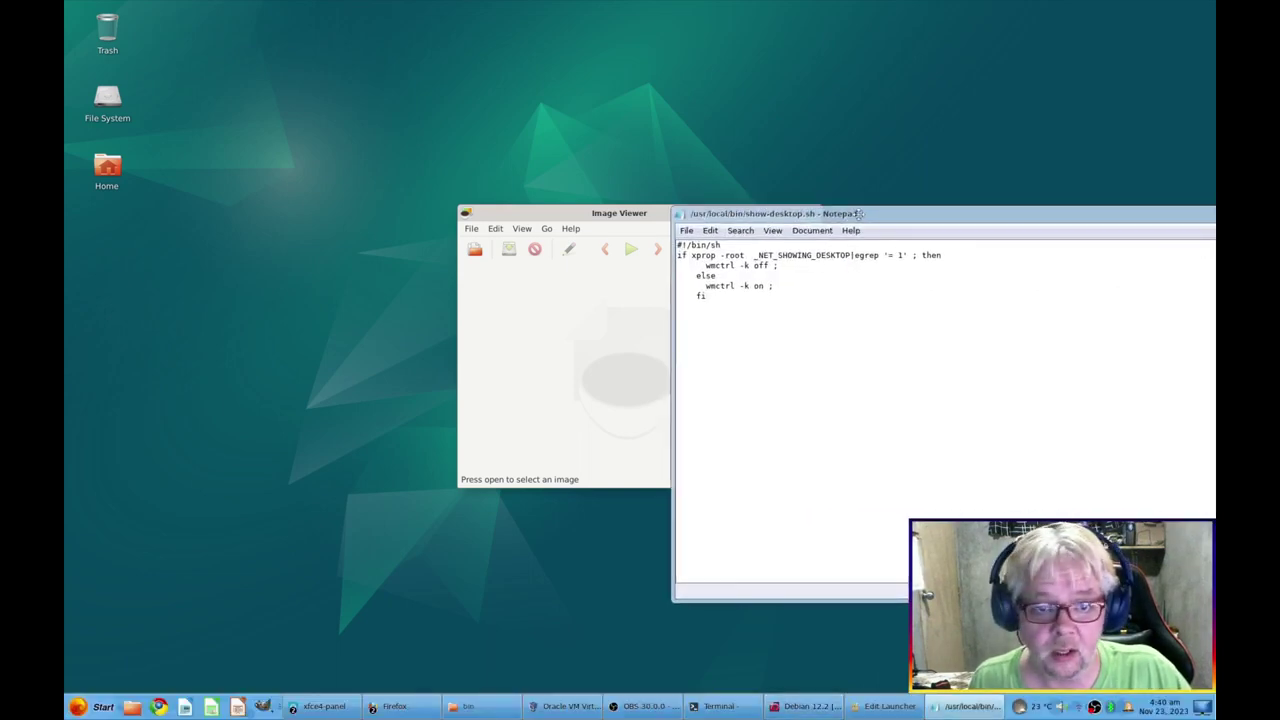
Install wmctrl with 'sudo apt install wmctrl' in a Desktop-folder terminal, then close it
double_click(625, 240)
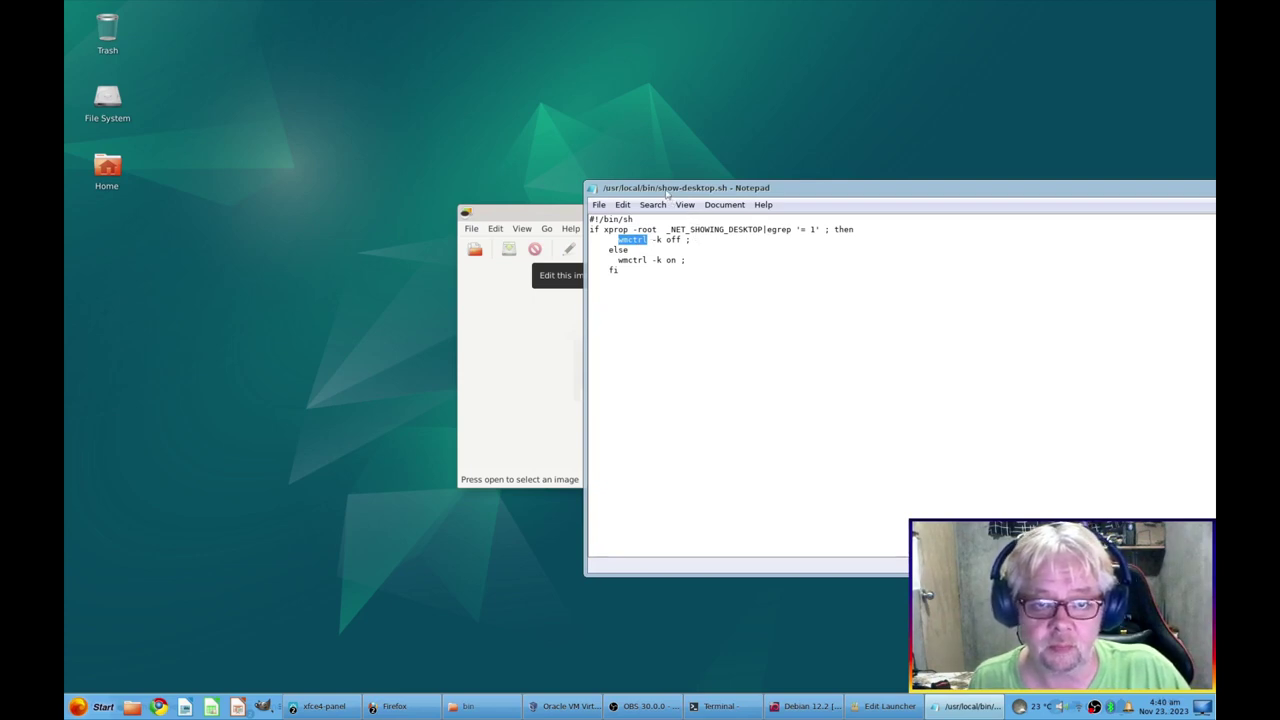
key(alt+F9)
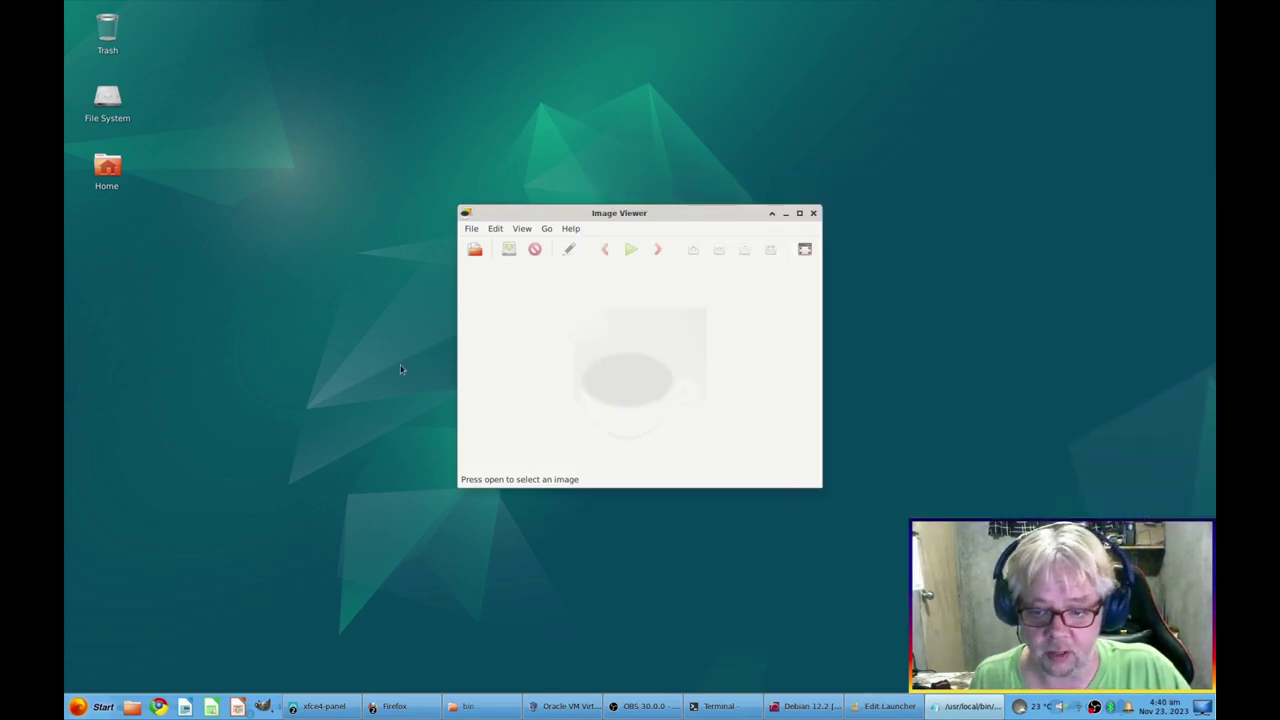
right_click(378, 368)
click(430, 451)
text(sudo ap)
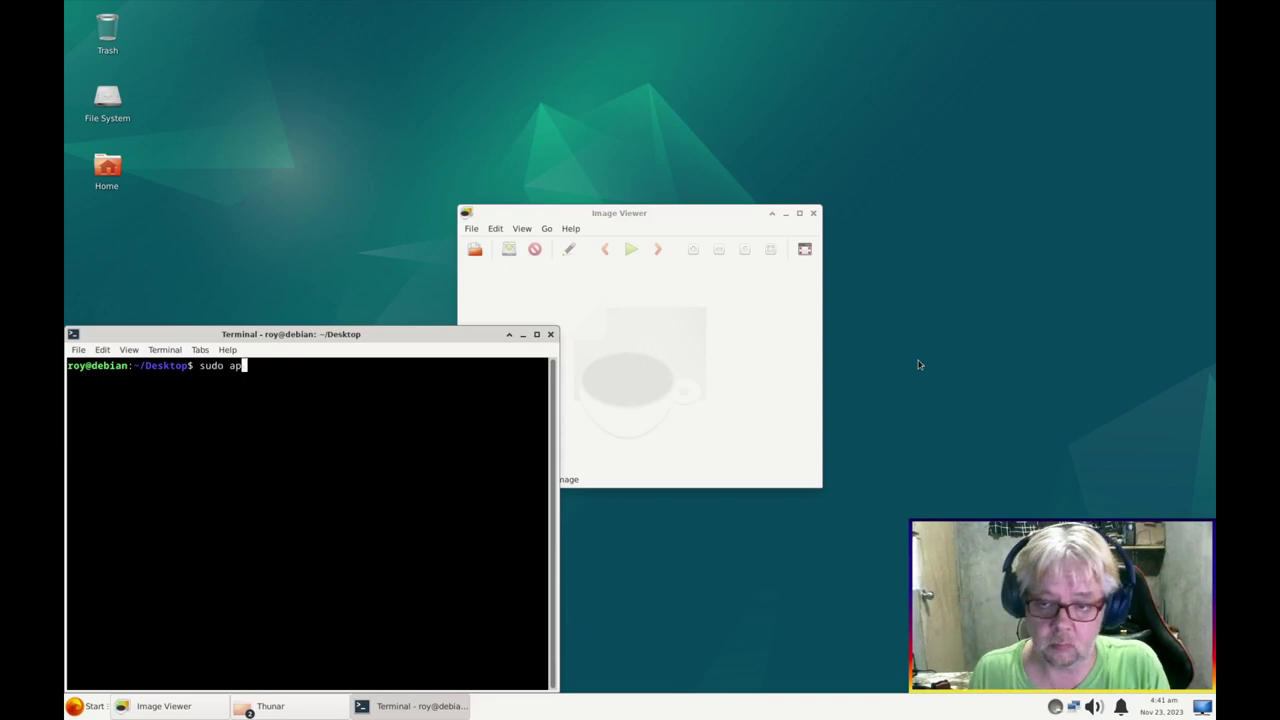
text(t install wmctrl)
key(Return)
key(Return)
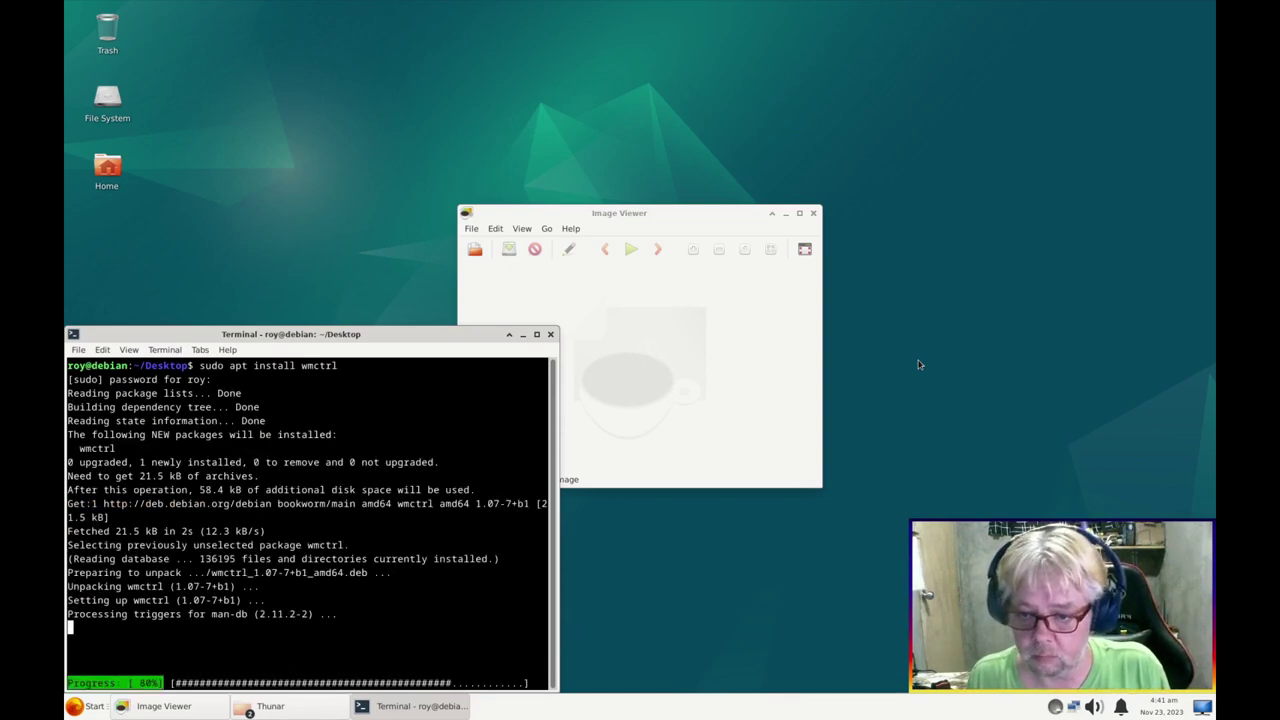
click(552, 334)
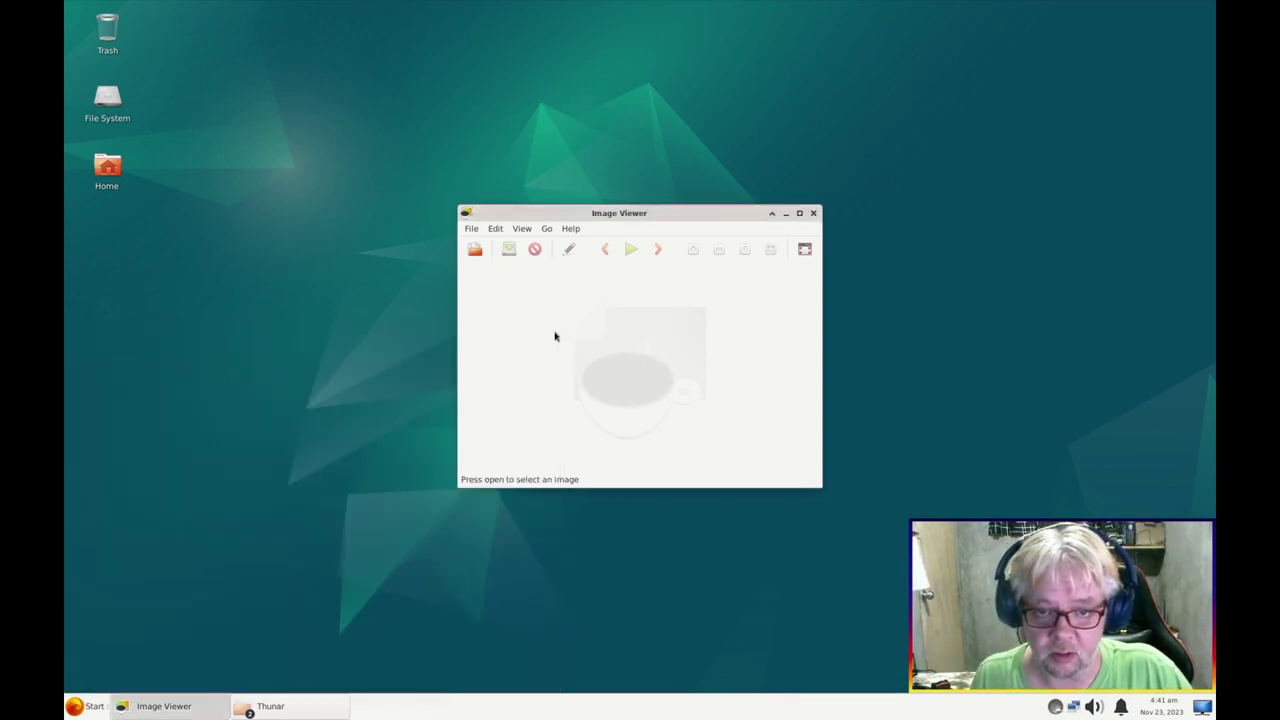
Test the Show Desktop panel button by hiding, restoring, and hiding all windows again
click(1203, 707)
click(1203, 707)
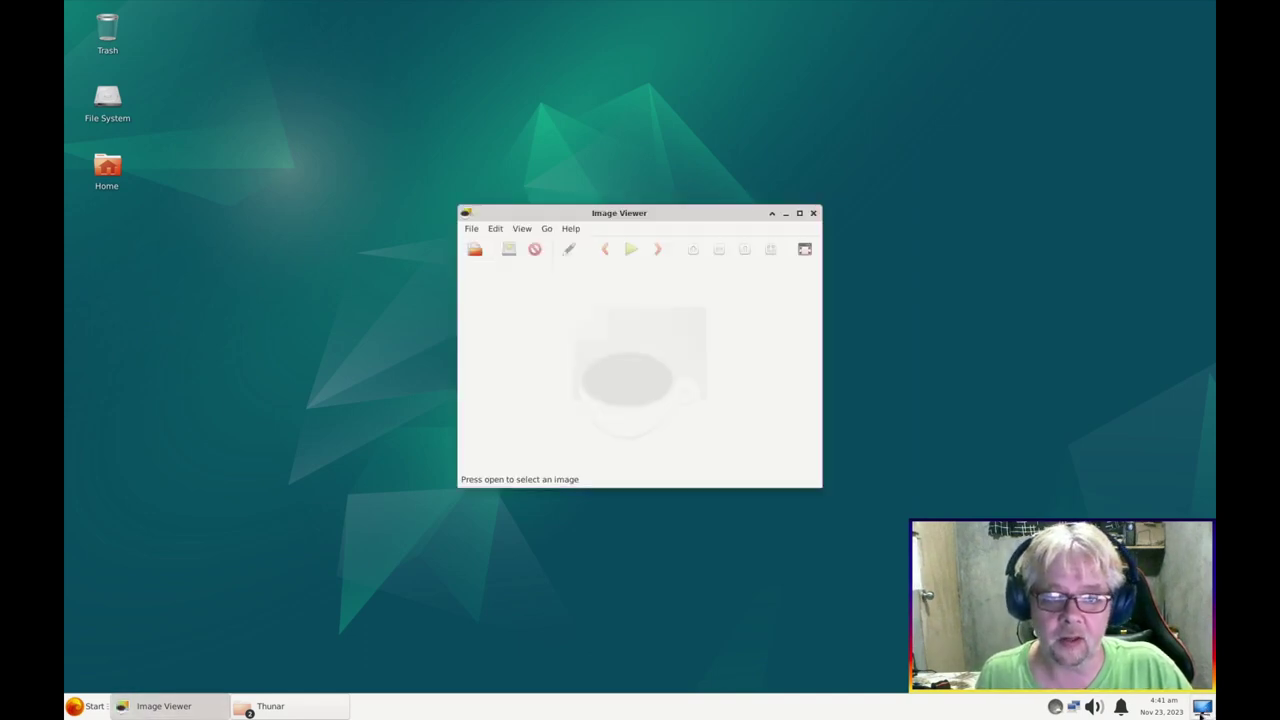
click(1203, 707)
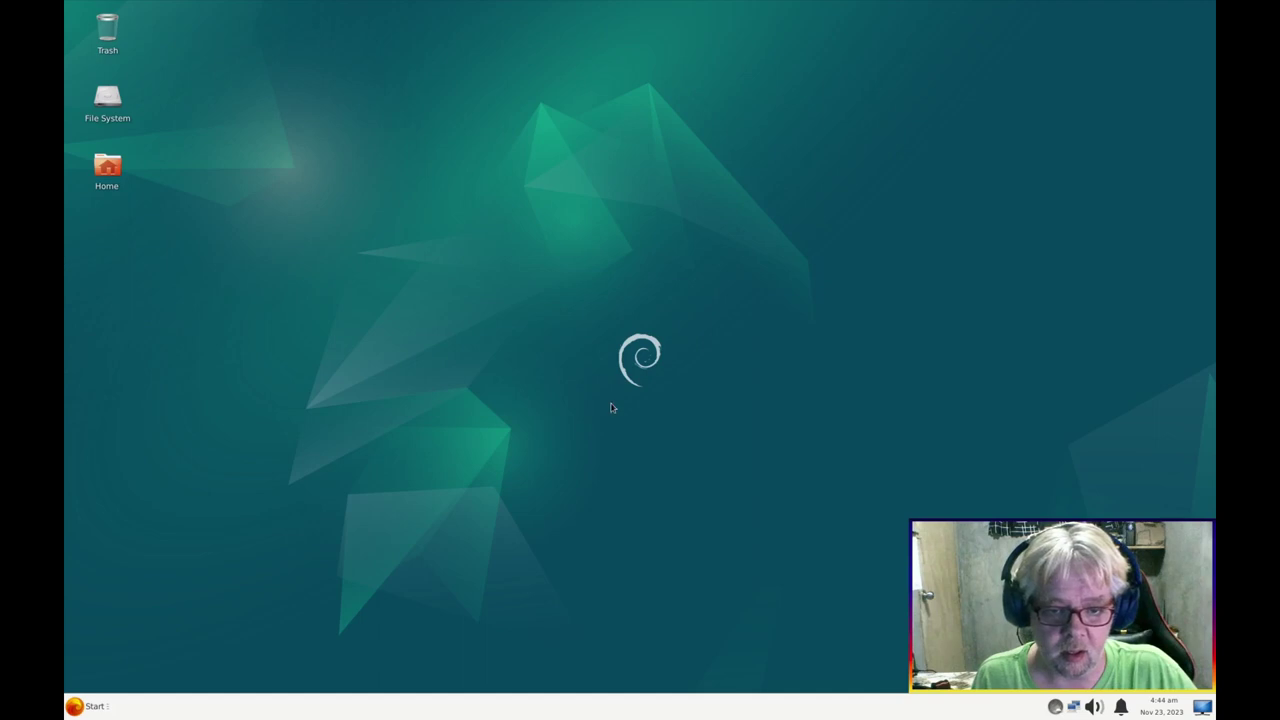
right_click(612, 407)
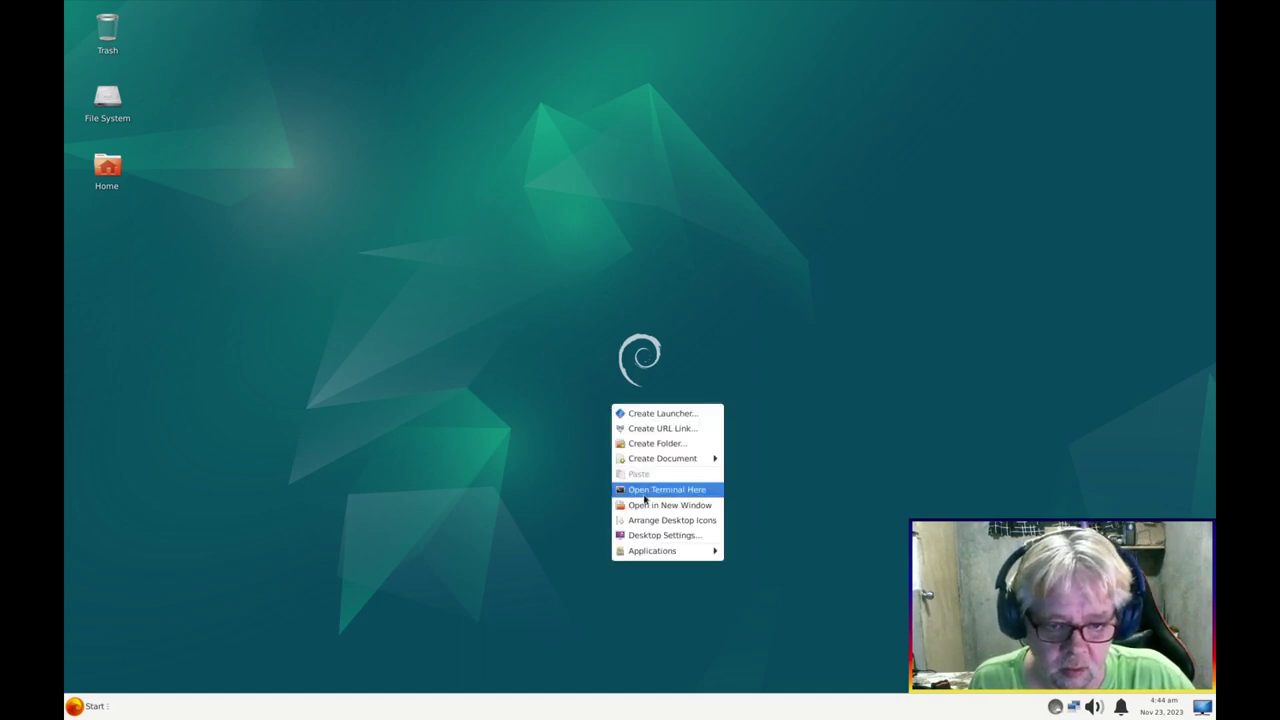
click(644, 499)
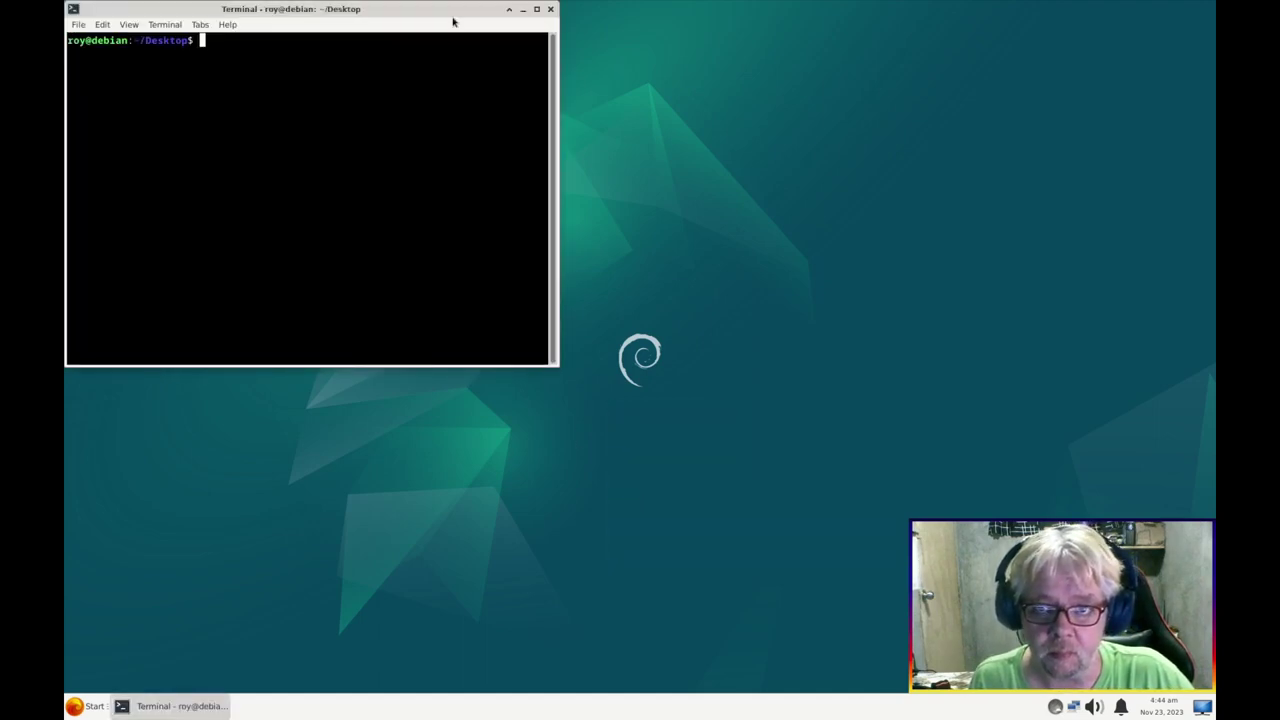
double_click(456, 13)
text(man)
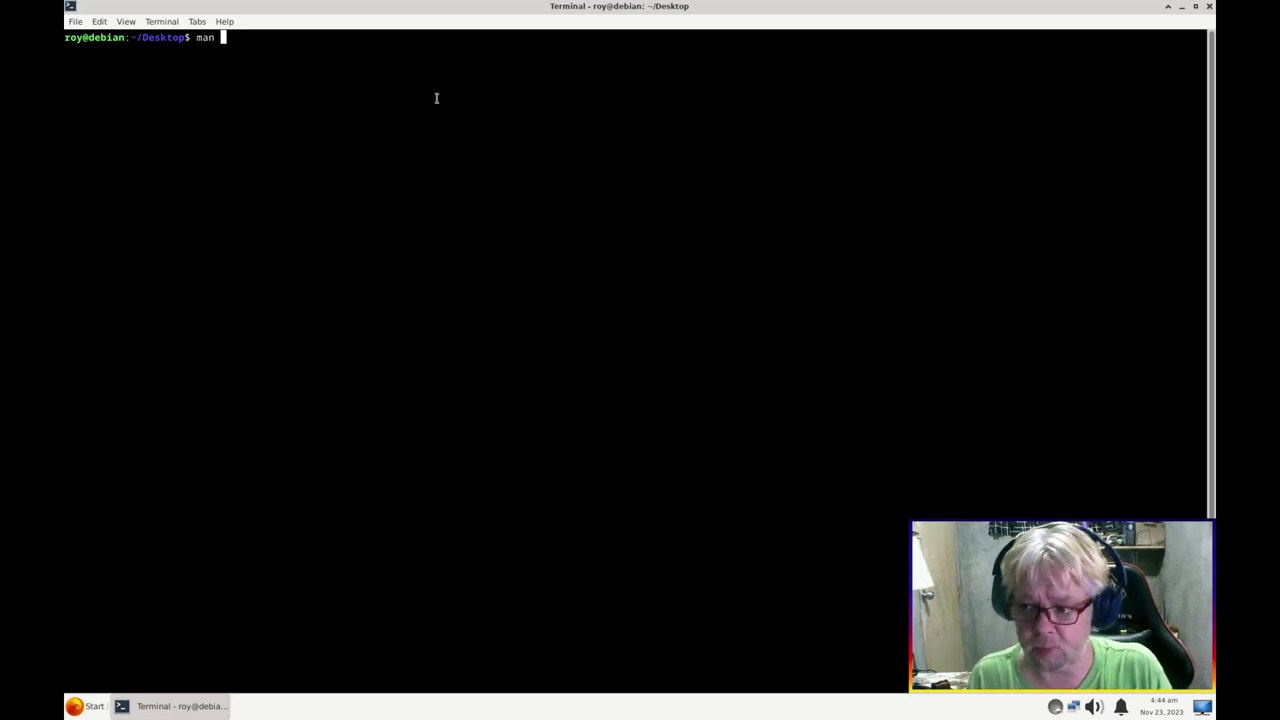
text(wmctrl)
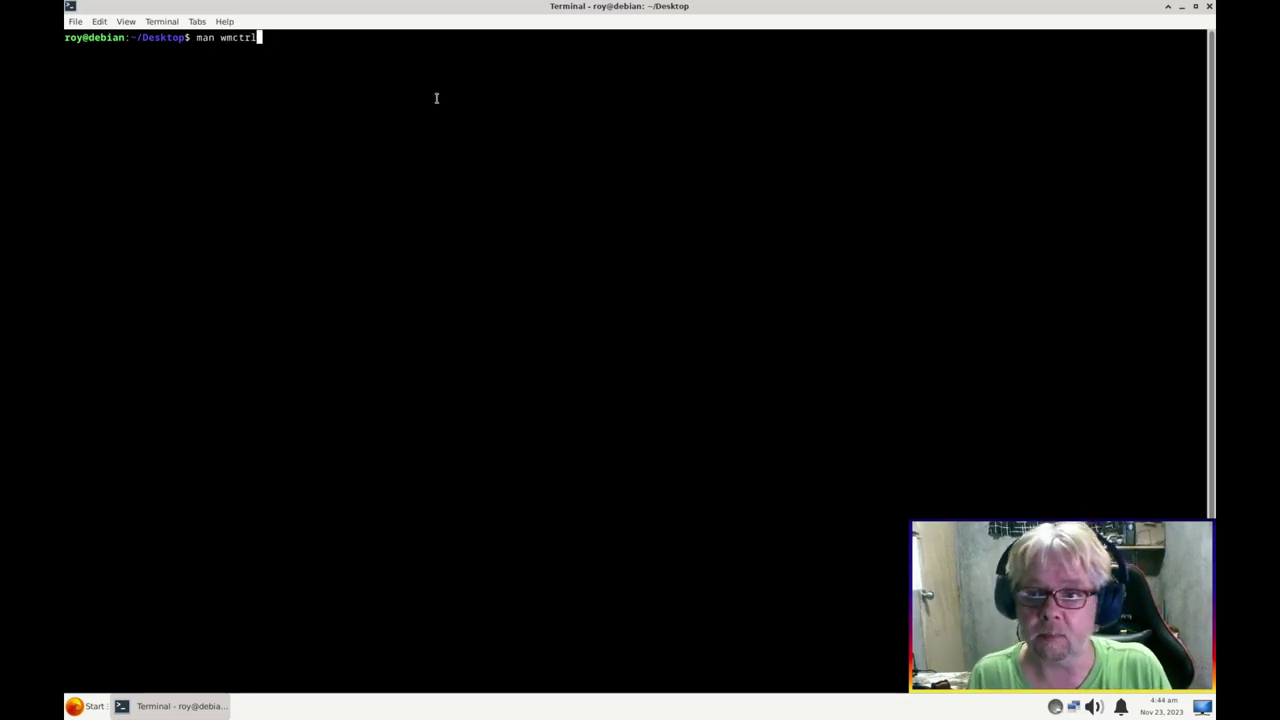
key(Return)
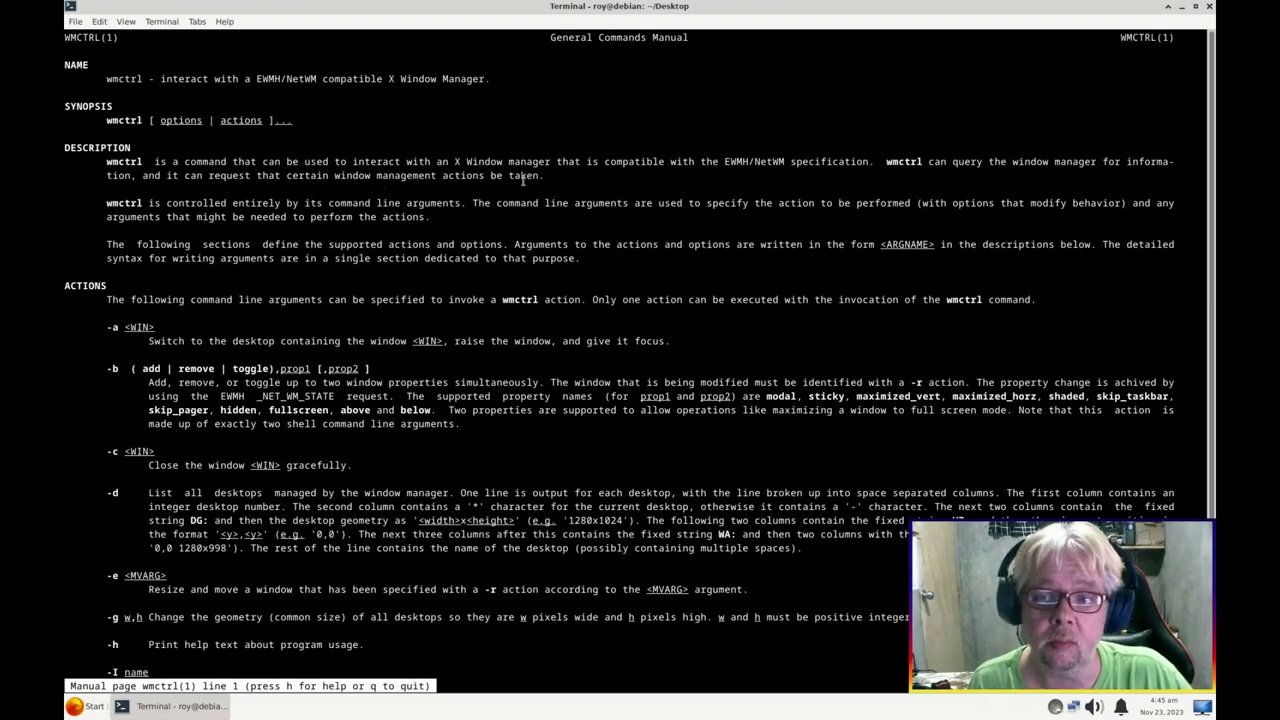
key(q)
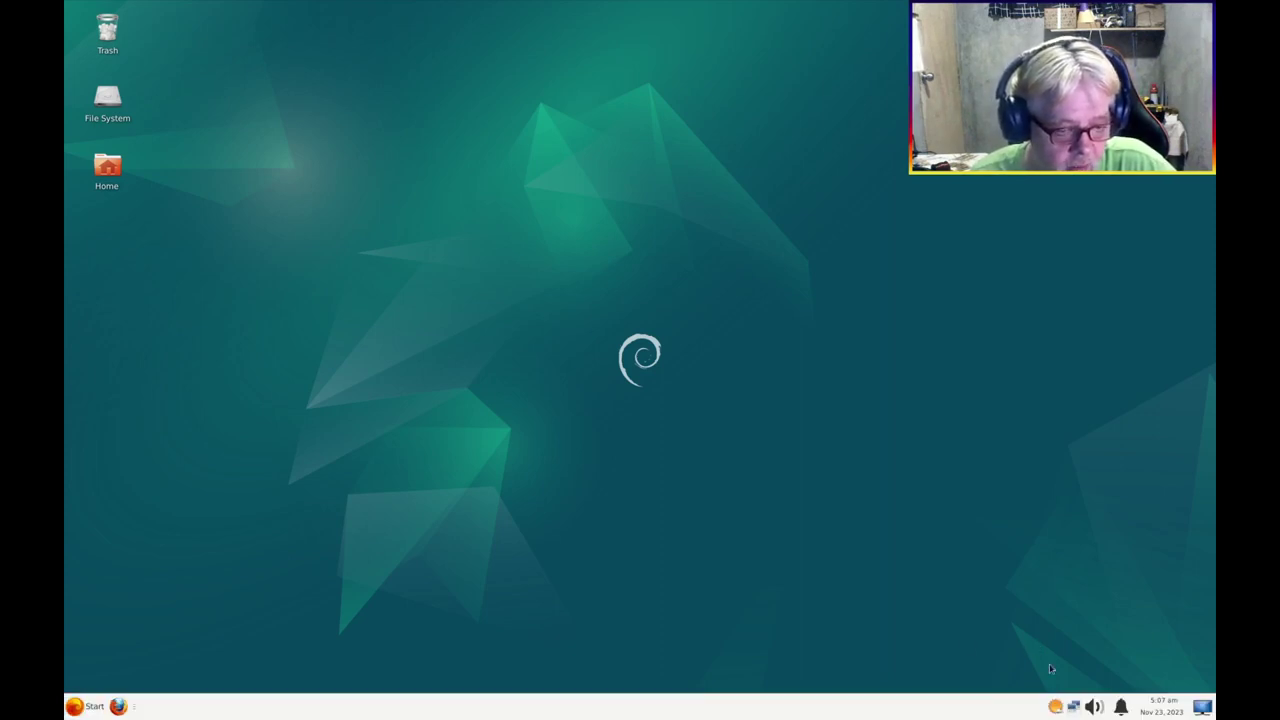
click(1055, 706)
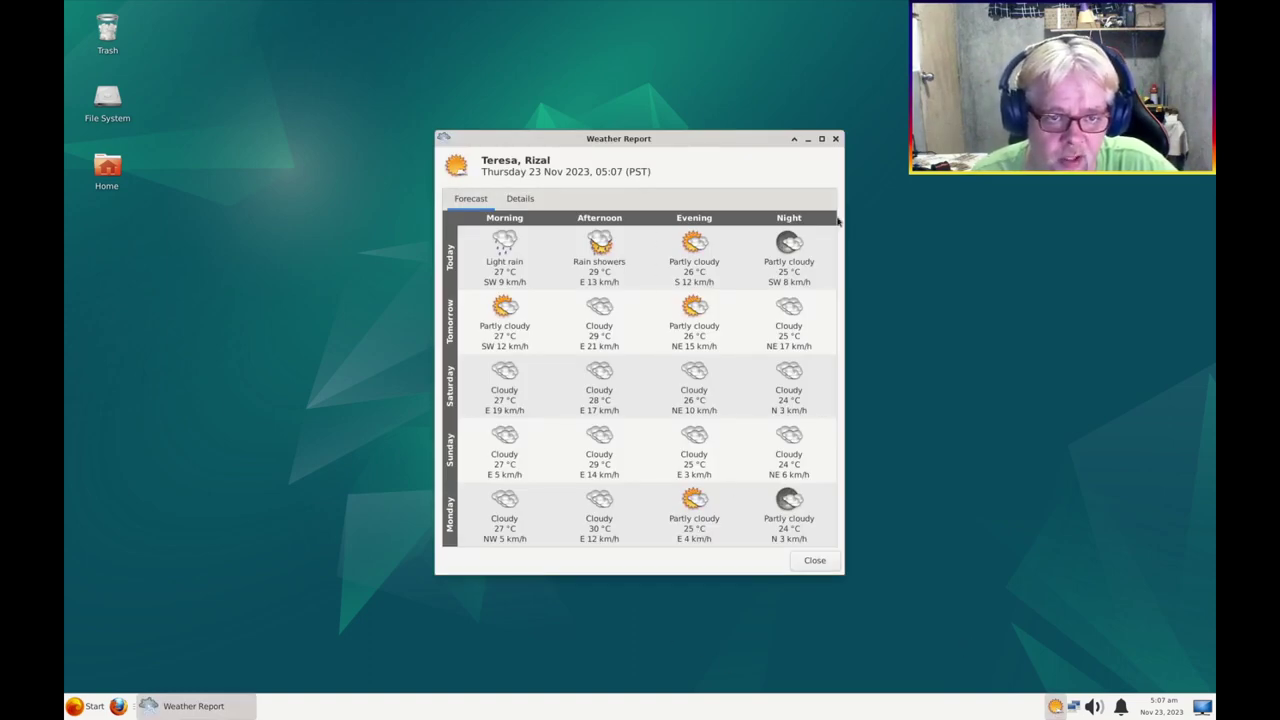
click(836, 139)
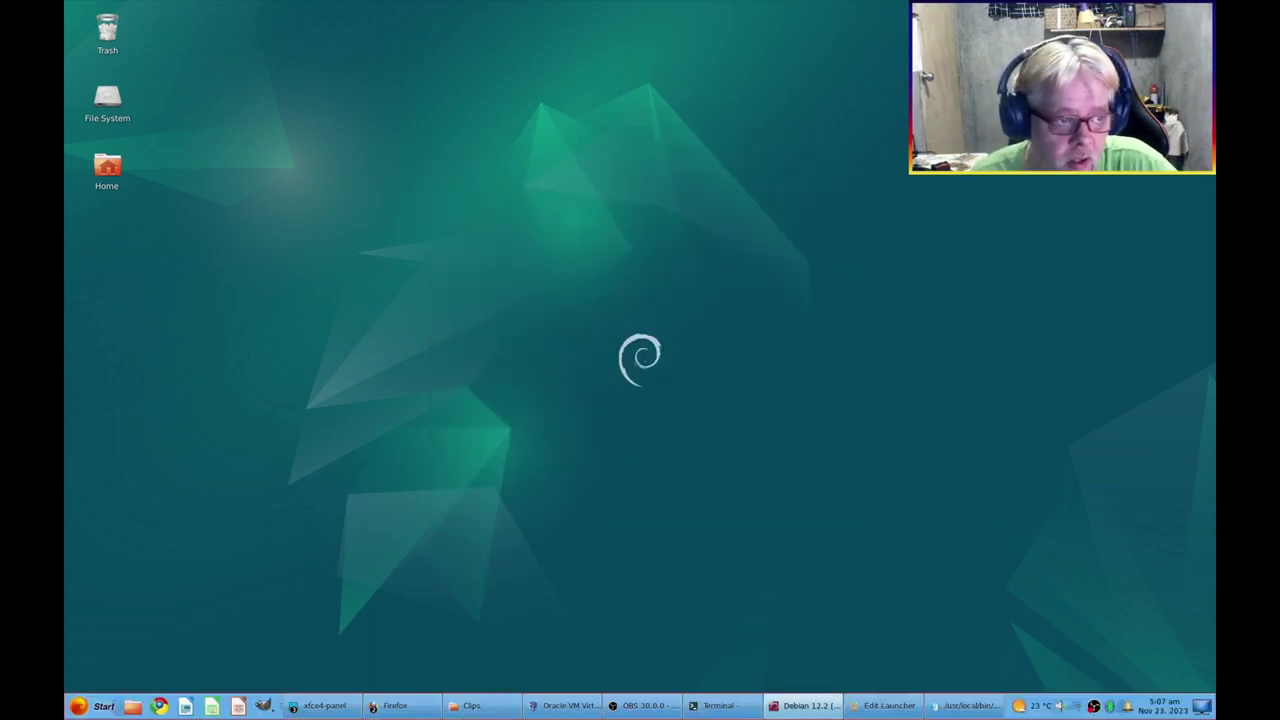
click(1029, 708)
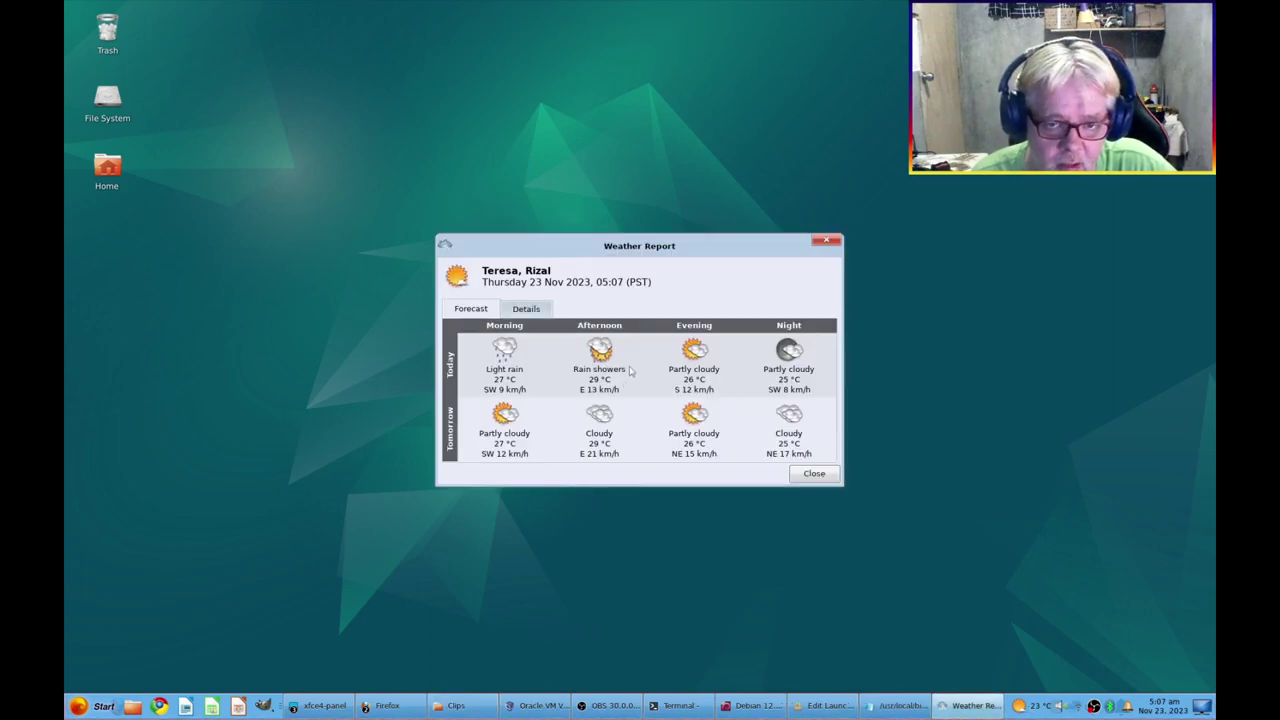
click(826, 243)
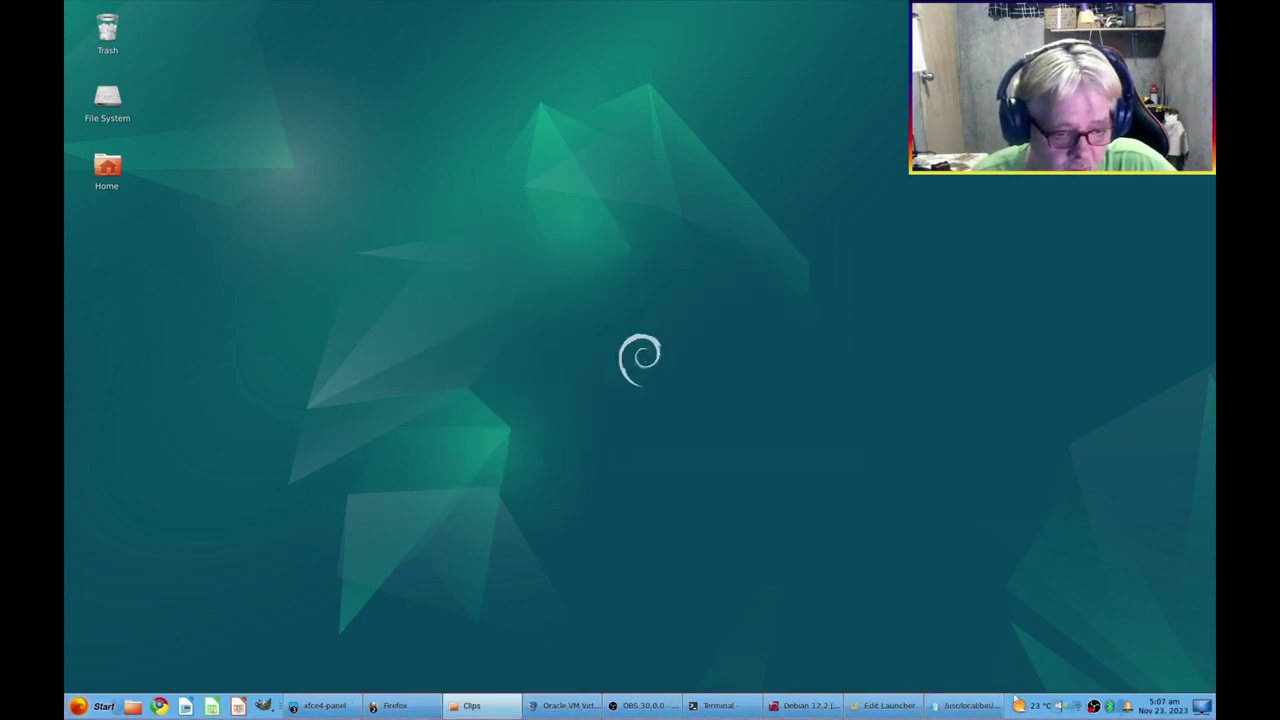
mouse_move(1024, 707)
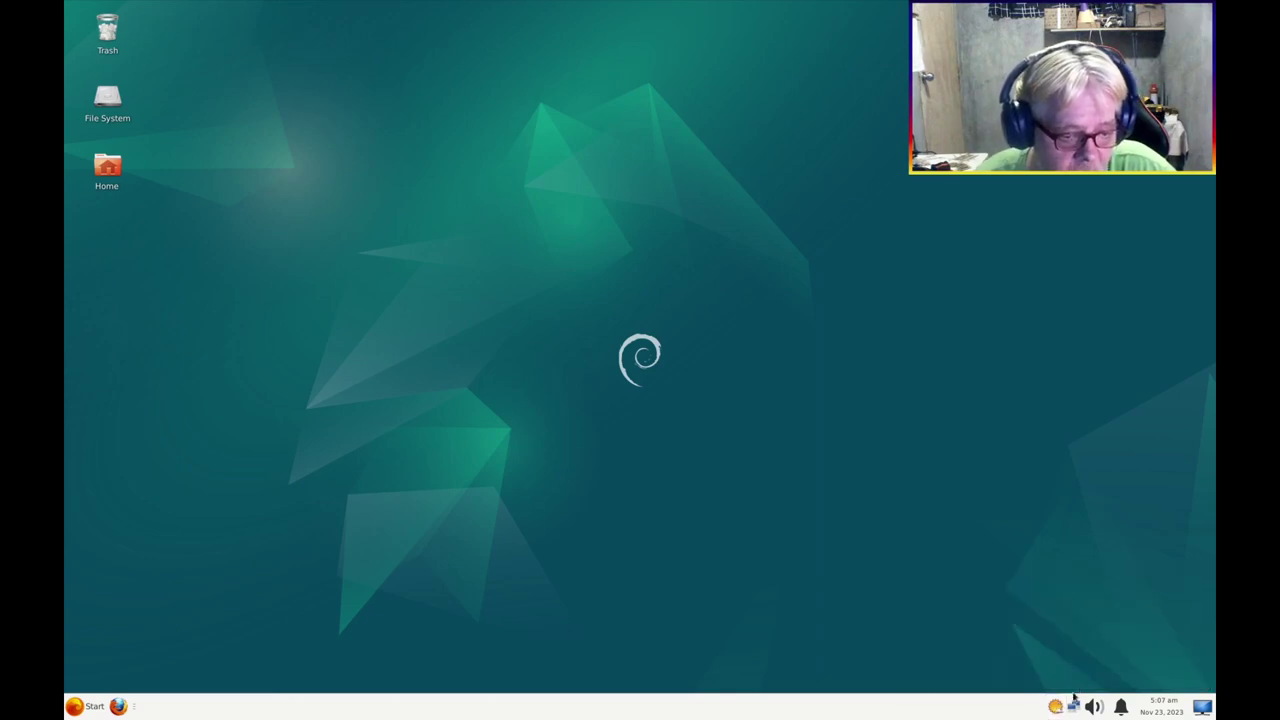
Set the weather tooltip to Simple and the forecast to 2 days, then check the forecast
right_click(1055, 706)
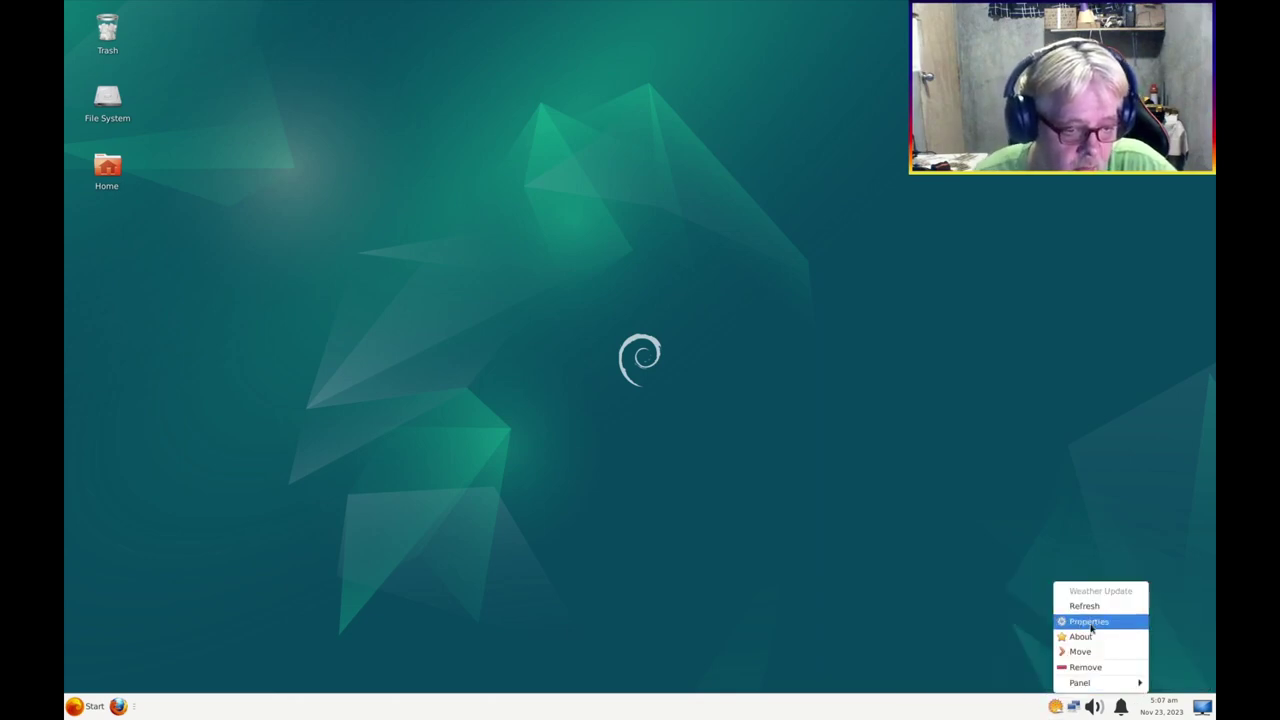
click(1088, 622)
click(1052, 452)
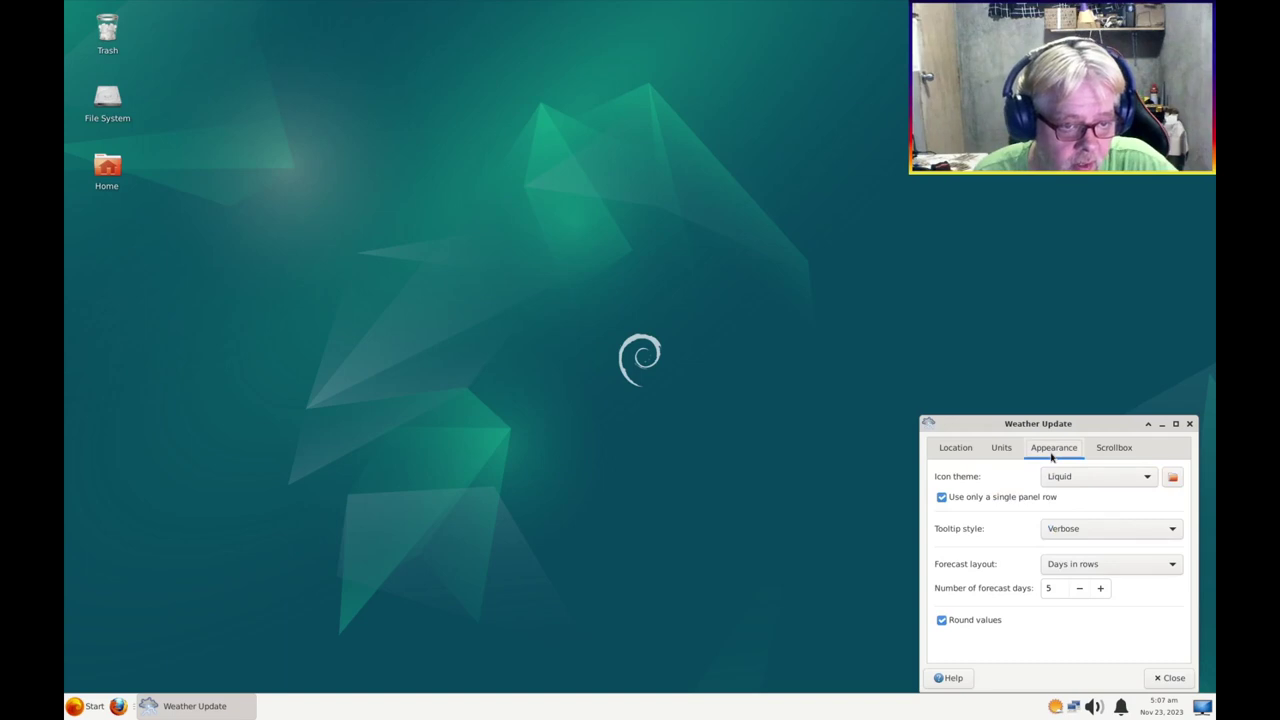
click(1100, 528)
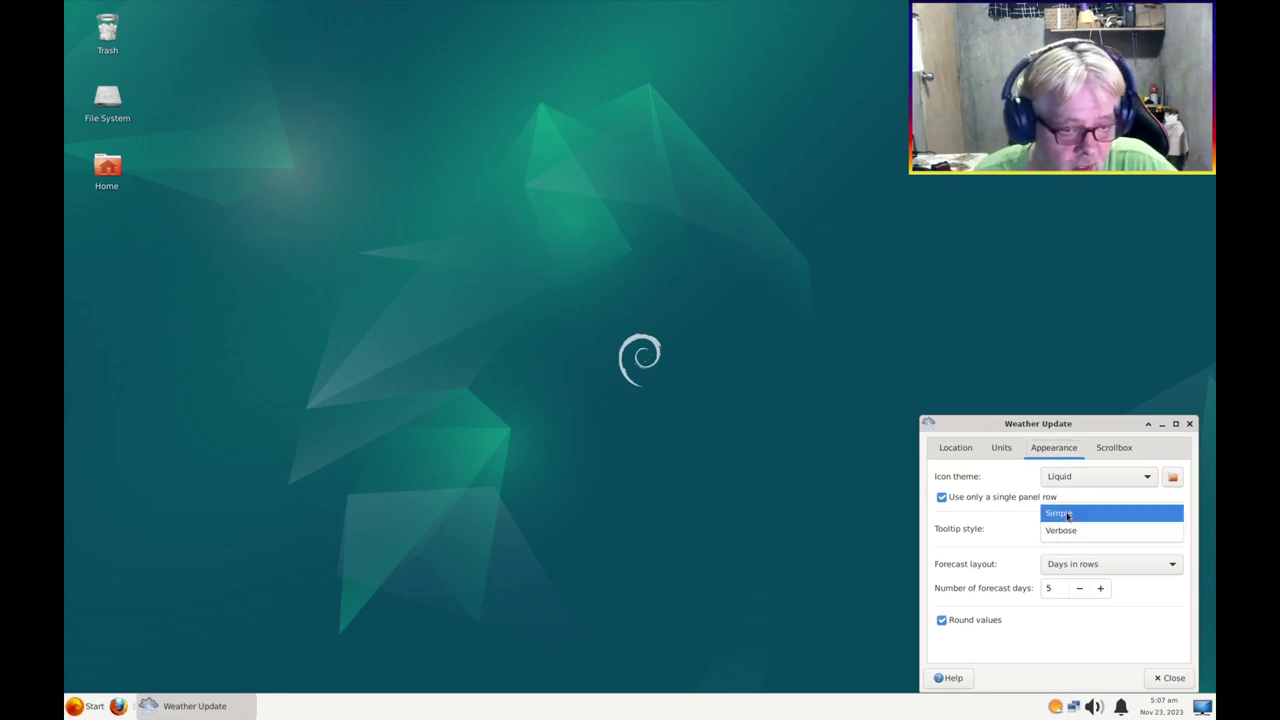
click(1068, 515)
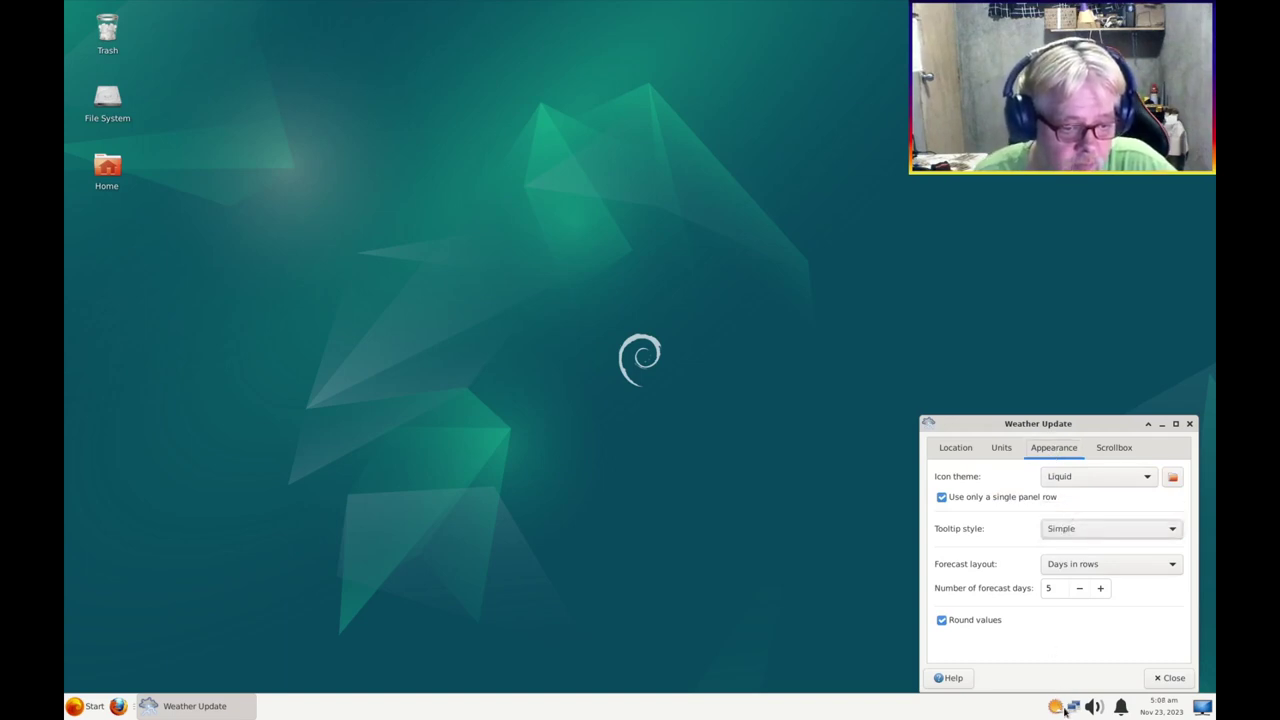
mouse_move(1055, 708)
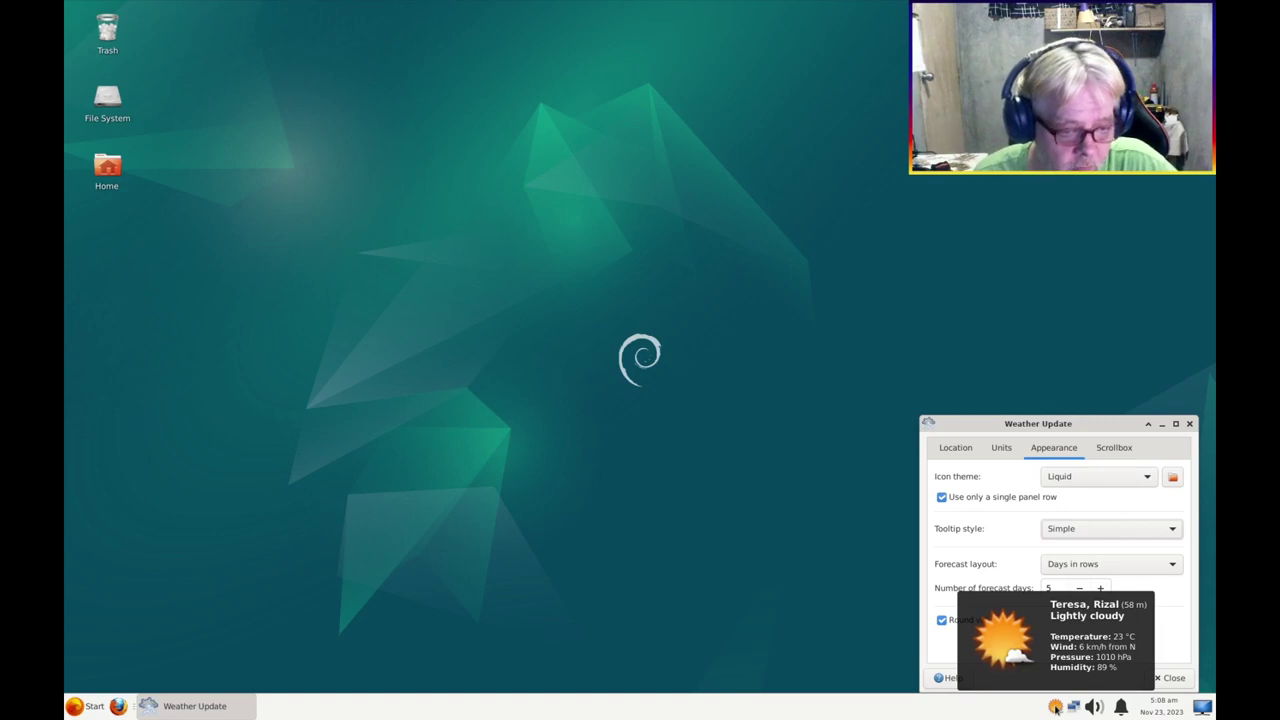
click(1079, 590)
click(1080, 593)
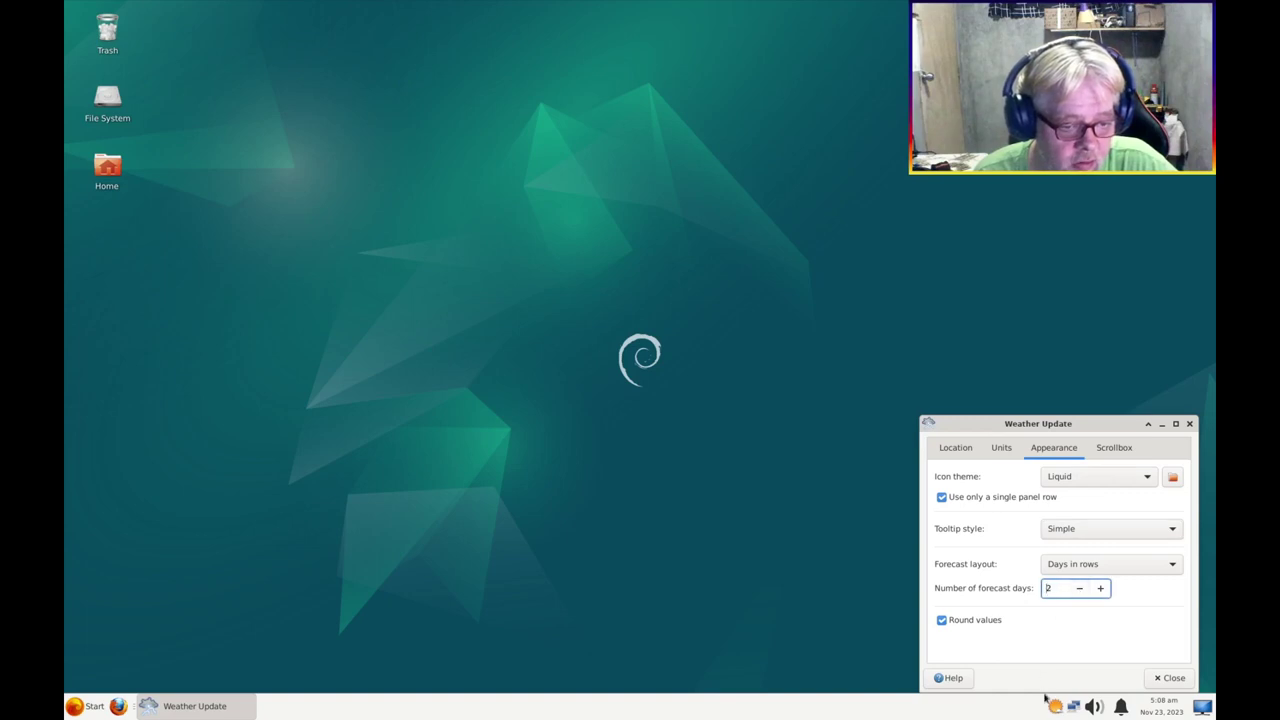
click(1172, 678)
click(1055, 706)
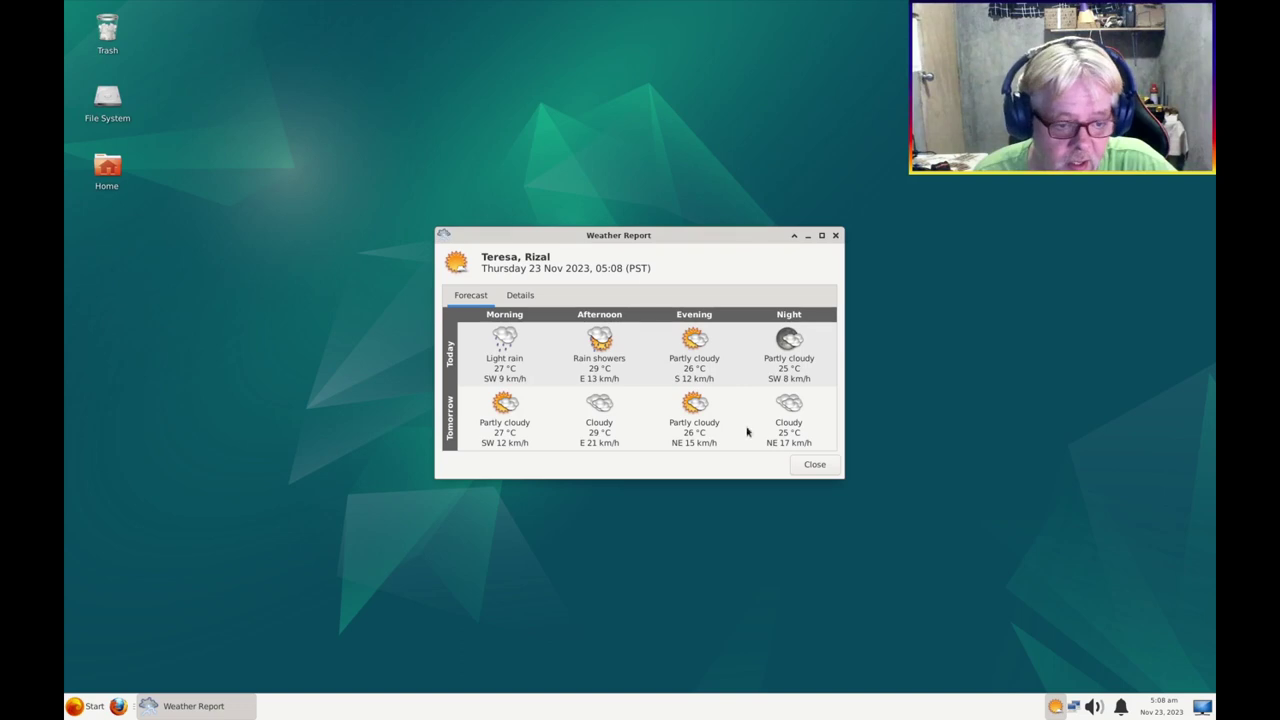
click(836, 235)
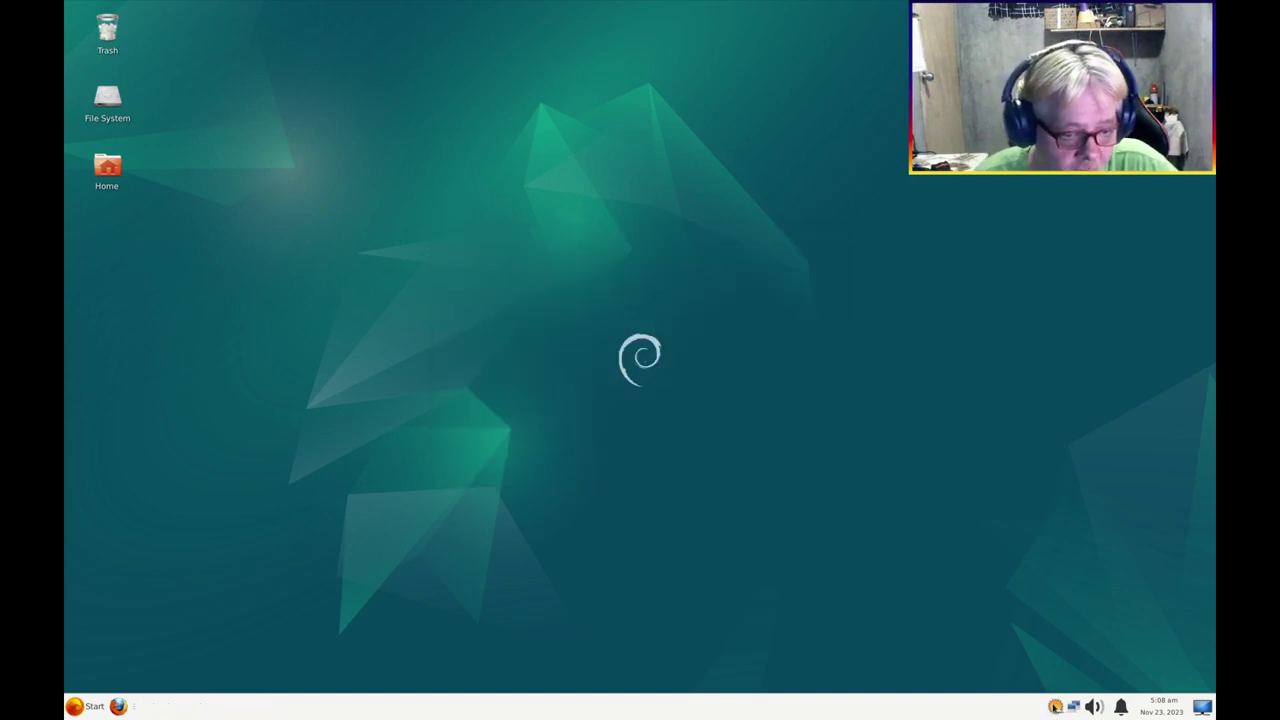
Add Temperature (T) as the weather scrollbox label so the panel shows 23 °C
right_click(1055, 706)
click(1085, 627)
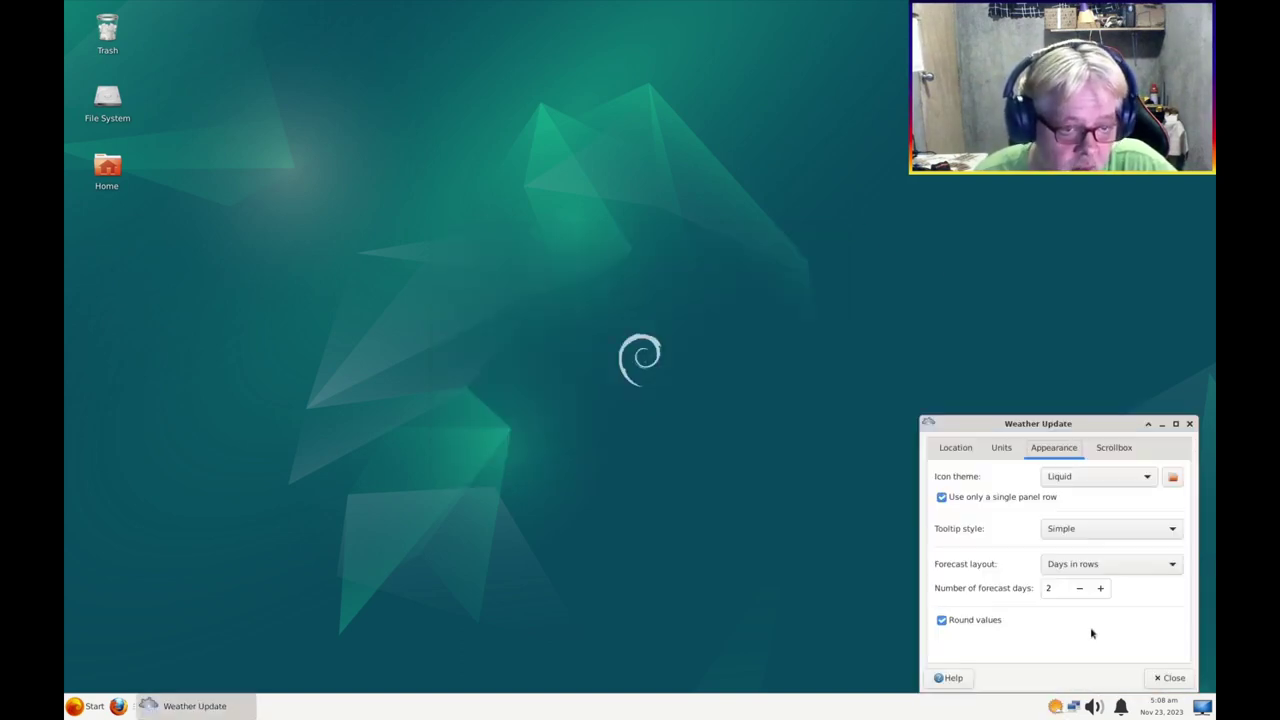
click(1113, 448)
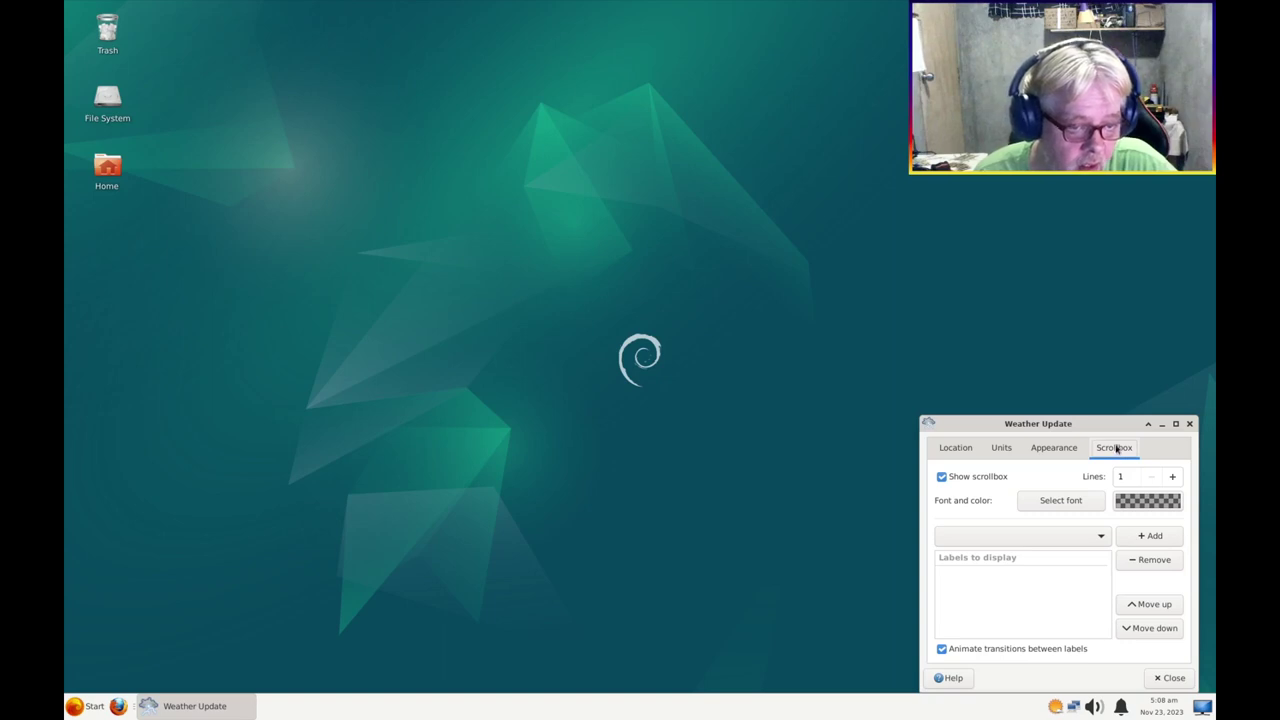
click(1098, 536)
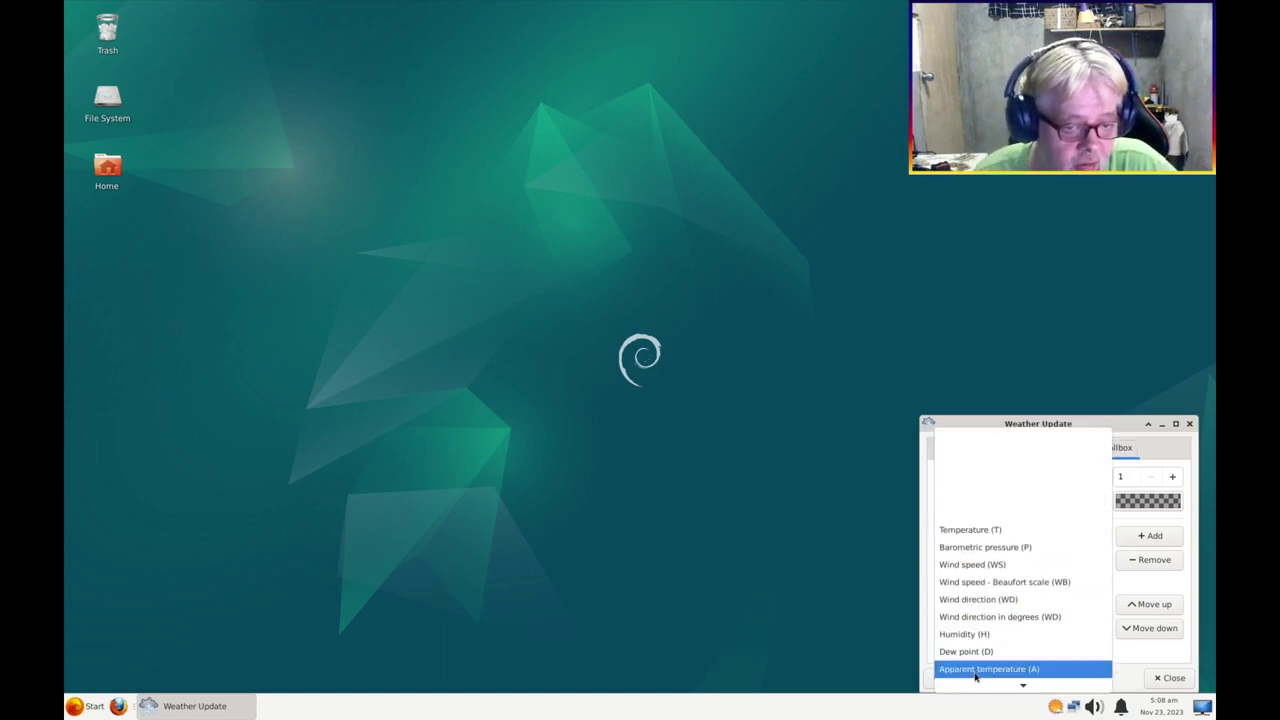
click(985, 530)
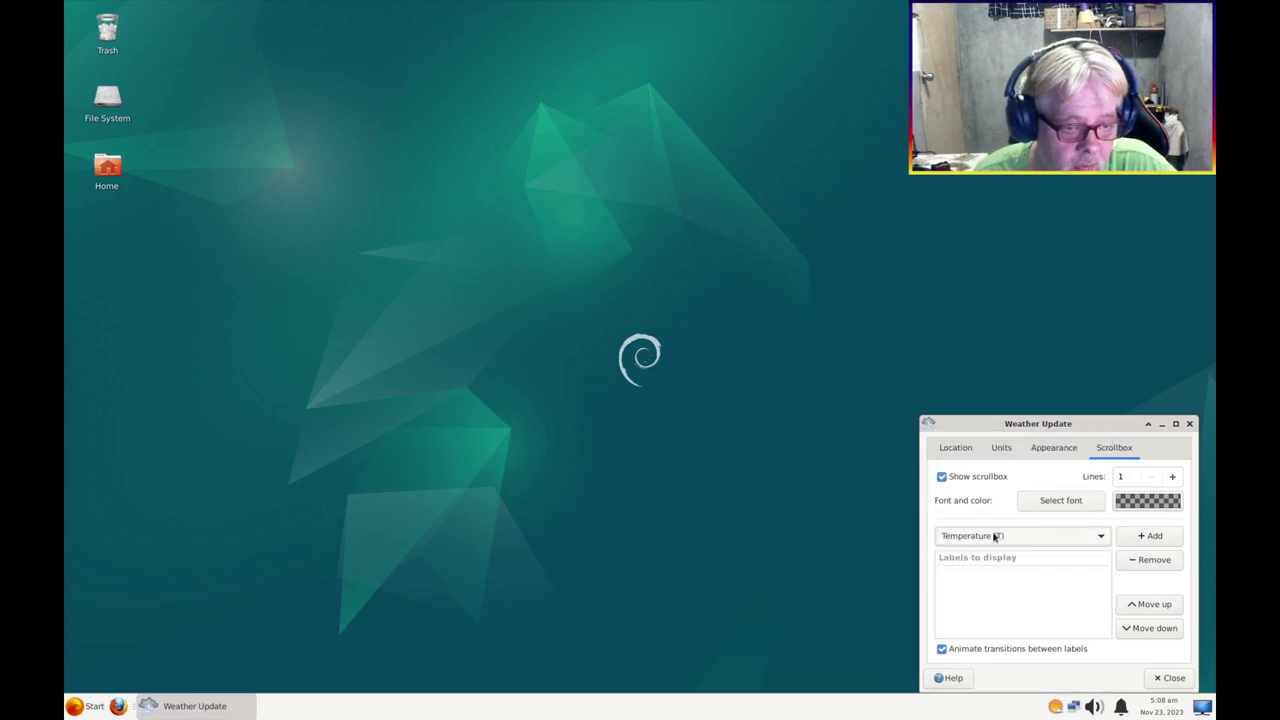
click(1149, 538)
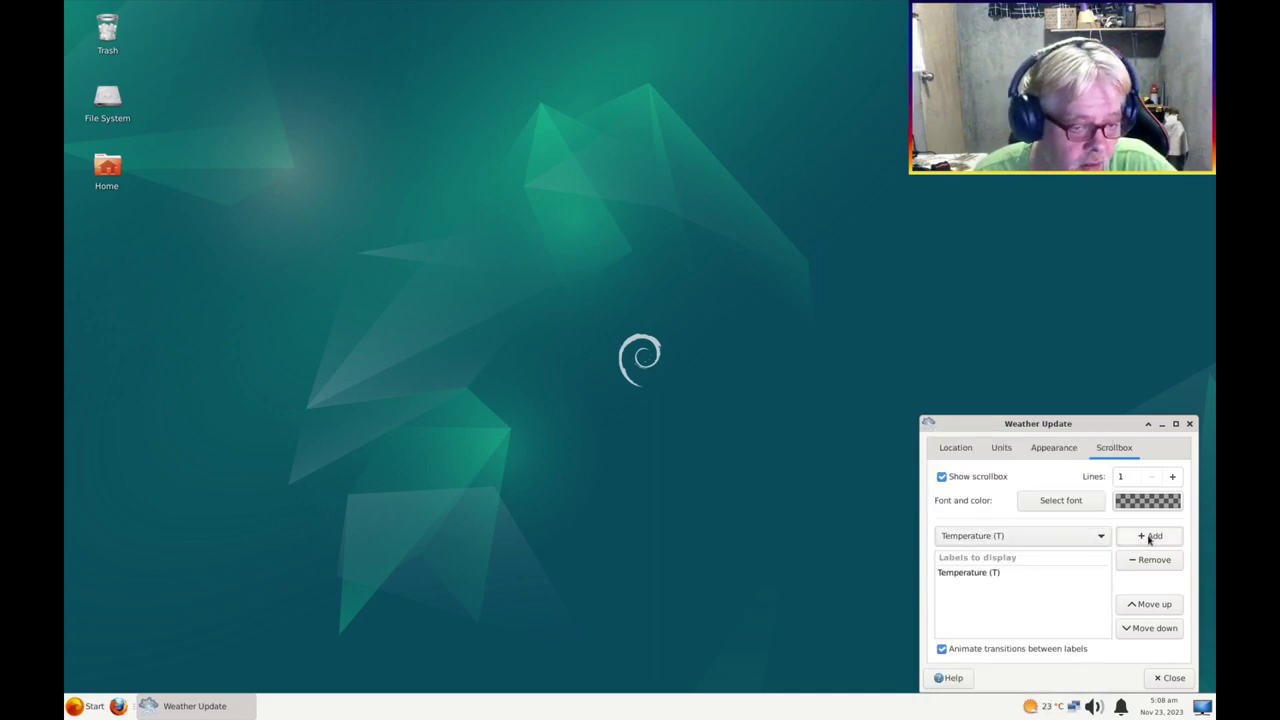
click(1167, 682)
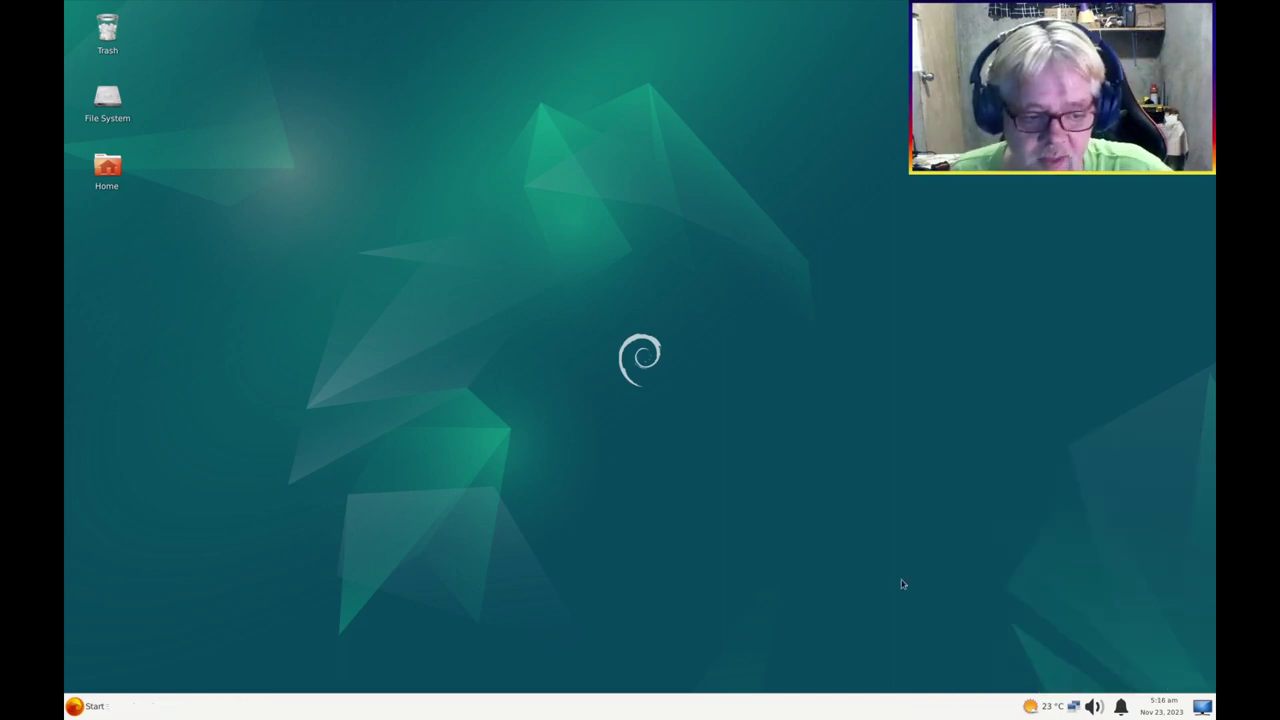
Raise the panel clock's date and time fonts to Sans Regular 10 in its properties
right_click(1163, 708)
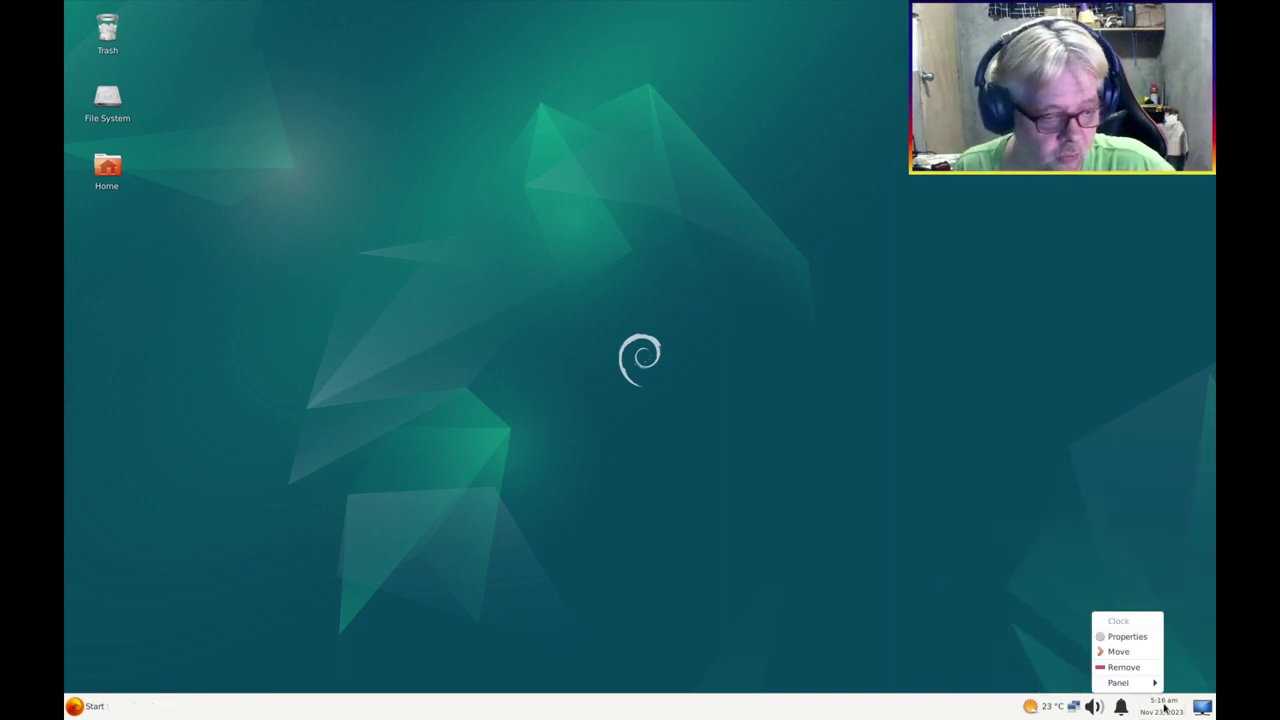
click(1122, 637)
click(735, 400)
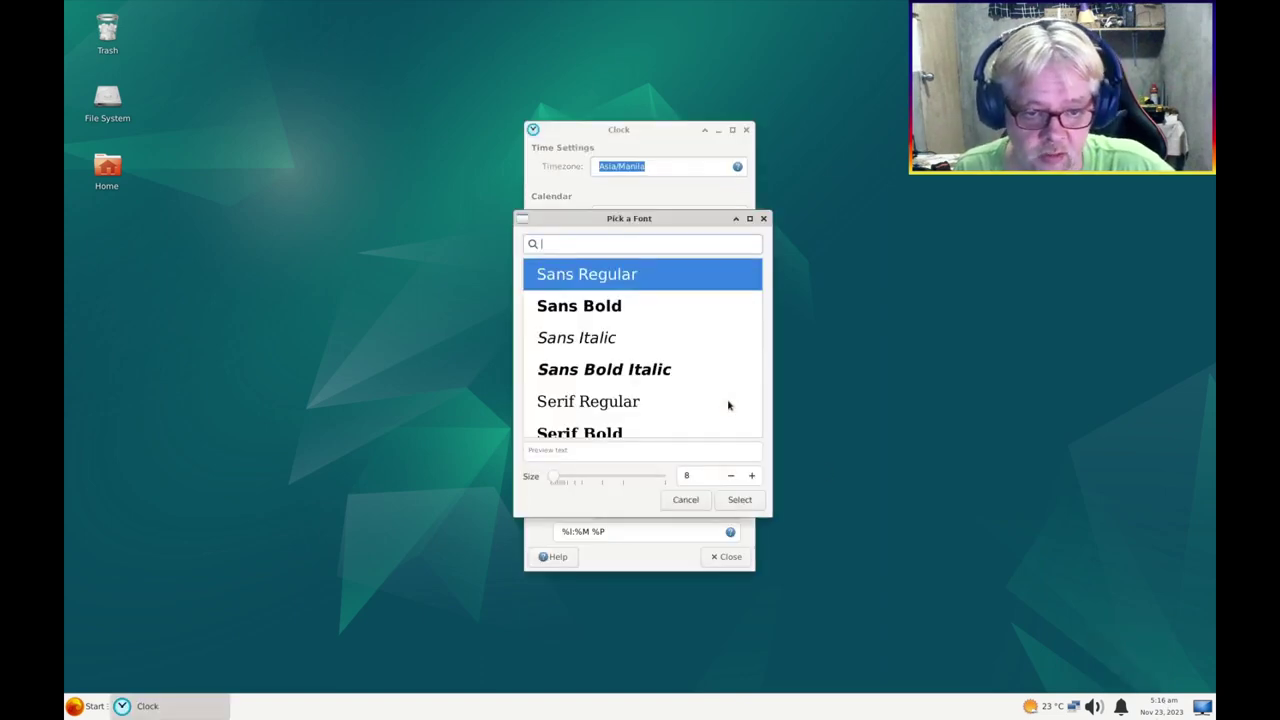
click(752, 476)
click(752, 476)
click(752, 508)
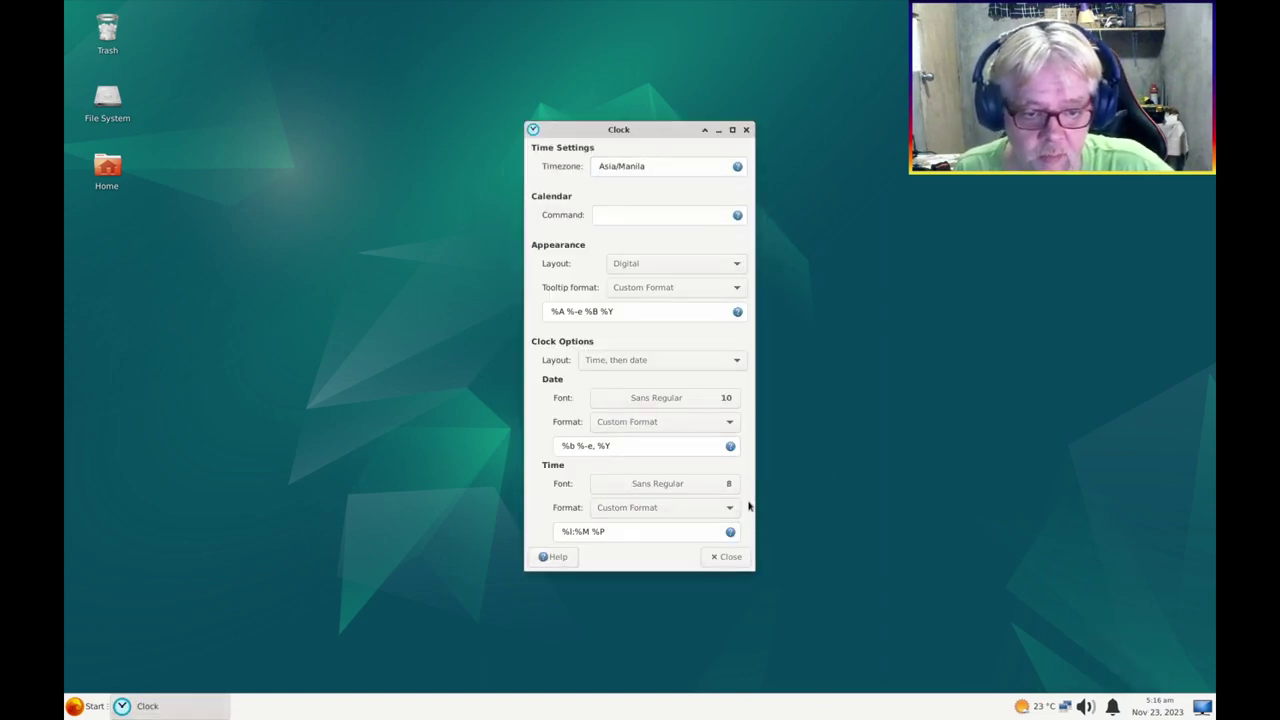
click(728, 486)
click(752, 476)
click(752, 476)
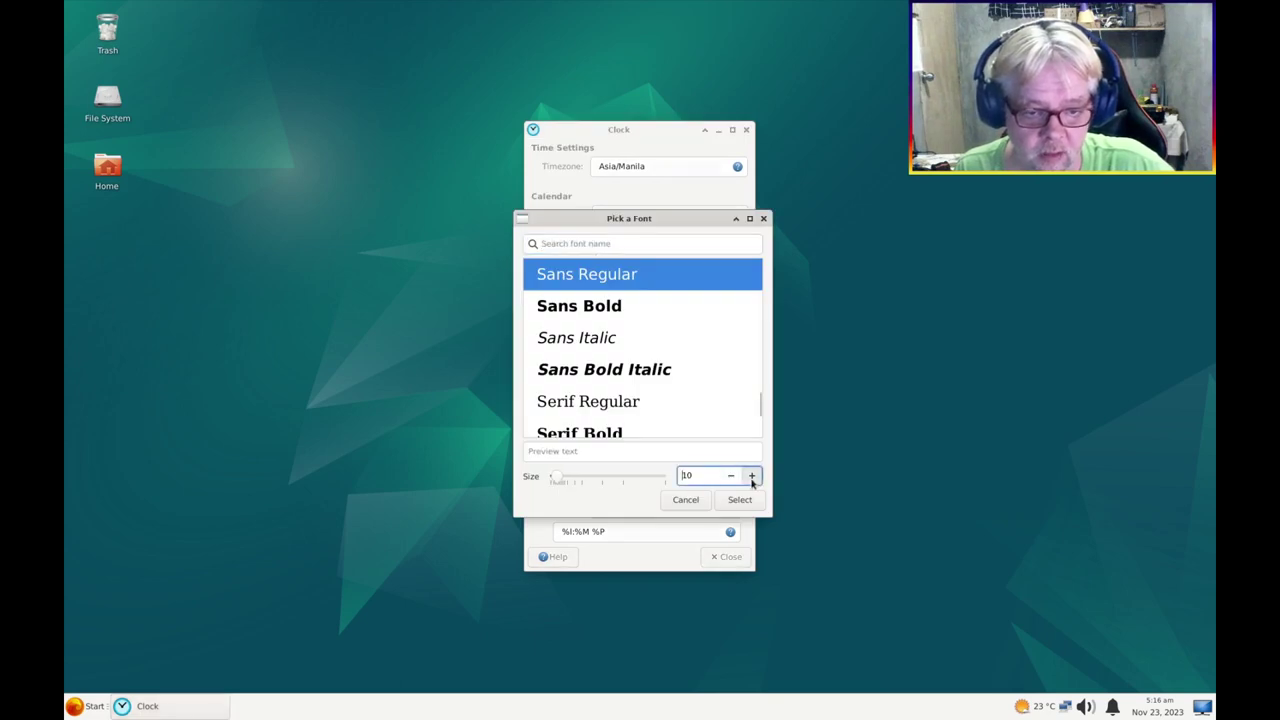
click(740, 500)
click(733, 558)
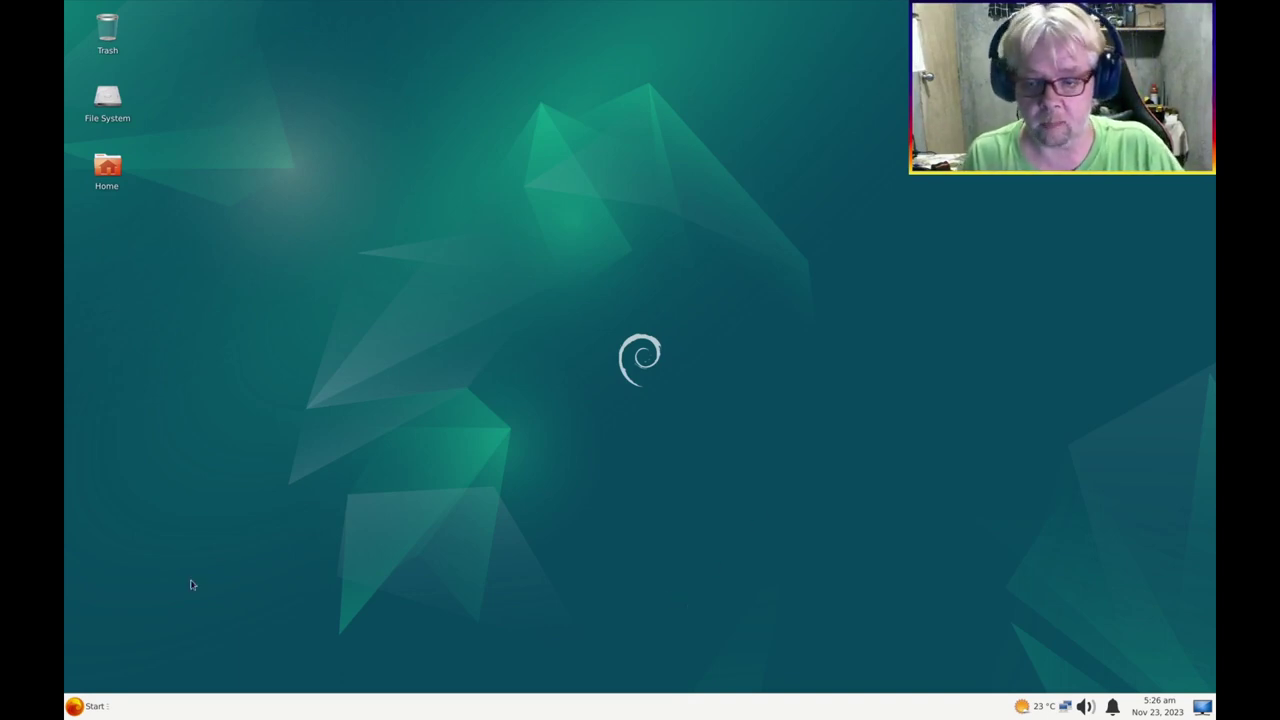
Open an Xfce Terminal in the Desktop folder and drag it to the screen centre
click(76, 706)
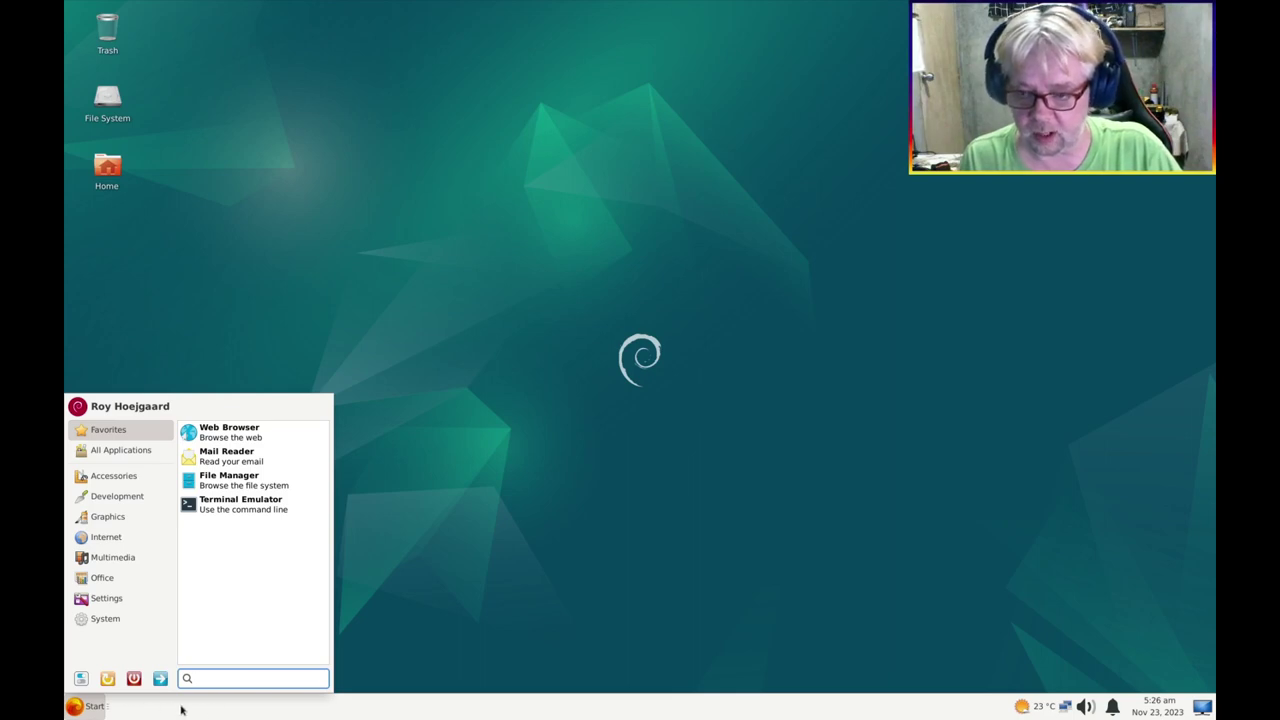
right_click(76, 706)
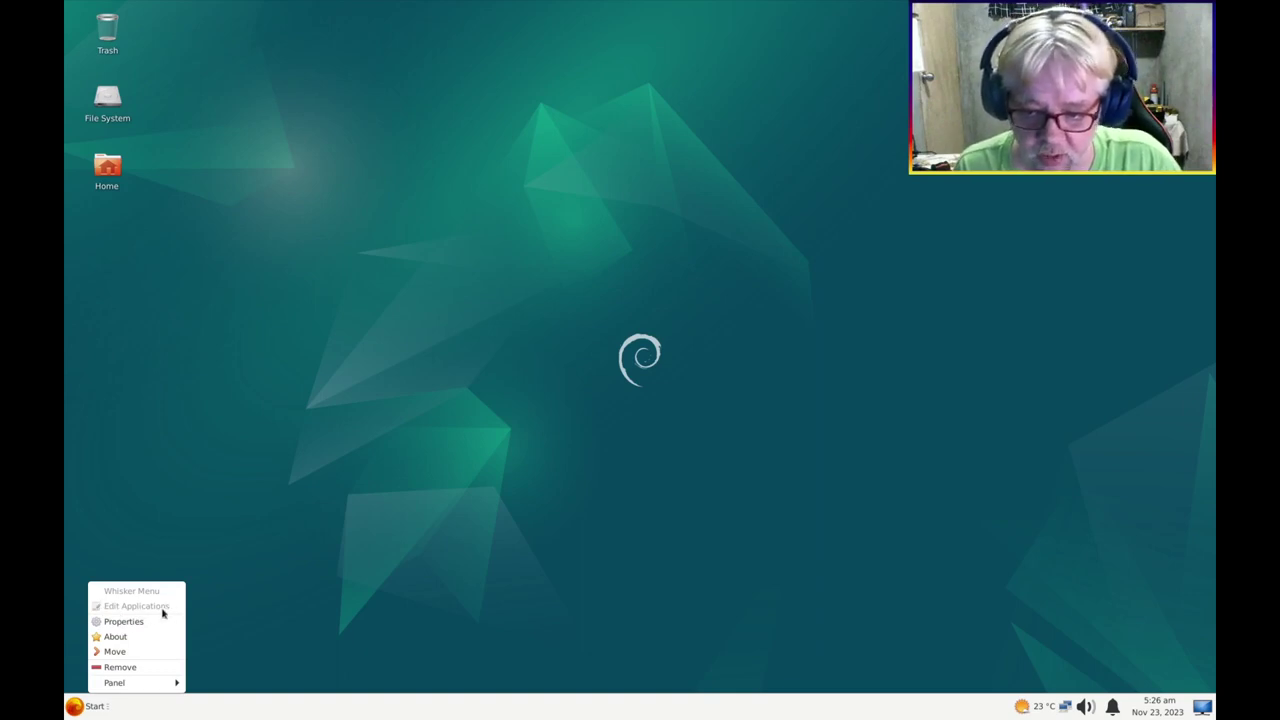
right_click(448, 380)
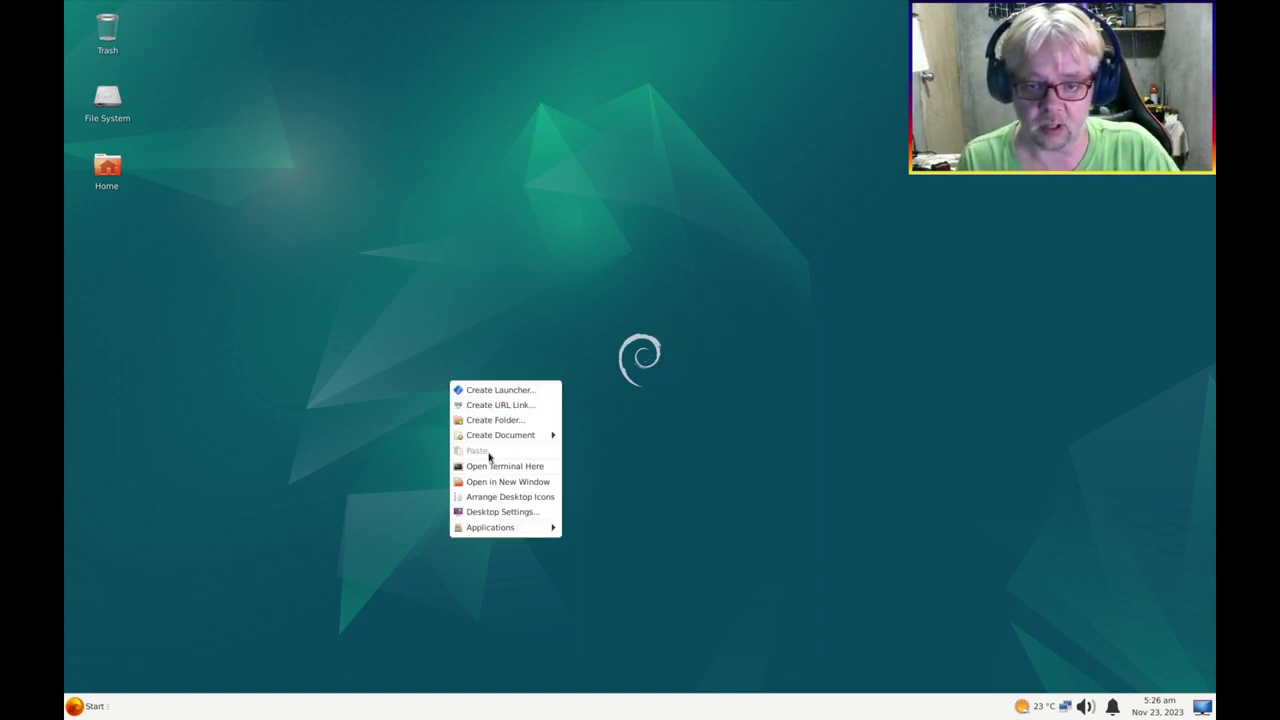
click(492, 467)
drag(297, 13, 638, 205)
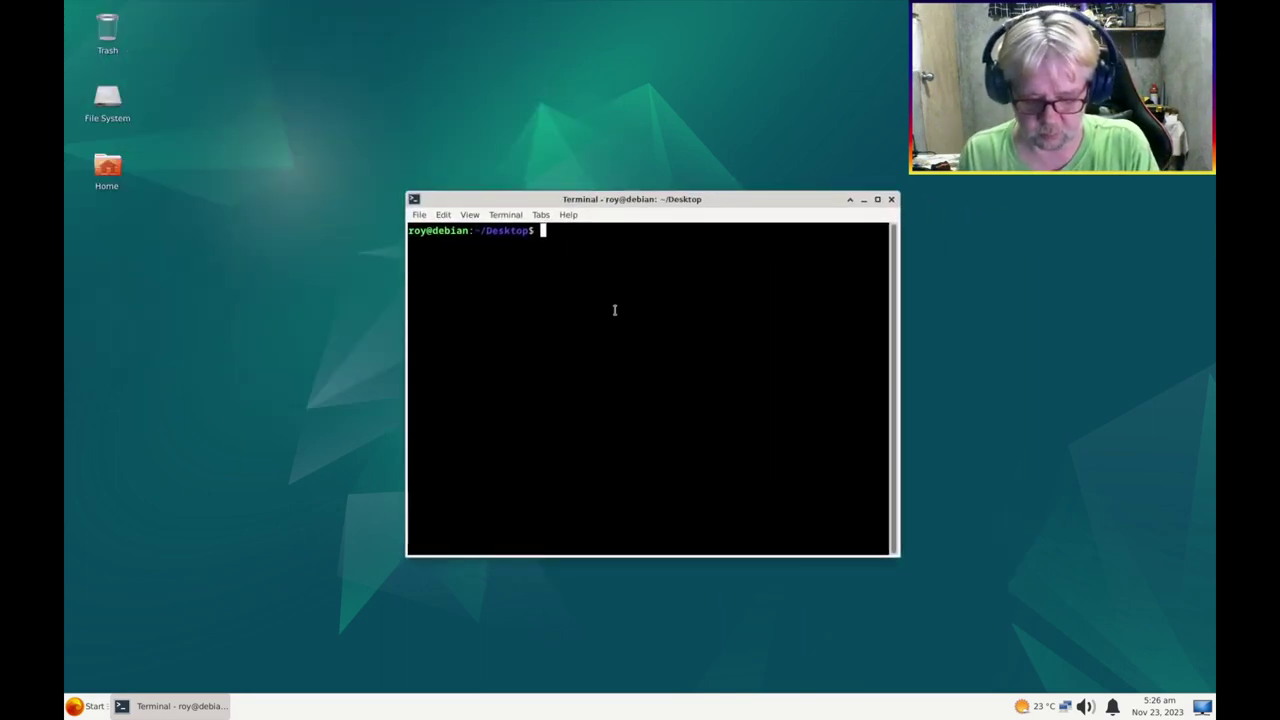
Install menulibre with 'sudo apt install menulibre', confirming with y, then close the terminal
text(sudo apt install )
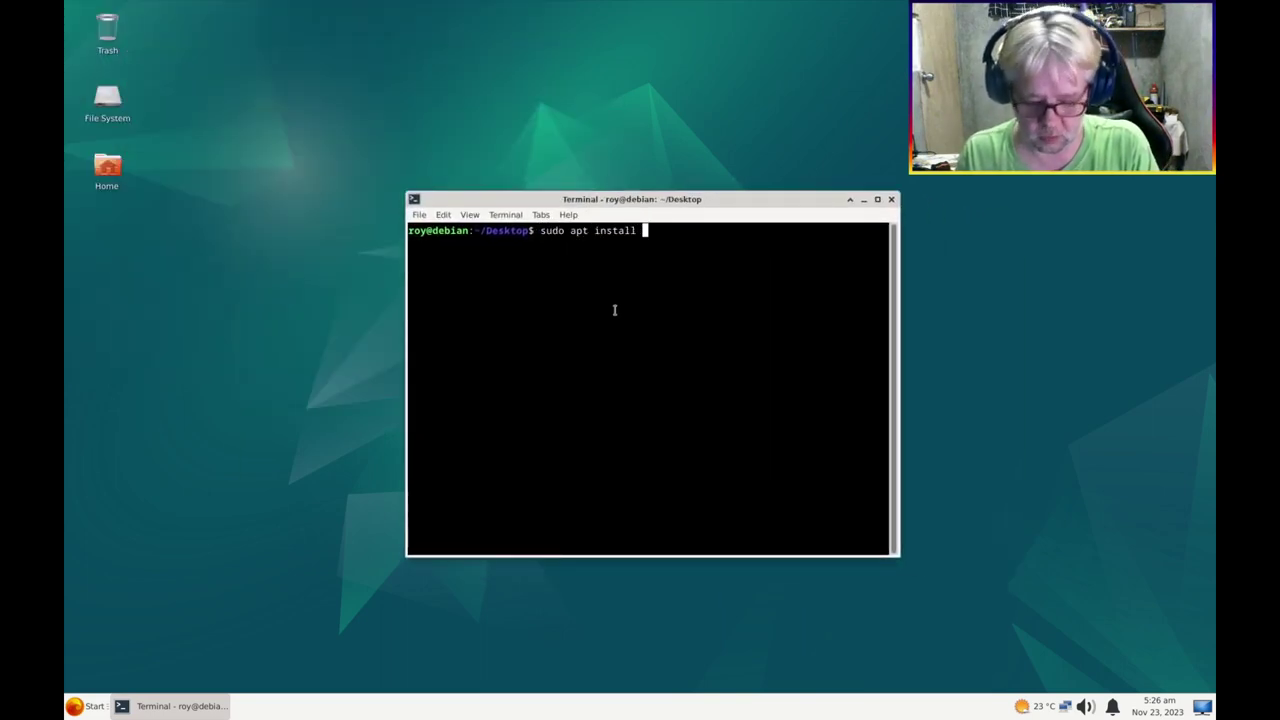
text(menul)
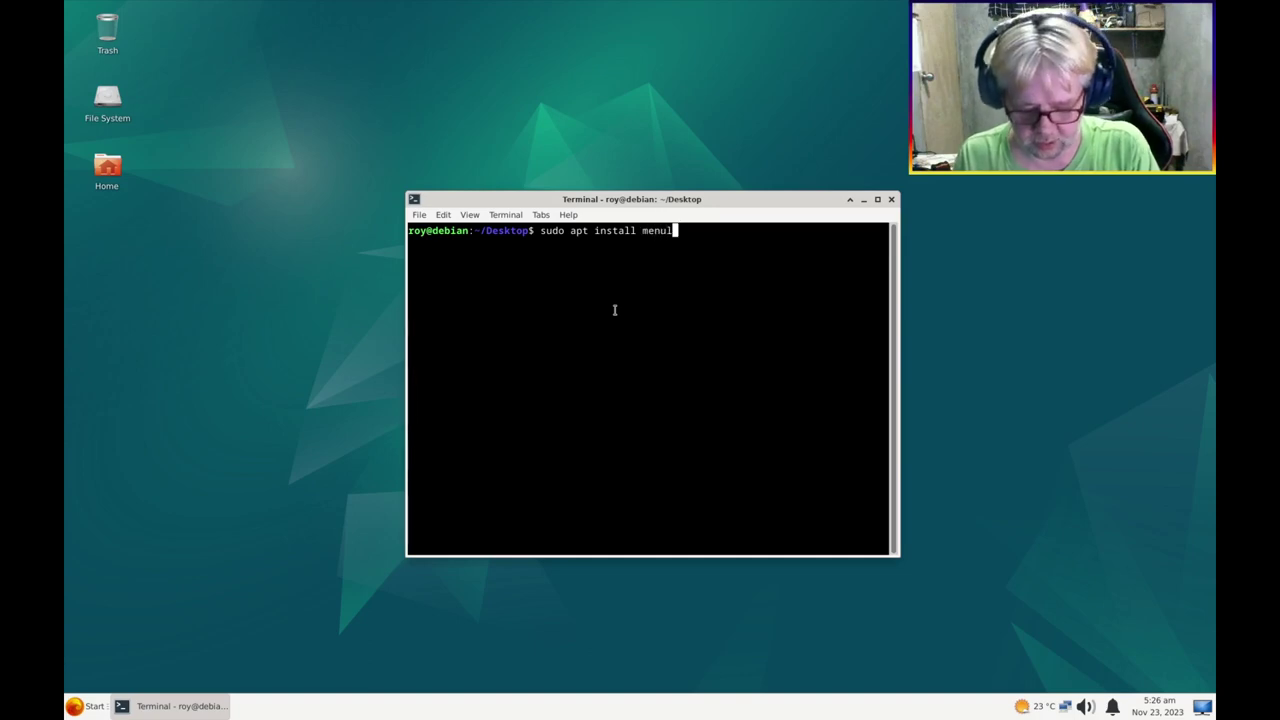
text(ibre)
key(Return)
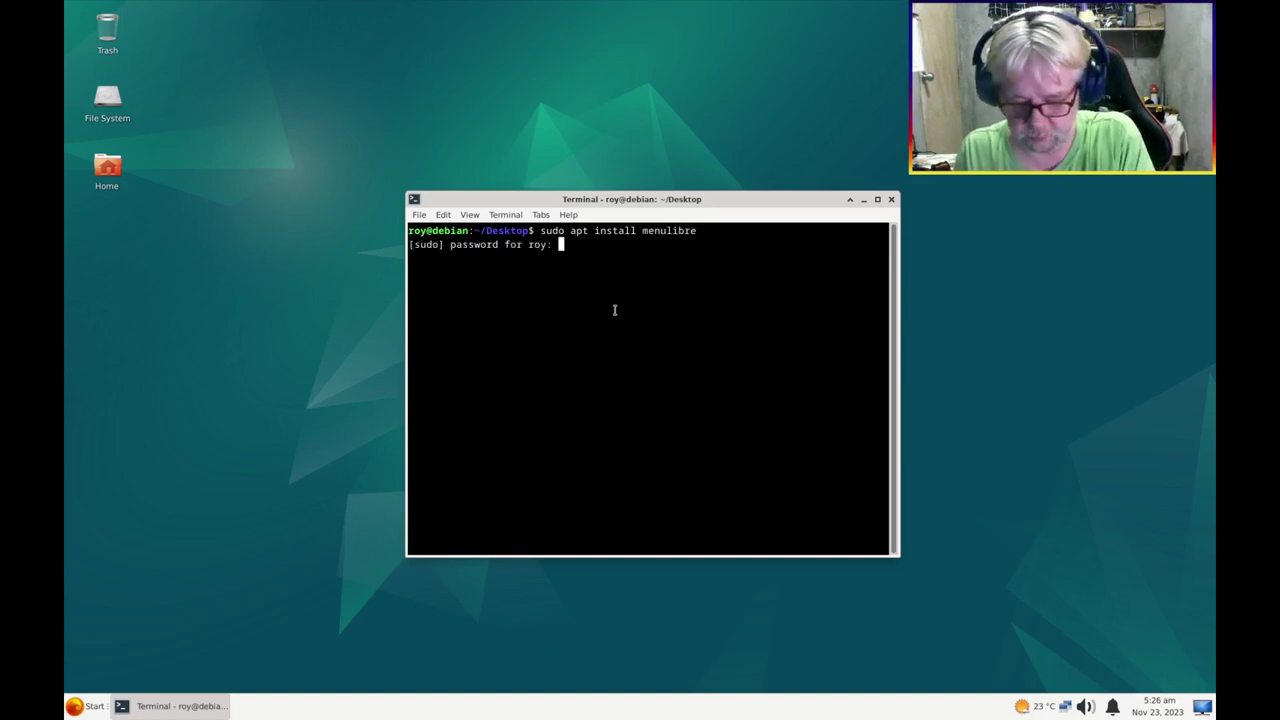
key(Return)
text(y)
key(Return)
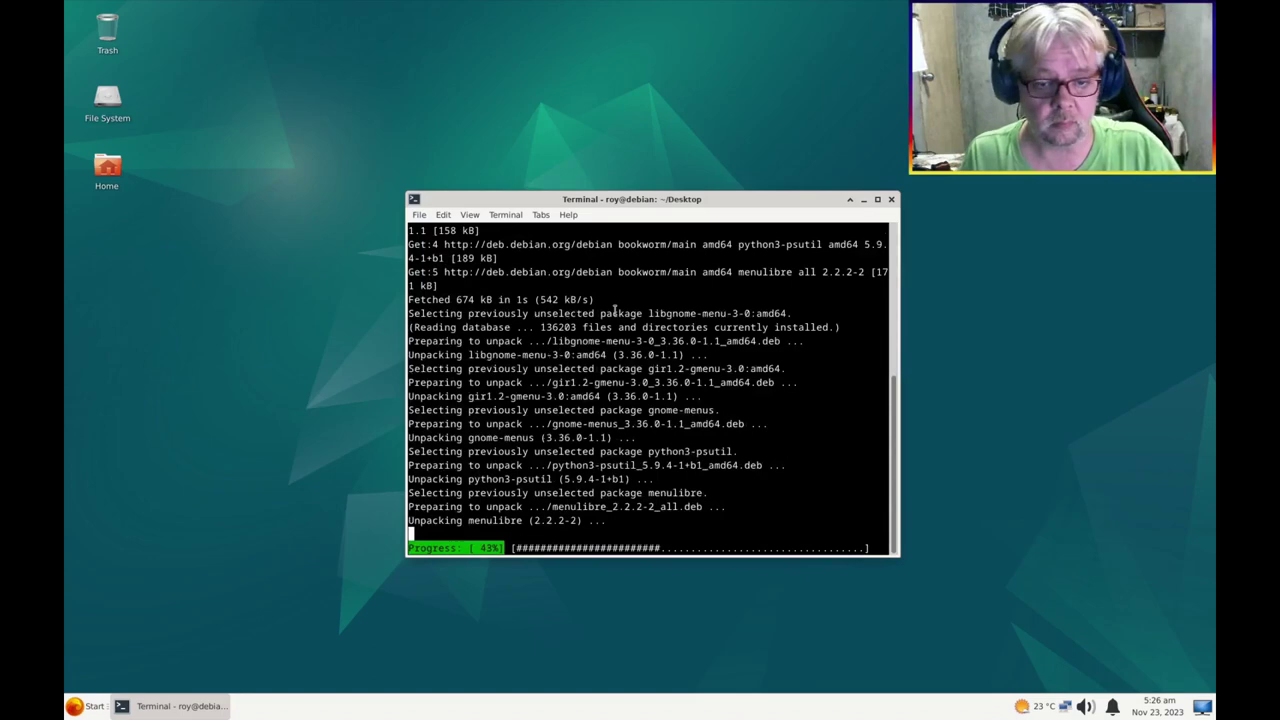
click(891, 199)
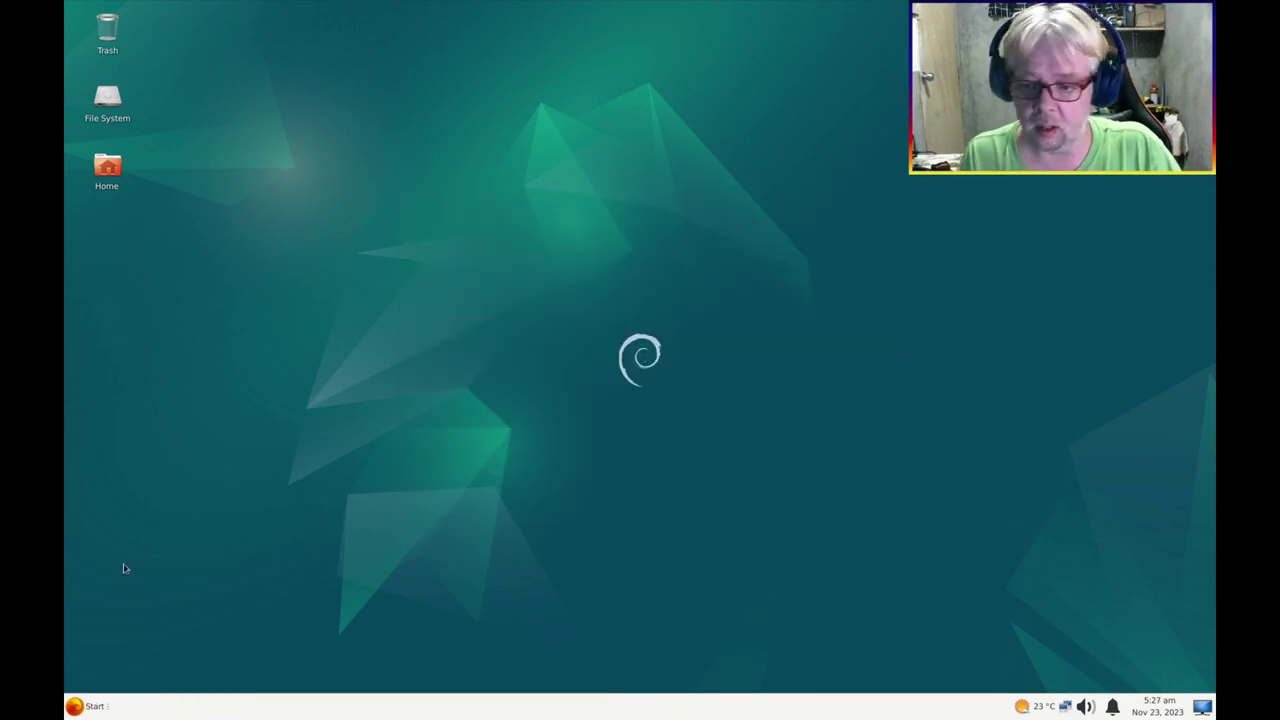
Check the applications menu and its right-click options
click(88, 706)
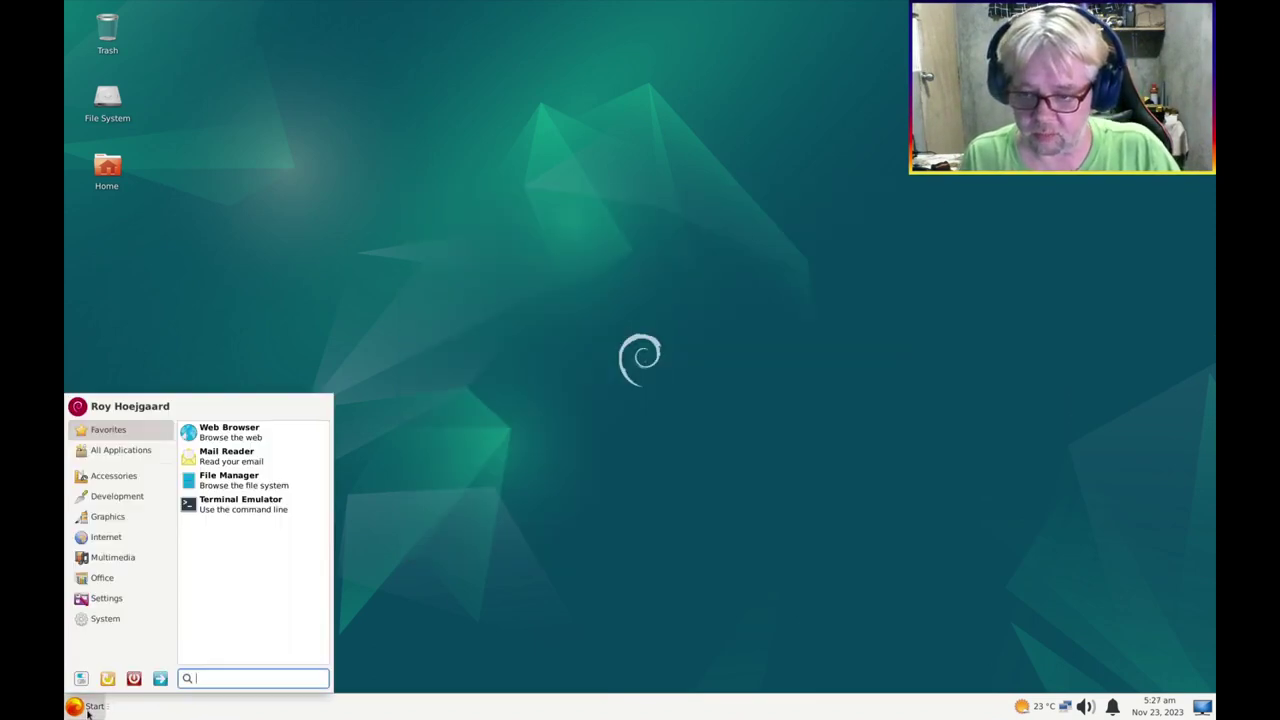
click(88, 706)
right_click(88, 706)
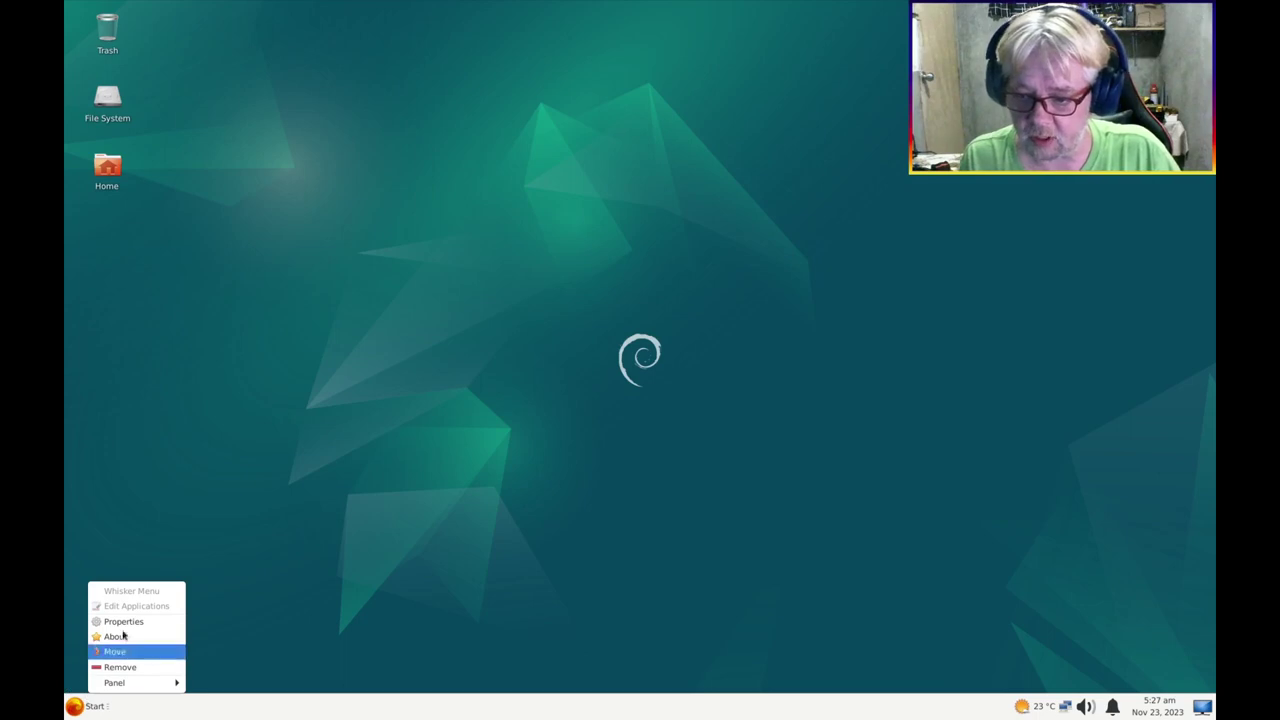
click(297, 570)
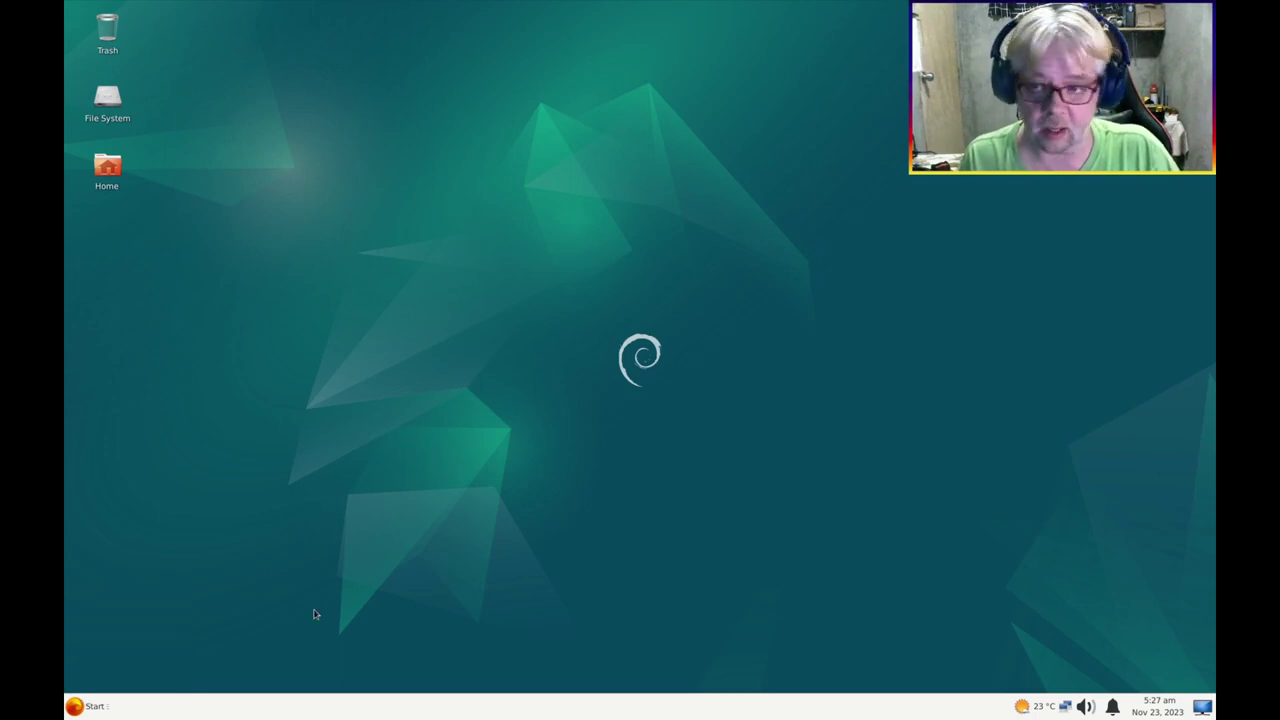
Log out of the Xfce session
click(86, 706)
click(160, 680)
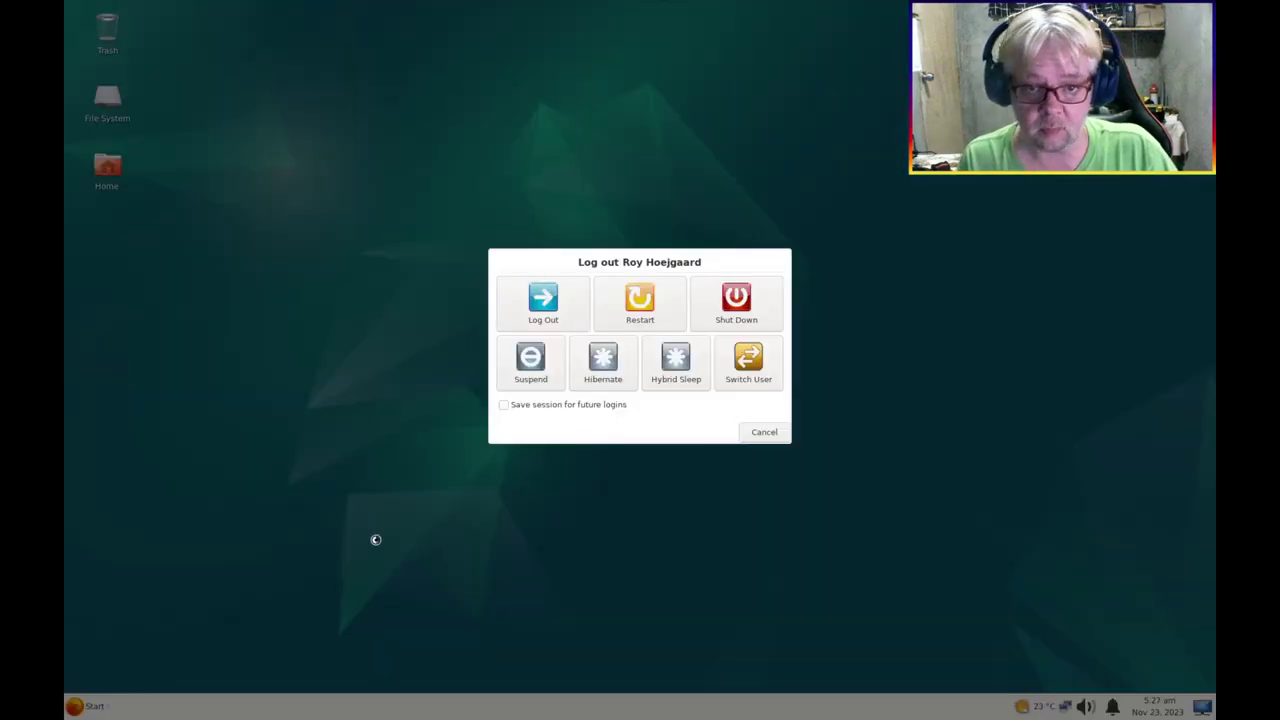
key(Return)
key(Return)
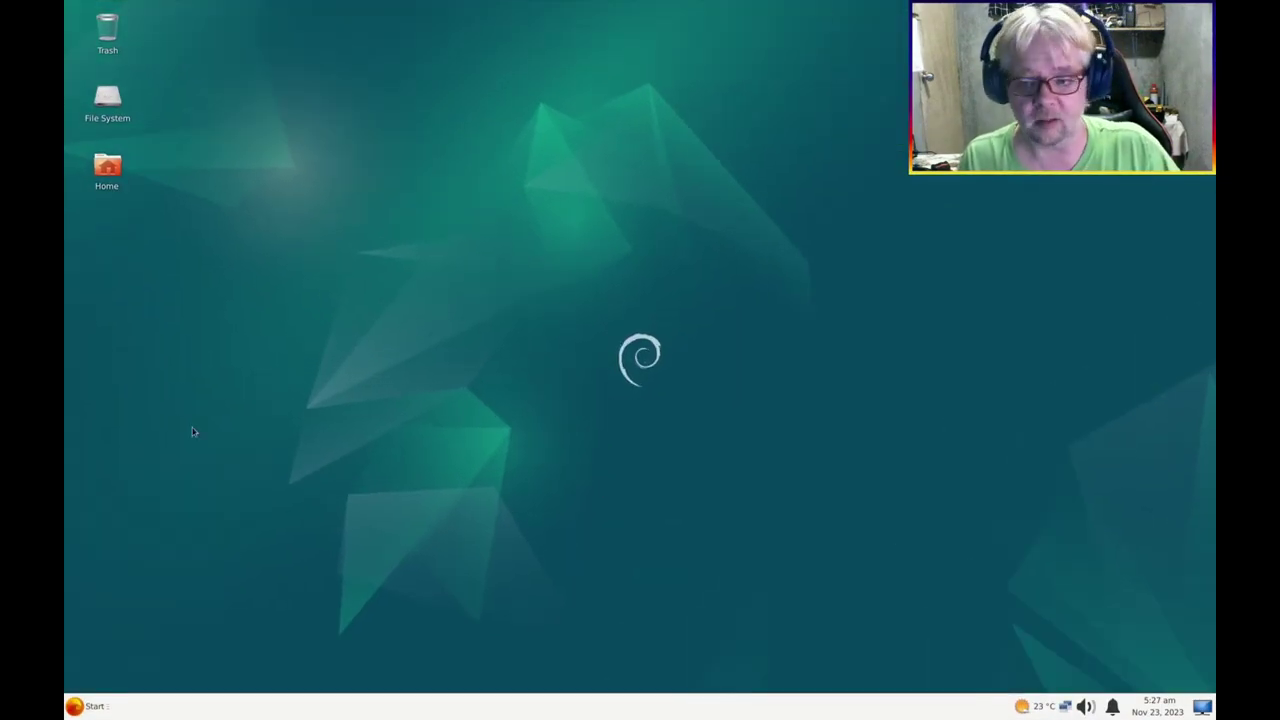
In MenuLibre, set the Settings category to Hide from menus and save
right_click(85, 712)
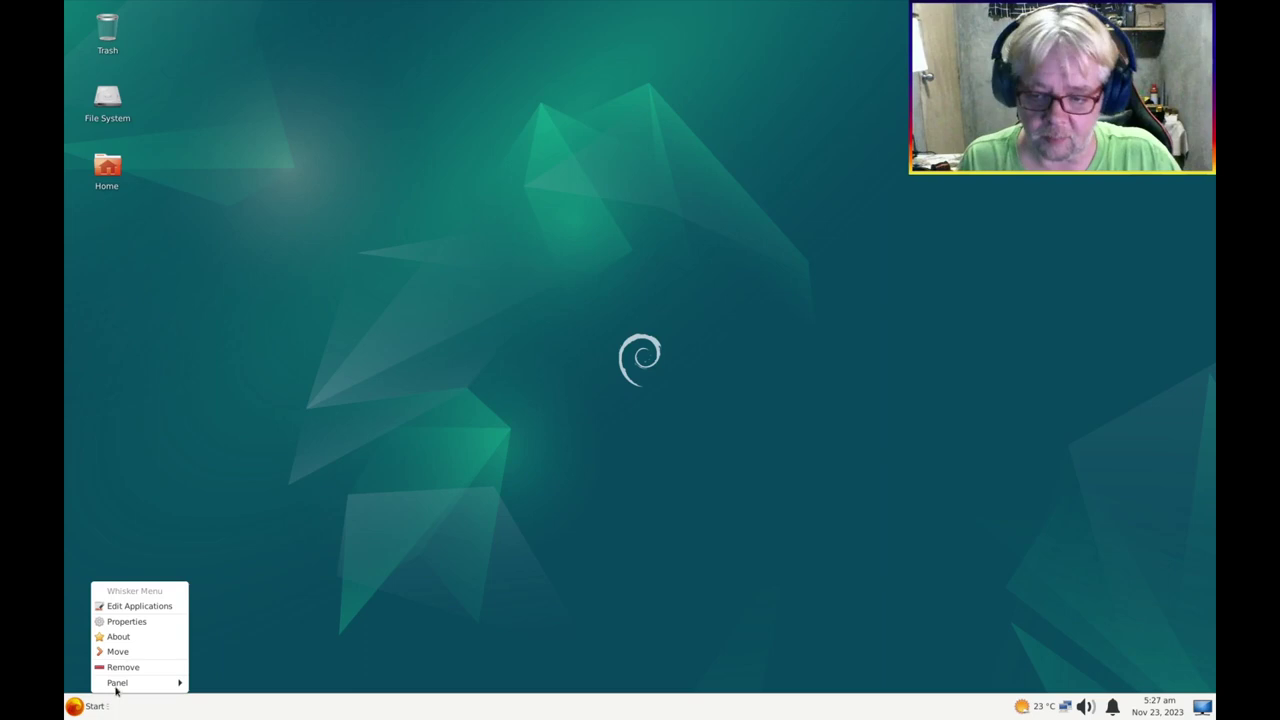
click(153, 608)
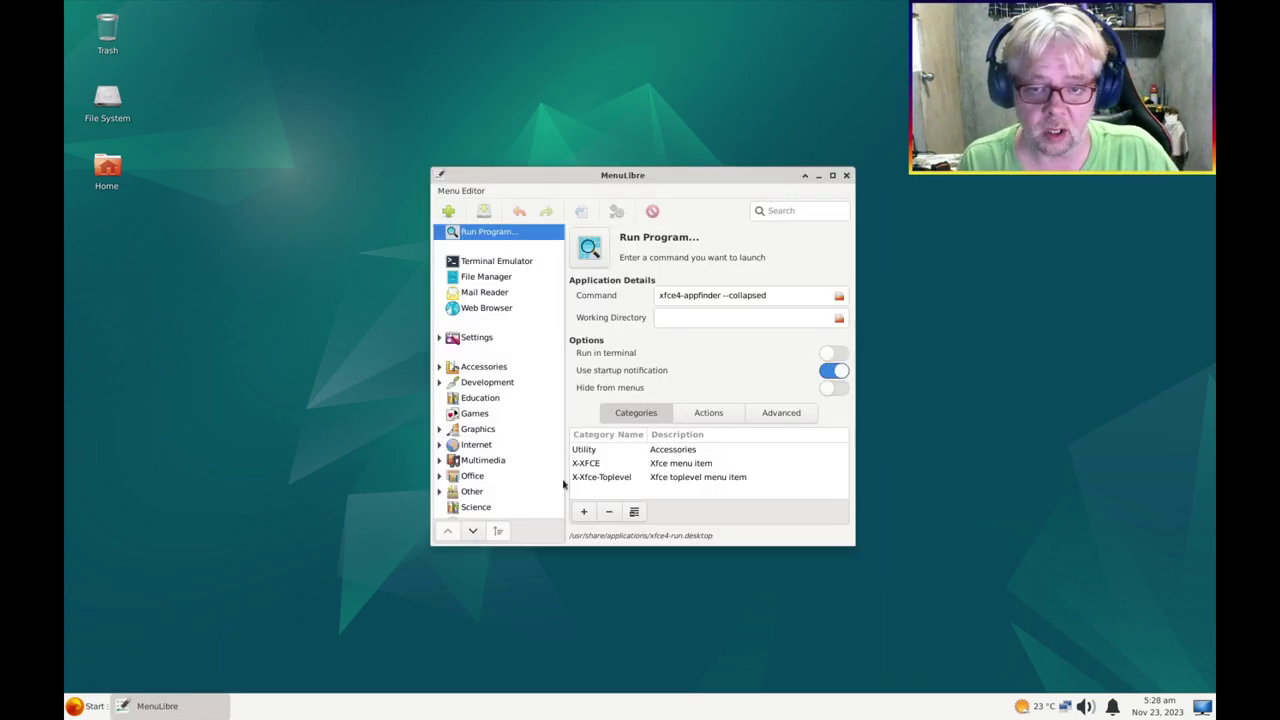
click(497, 337)
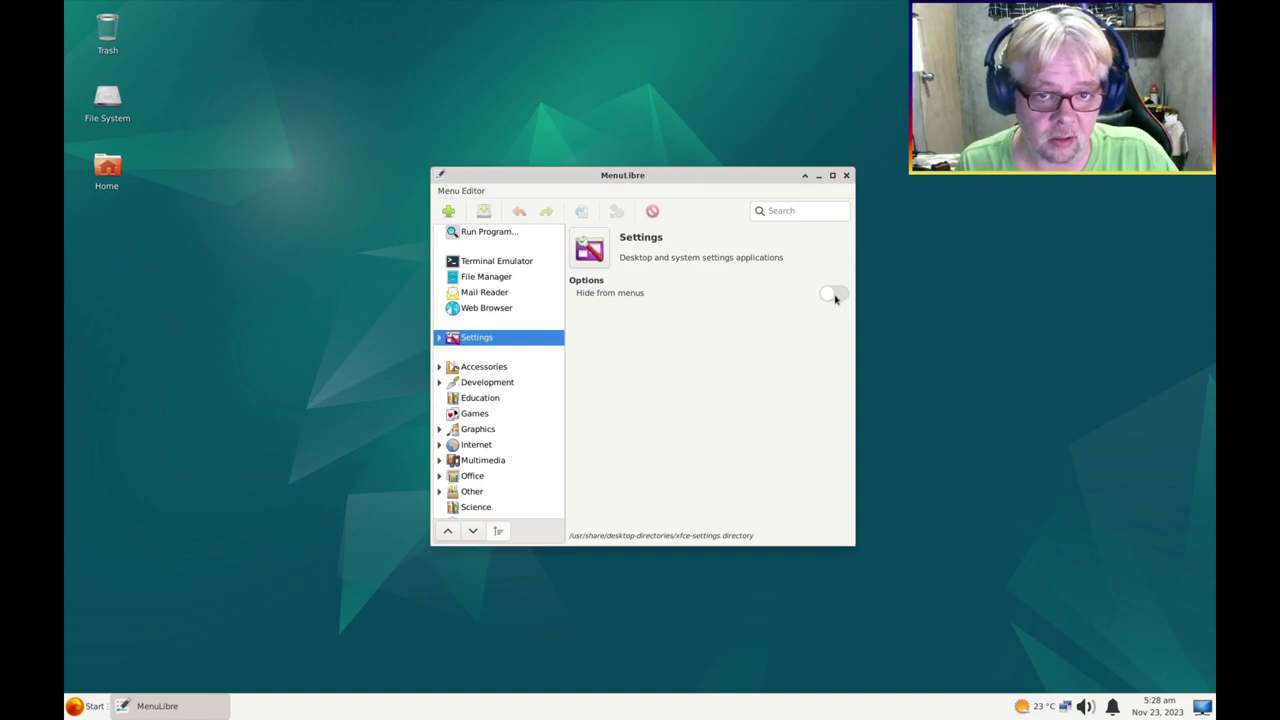
click(834, 294)
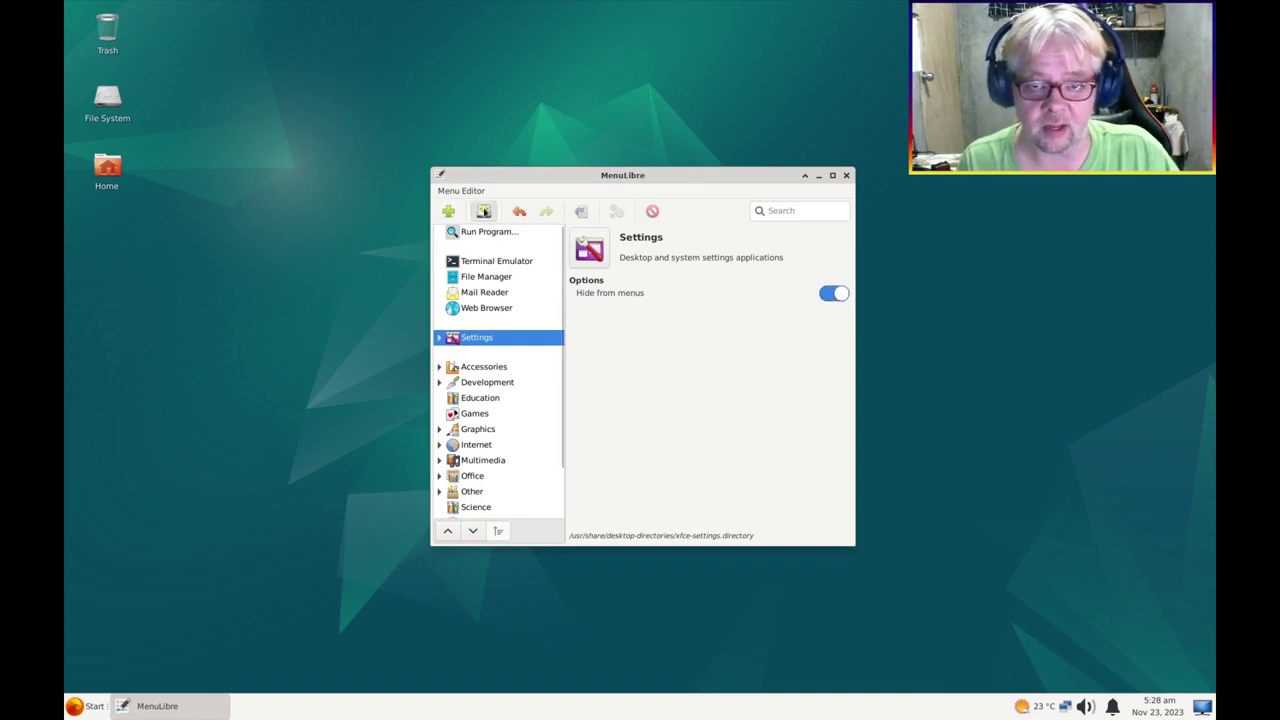
click(484, 211)
Confirm Settings no longer appears in the applications menu, then close MenuLibre
click(86, 707)
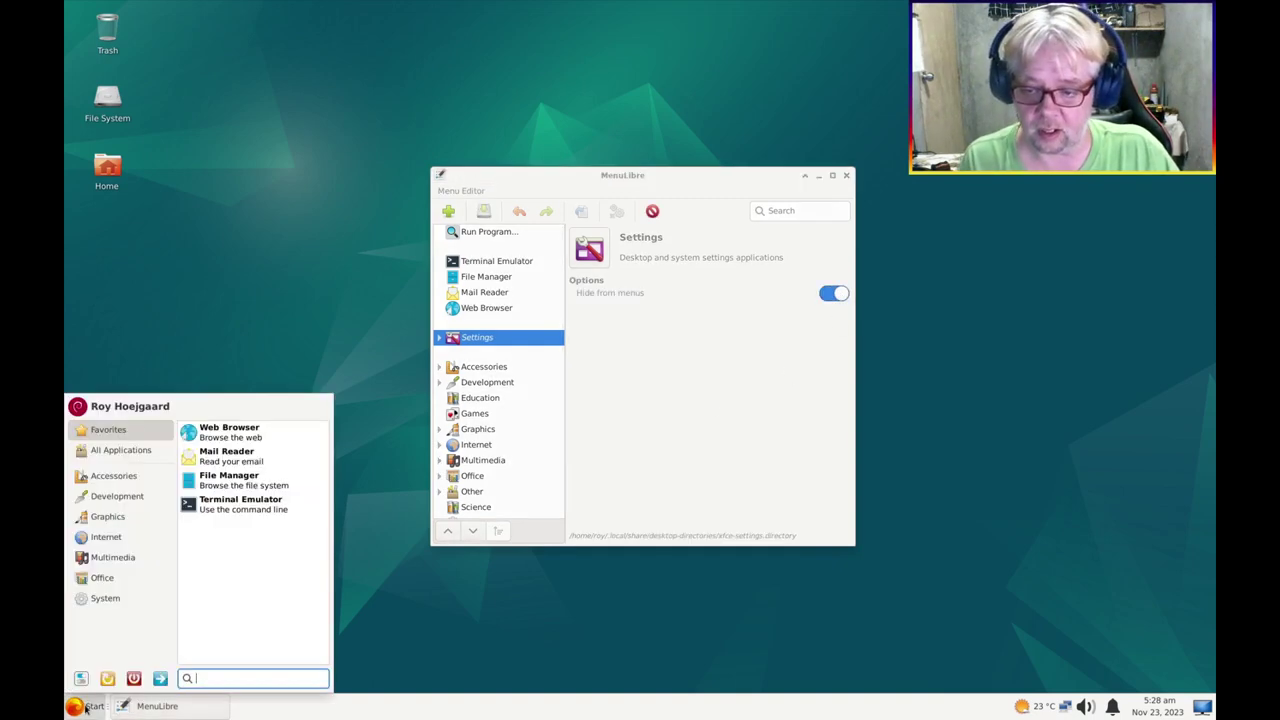
click(113, 478)
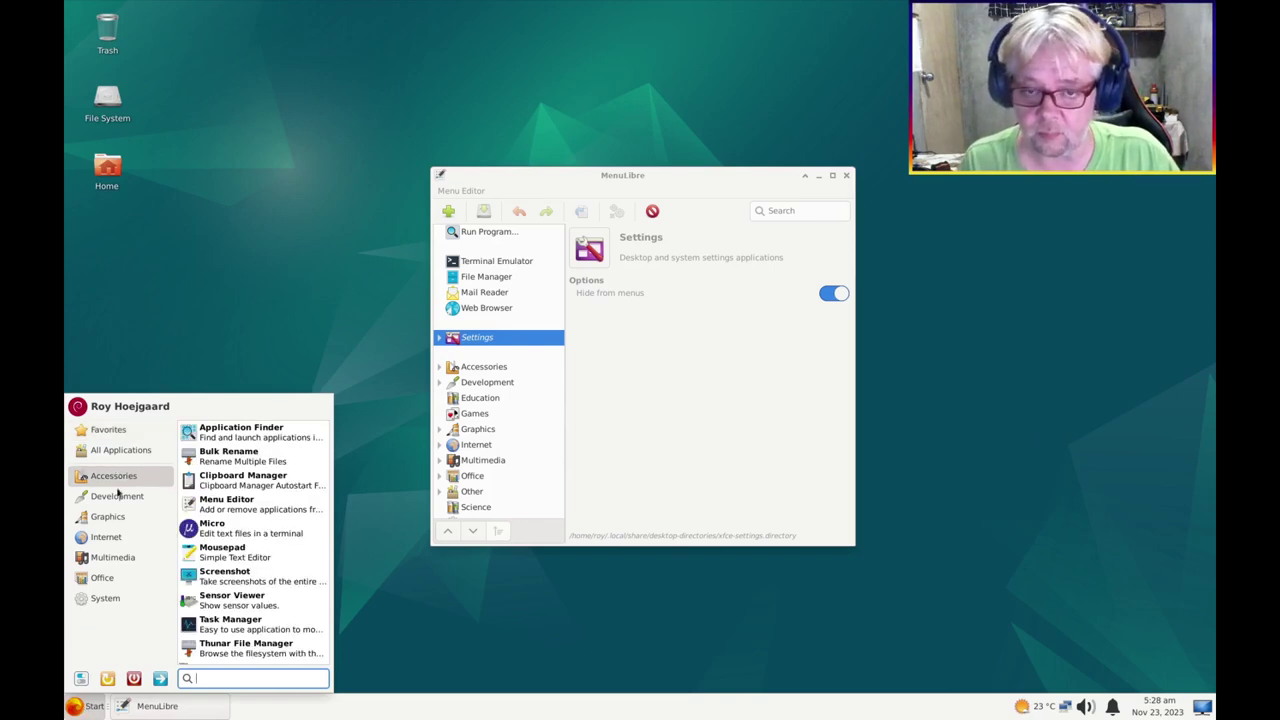
click(106, 598)
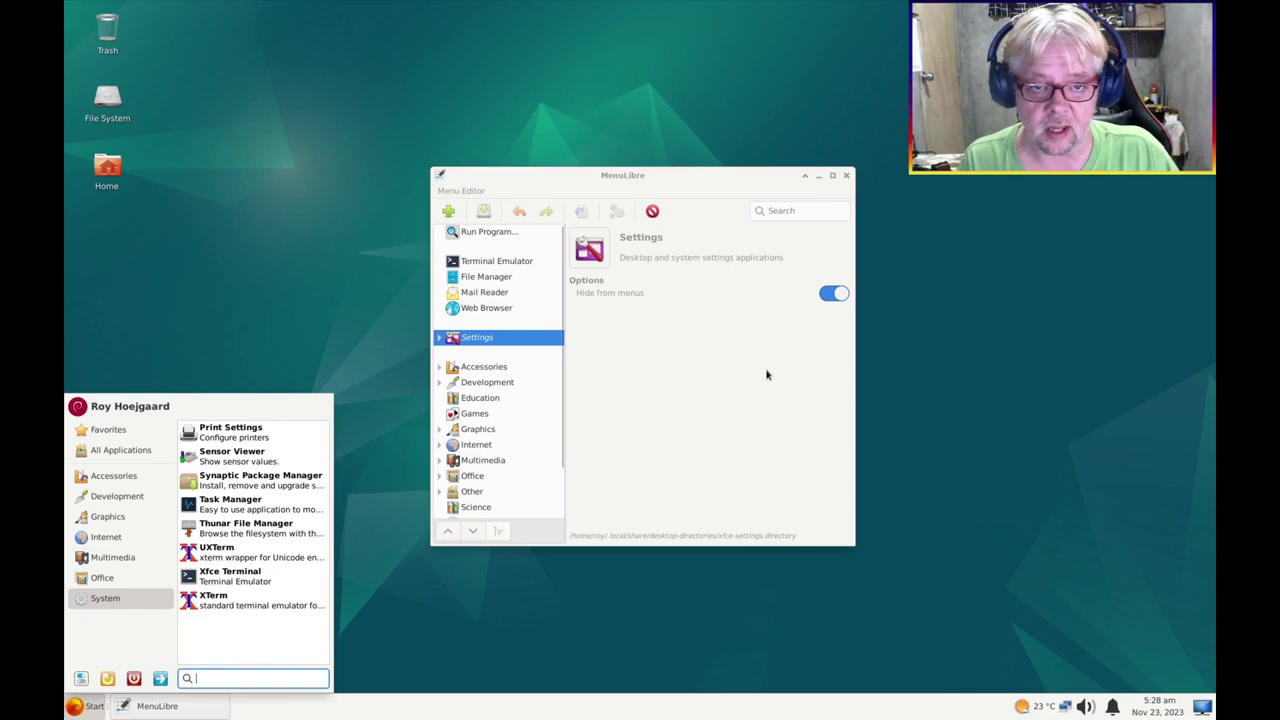
click(846, 175)
click(846, 175)
click(90, 707)
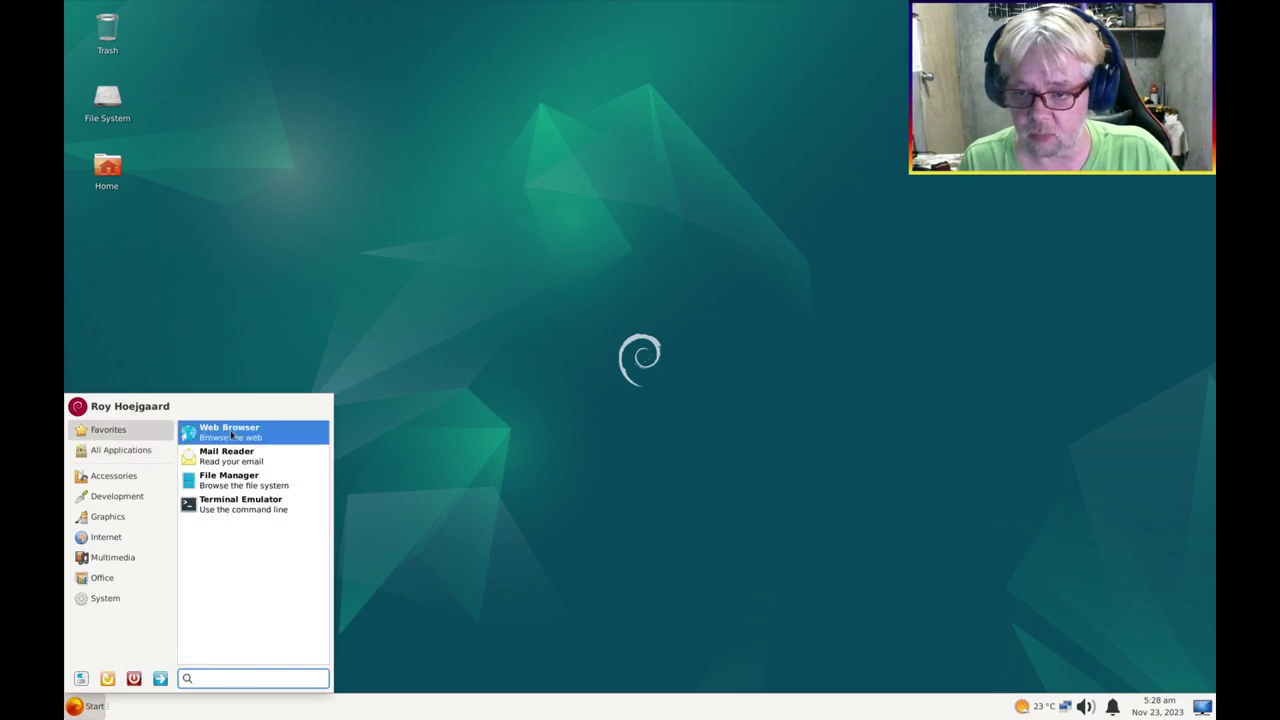
Change the File Manager menu entry's icon to the plain 'folder' icon and save
right_click(224, 486)
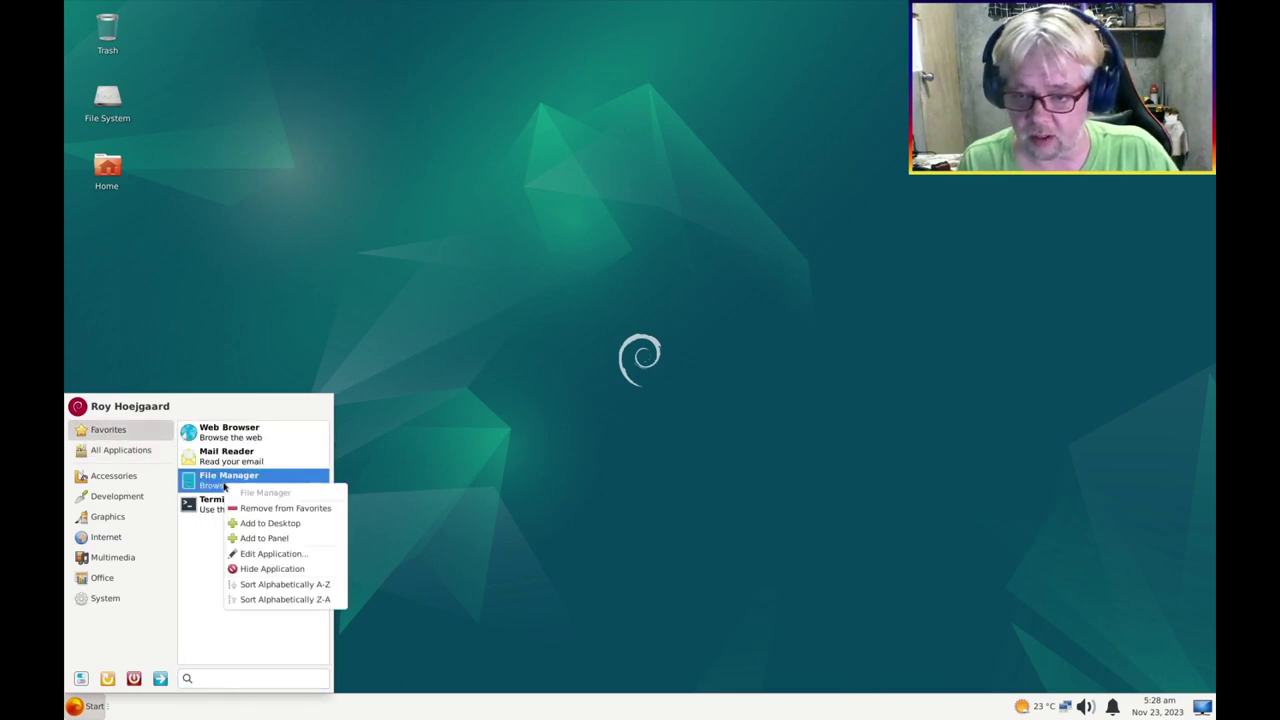
click(274, 554)
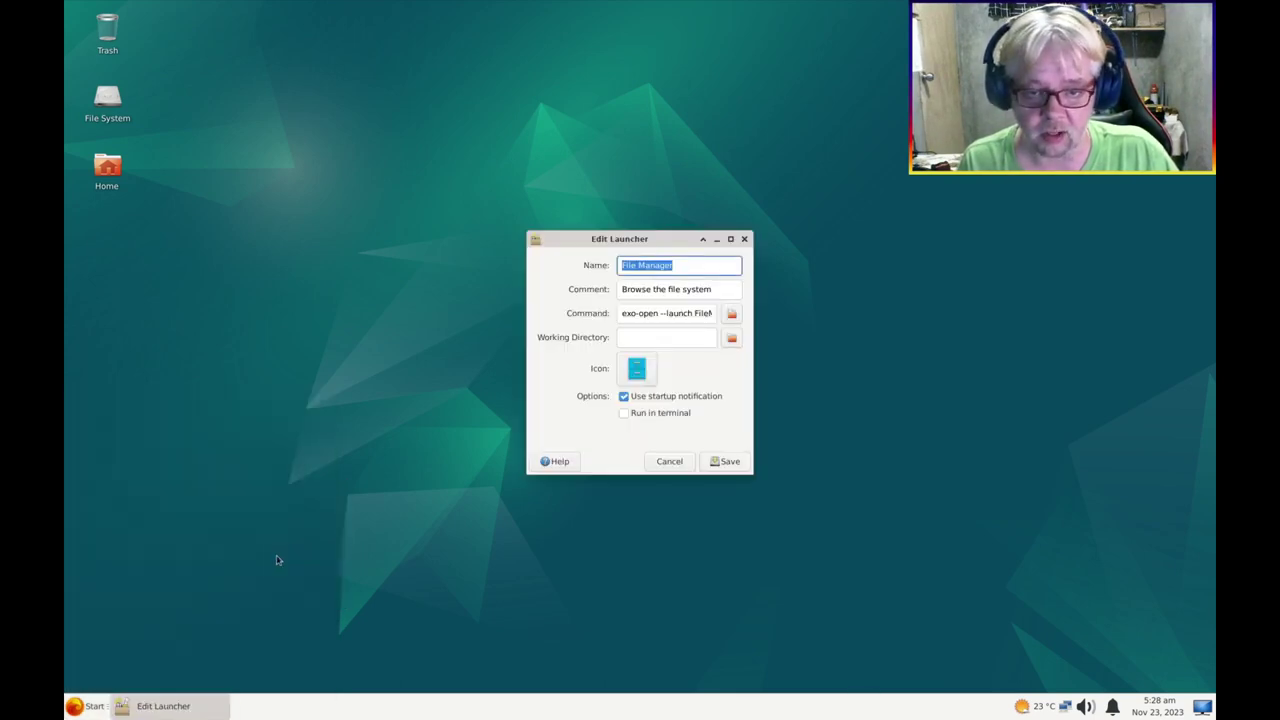
click(640, 368)
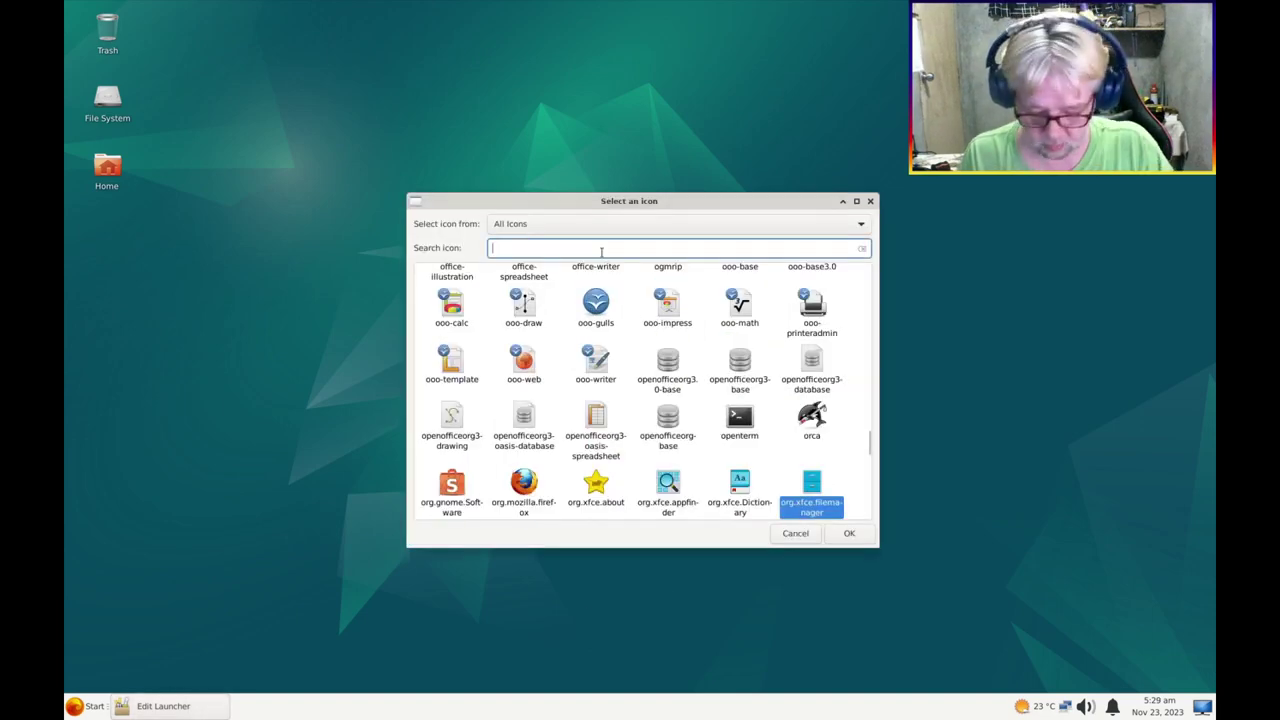
text(Folder)
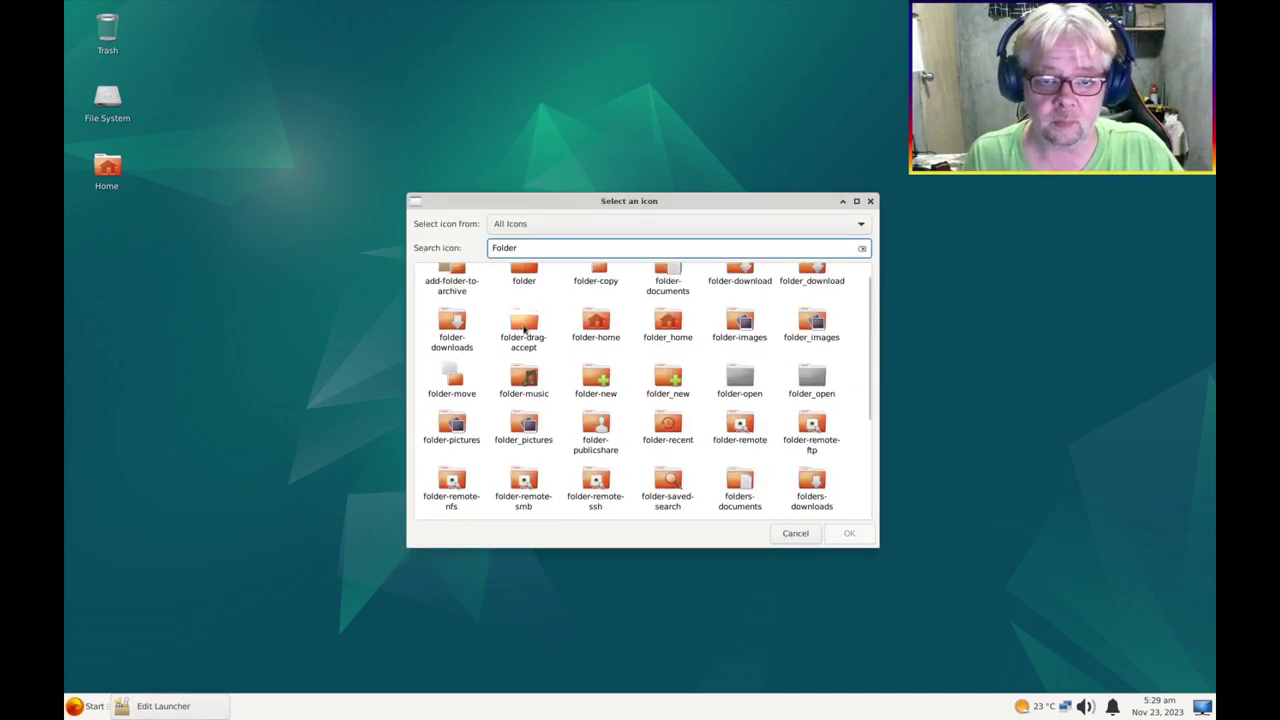
scroll(524, 329, up, 1)
click(520, 298)
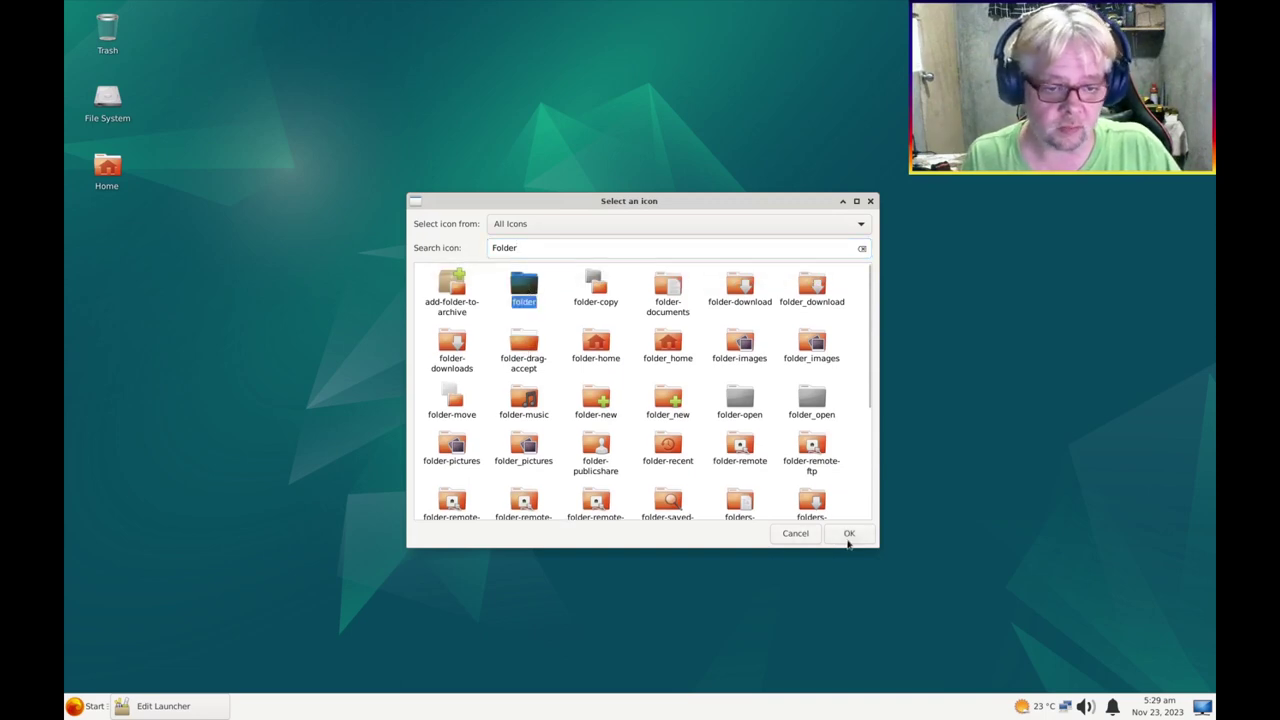
click(848, 534)
click(738, 466)
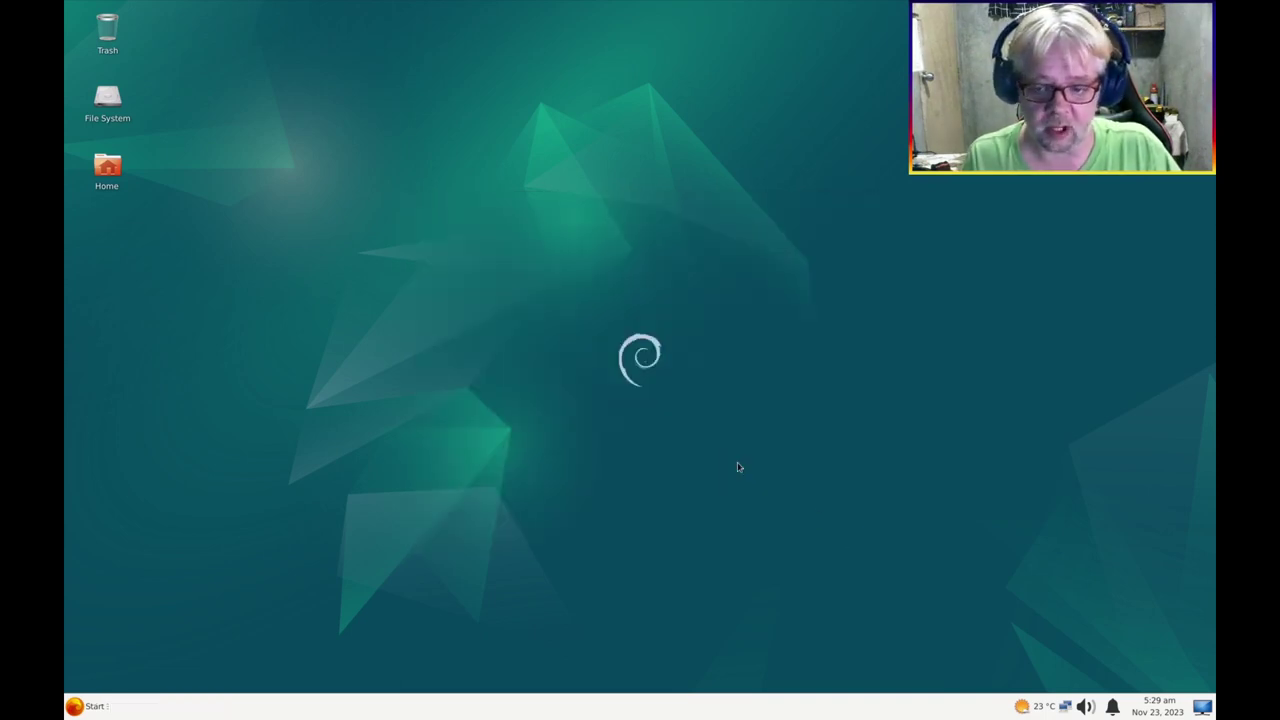
click(90, 706)
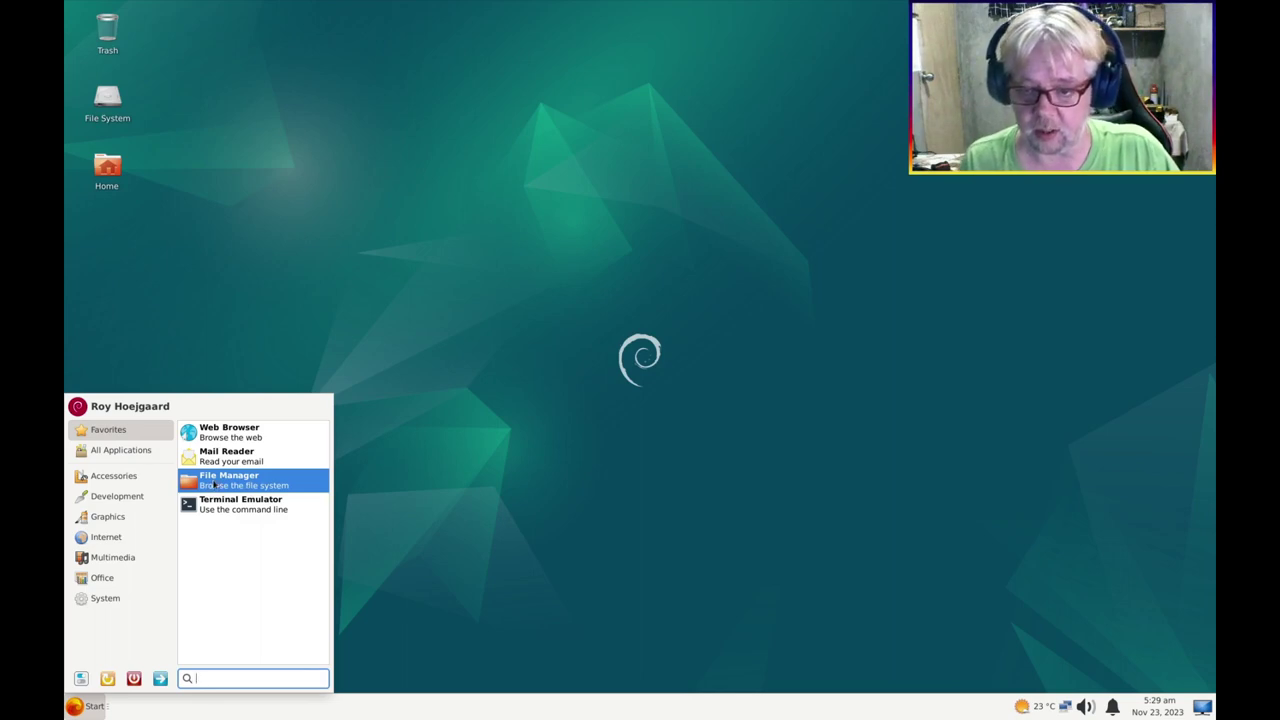
Add File Manager and Firefox ESR launchers to the bottom panel
drag(213, 484, 88, 712)
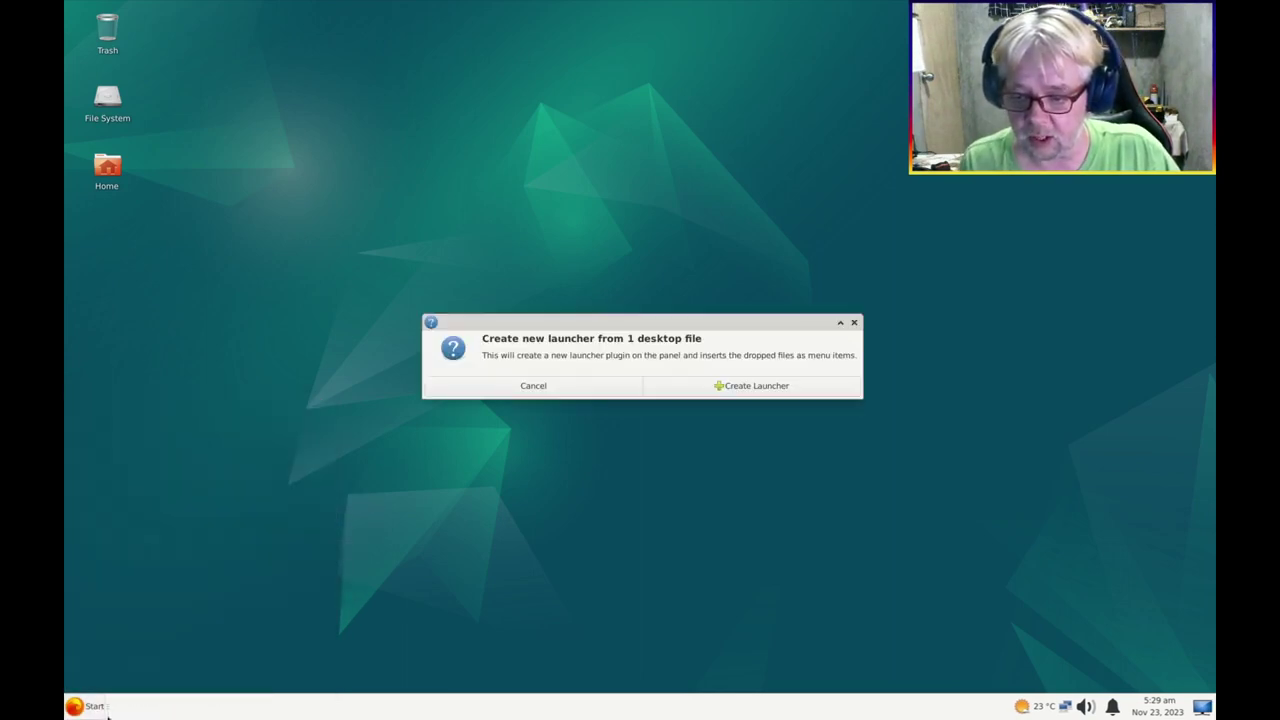
click(797, 386)
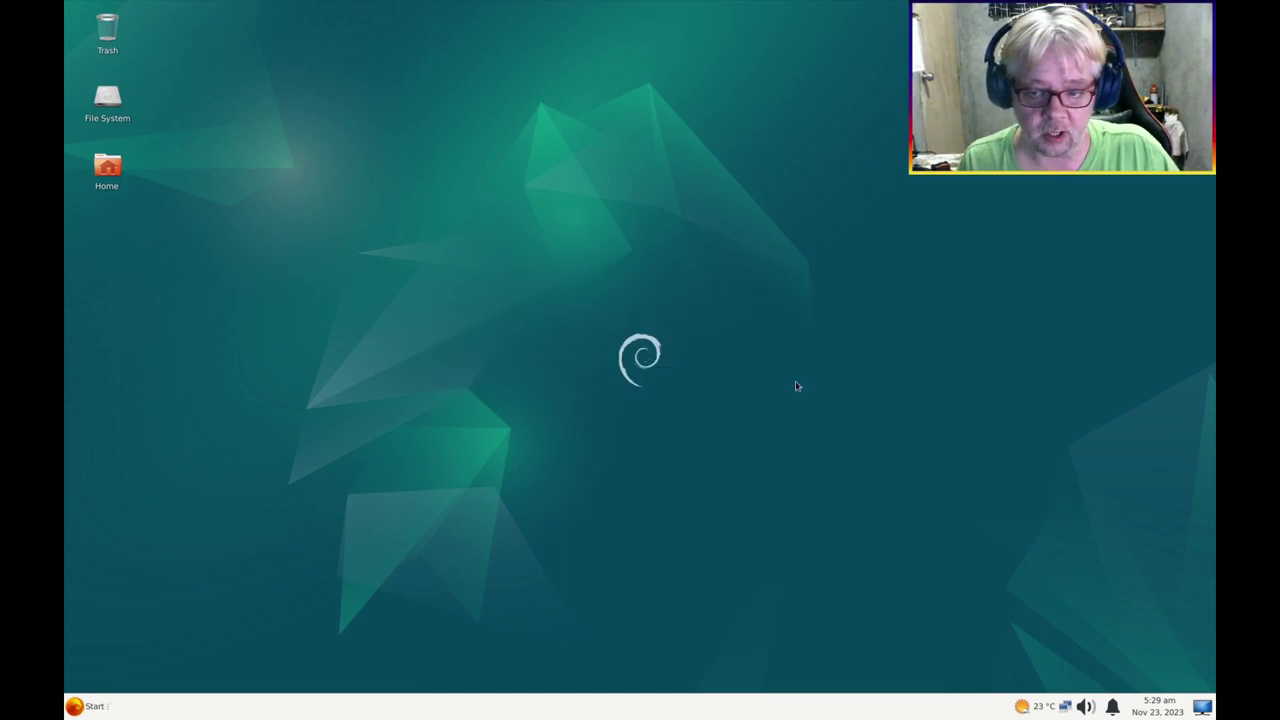
click(86, 706)
mouse_move(104, 538)
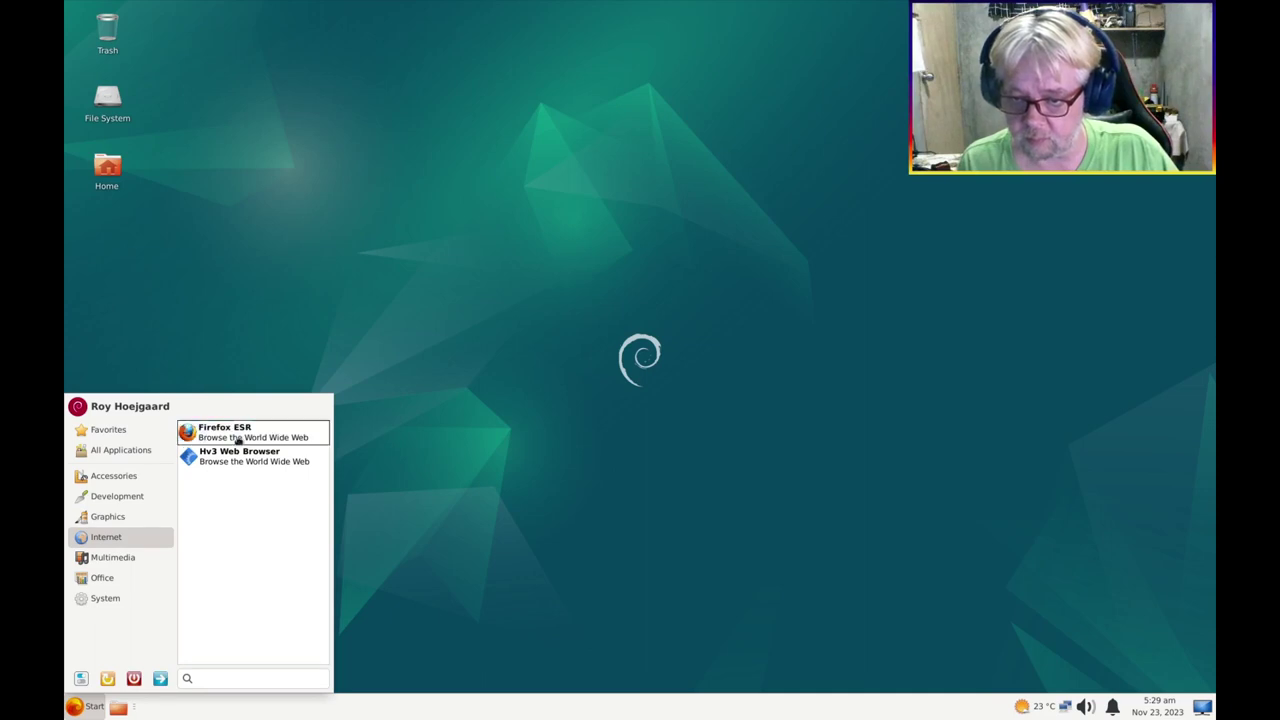
drag(229, 434, 124, 708)
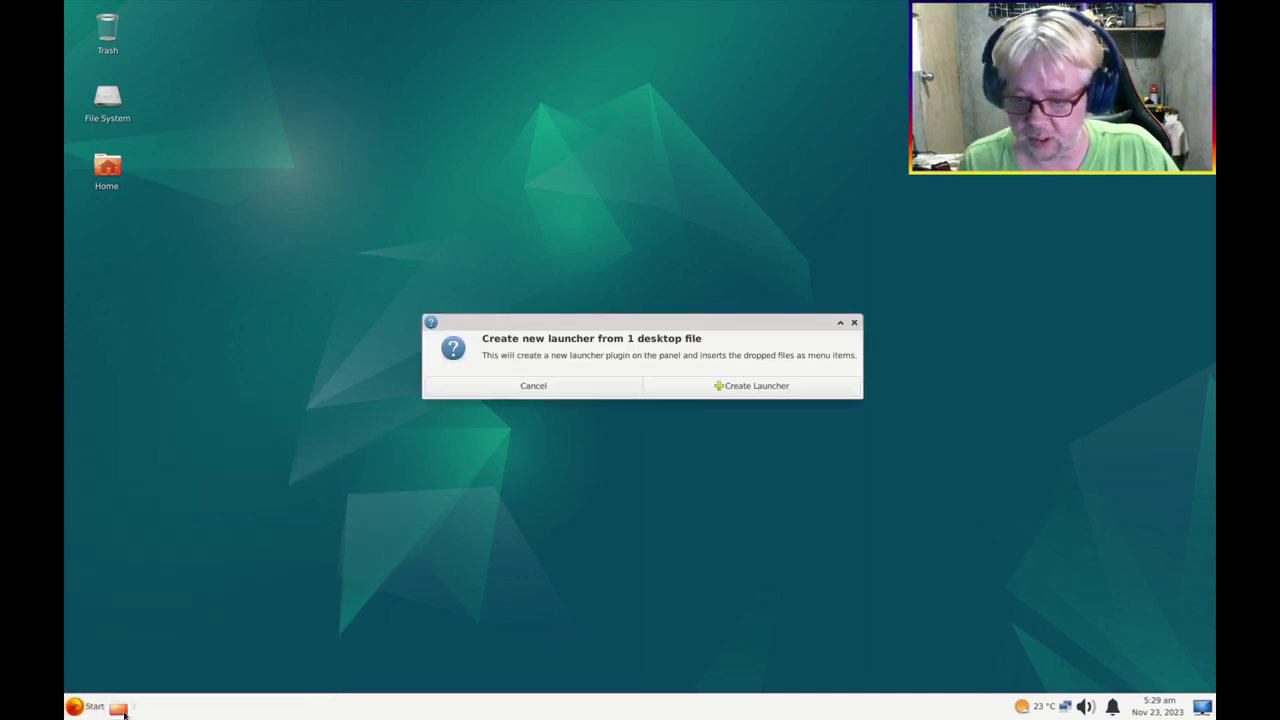
click(724, 389)
Add LibreOffice Writer and Calc launchers to the bottom panel
click(84, 704)
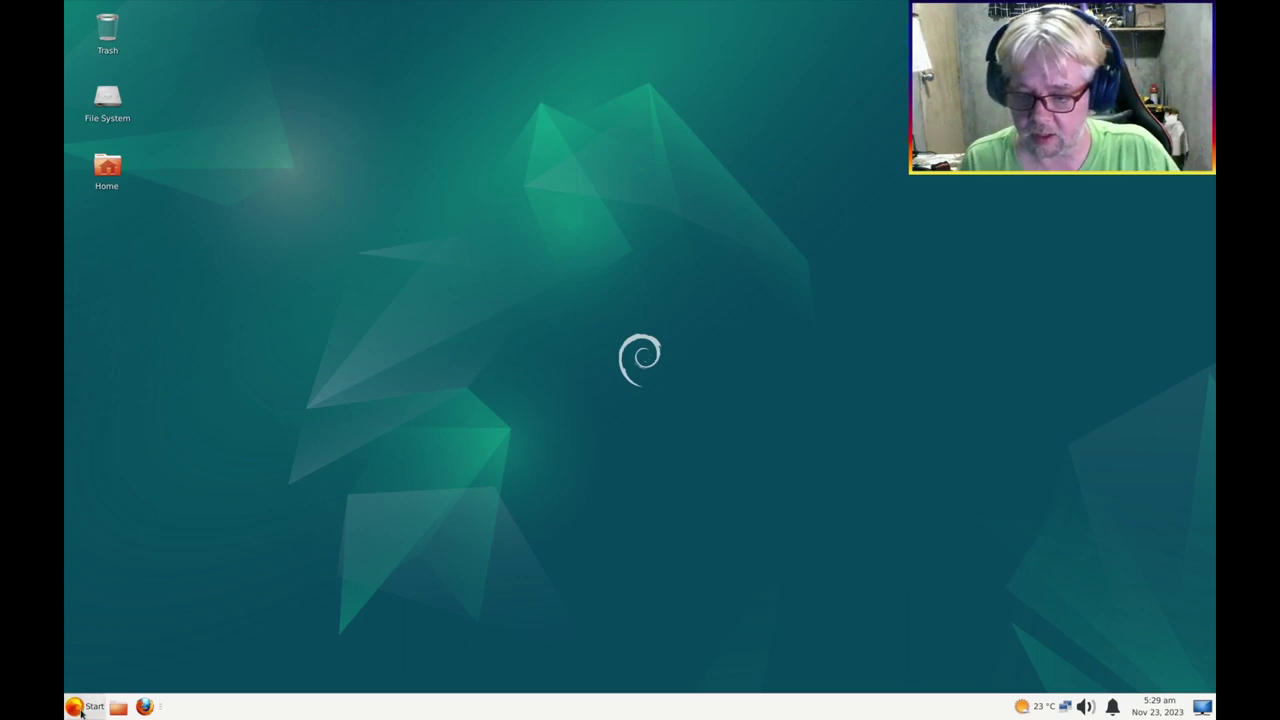
drag(262, 601, 157, 710)
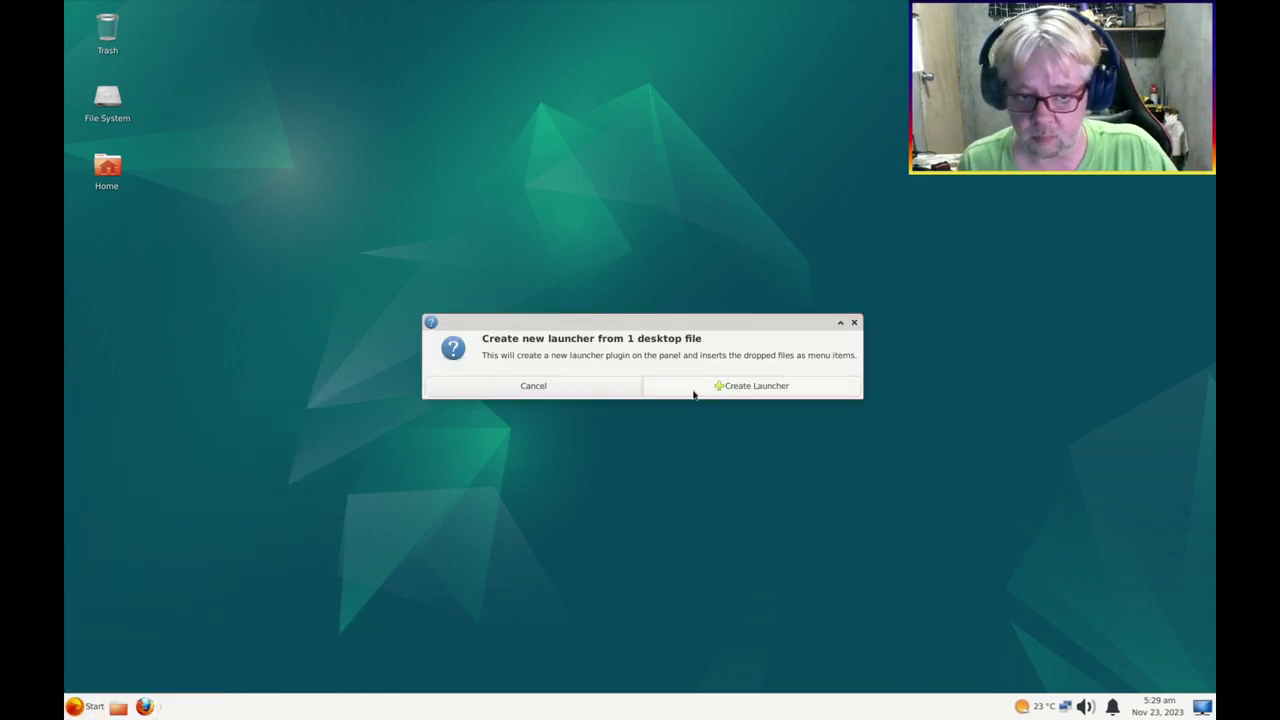
click(728, 388)
click(84, 705)
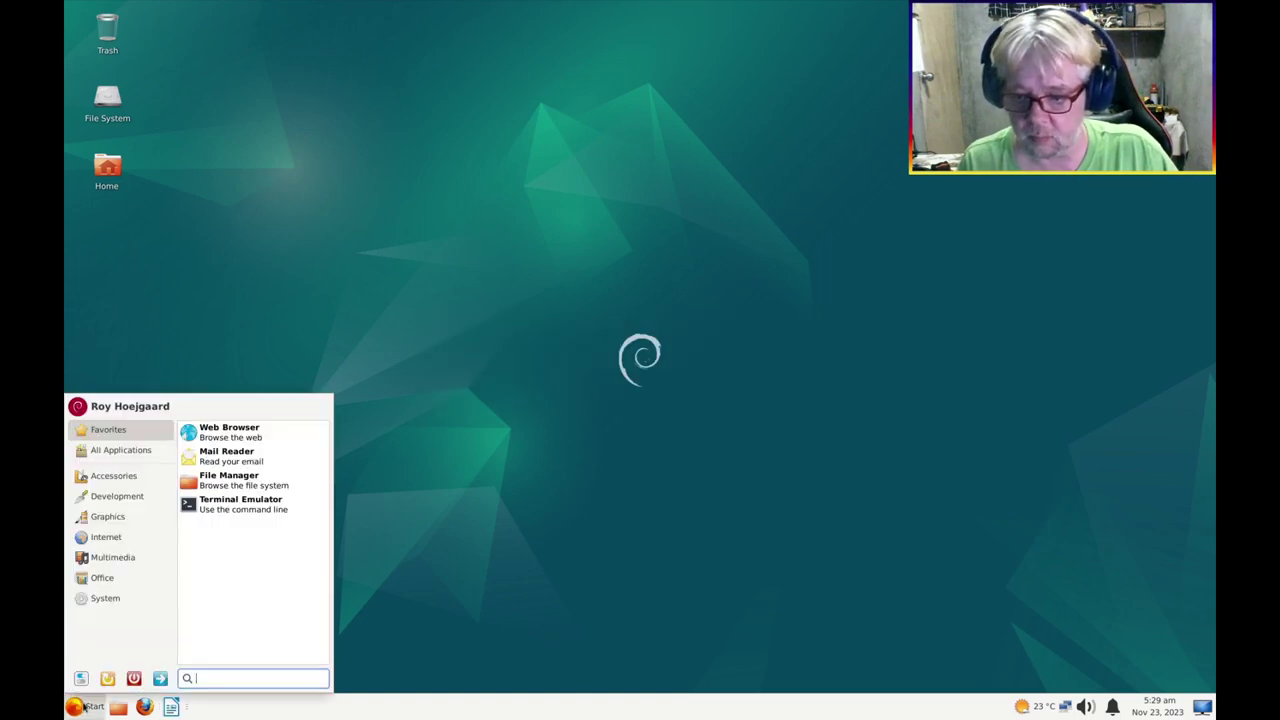
click(118, 580)
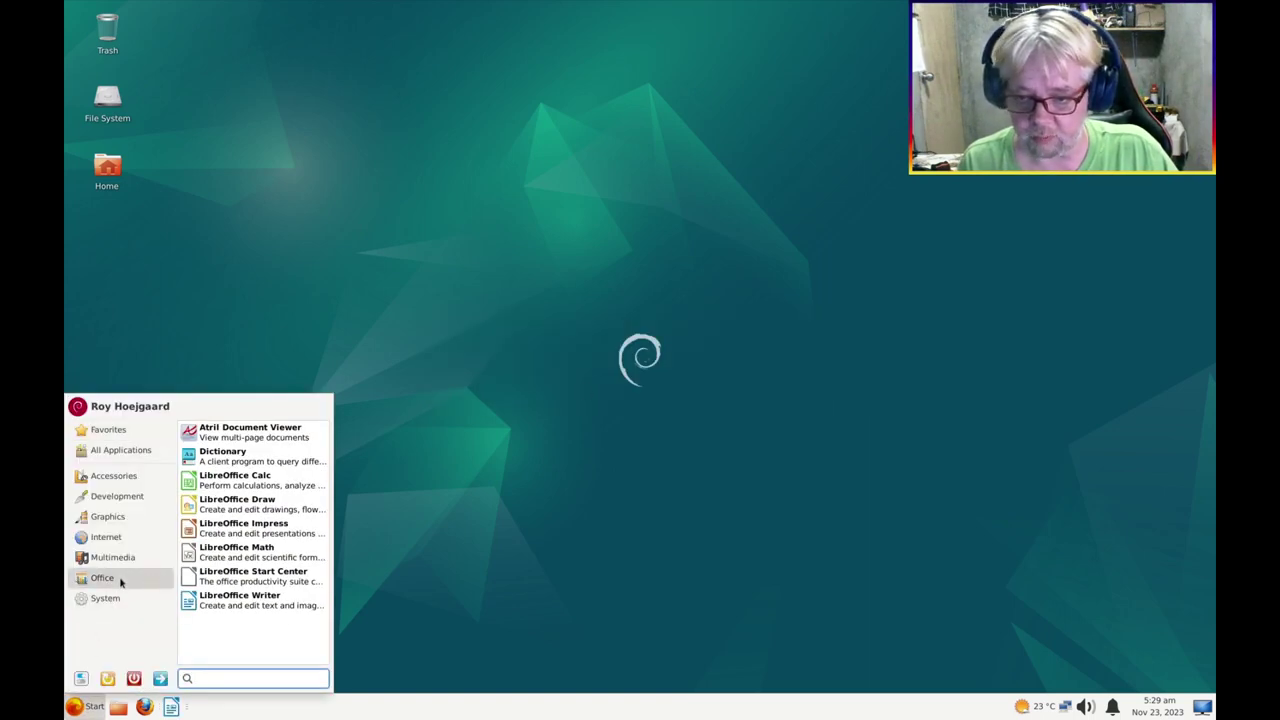
drag(229, 483, 185, 707)
click(786, 387)
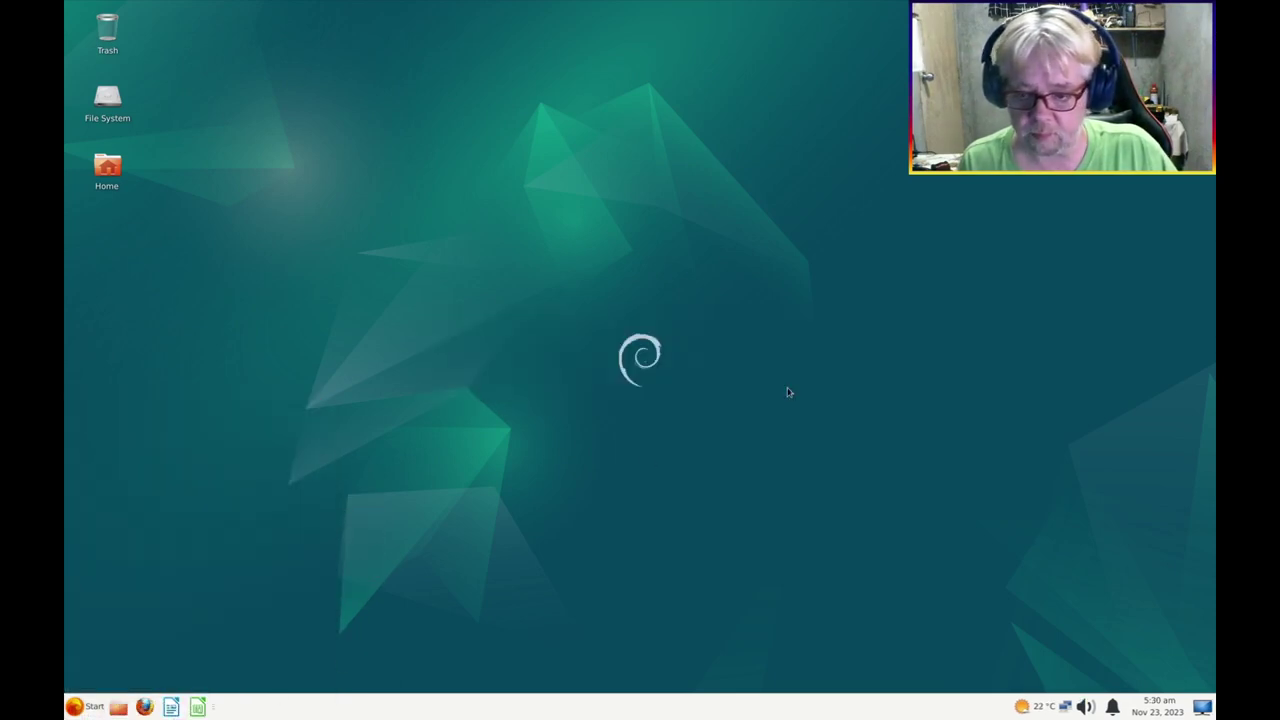
Add a LibreOffice Impress launcher to the bottom panel
click(82, 706)
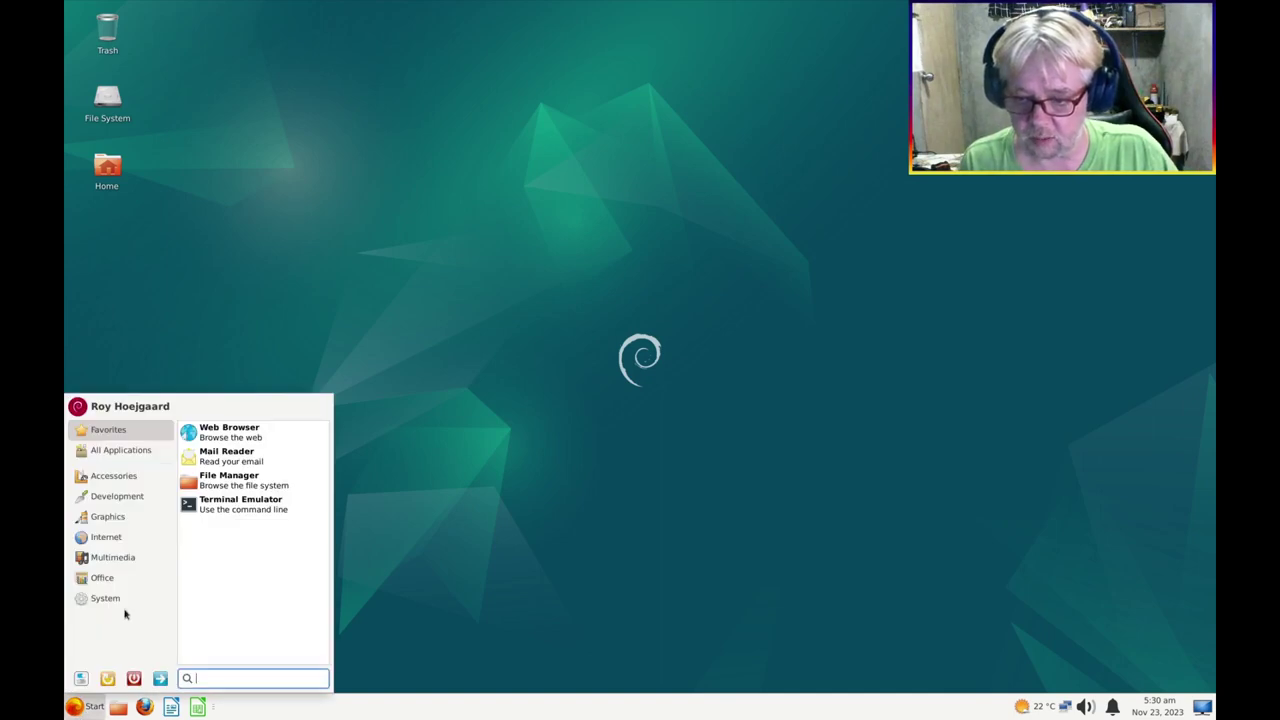
click(123, 578)
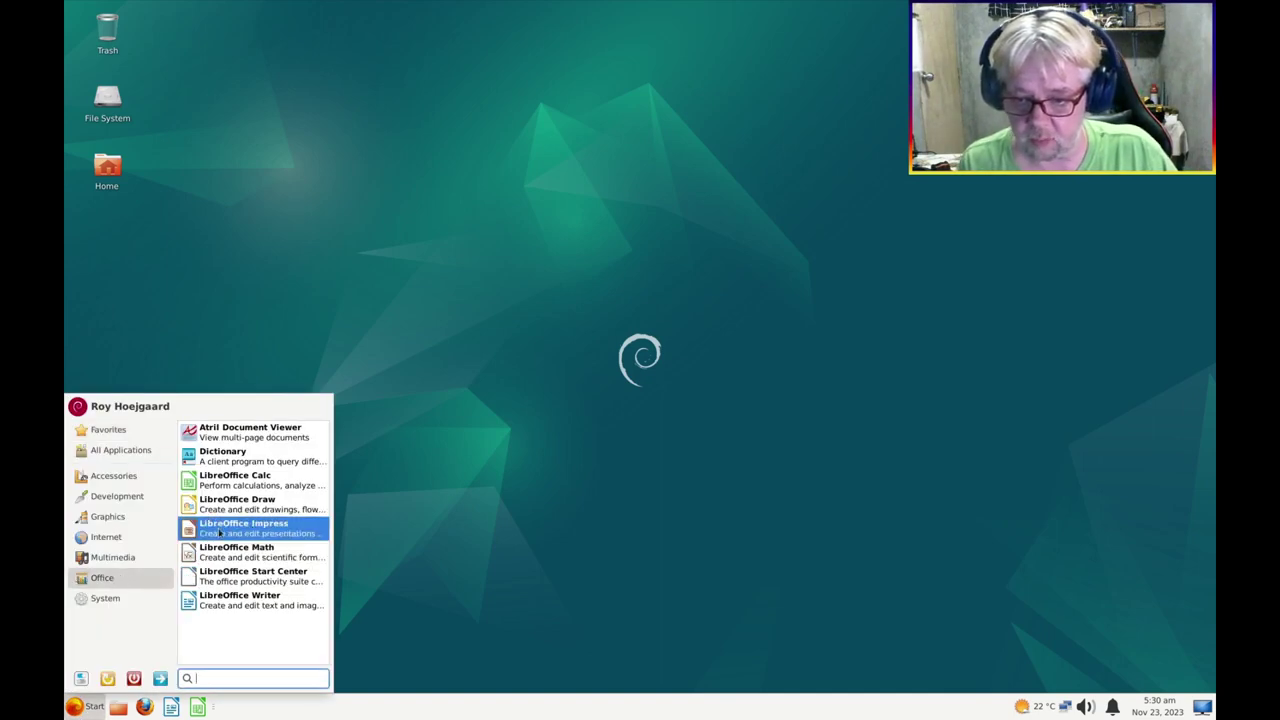
drag(220, 533, 253, 709)
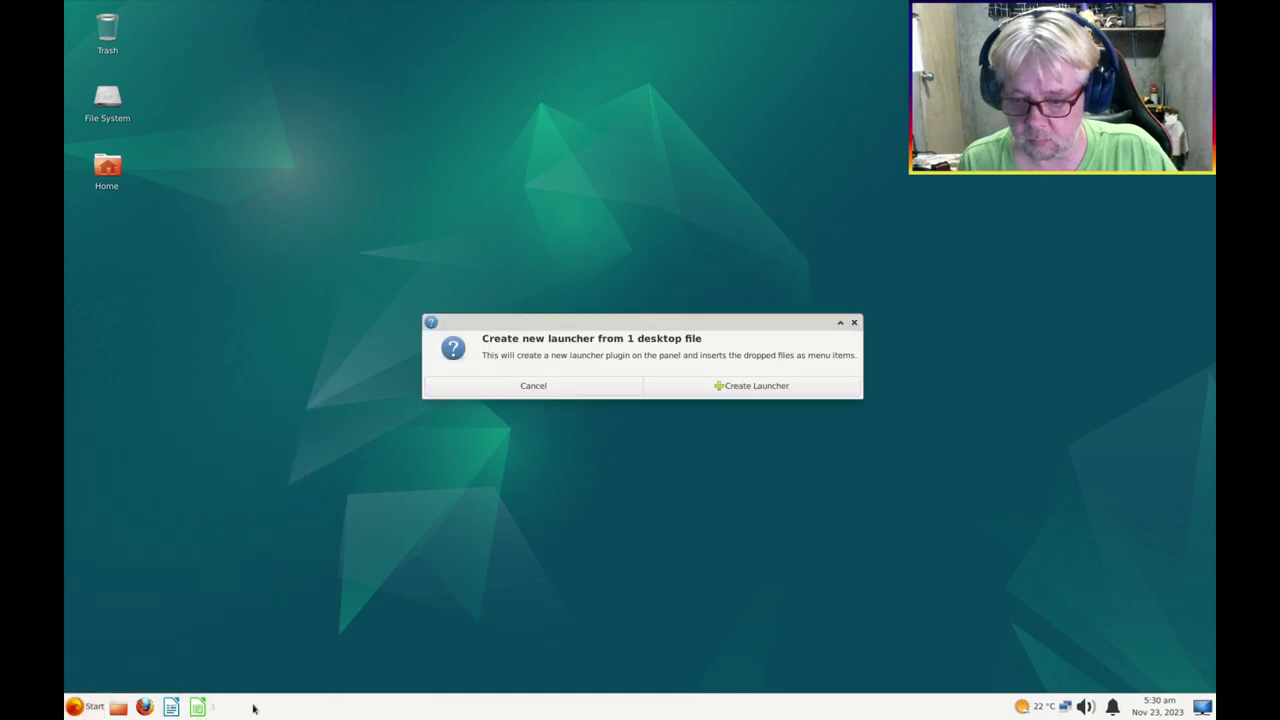
click(761, 387)
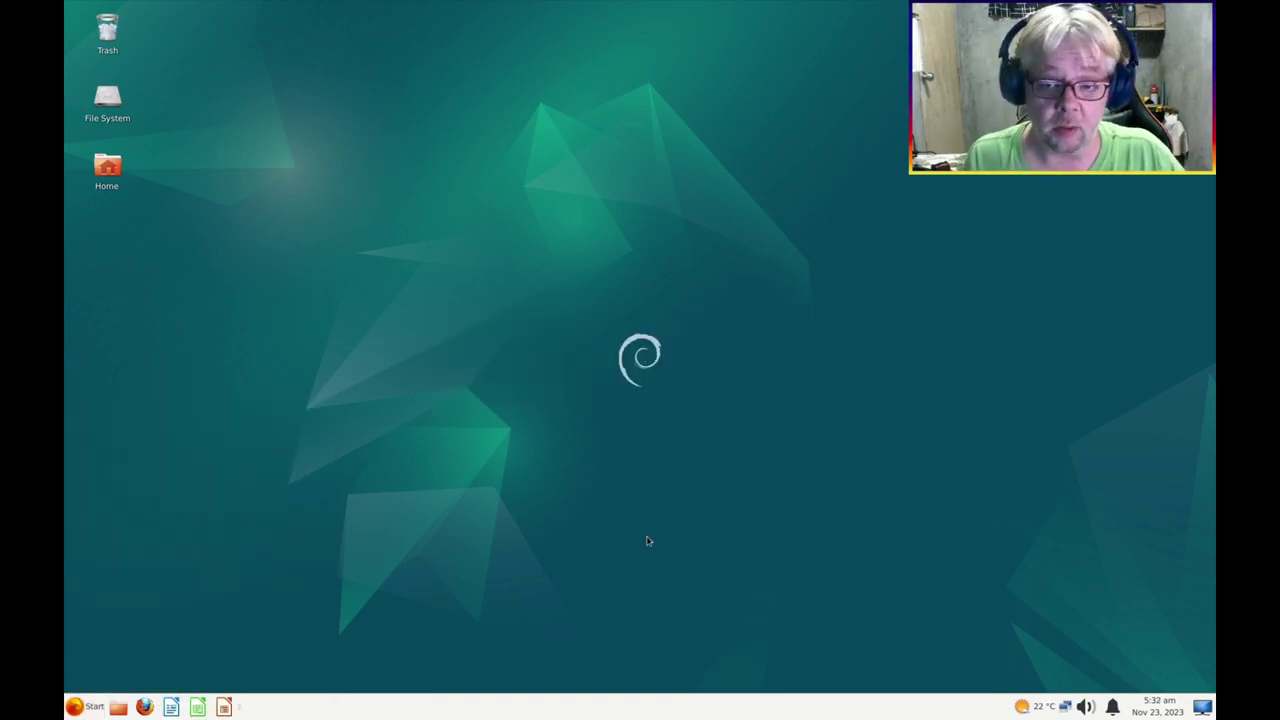
right_click(375, 330)
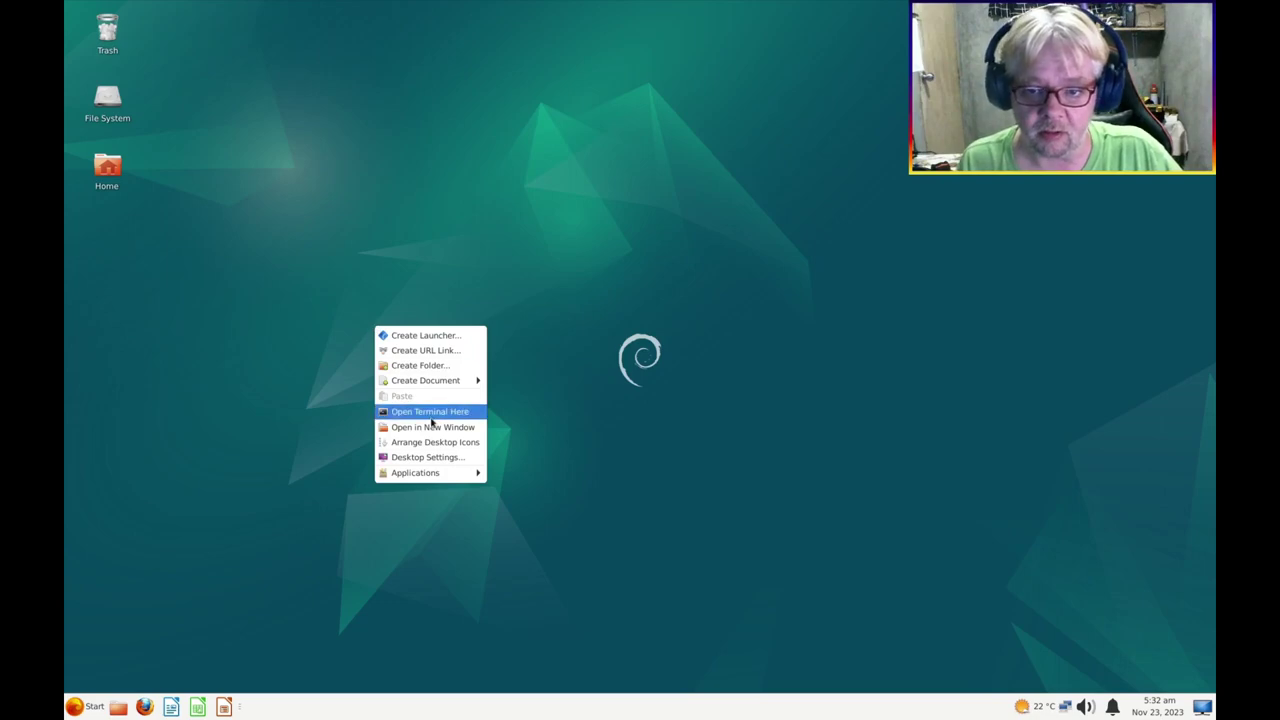
Install GIMP with 'sudo apt install gimp' in a Desktop-folder terminal, confirming with y
click(430, 412)
text(sudo apt install gimp)
key(Return)
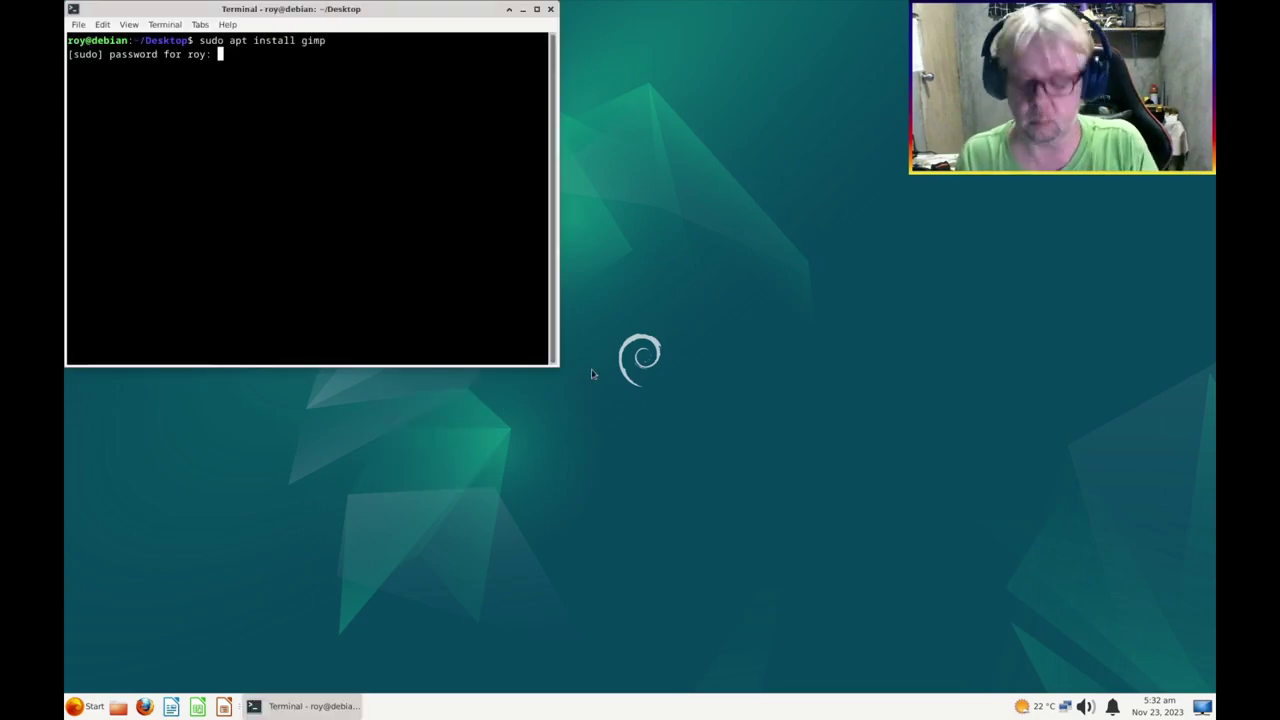
text(y)
key(Return)
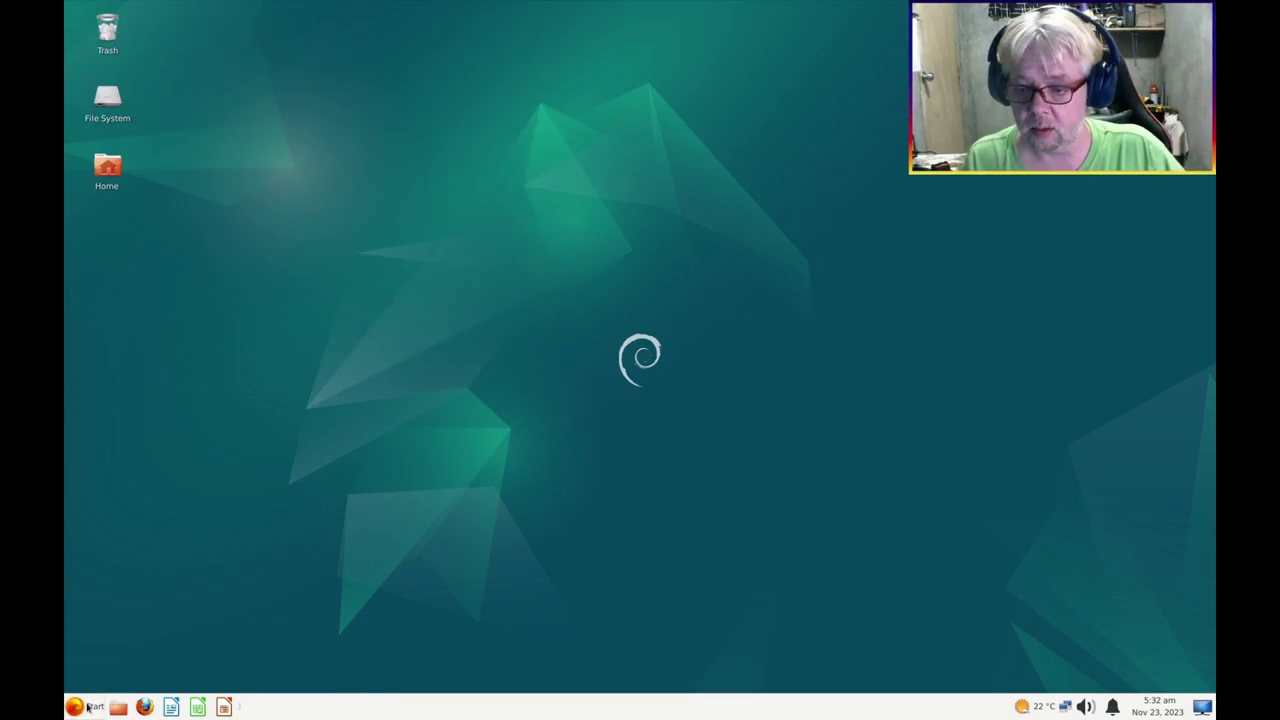
Add a GIMP launcher from the Graphics menu to the panel after Impress
click(85, 706)
click(107, 517)
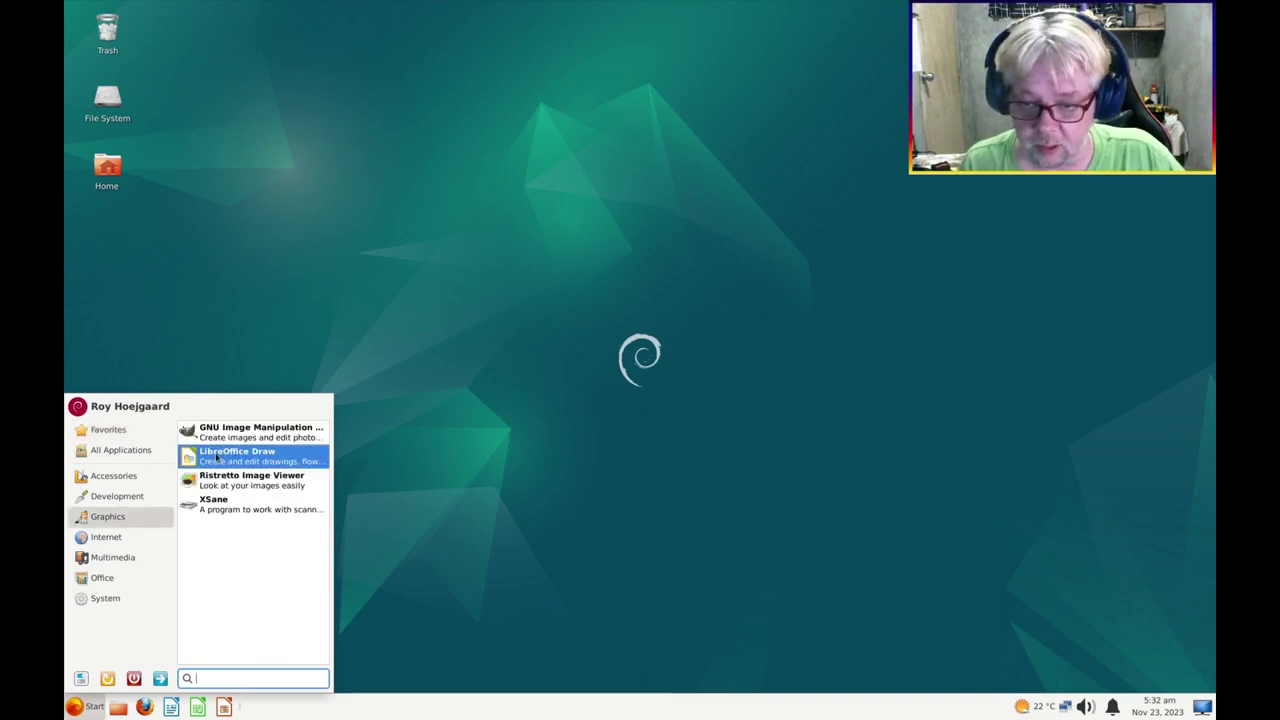
drag(202, 436, 213, 710)
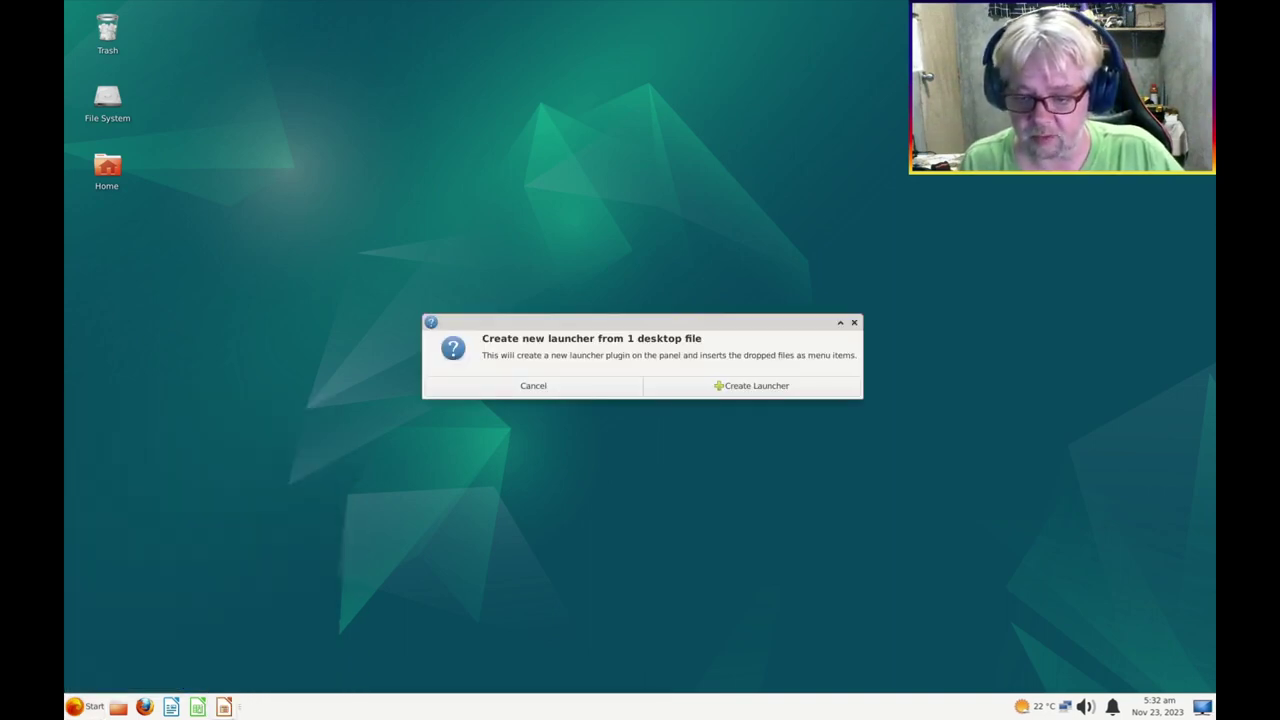
click(781, 388)
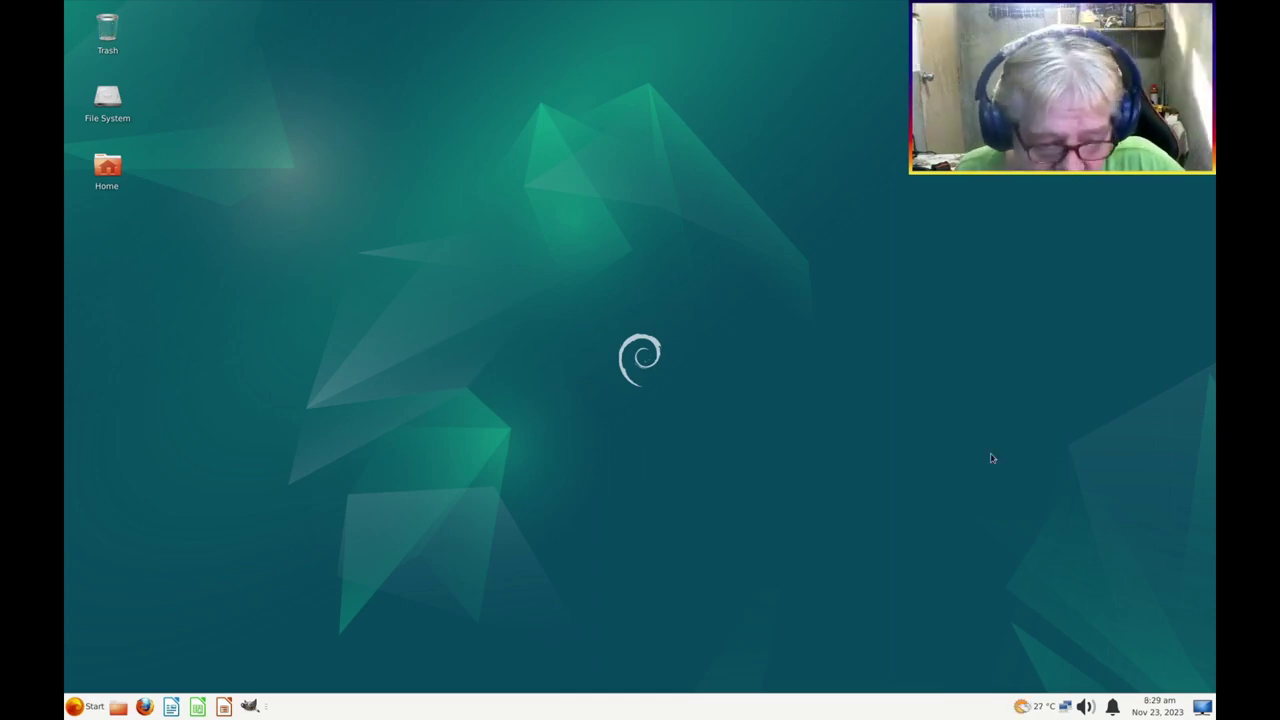
Move the PulseAudio volume icon in the bottom panel to sit just left of the network icon
right_click(1090, 707)
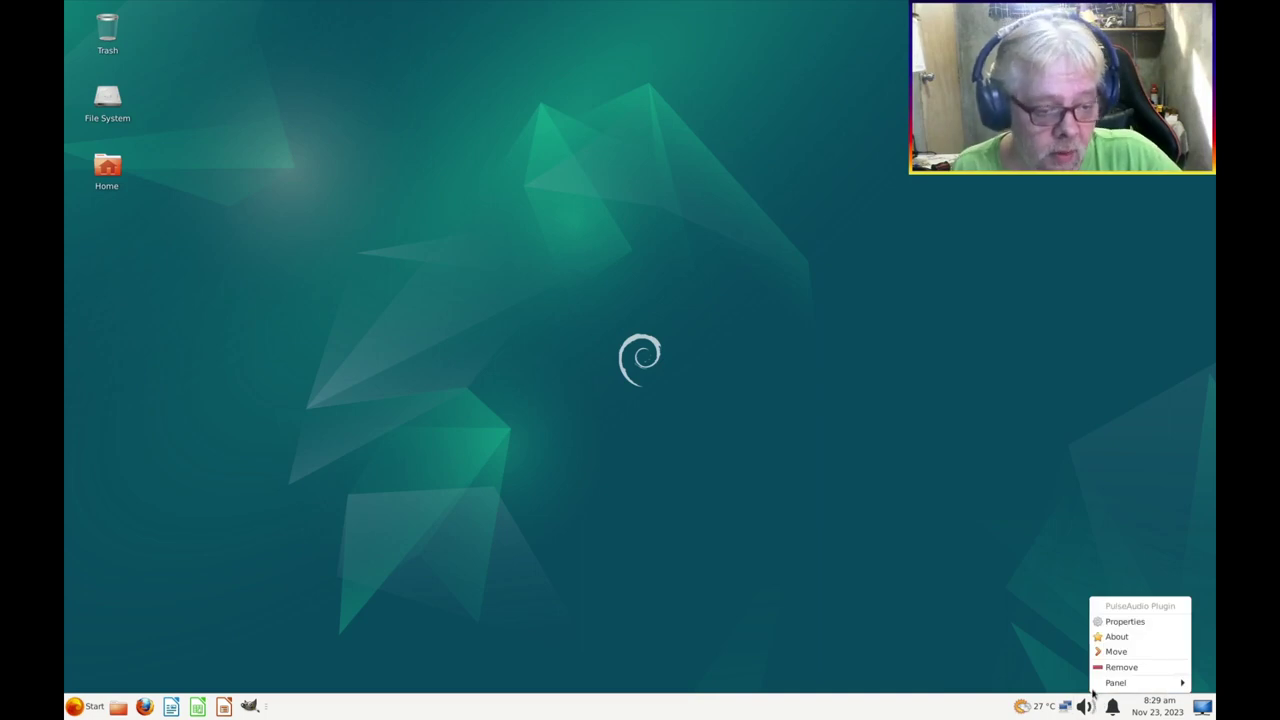
click(1105, 651)
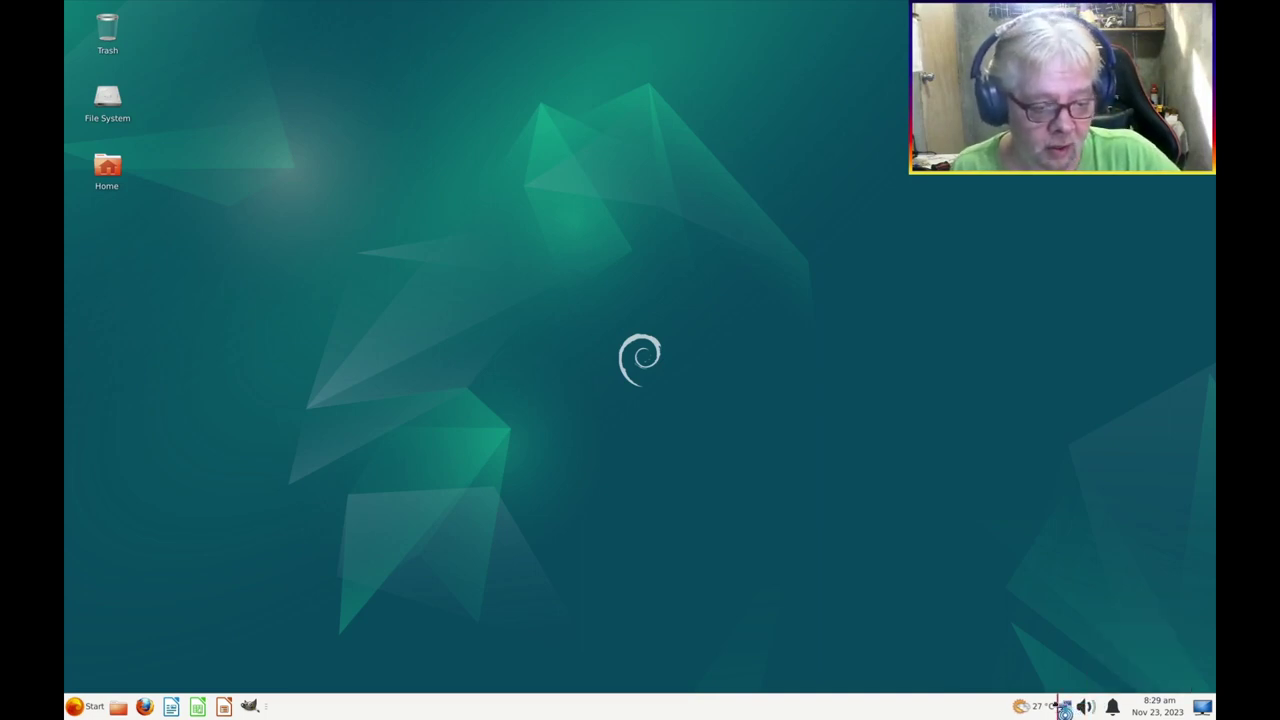
click(1058, 707)
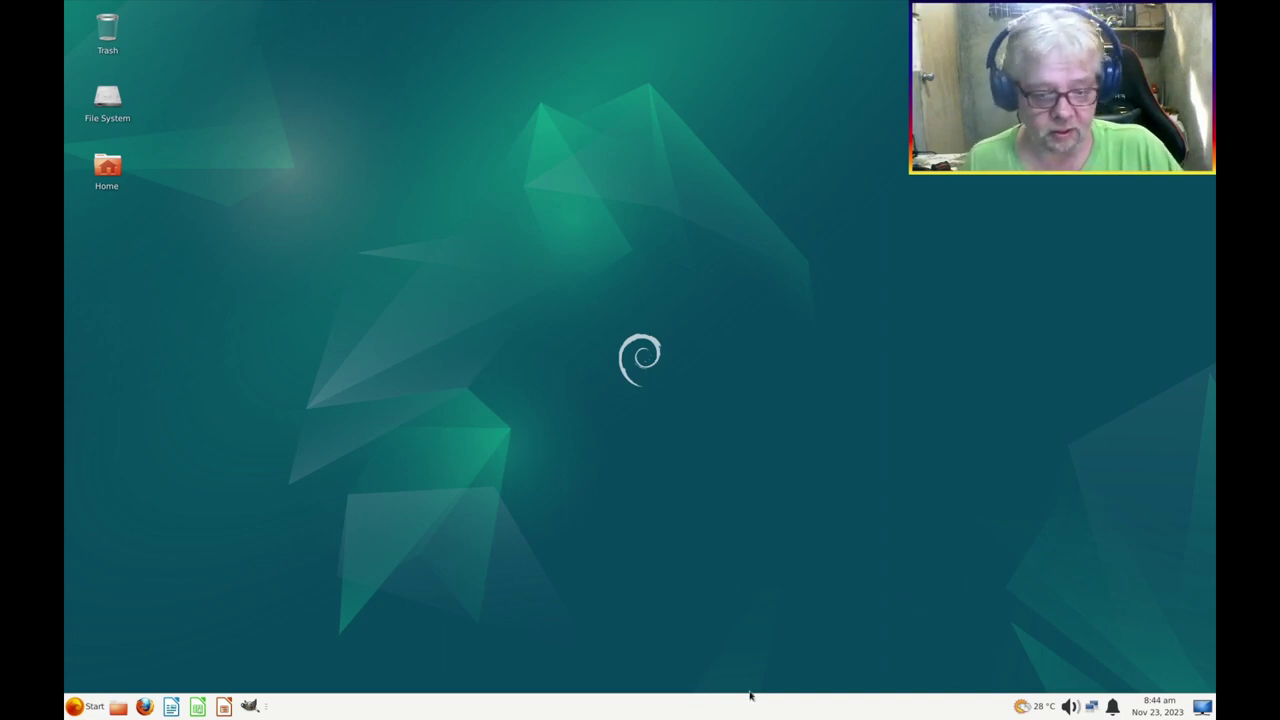
click(86, 707)
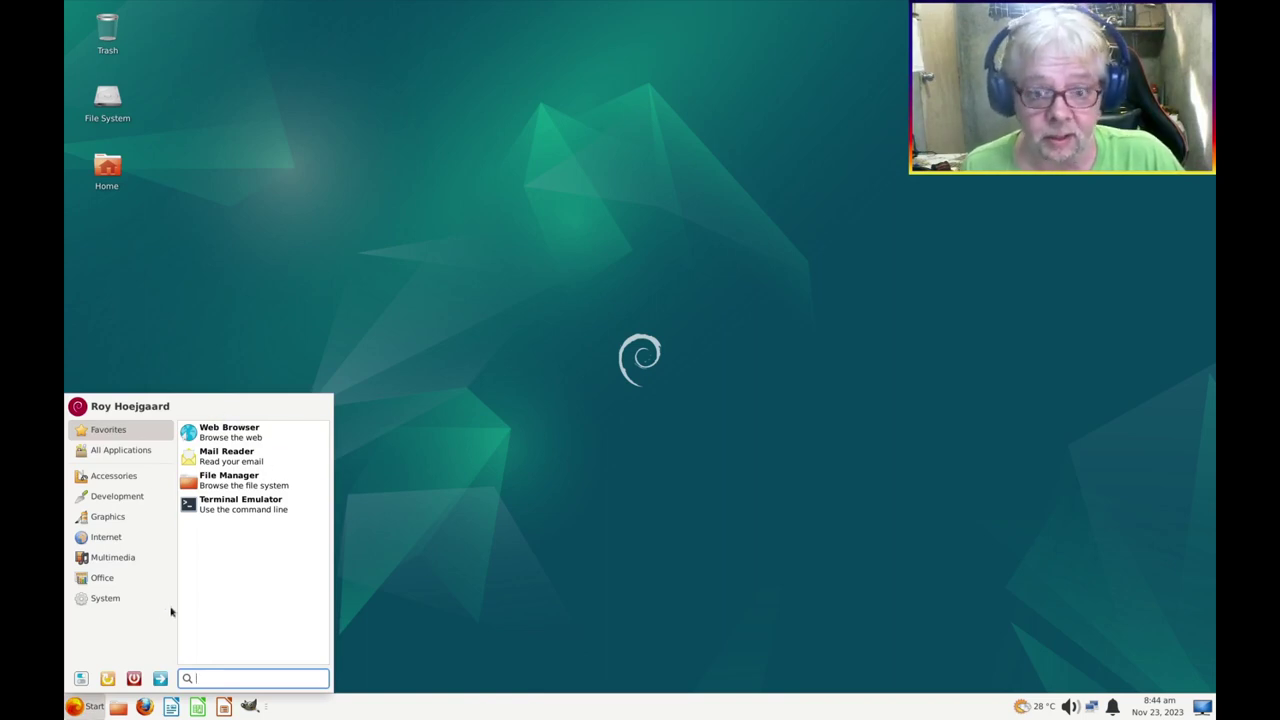
click(410, 398)
click(103, 167)
double_click(103, 167)
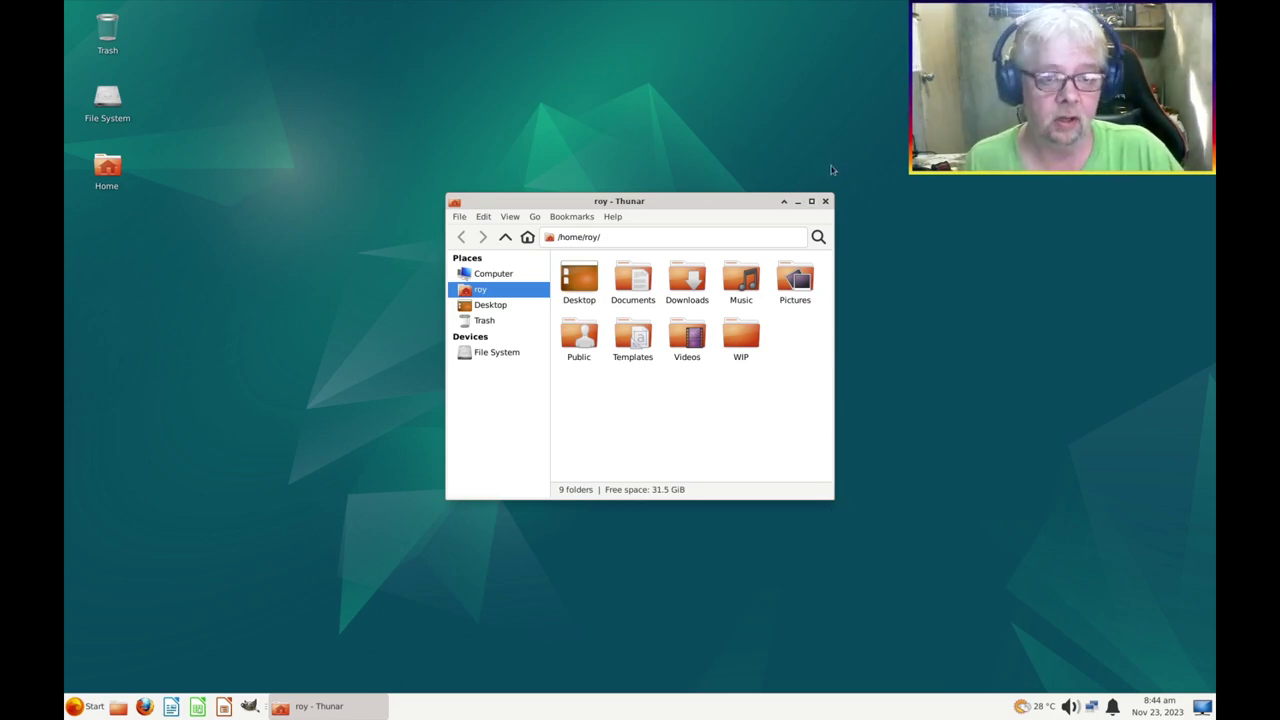
click(825, 201)
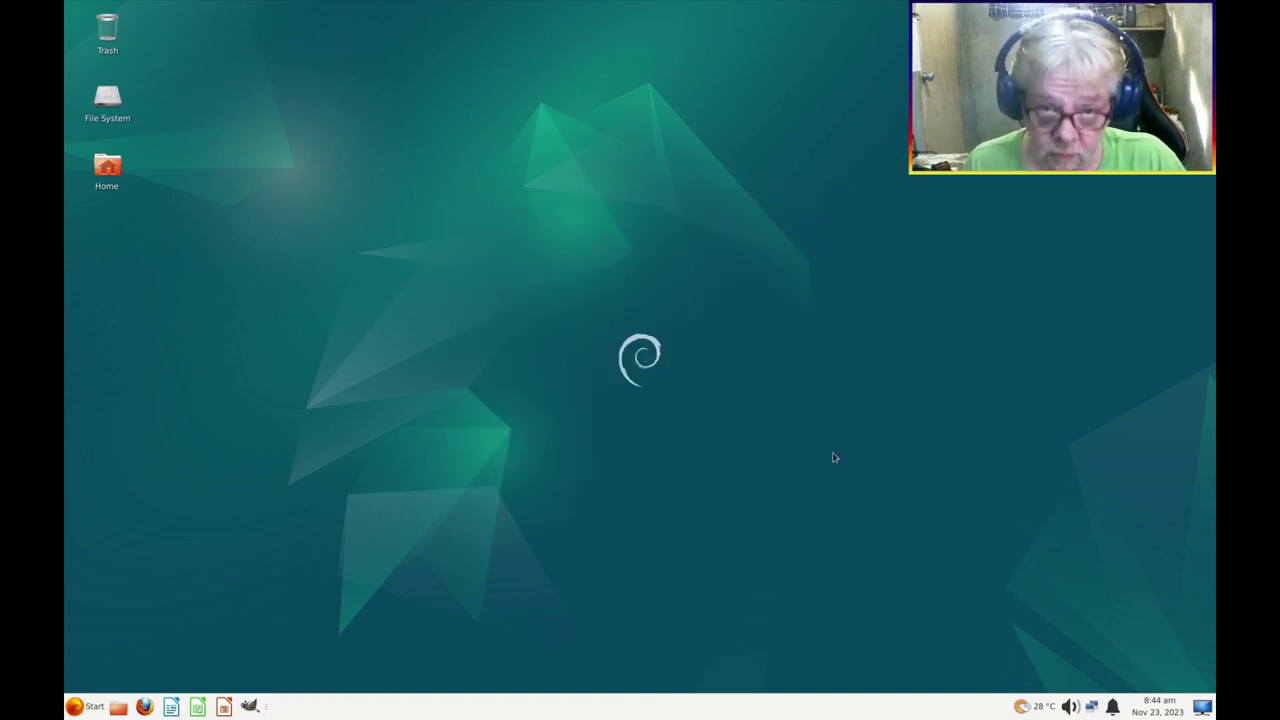